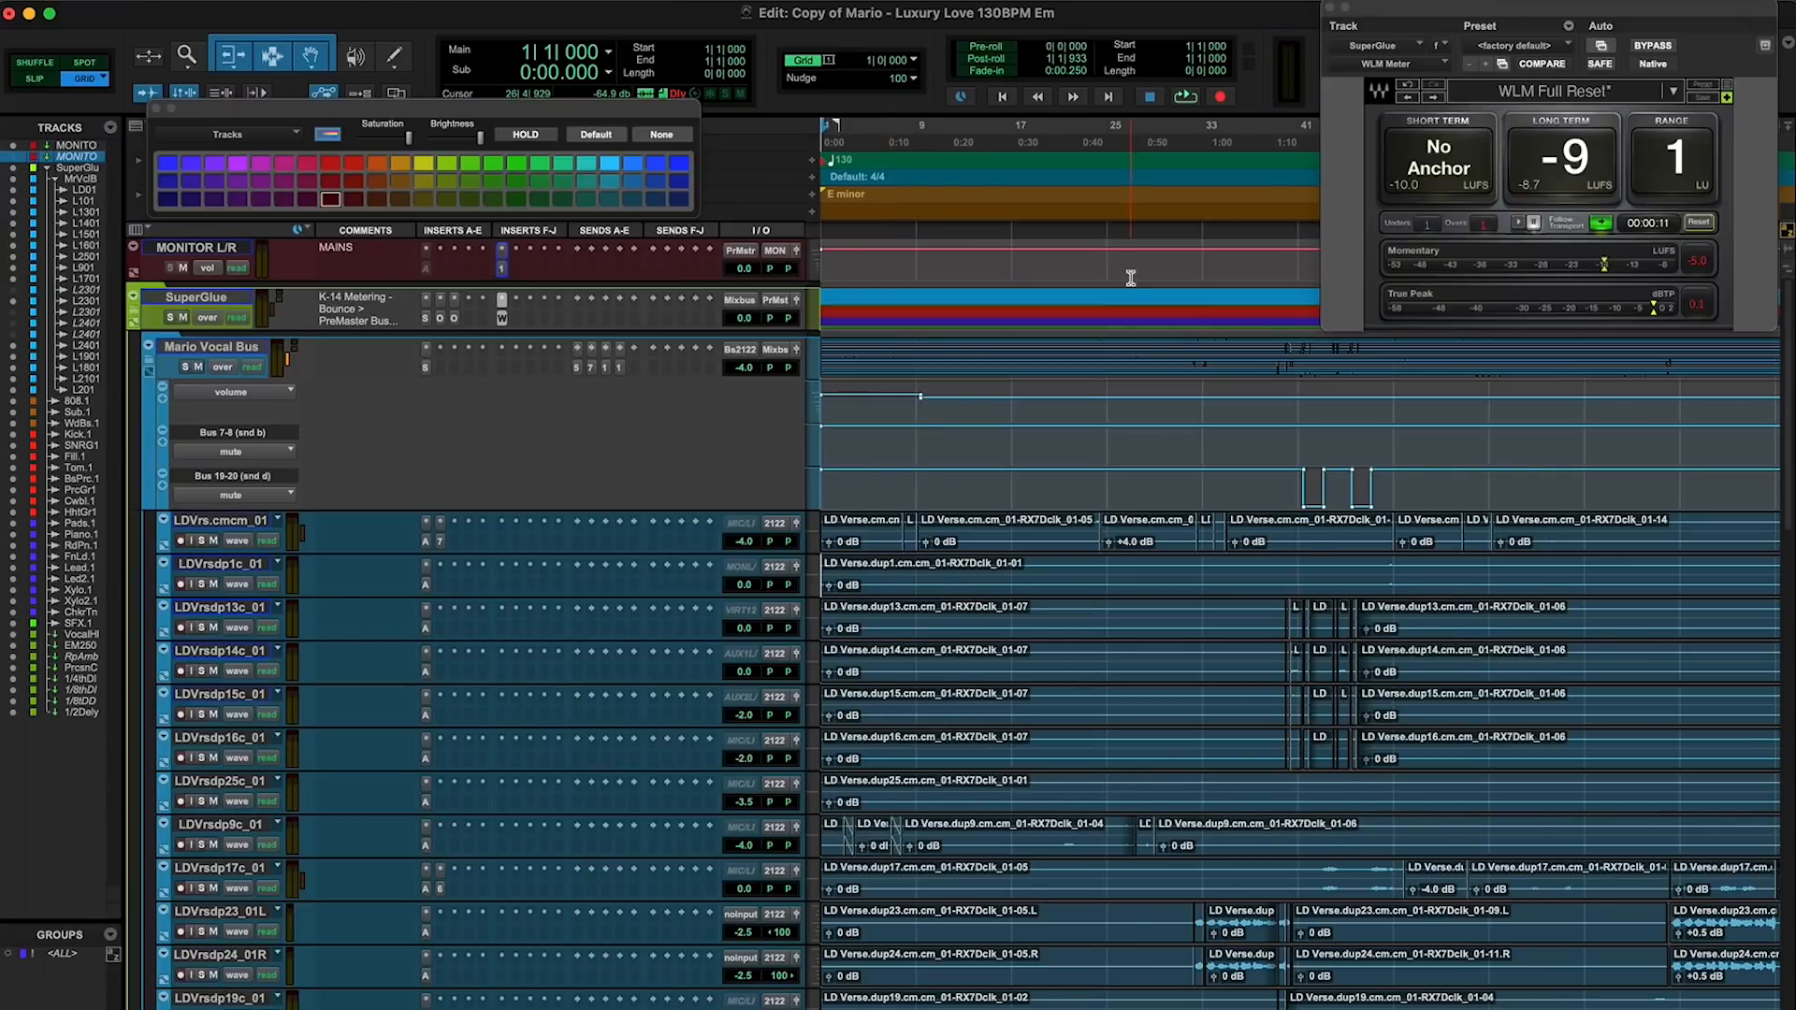
Open the iZotope RX 7 De-click AudioSuite processor, look over its settings and close it
{"action": "scroll", "coordinate": [1130, 277], "scroll_direction": "down", "scroll_amount": 20}
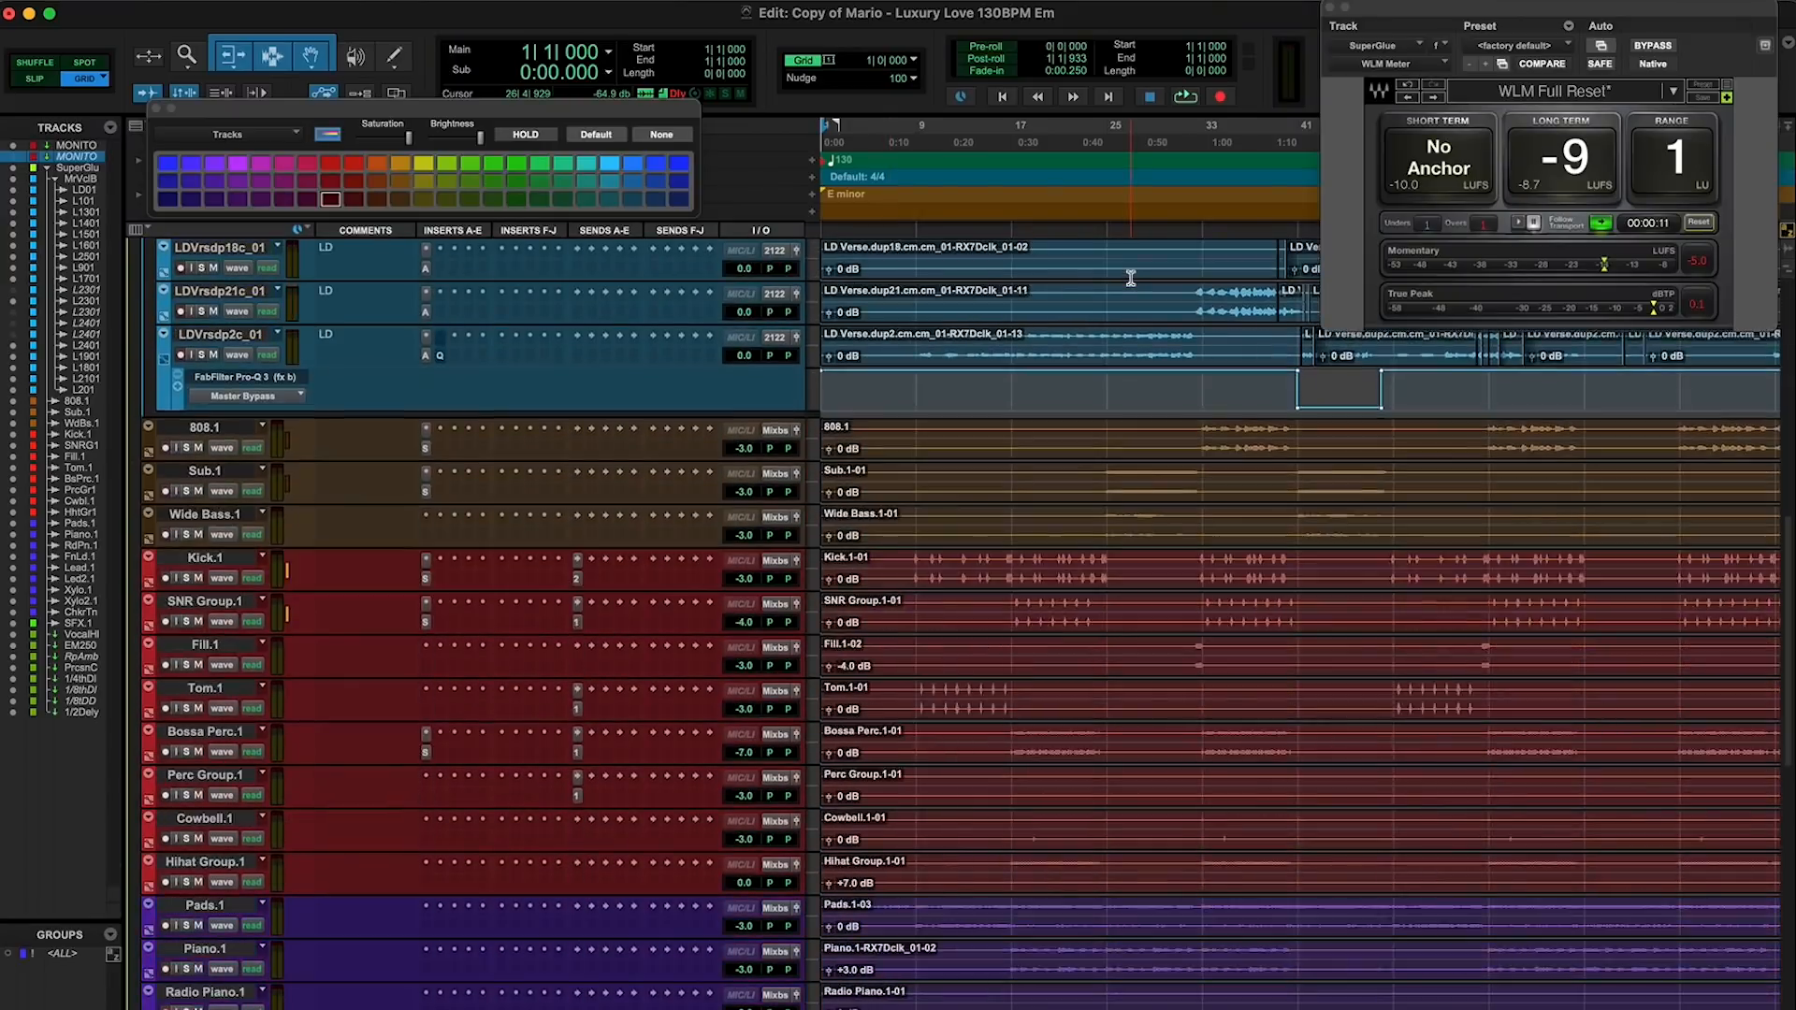
{"action": "scroll", "coordinate": [1131, 278], "scroll_direction": "up", "scroll_amount": 20}
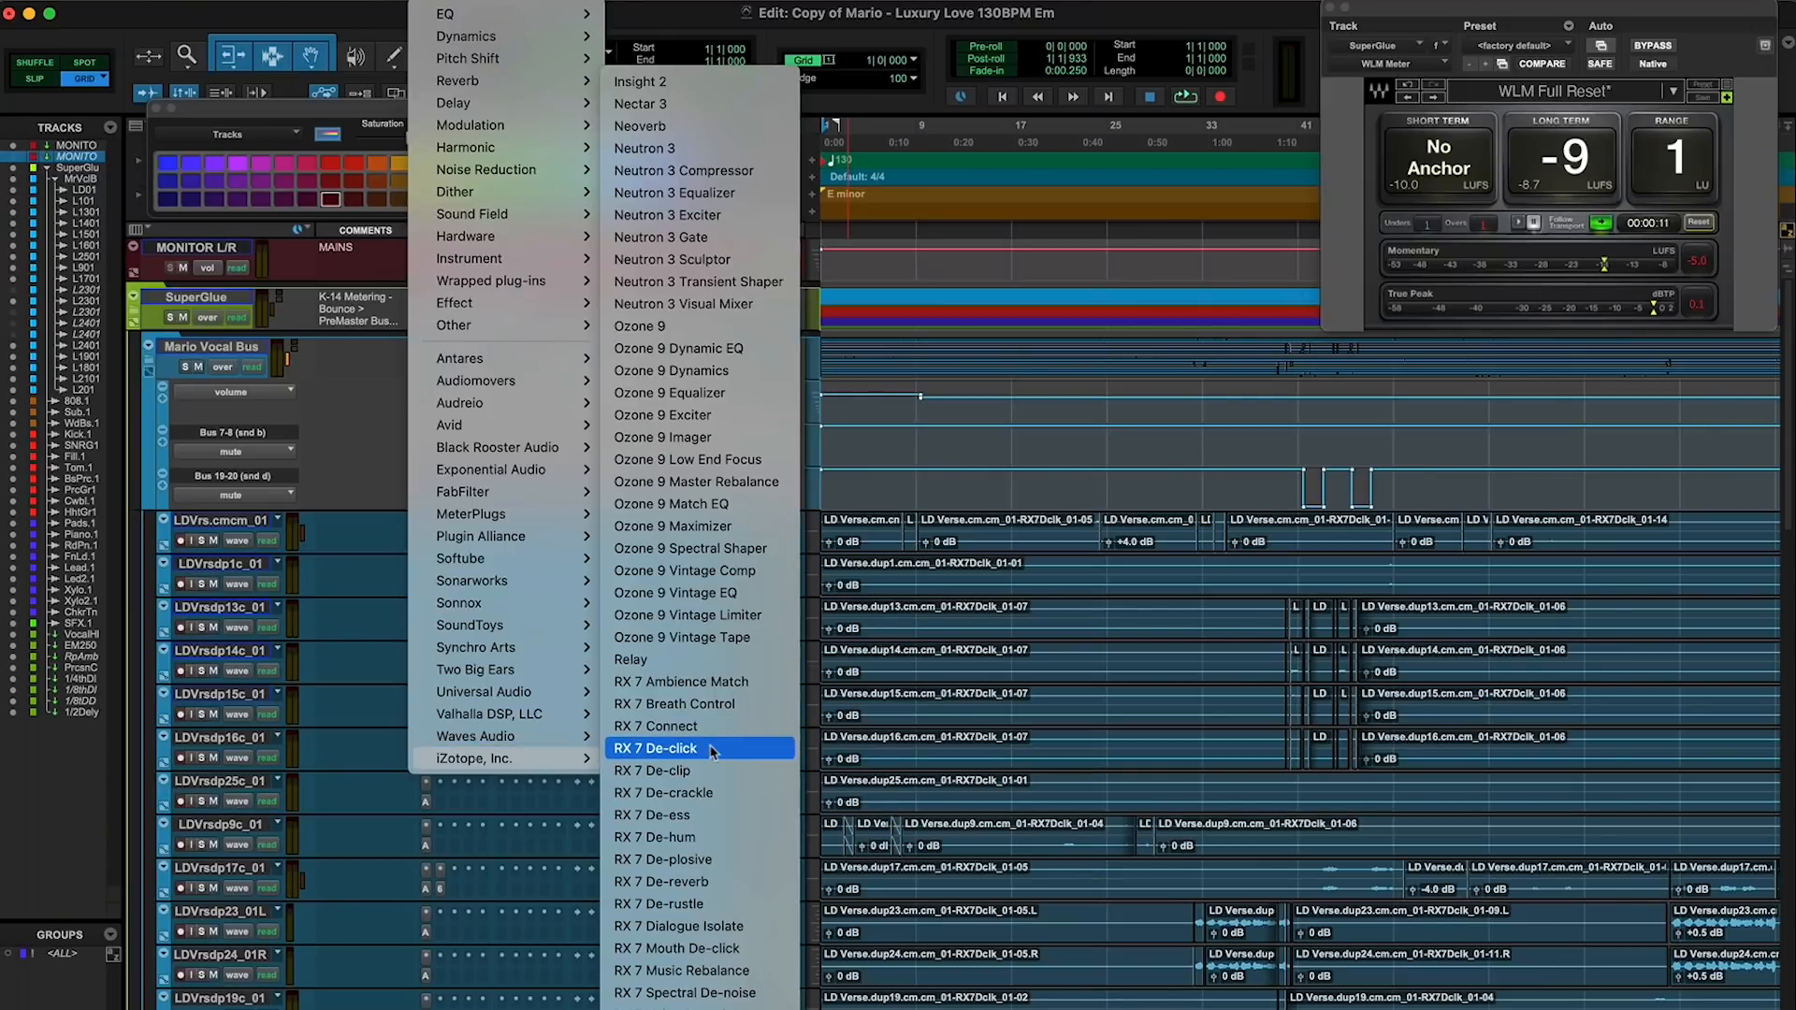
{"action": "left_click", "coordinate": [713, 749]}
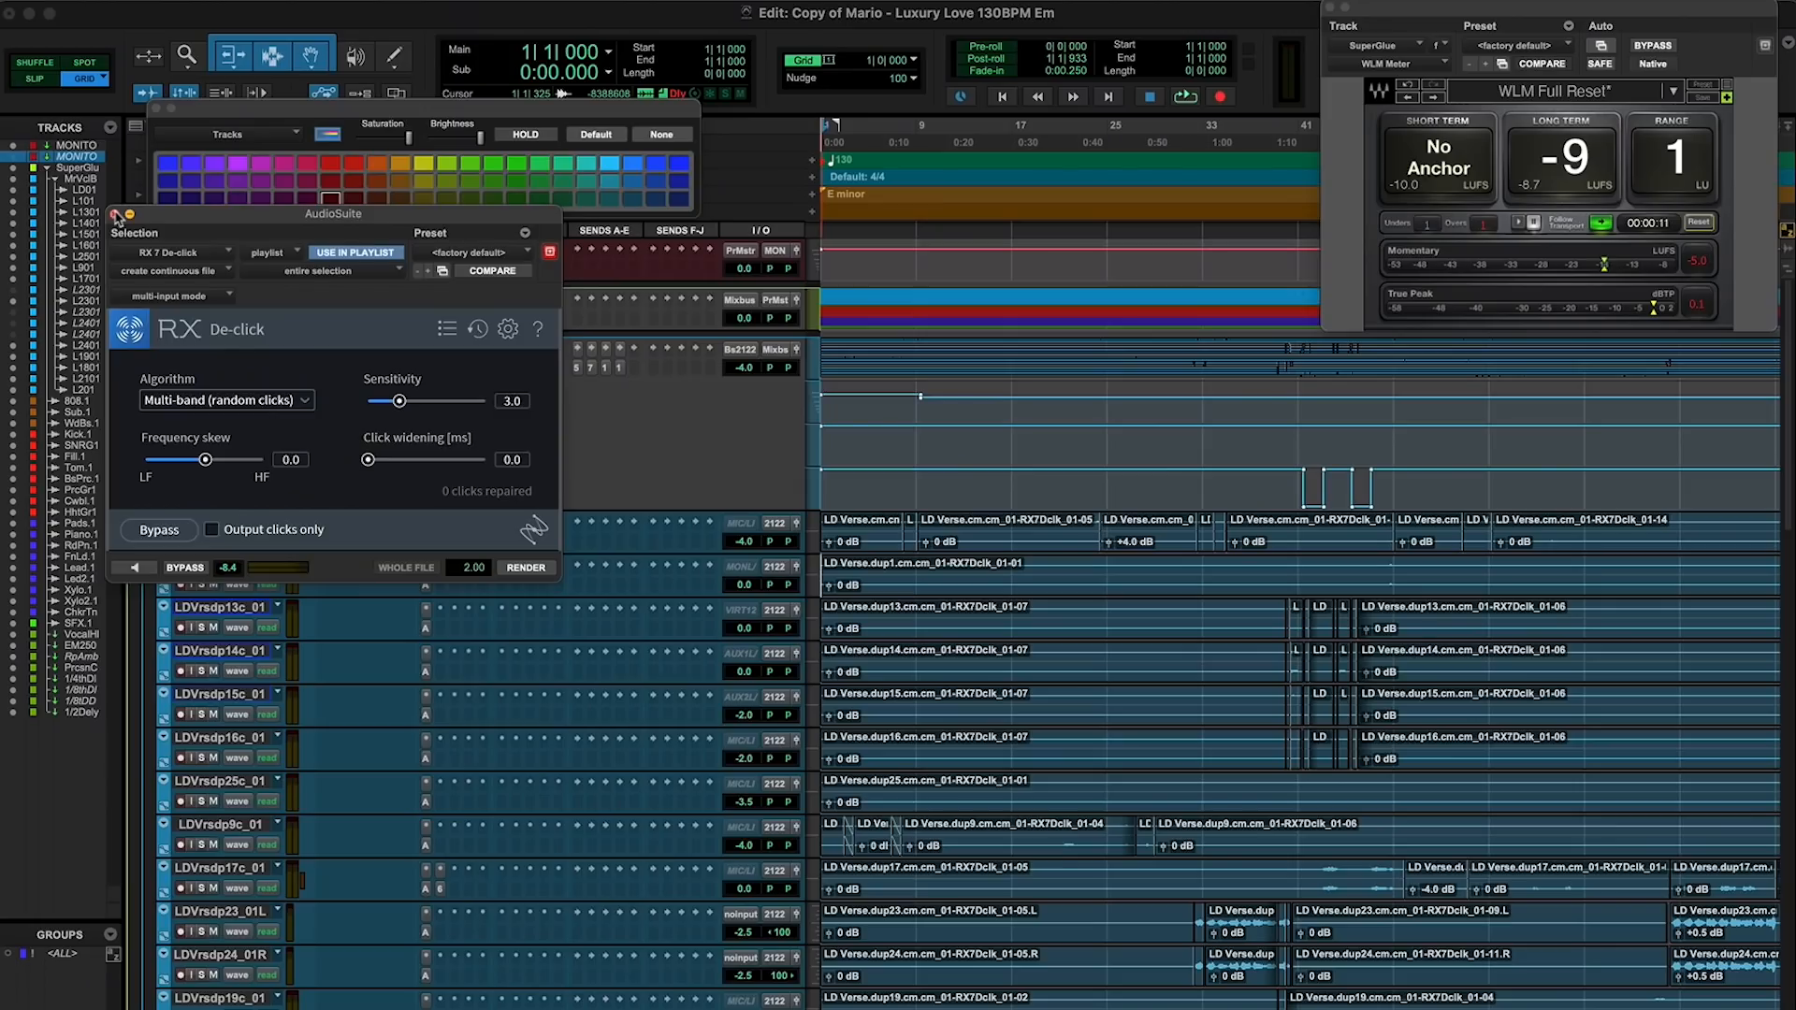
{"action": "left_click", "coordinate": [115, 215]}
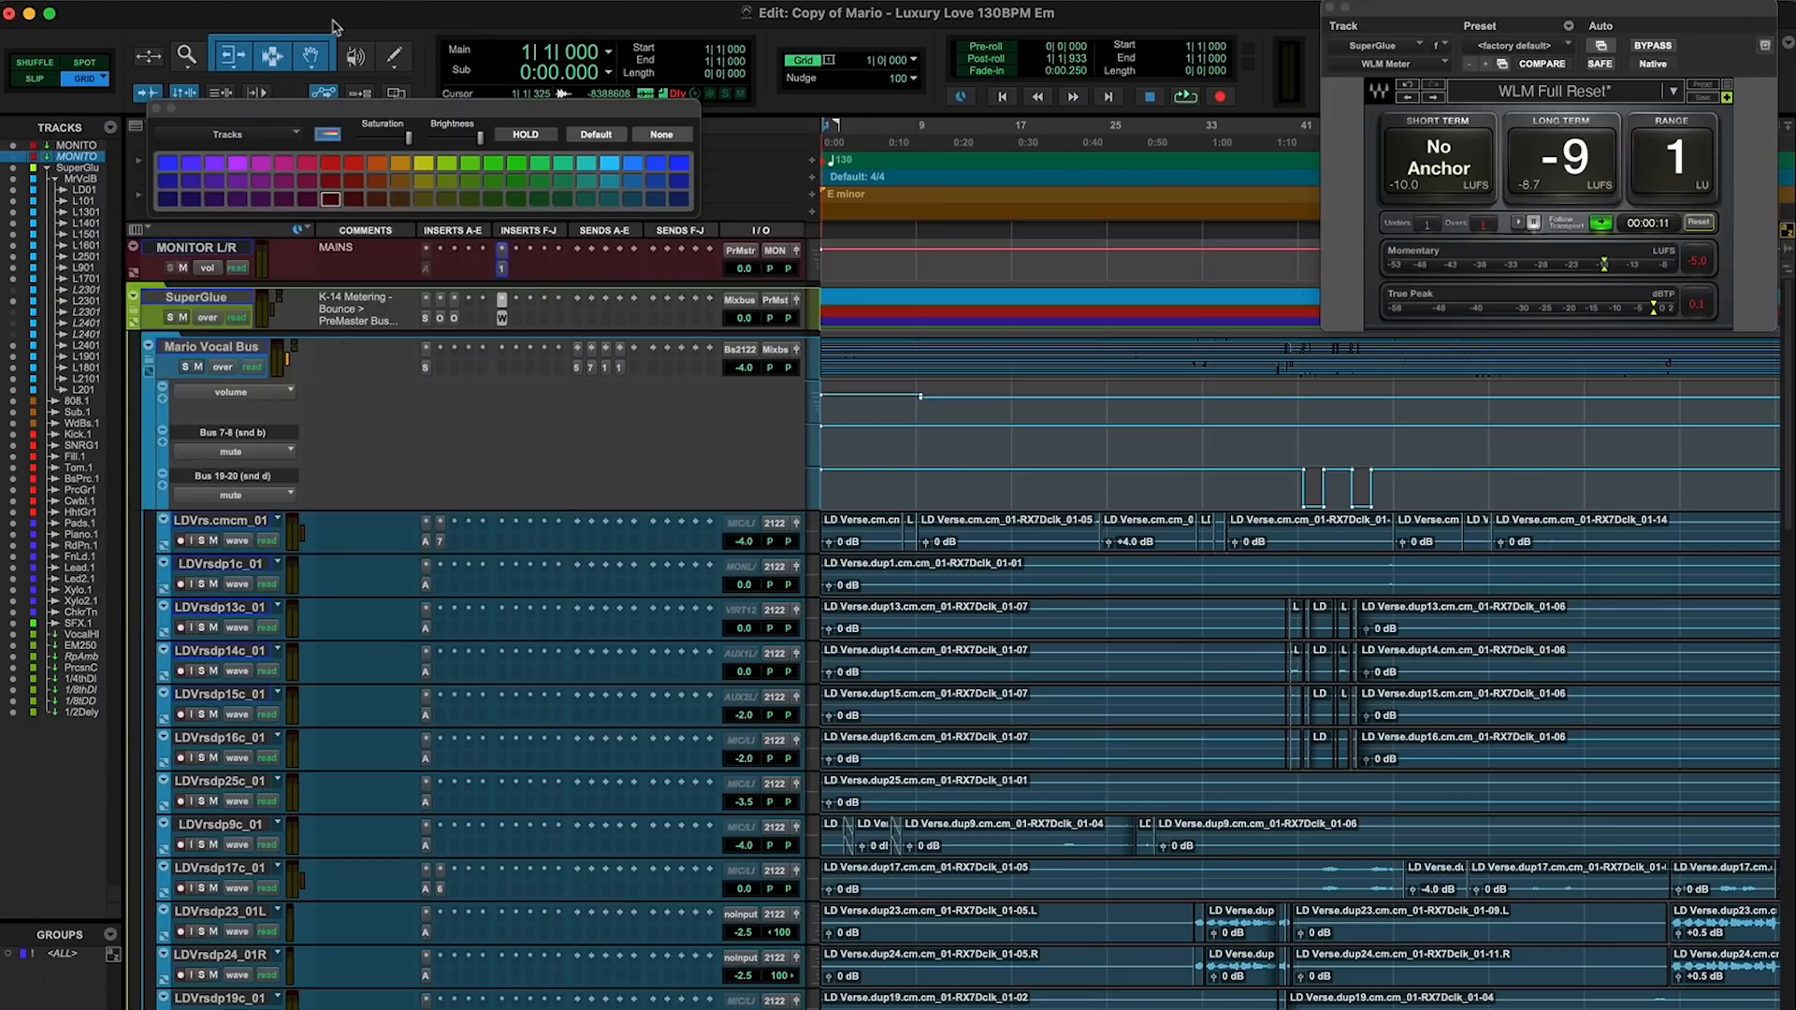
Open the iZotope RX 7 Mouth De-click AudioSuite processor, look over its settings and close it
{"action": "left_click", "coordinate": [440, 1]}
{"action": "mouse_move", "coordinate": [458, 760]}
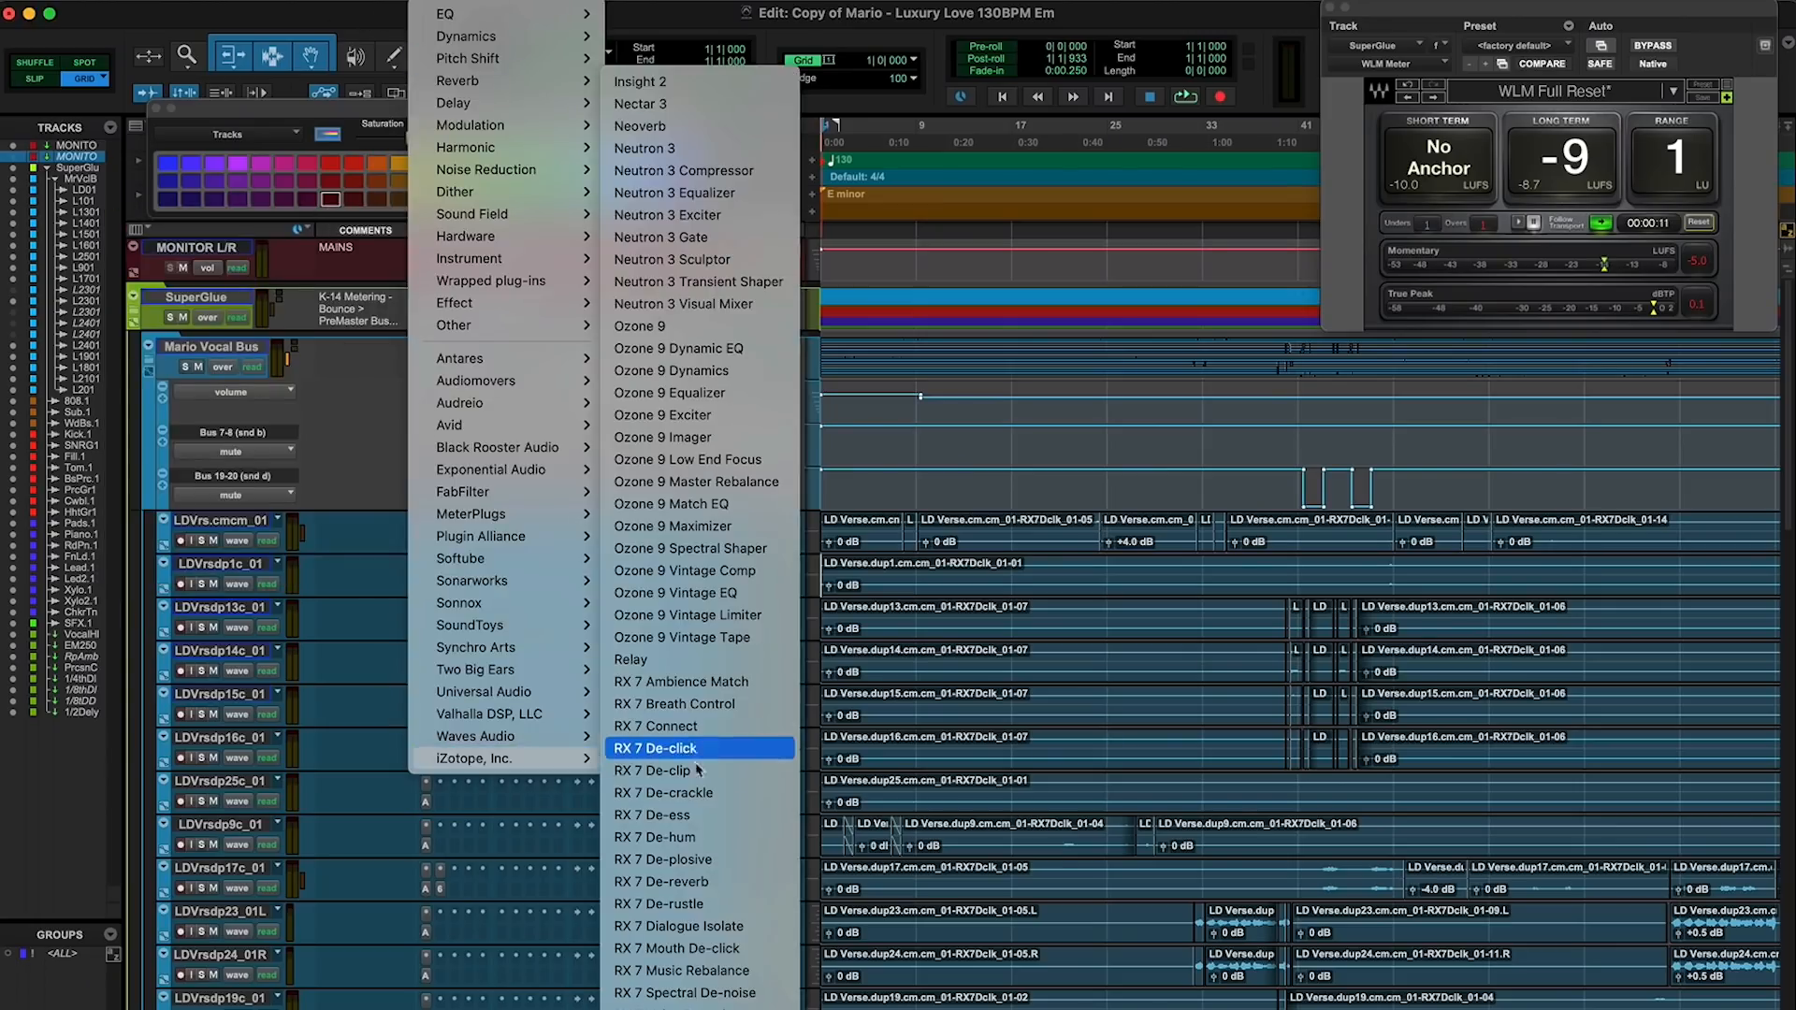
{"action": "left_click", "coordinate": [842, 797]}
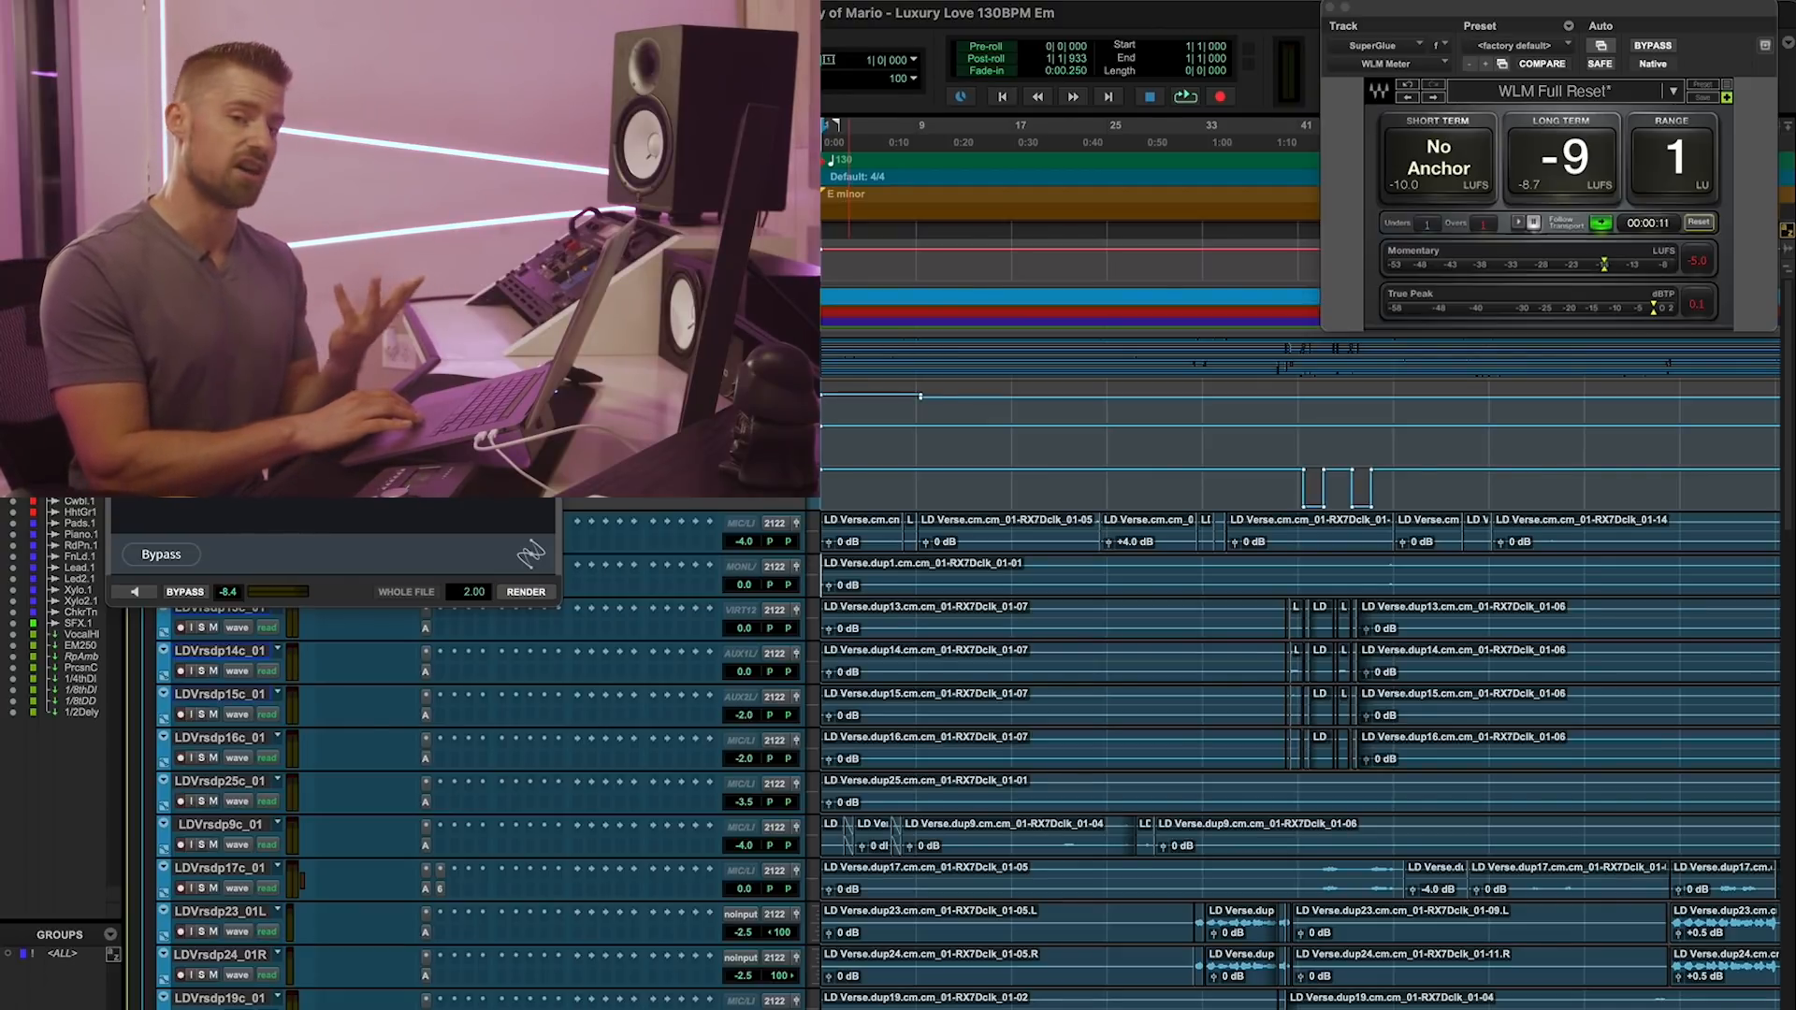
{"action": "left_click", "coordinate": [395, 550]}
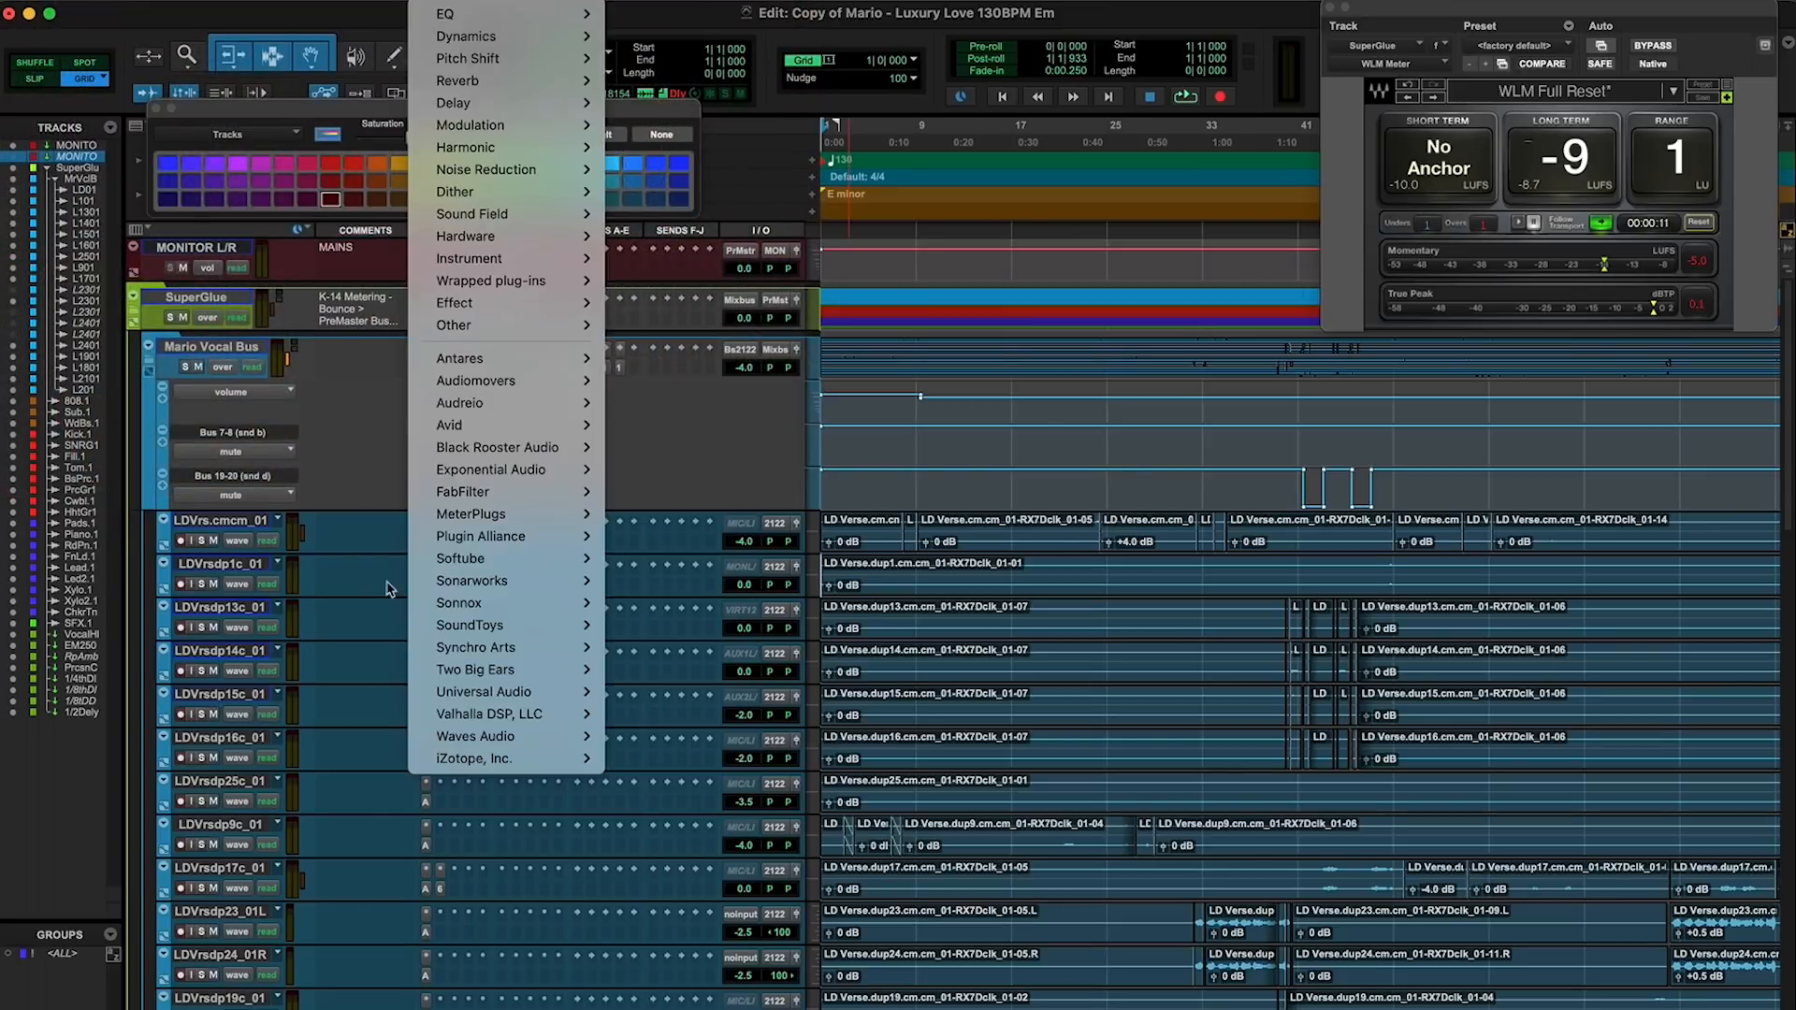
{"action": "mouse_move", "coordinate": [469, 759]}
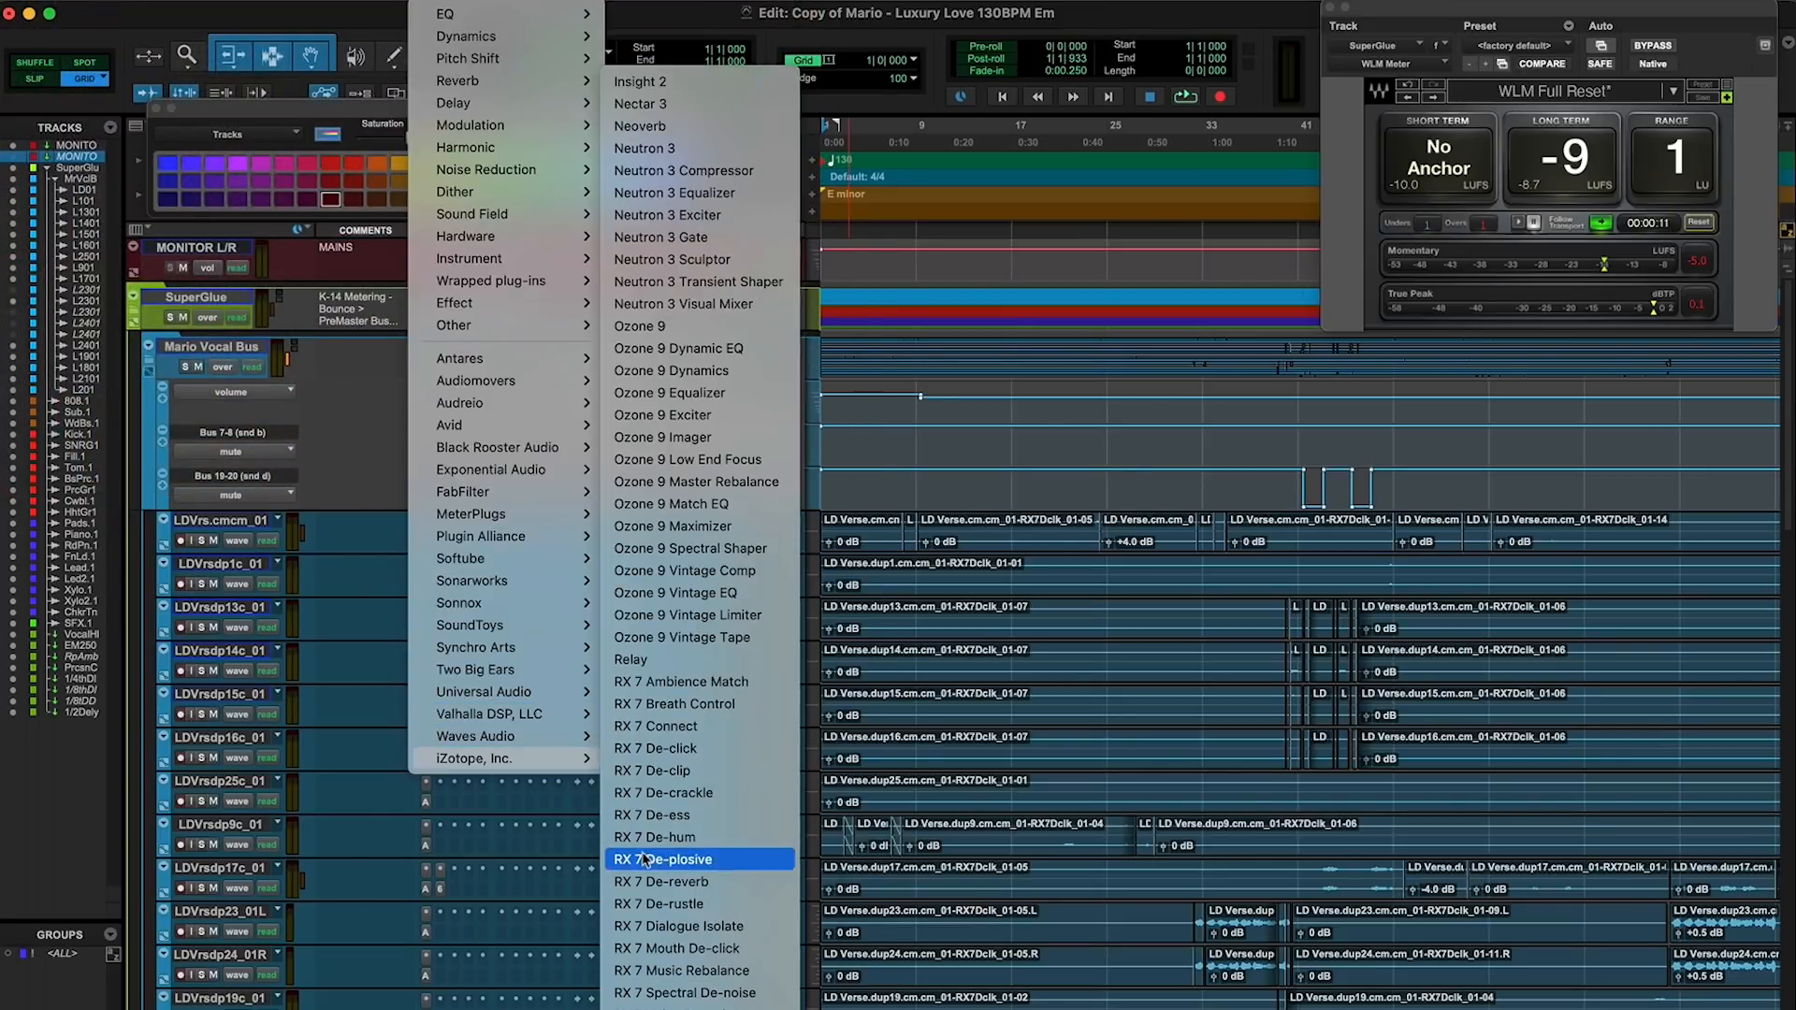
{"action": "left_click", "coordinate": [674, 948]}
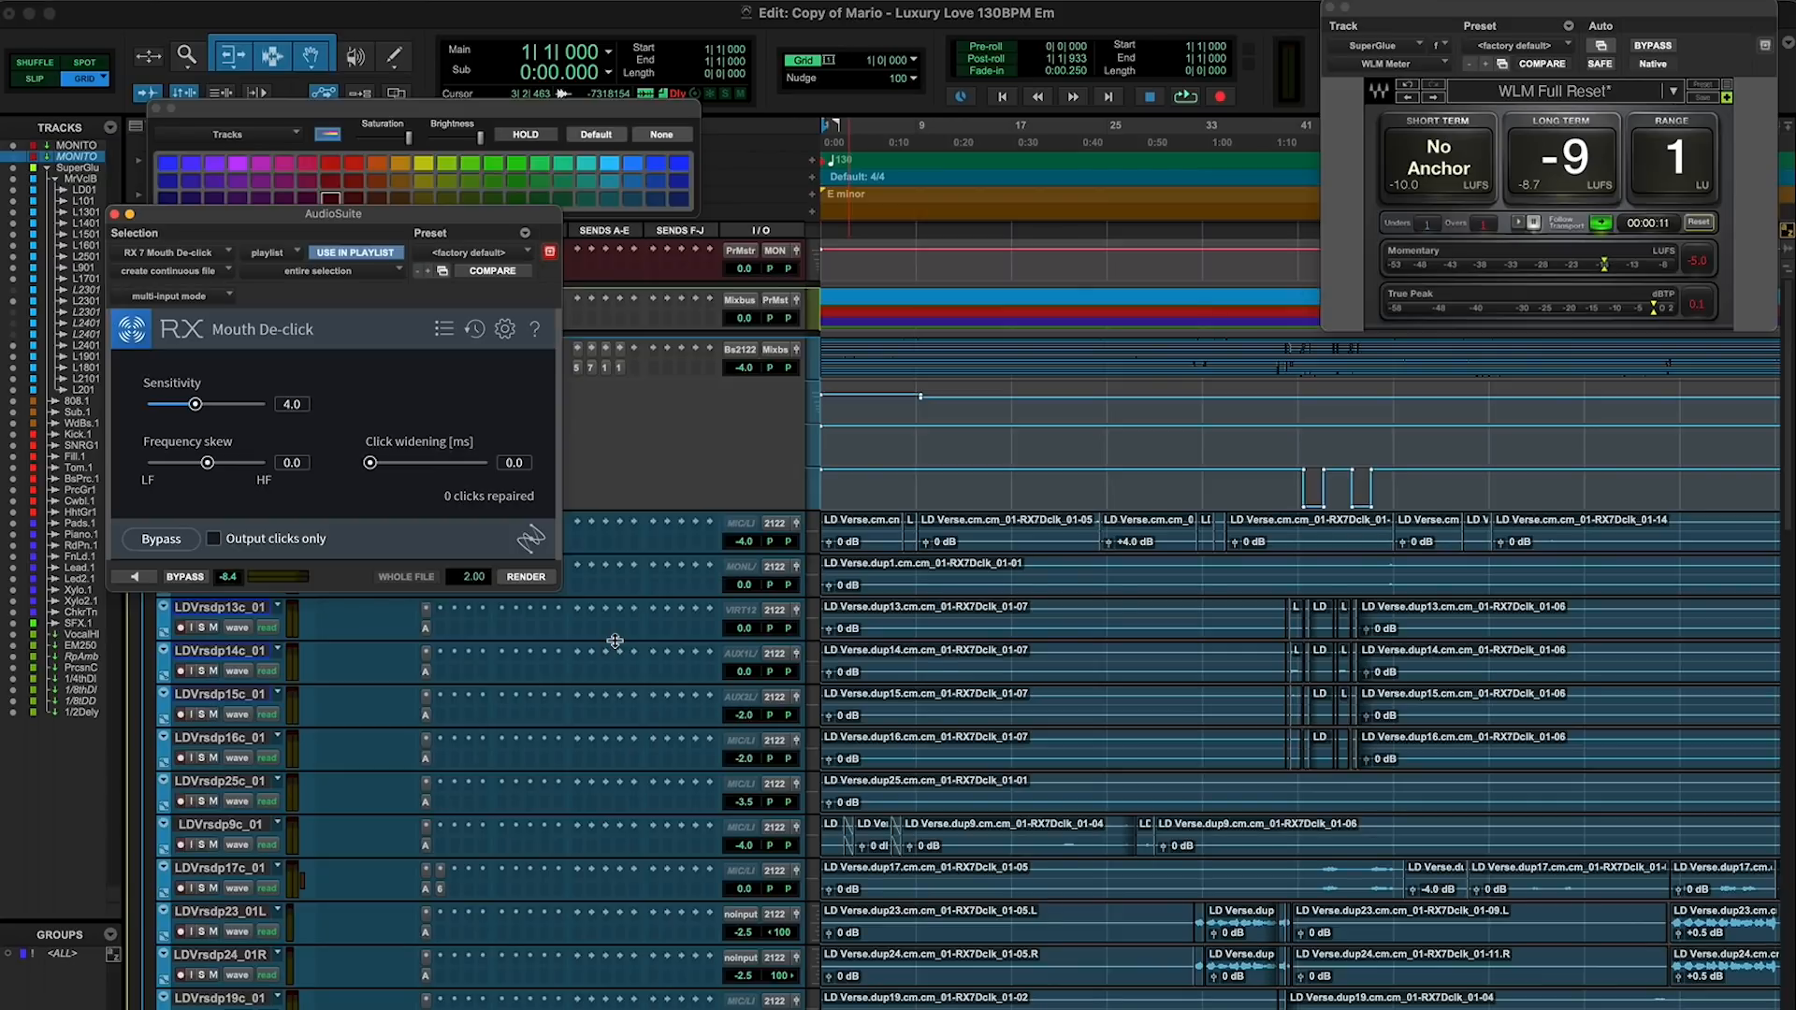
{"action": "left_click", "coordinate": [114, 214]}
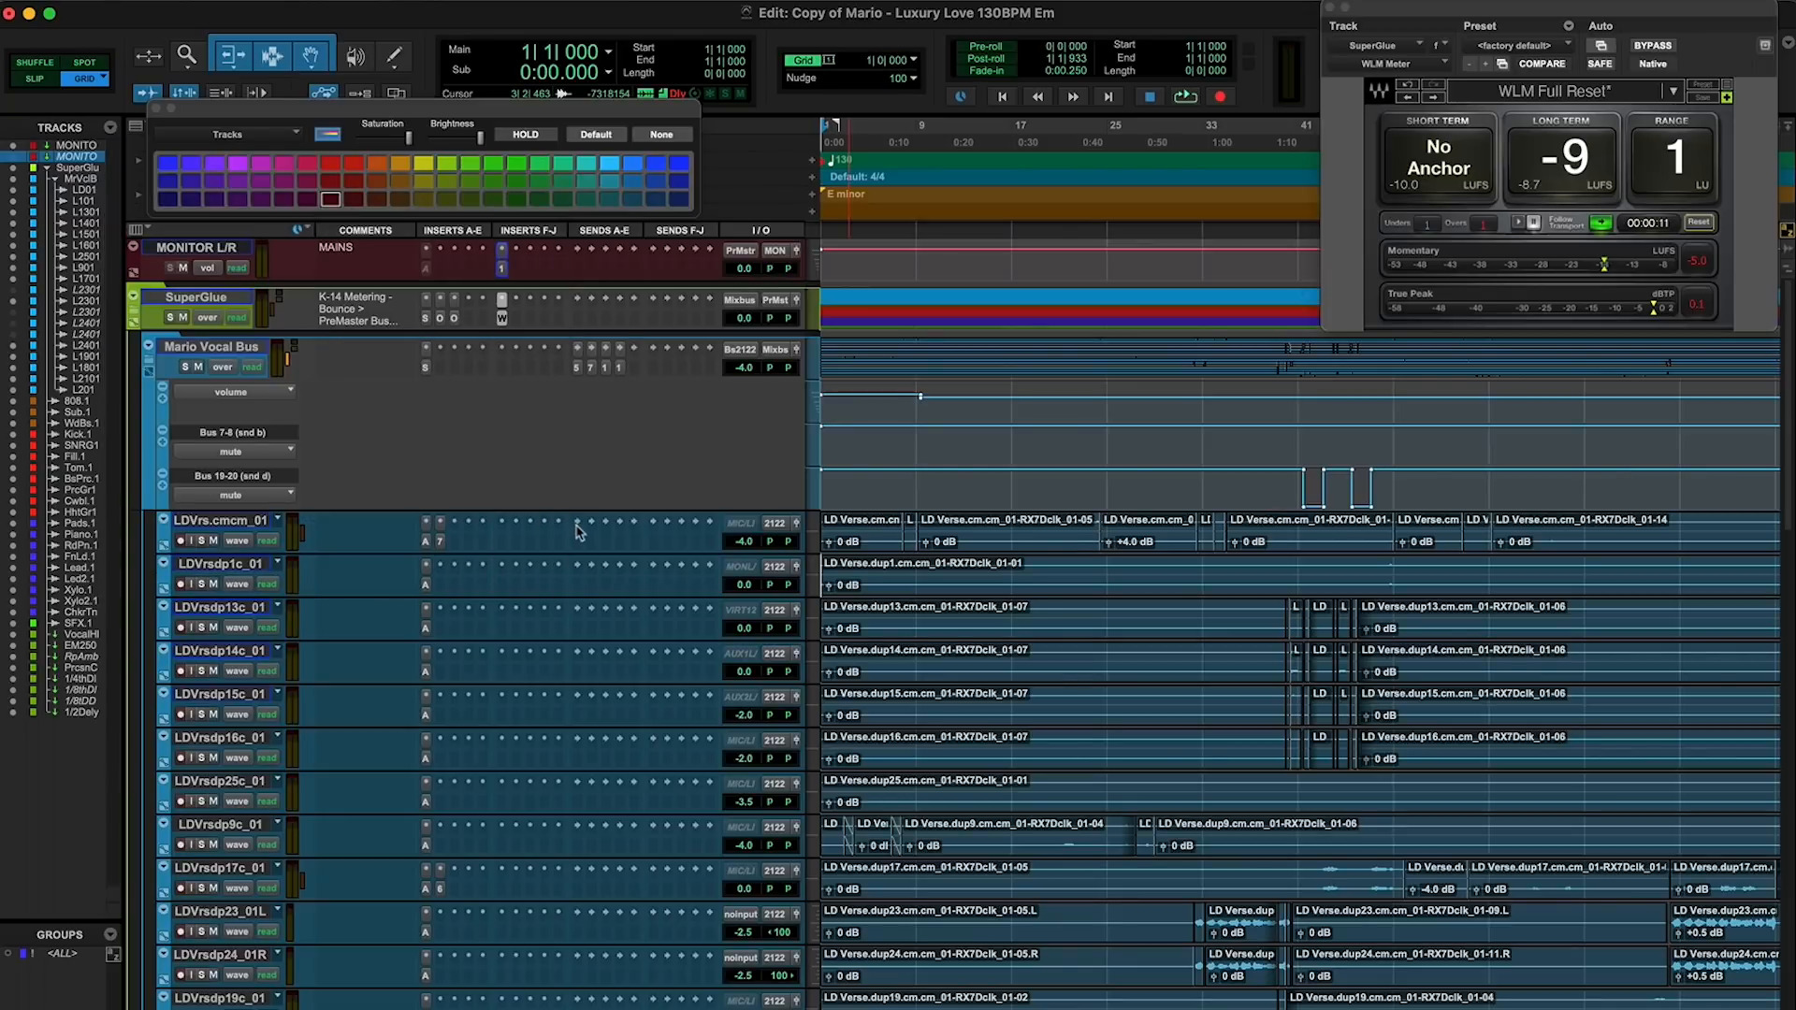
Examine the track layout from the lead vocals through the bass, drum, melodic and SFX tracks to the reverb and delay returns
{"action": "scroll", "coordinate": [538, 666], "scroll_direction": "down", "scroll_amount": 5}
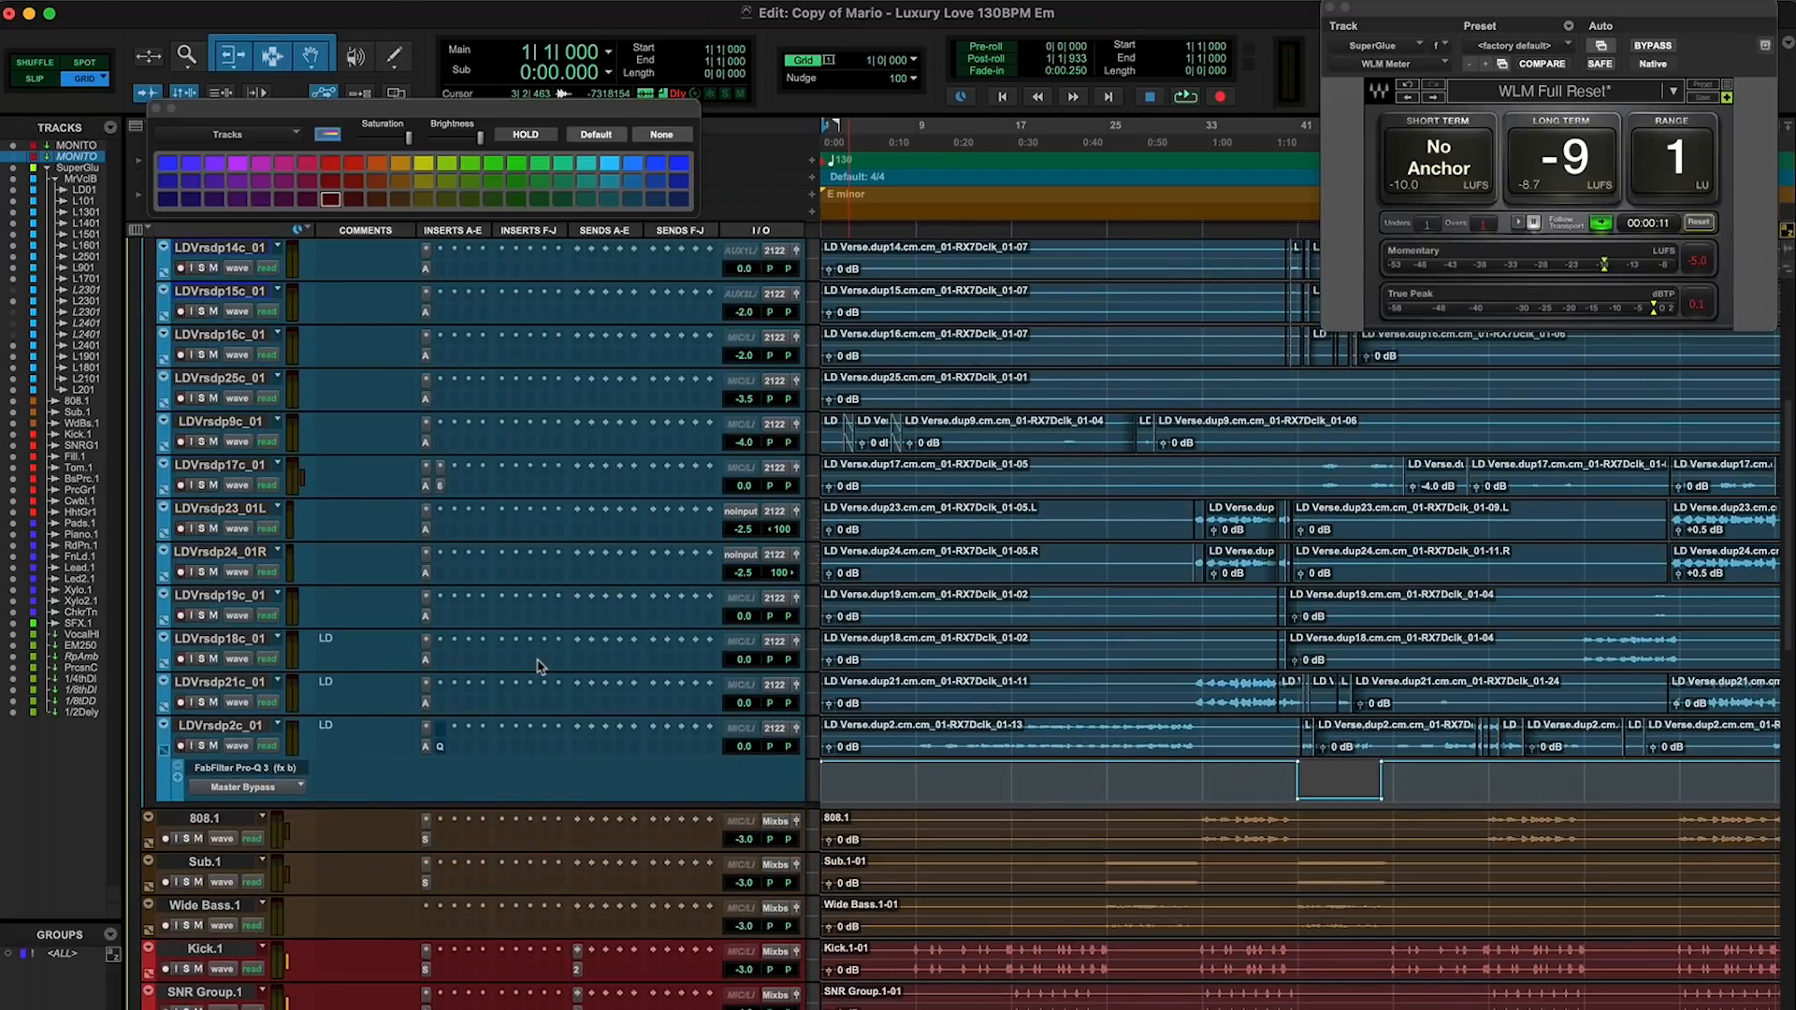
{"action": "scroll", "coordinate": [538, 566], "scroll_direction": "up", "scroll_amount": 5}
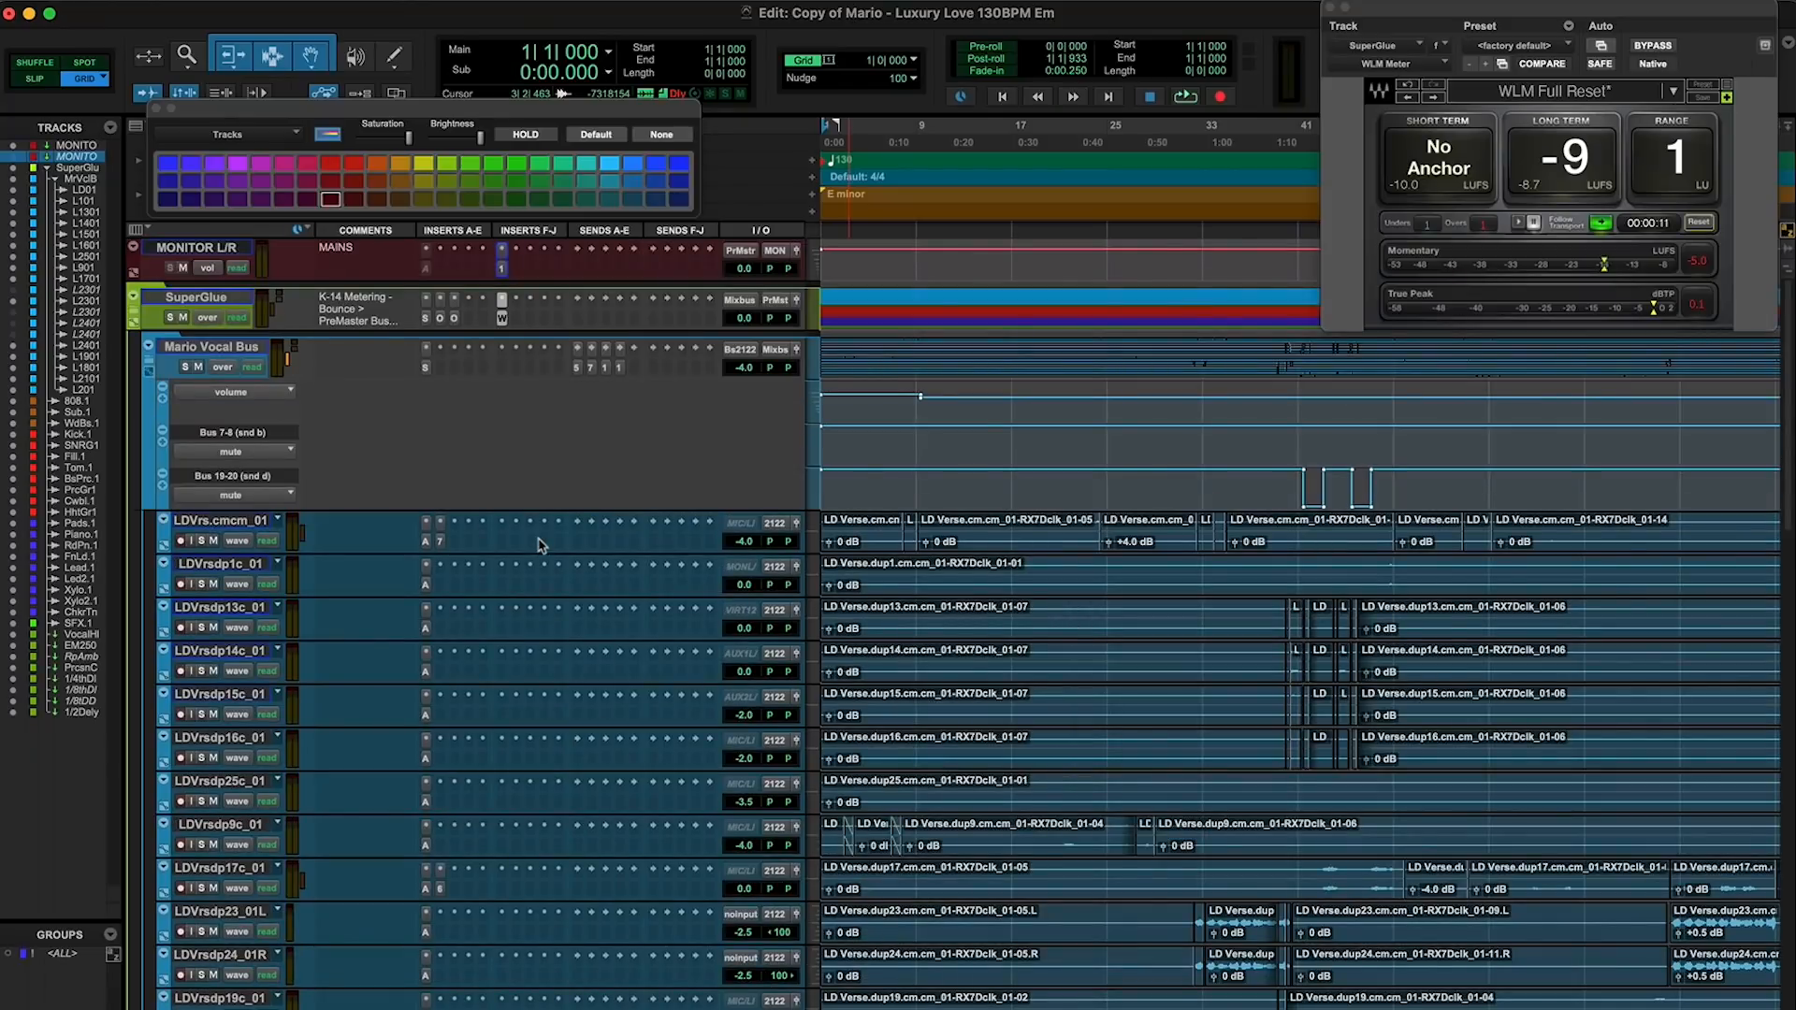
{"action": "scroll", "coordinate": [577, 545], "scroll_direction": "up", "scroll_amount": 2}
{"action": "scroll", "coordinate": [578, 545], "scroll_direction": "down", "scroll_amount": 5}
{"action": "scroll", "coordinate": [577, 545], "scroll_direction": "down", "scroll_amount": 2}
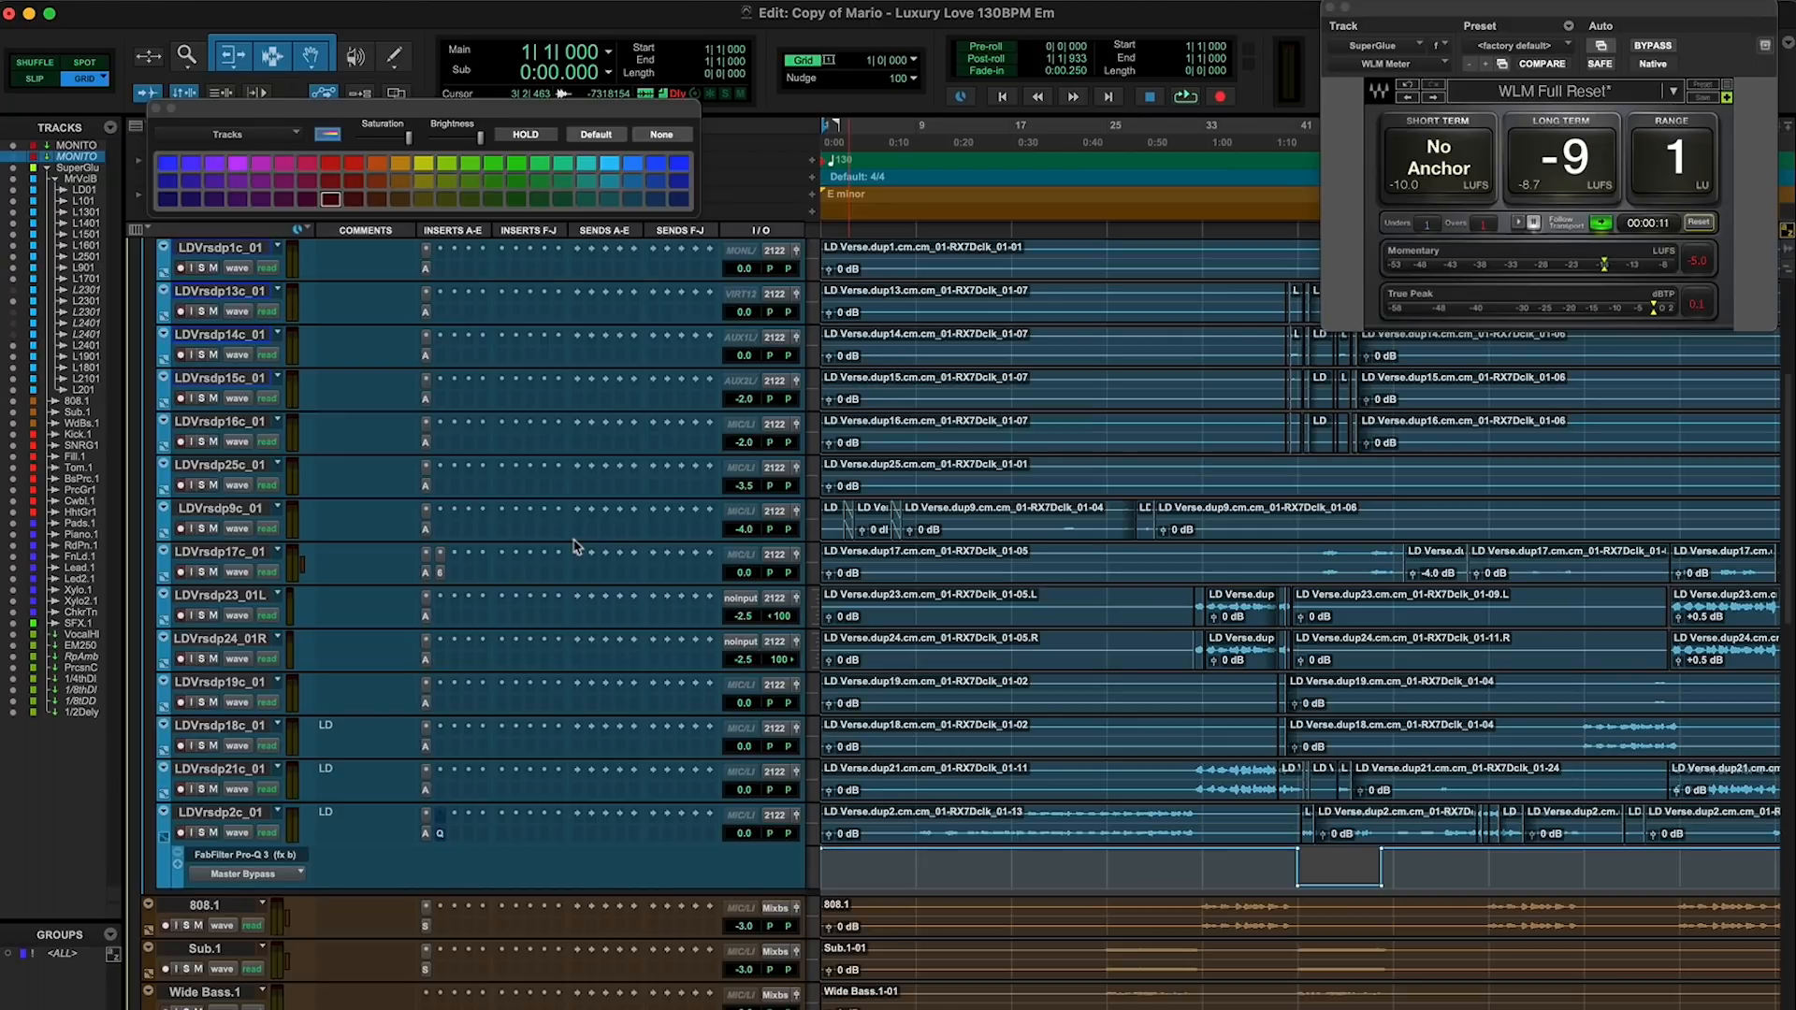
{"action": "scroll", "coordinate": [574, 545], "scroll_direction": "down", "scroll_amount": 10}
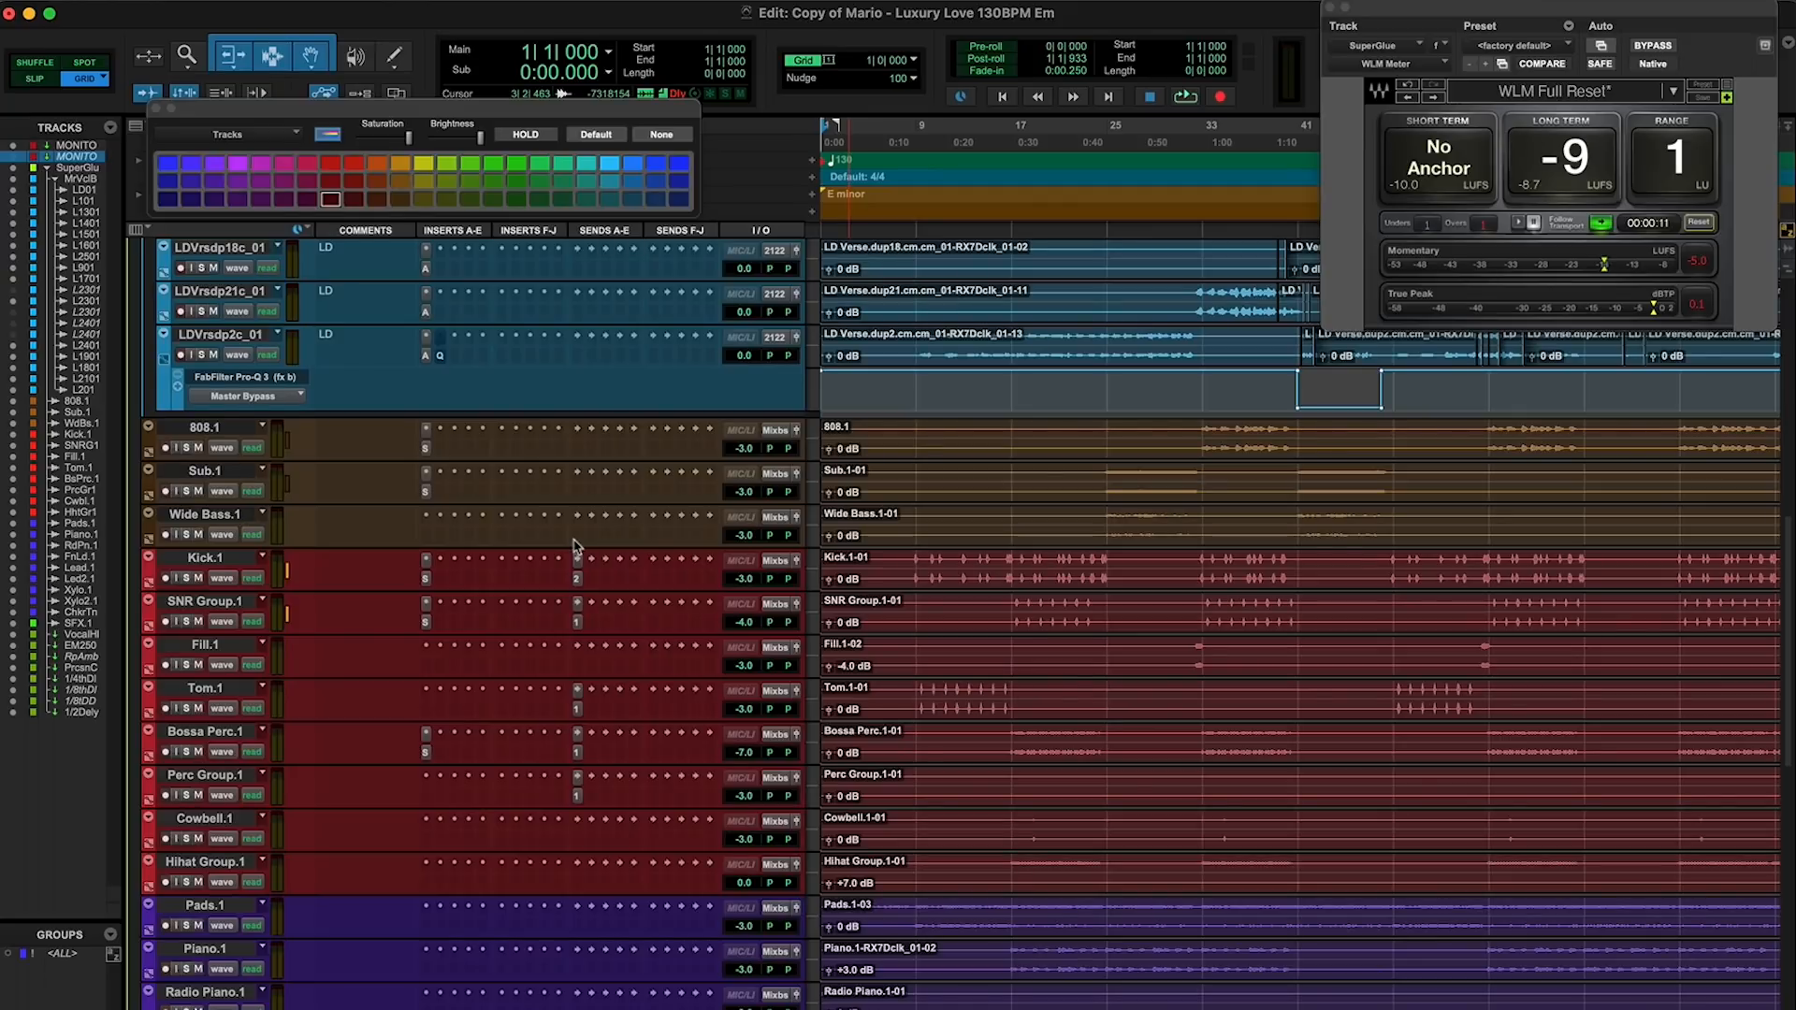
{"action": "scroll", "coordinate": [574, 545], "scroll_direction": "down", "scroll_amount": 2}
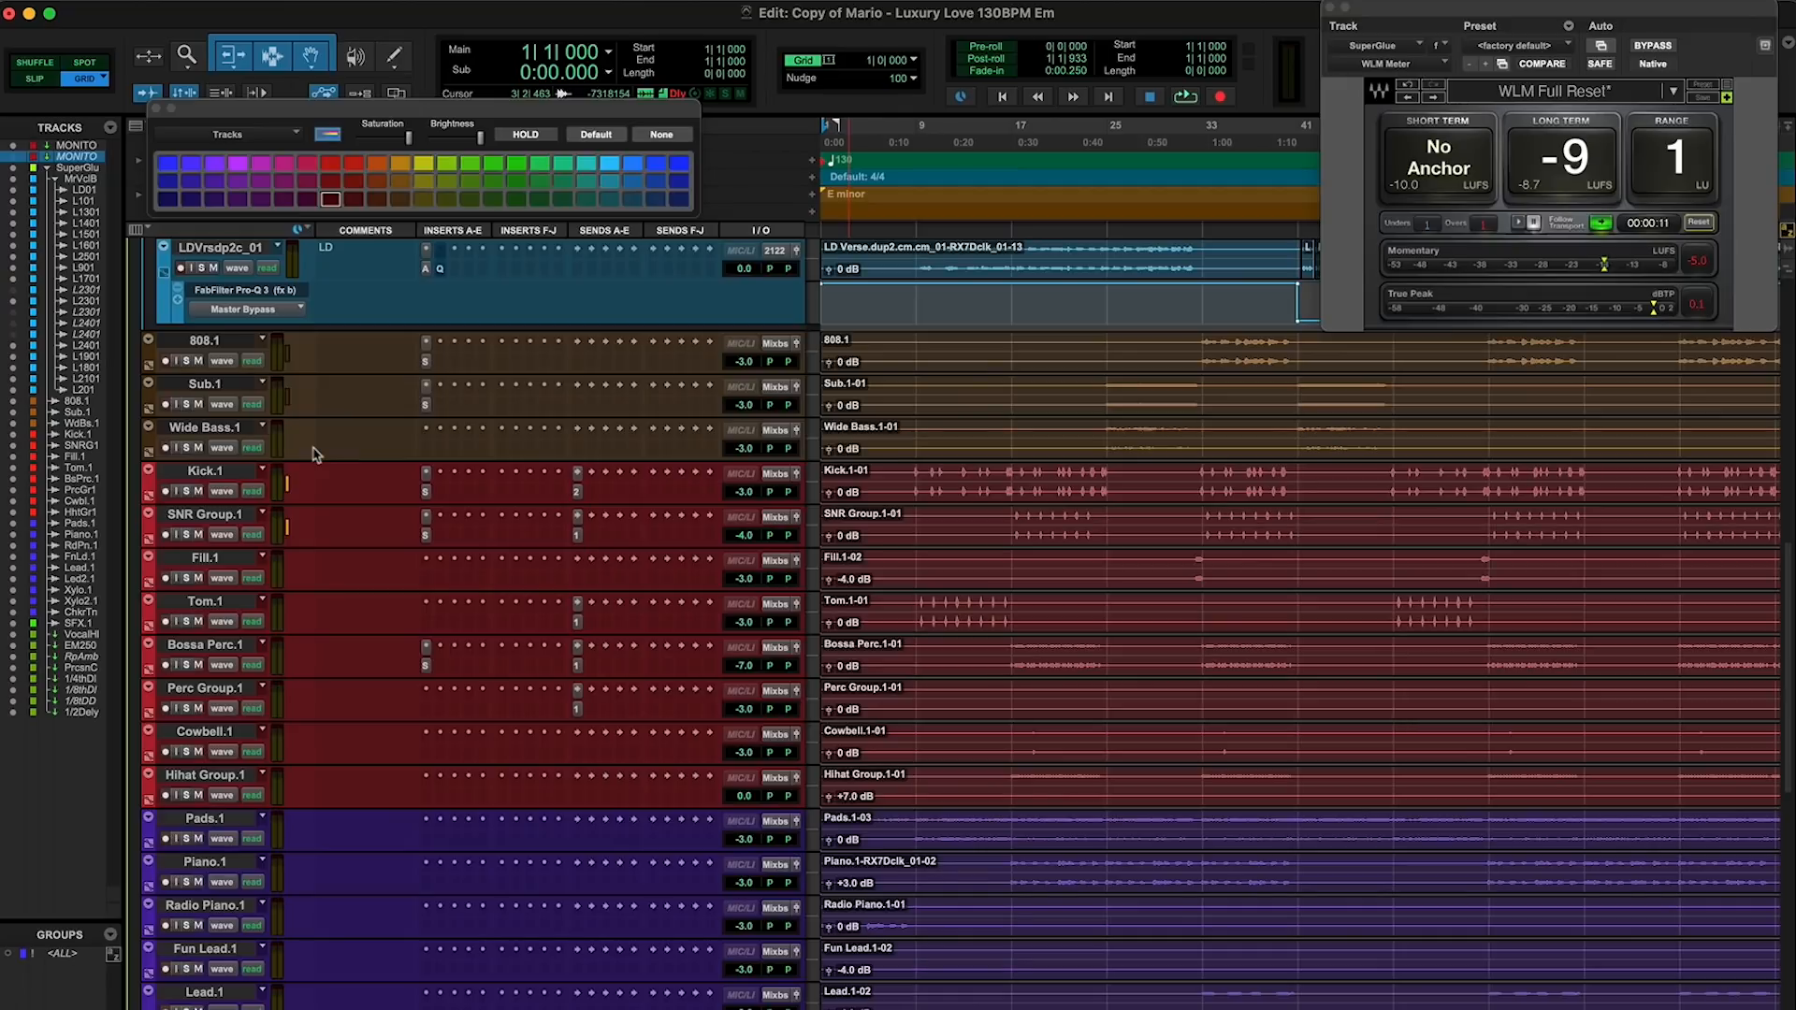
{"action": "scroll", "coordinate": [385, 487], "scroll_direction": "down", "scroll_amount": 2}
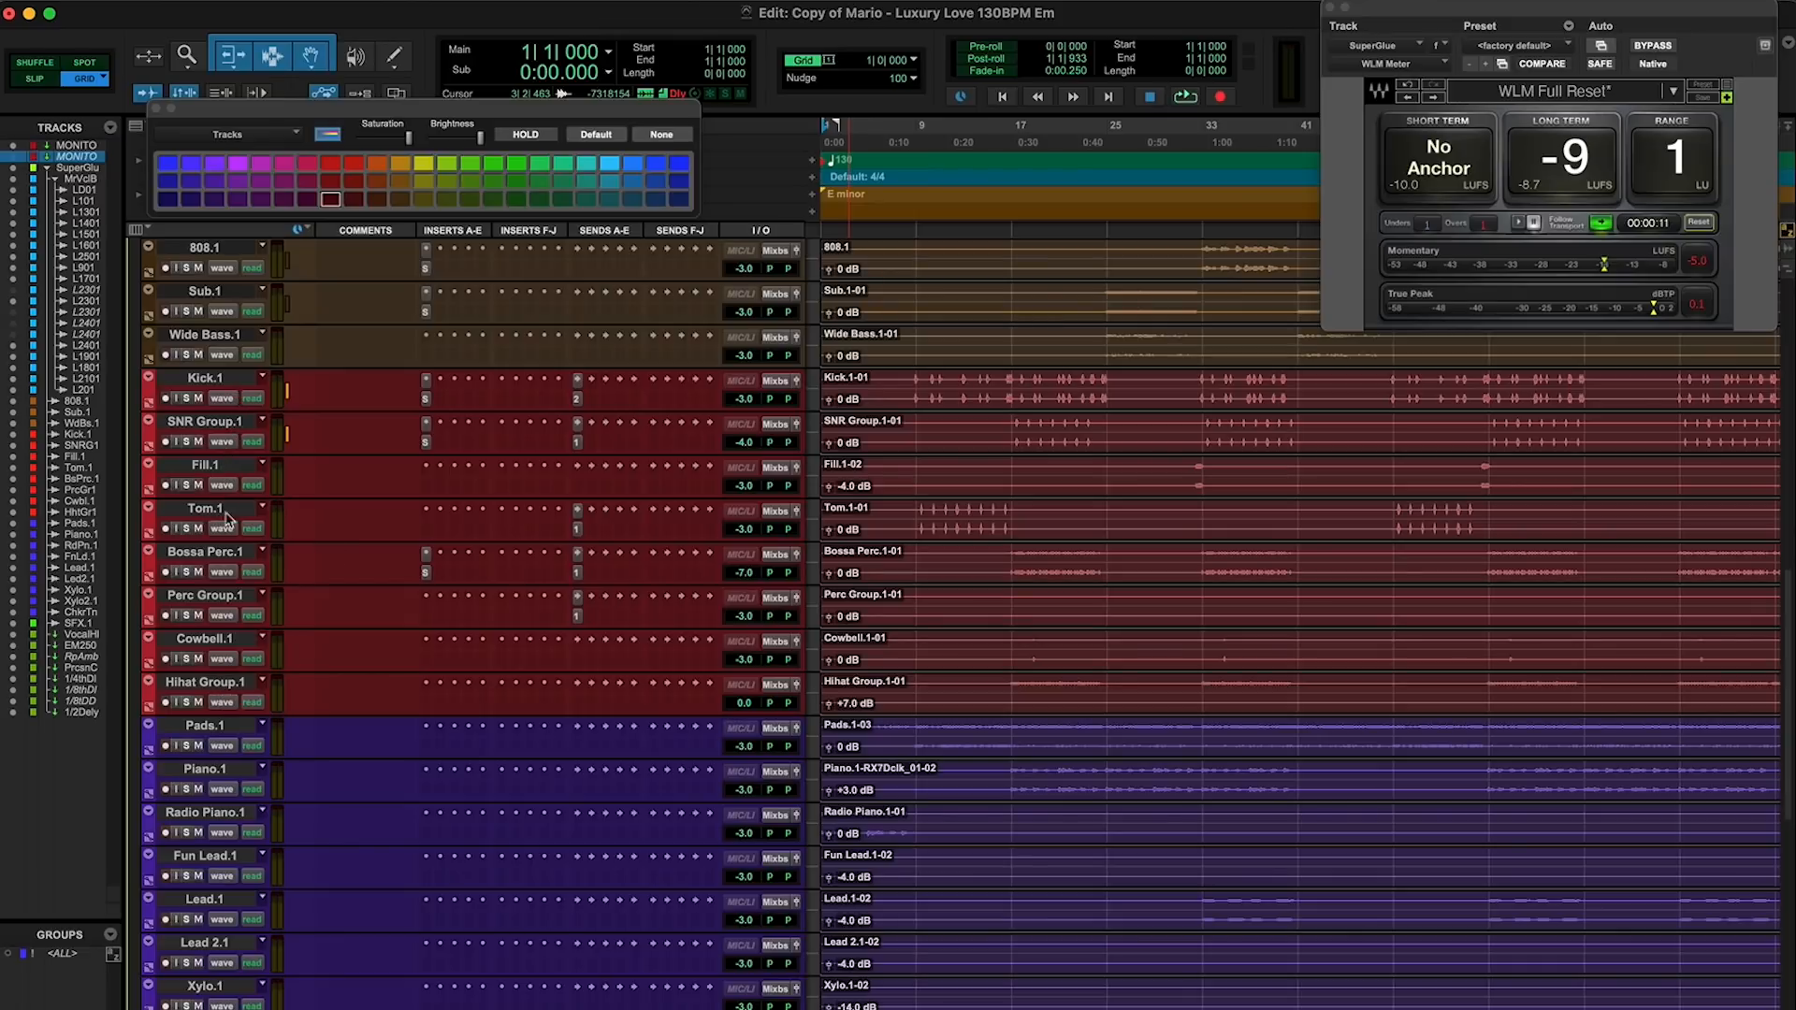
{"action": "scroll", "coordinate": [243, 672], "scroll_direction": "down", "scroll_amount": 1}
{"action": "scroll", "coordinate": [243, 672], "scroll_direction": "down", "scroll_amount": 6}
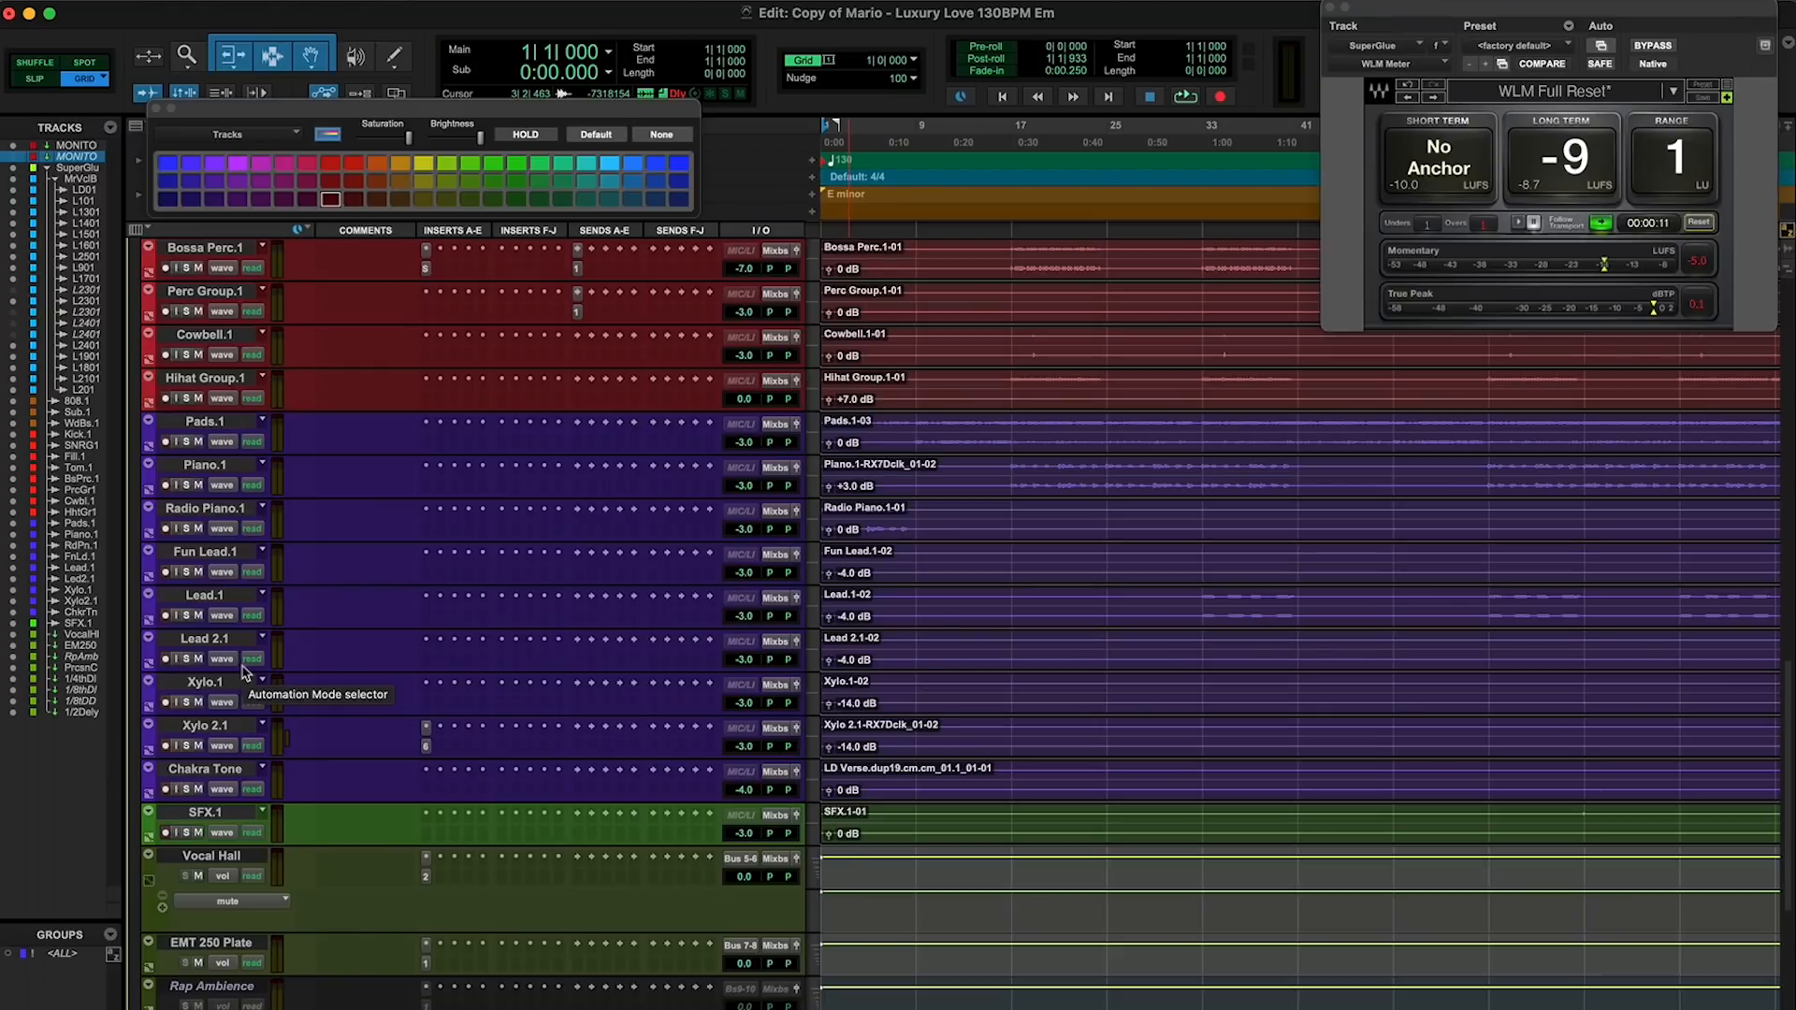
{"action": "scroll", "coordinate": [332, 654], "scroll_direction": "down", "scroll_amount": 5}
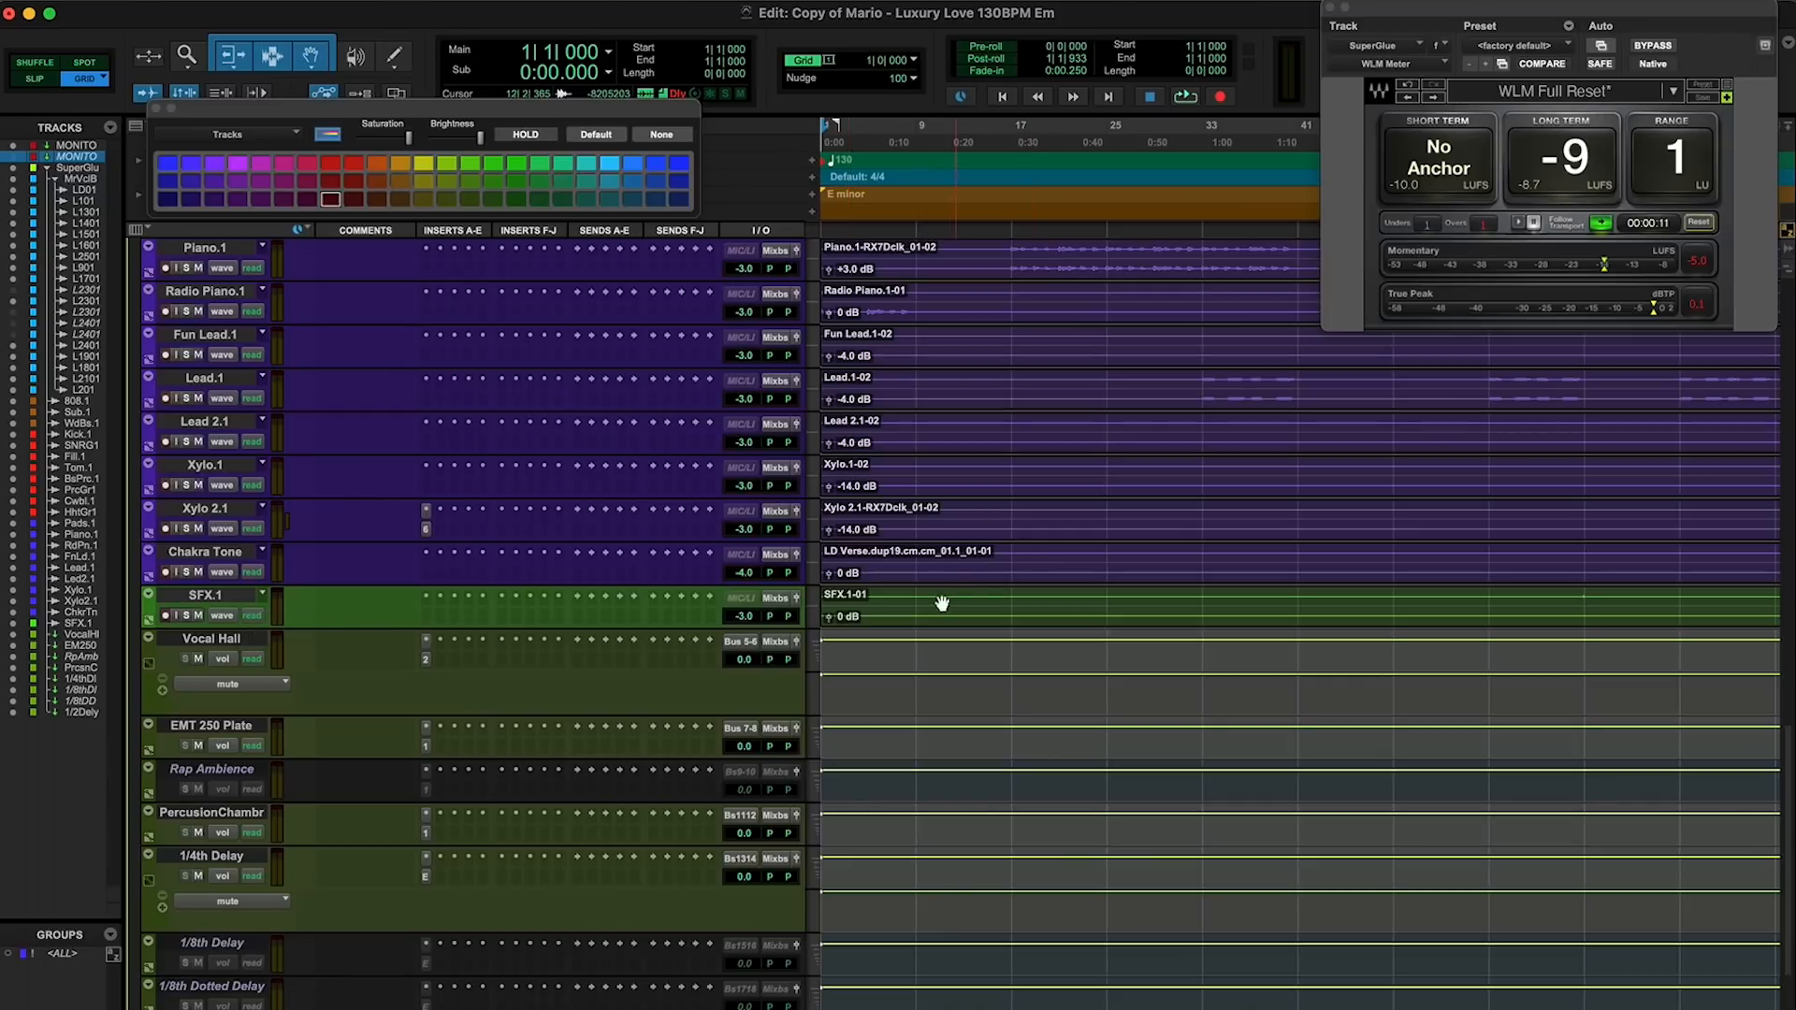
{"action": "scroll", "coordinate": [938, 602], "scroll_direction": "down", "scroll_amount": 2}
{"action": "scroll", "coordinate": [531, 561], "scroll_direction": "down", "scroll_amount": 1}
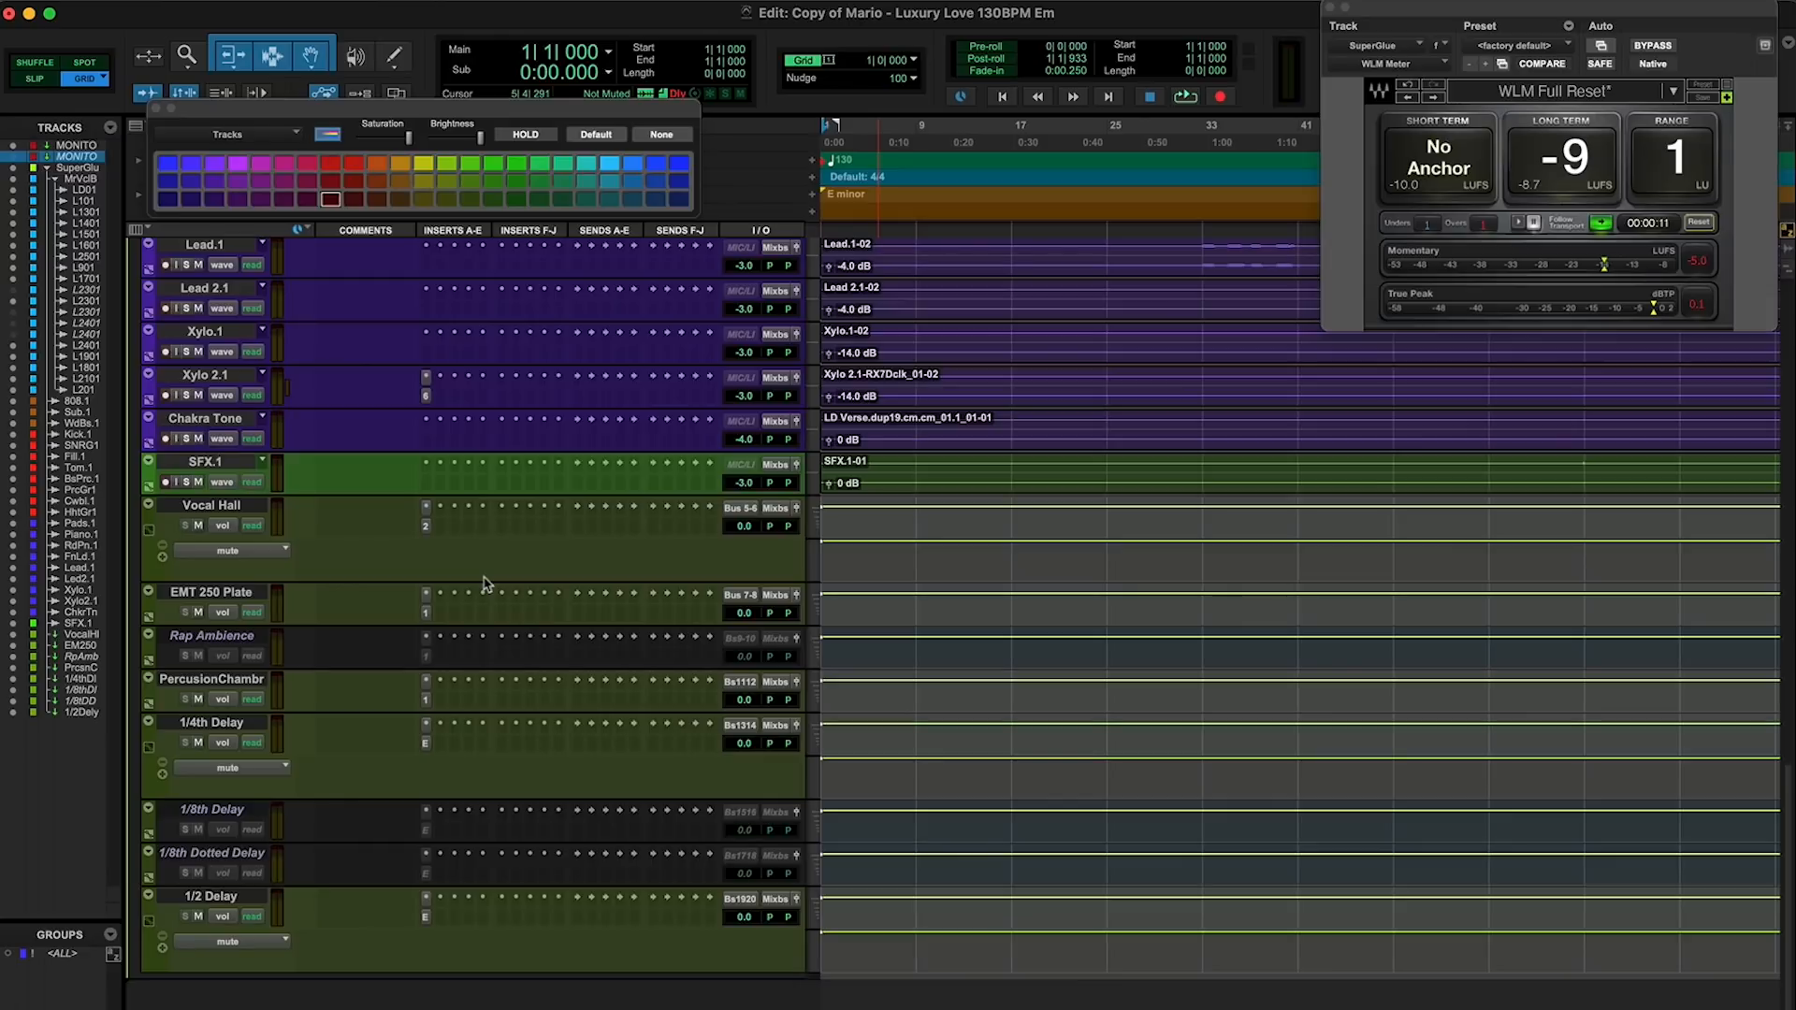
Inspect the R2 reverb settings on the Vocal Hall return and close the plug-in
{"action": "scroll", "coordinate": [550, 520], "scroll_direction": "up", "scroll_amount": 5}
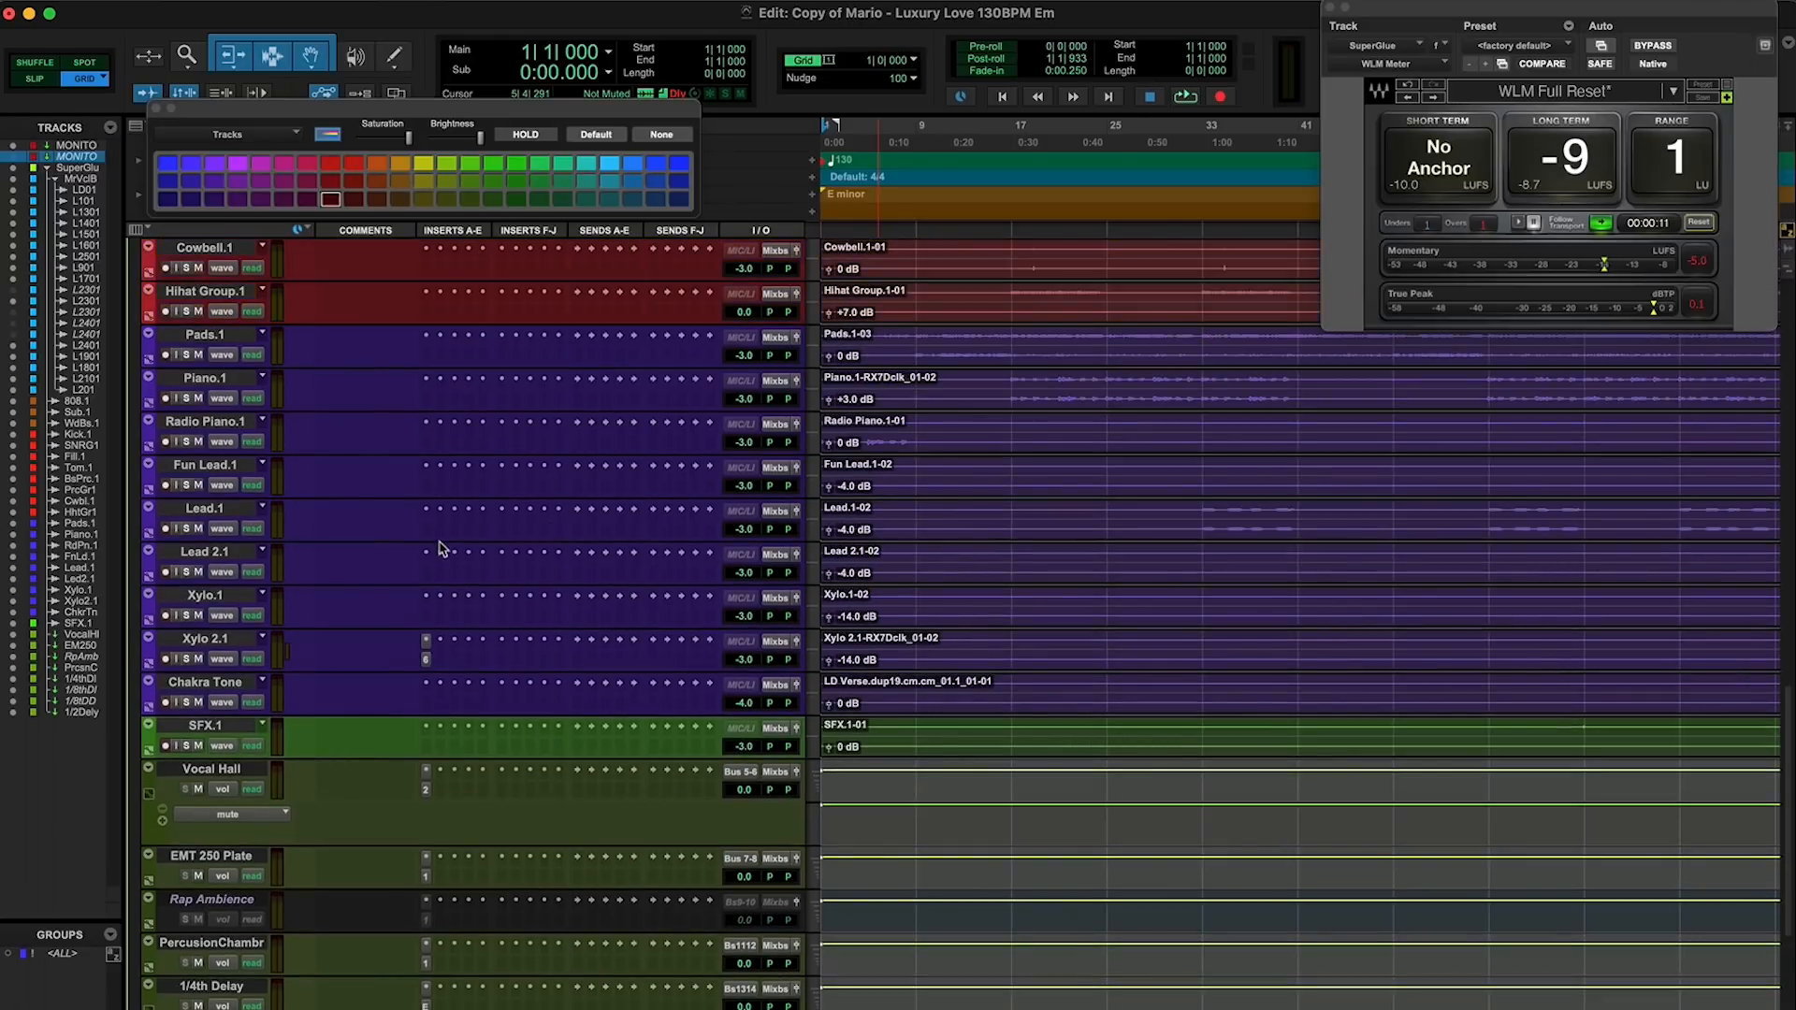
{"action": "scroll", "coordinate": [440, 547], "scroll_direction": "down", "scroll_amount": 5}
{"action": "left_click", "coordinate": [426, 527]}
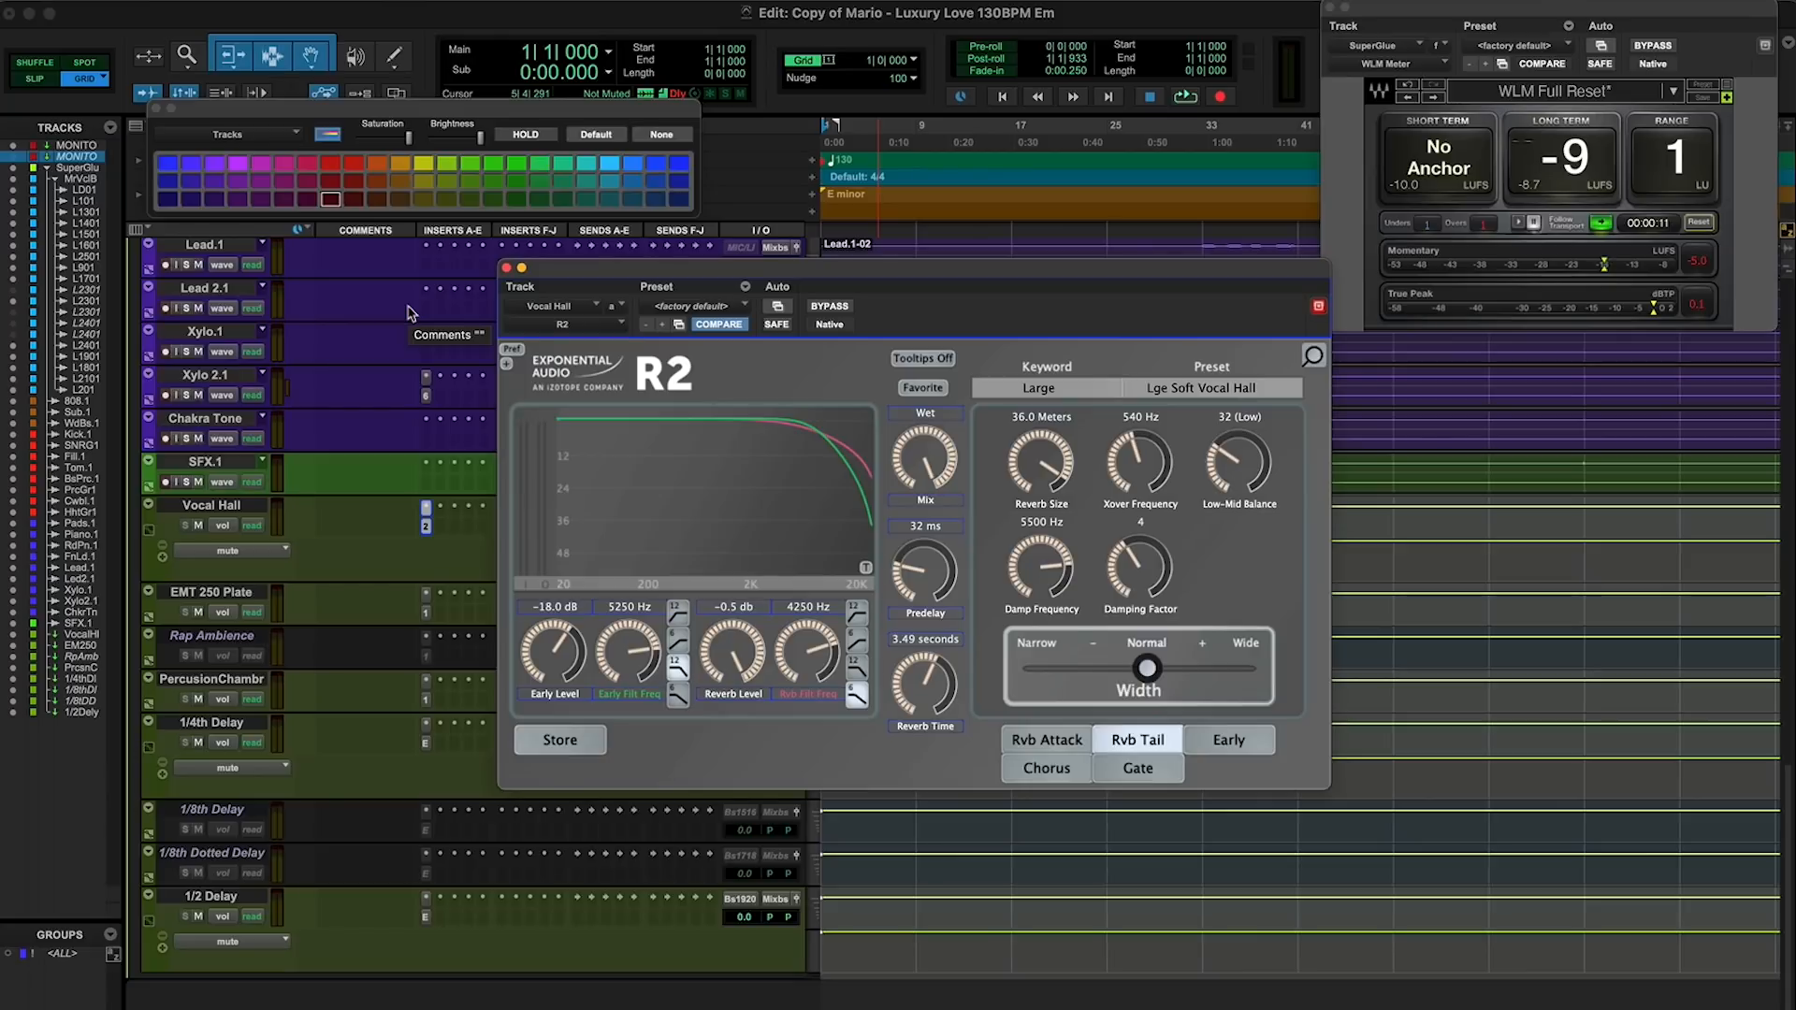
{"action": "left_click", "coordinate": [506, 268]}
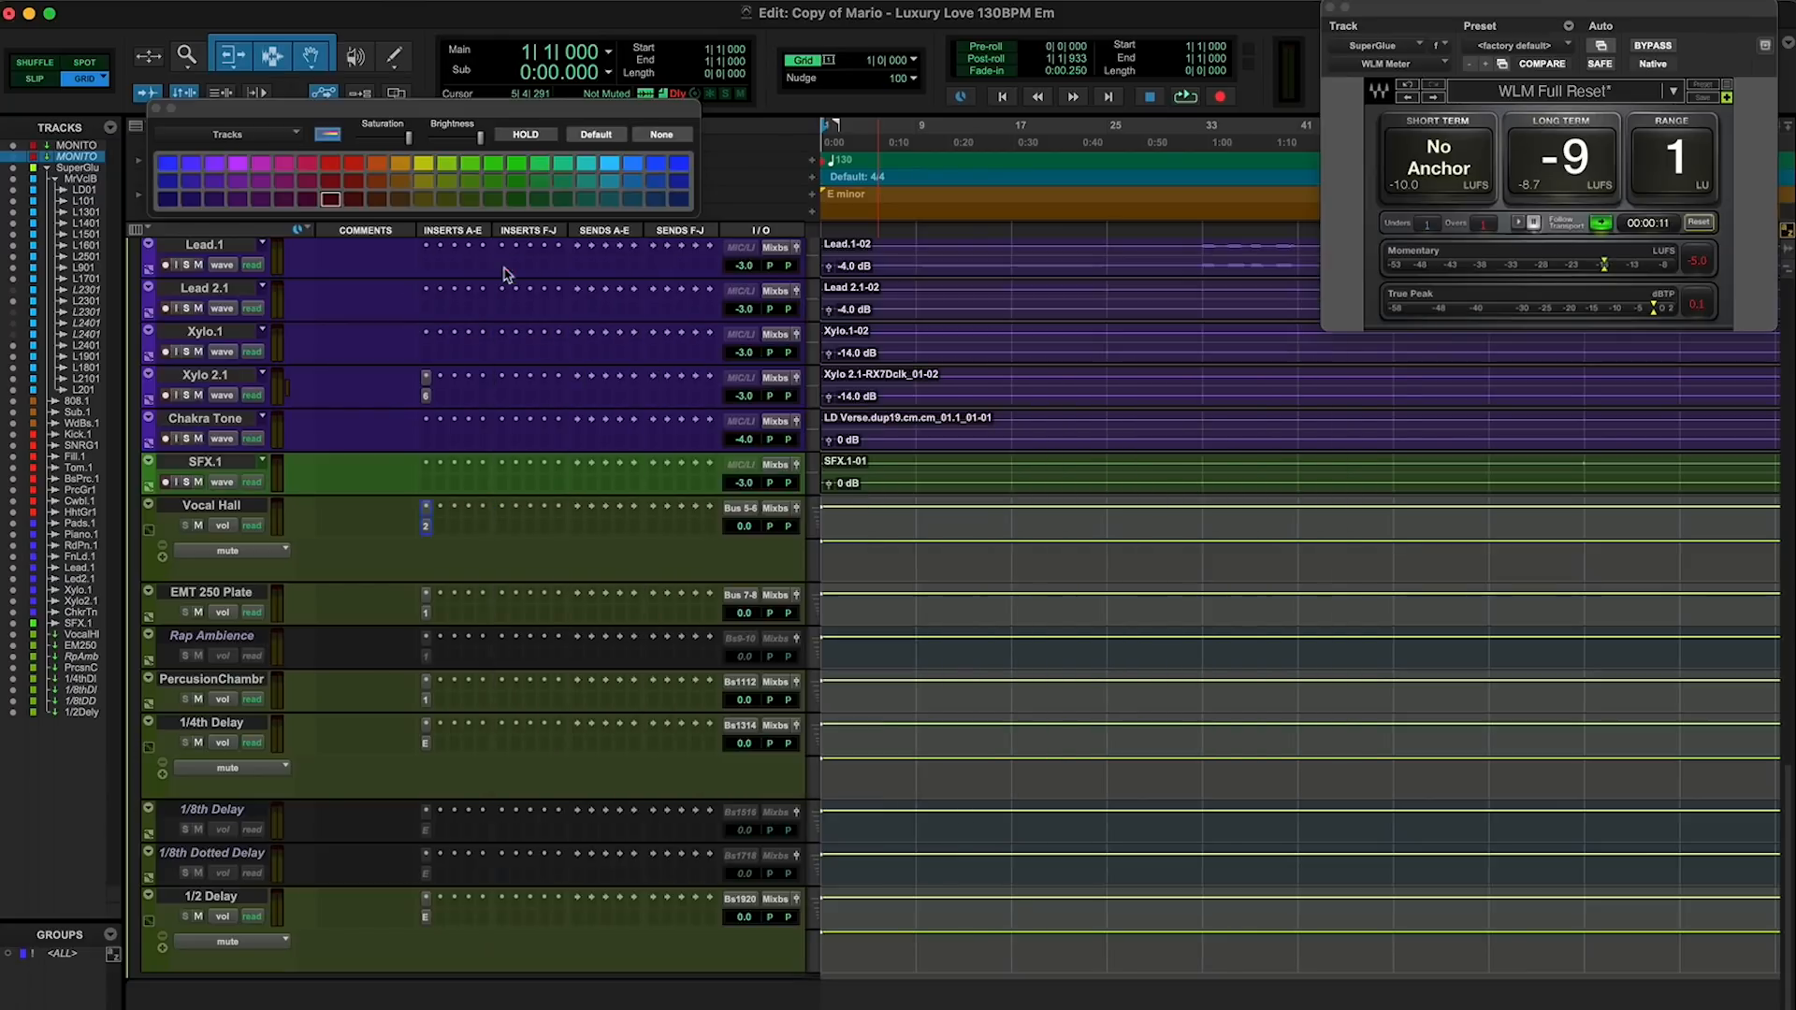
Inspect the TSAR-1 Reverb settings on the EMT 250 Plate return and on the percussion chamber return, closing each plug-in
{"action": "left_click", "coordinate": [425, 614]}
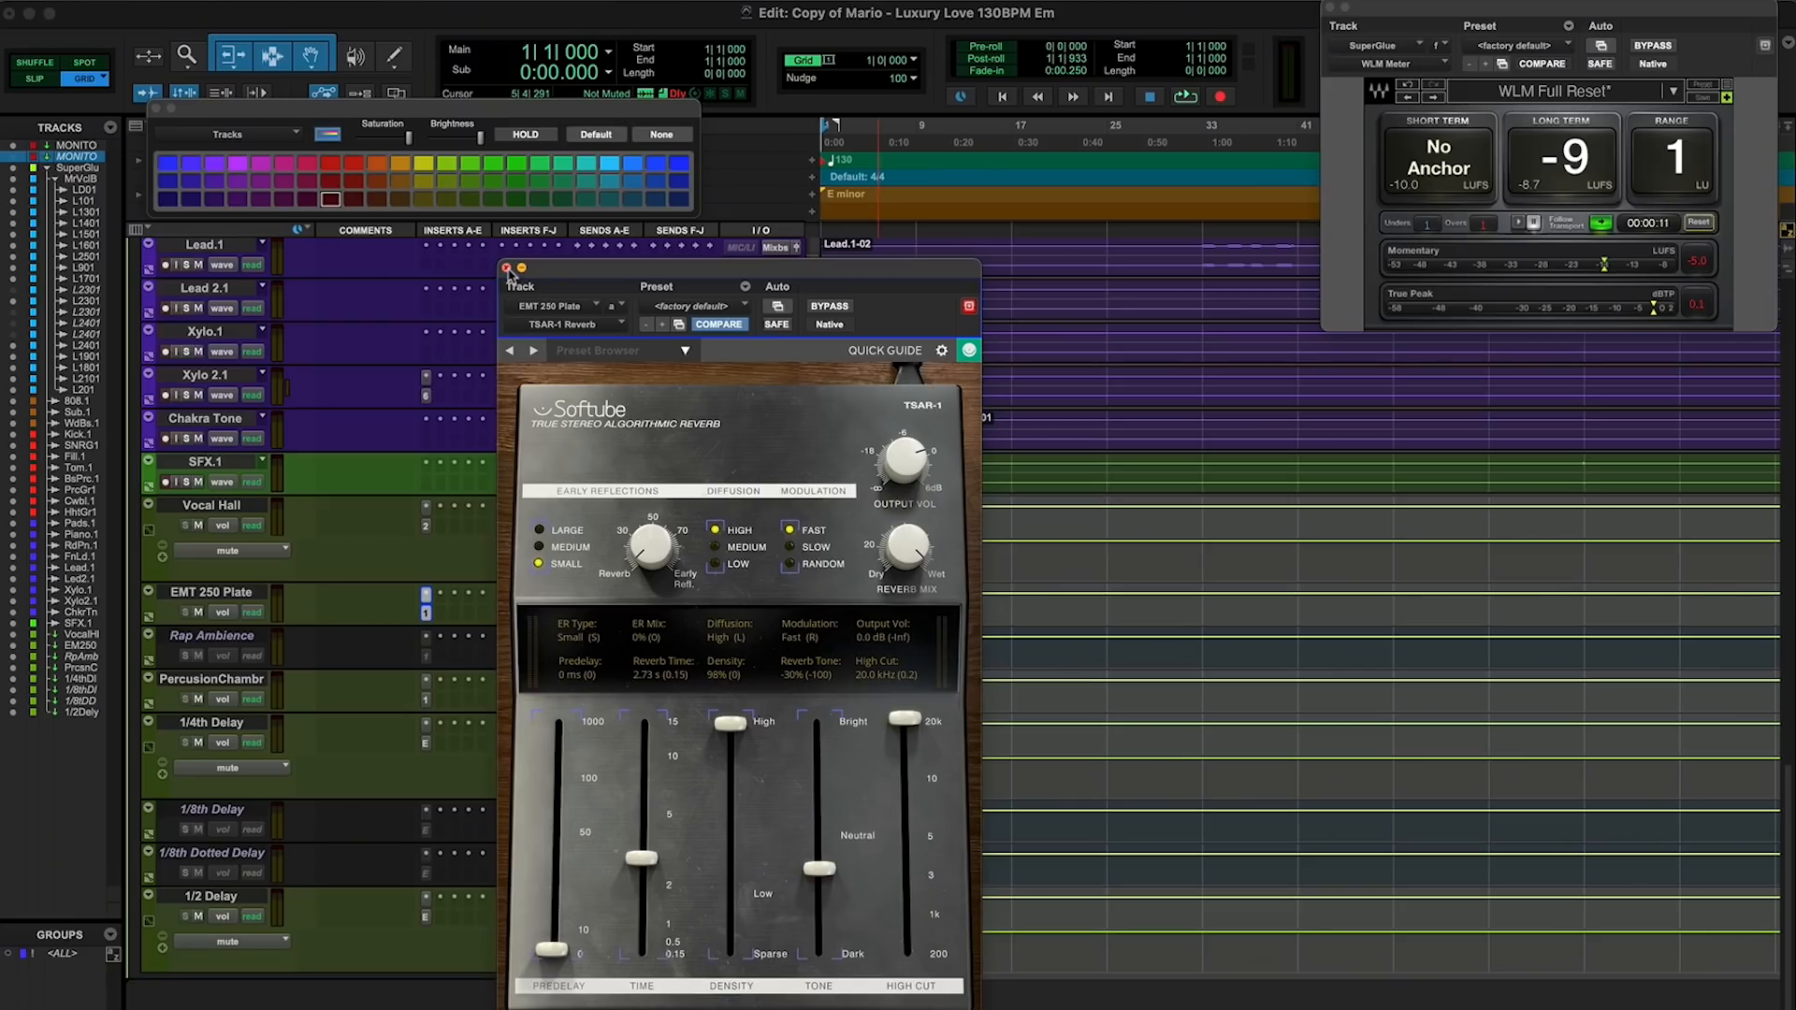
{"action": "left_click", "coordinate": [506, 268]}
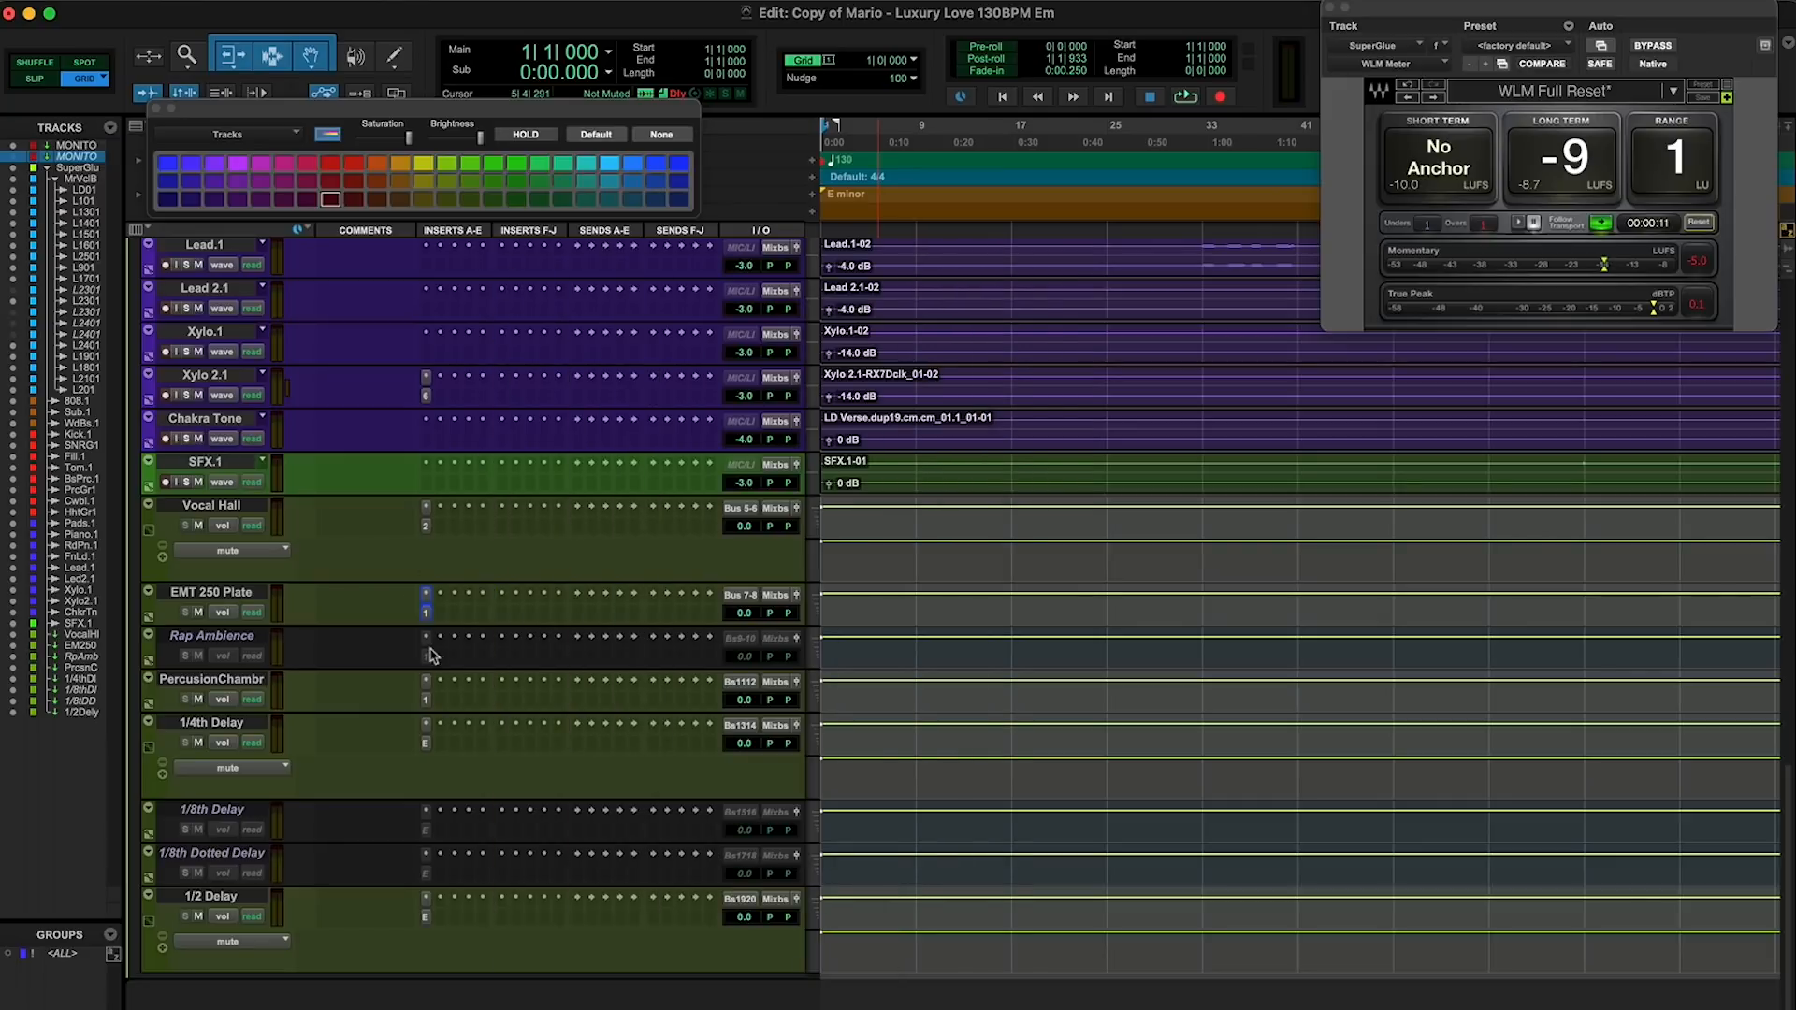
{"action": "left_click", "coordinate": [426, 702]}
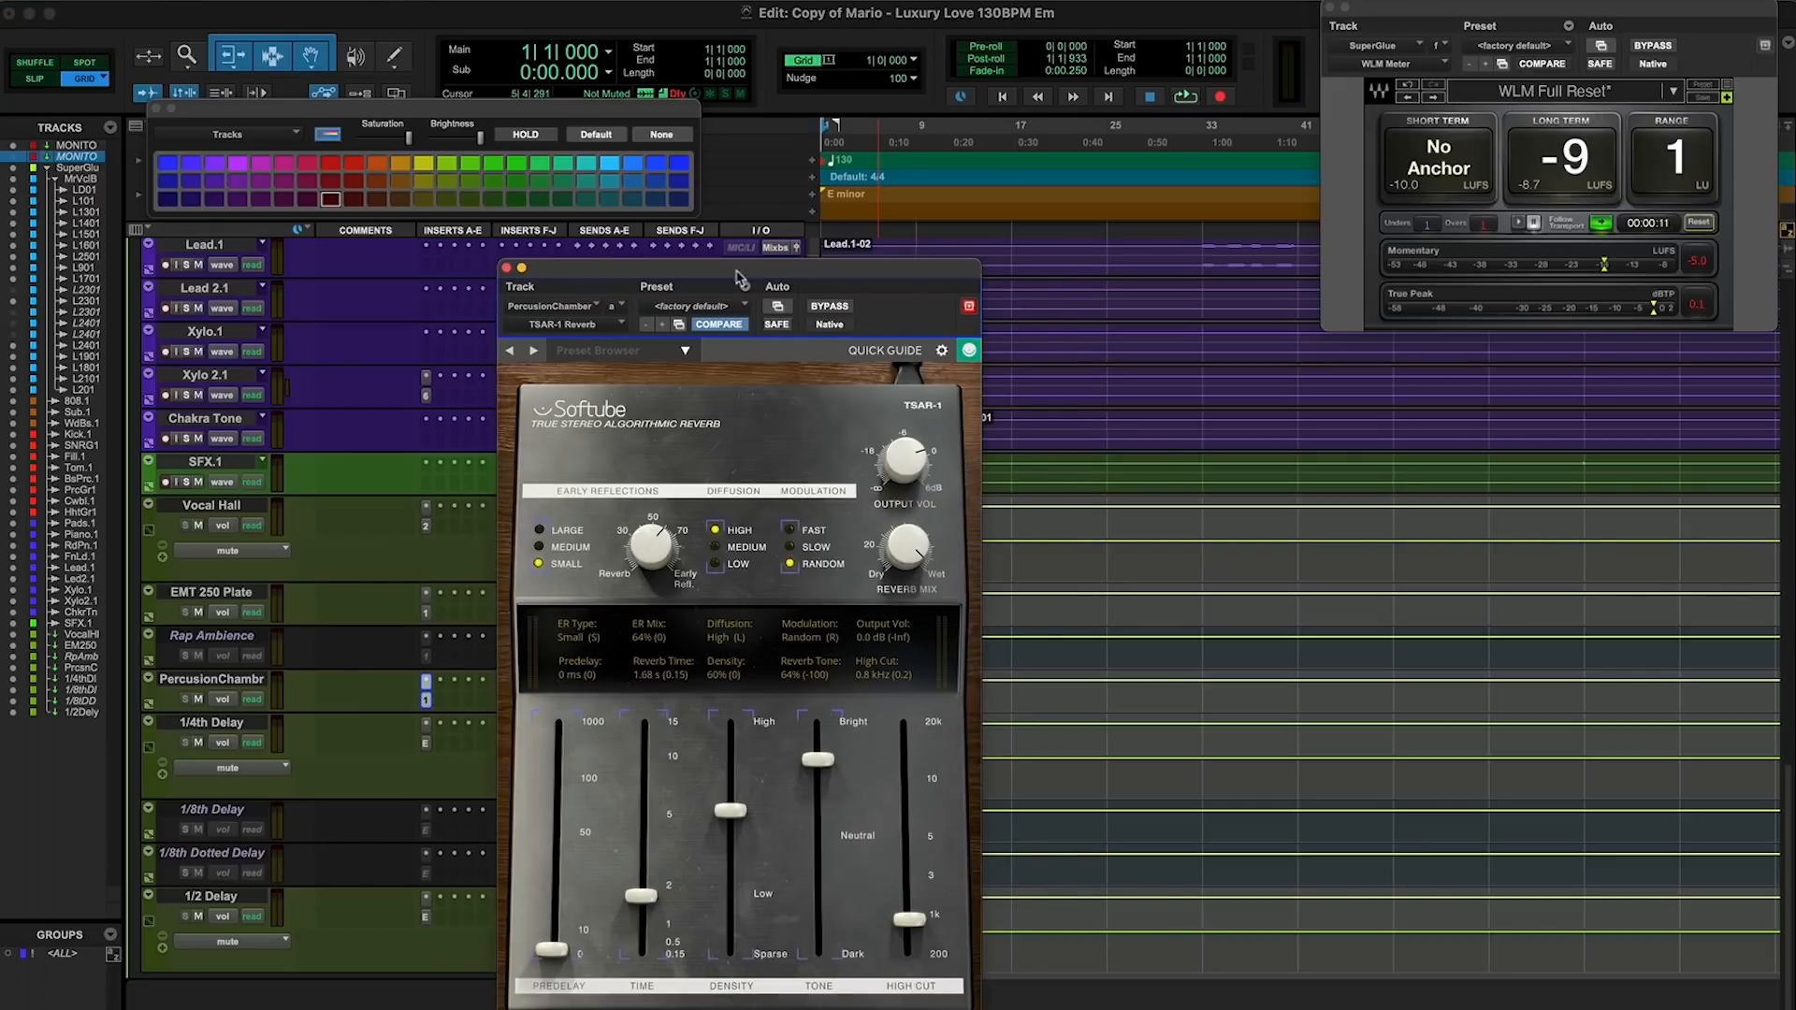
{"action": "left_click_drag", "start_coordinate": [741, 273], "coordinate": [933, 202]}
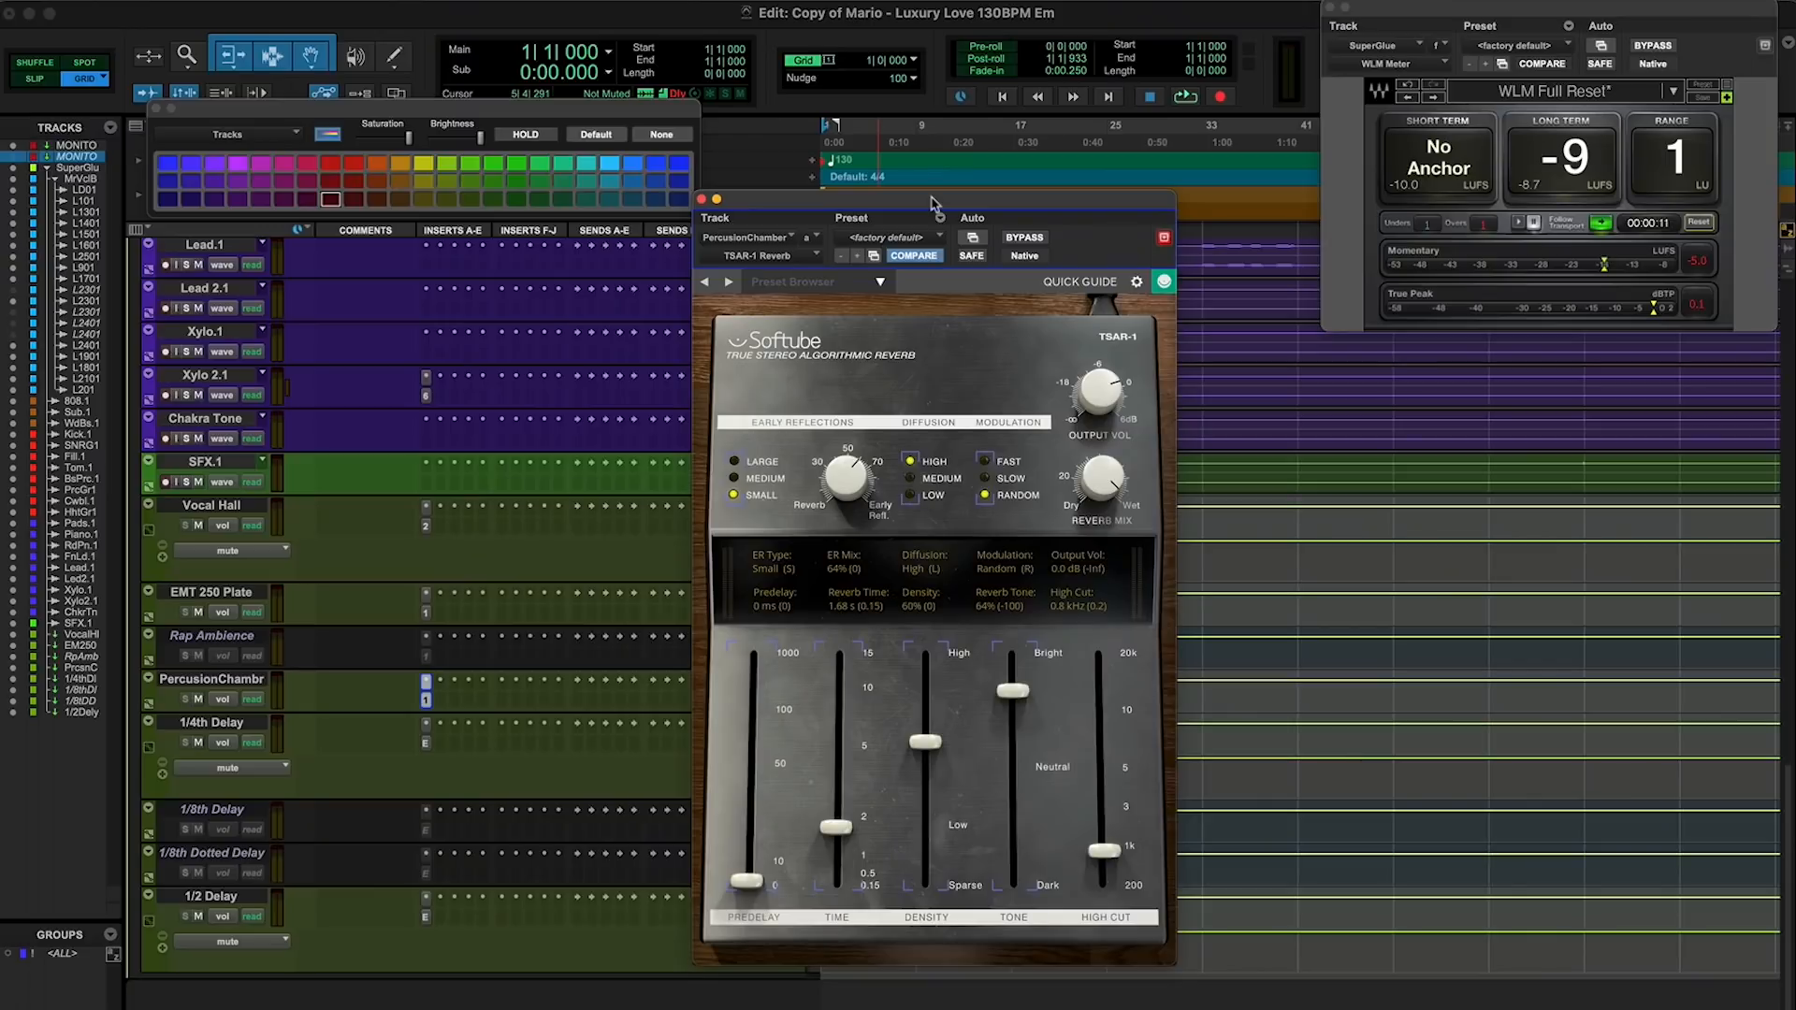
{"action": "left_click", "coordinate": [701, 198]}
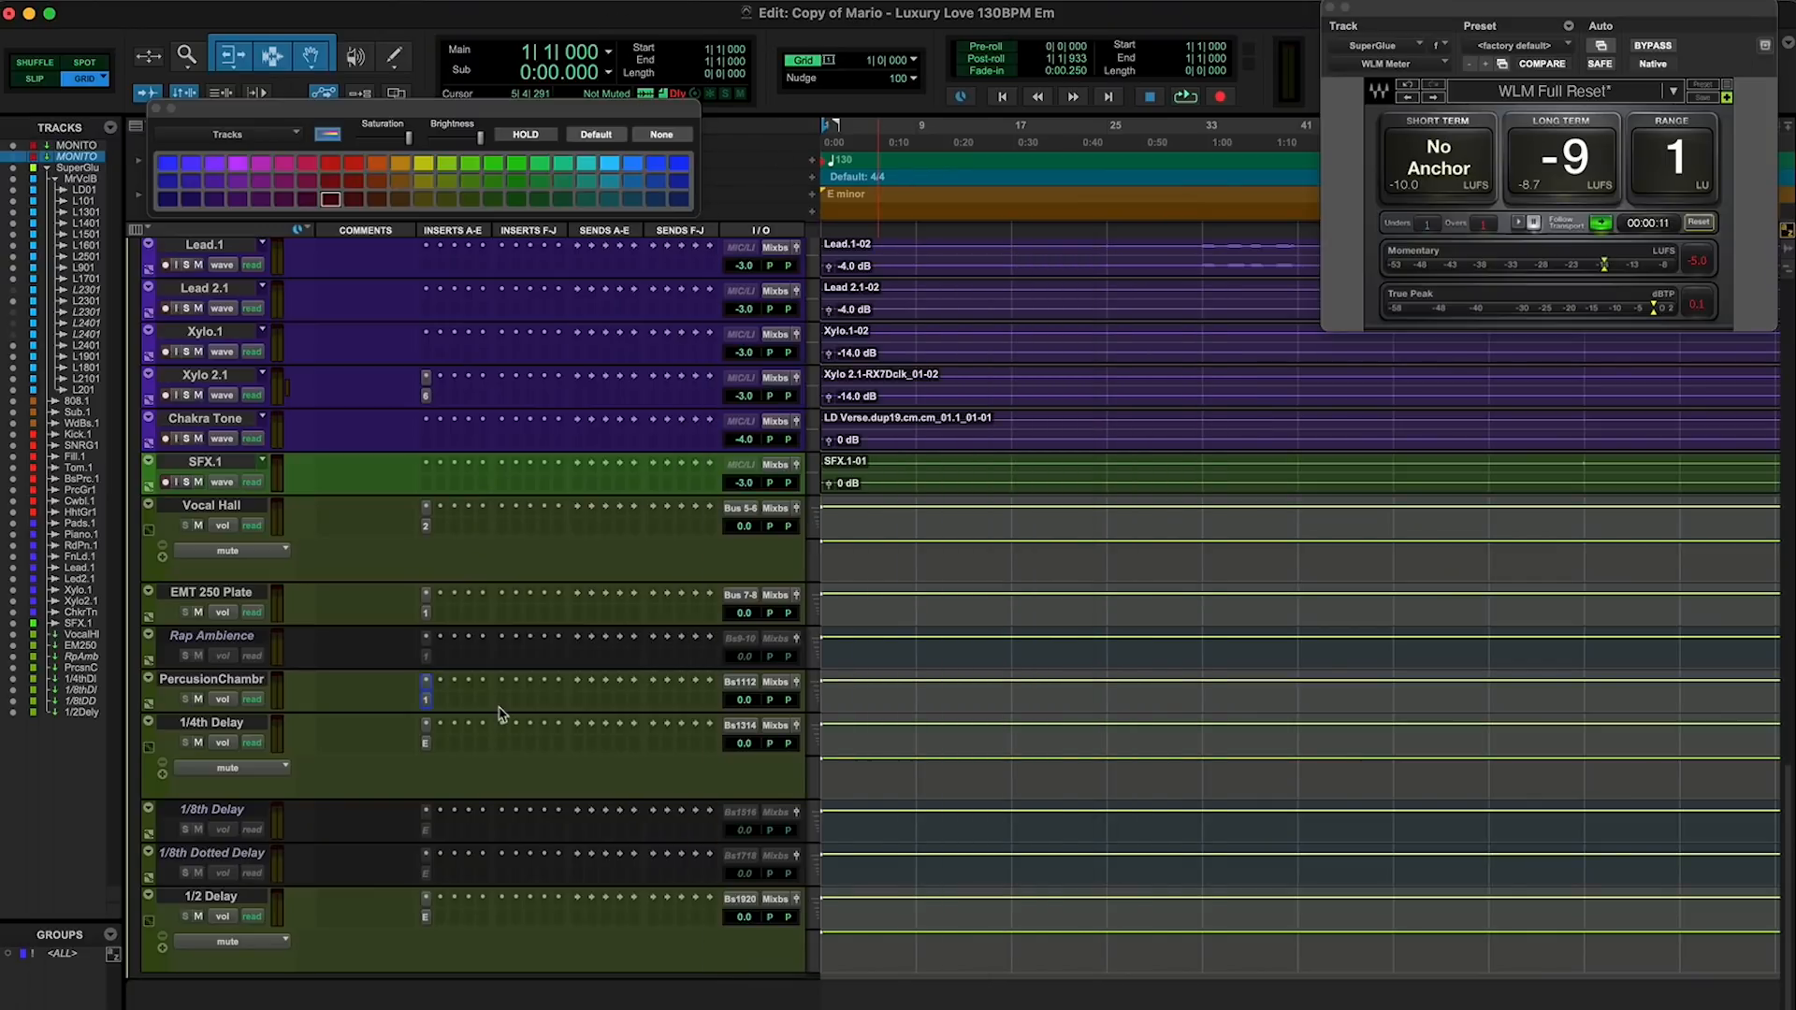
Inspect the EchoBoy settings on the 1/4th Delay and 1/2 Delay returns and close the plug-in
{"action": "left_click", "coordinate": [426, 745]}
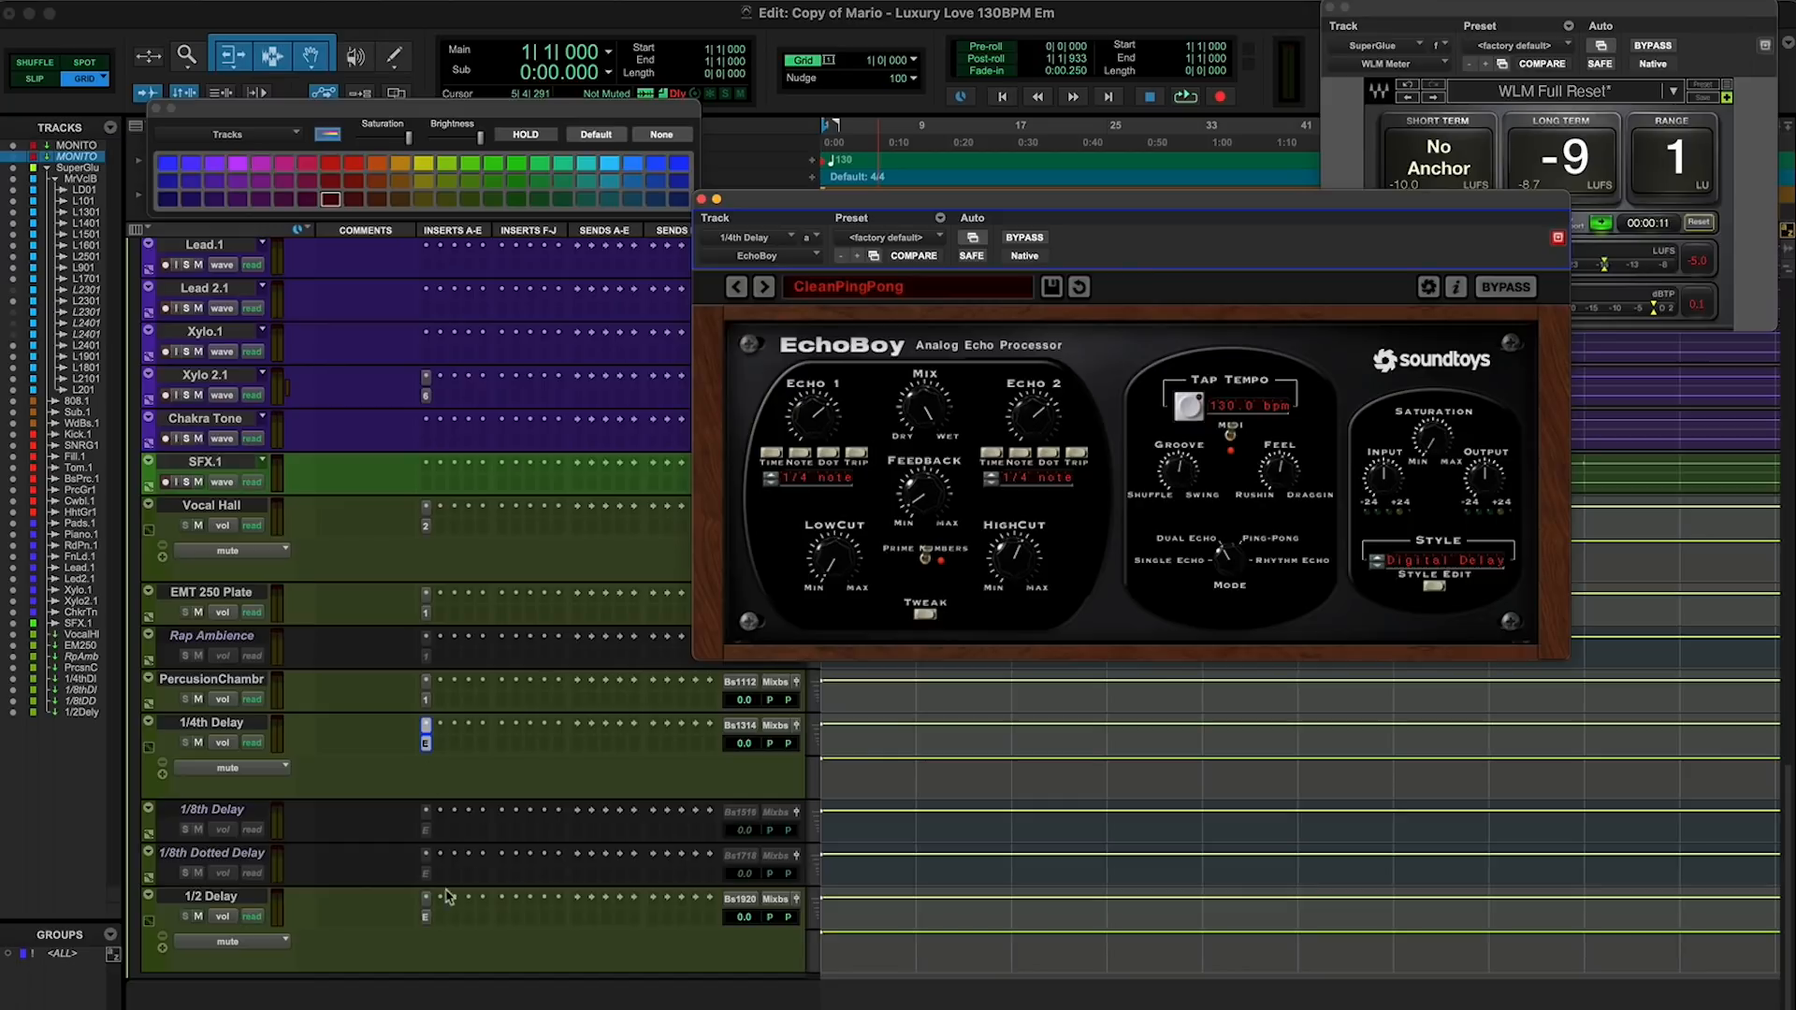
{"action": "left_click", "coordinate": [425, 921]}
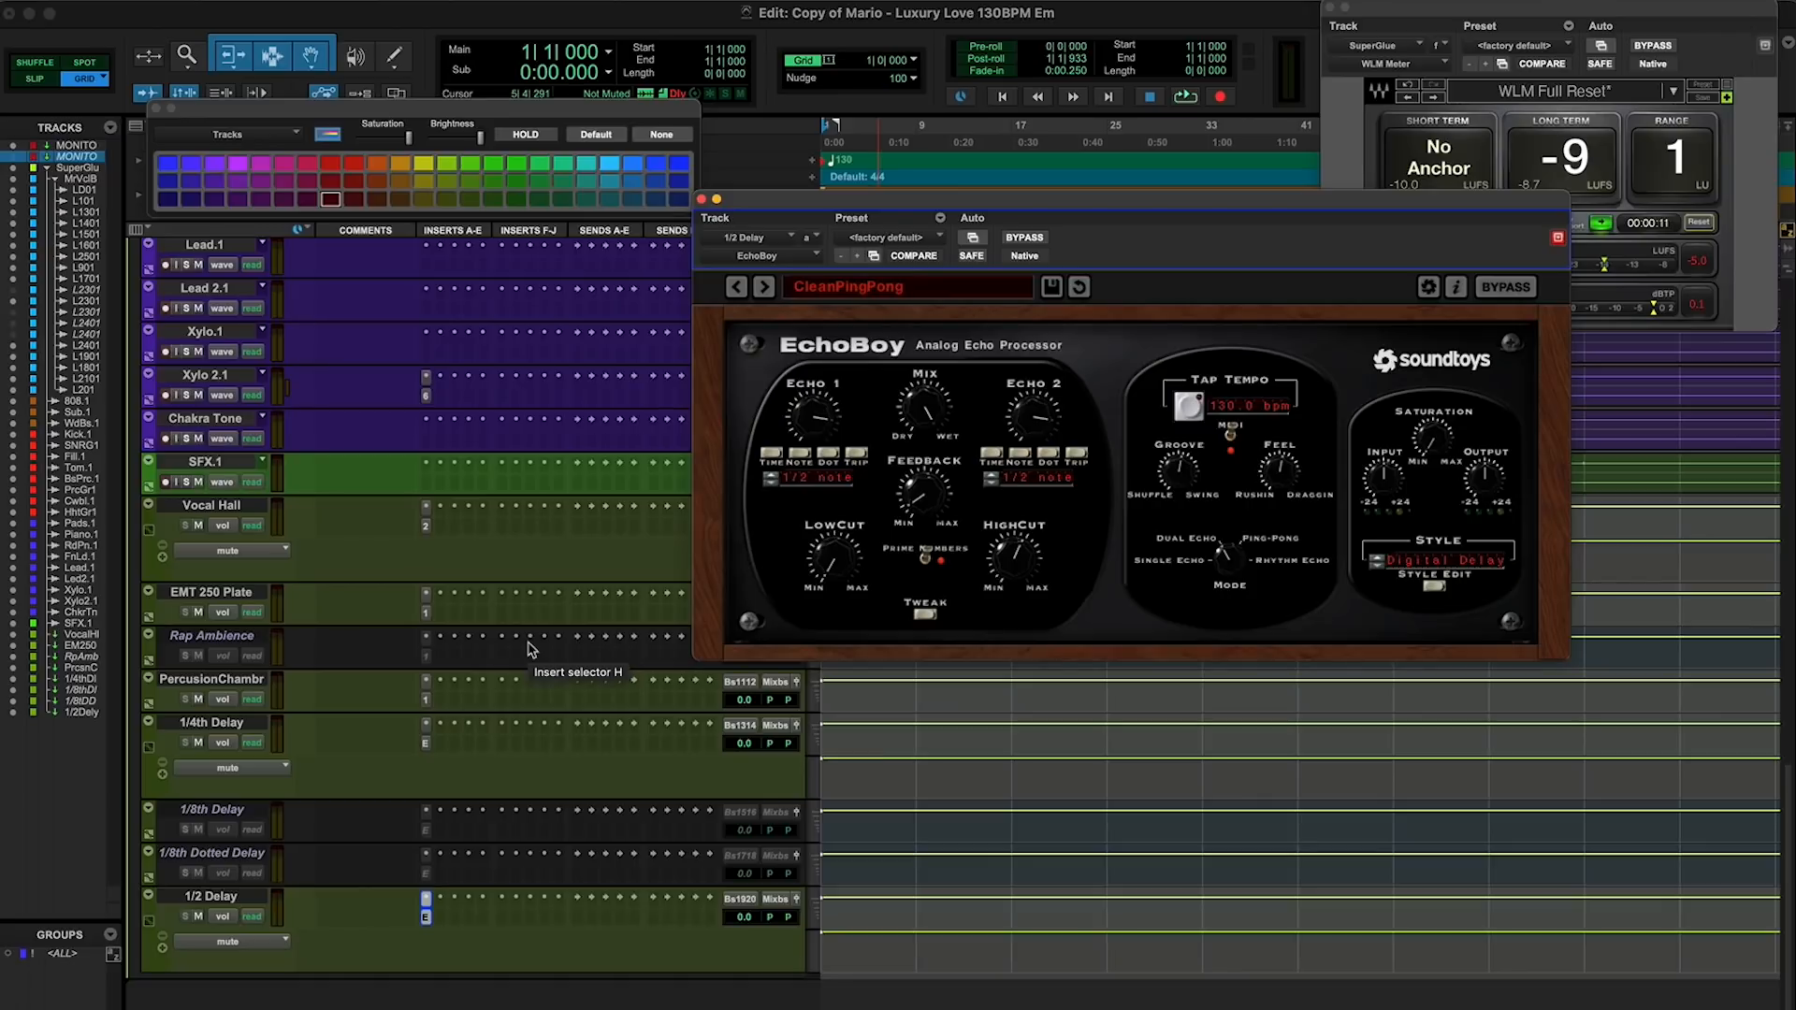
{"action": "left_click", "coordinate": [701, 202]}
Look over the session again, from the monitor, SuperGlue and vocal bus tracks through the lead vocals, bass and drums
{"action": "scroll", "coordinate": [533, 622], "scroll_direction": "up", "scroll_amount": 10}
{"action": "scroll", "coordinate": [533, 622], "scroll_direction": "up", "scroll_amount": 5}
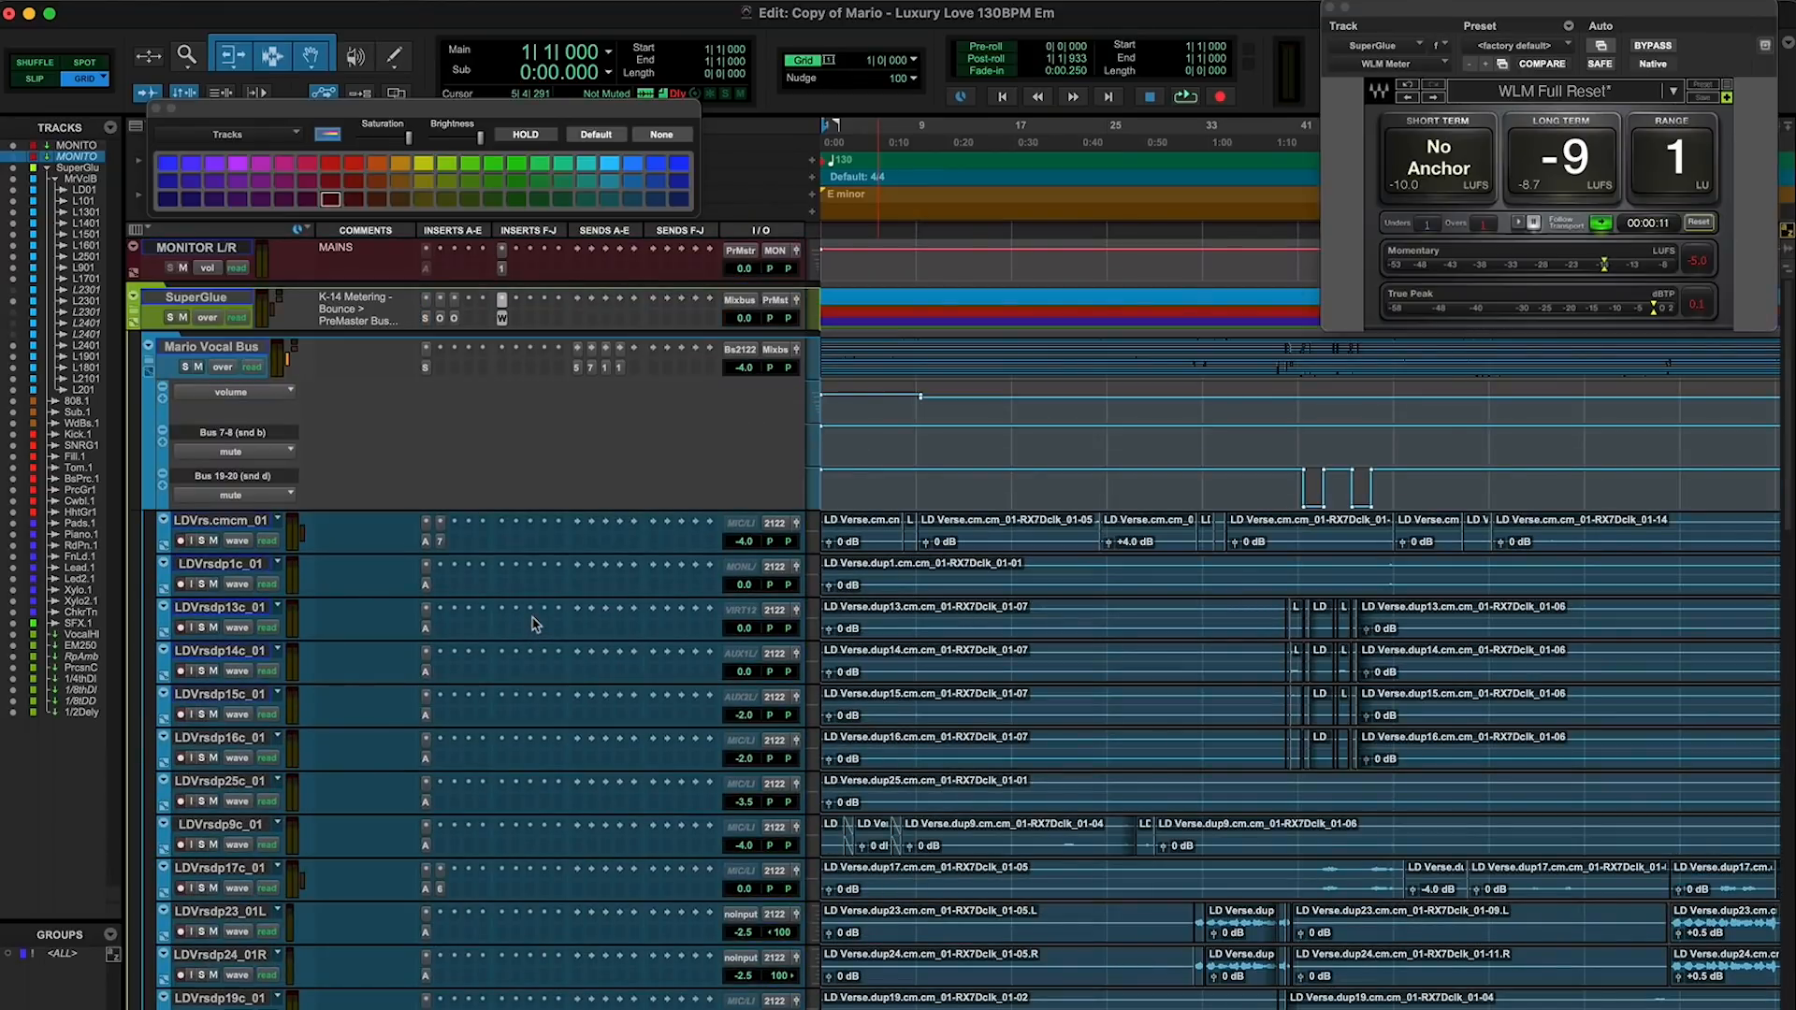
{"action": "scroll", "coordinate": [533, 622], "scroll_direction": "down", "scroll_amount": 7}
{"action": "scroll", "coordinate": [534, 622], "scroll_direction": "down", "scroll_amount": 1}
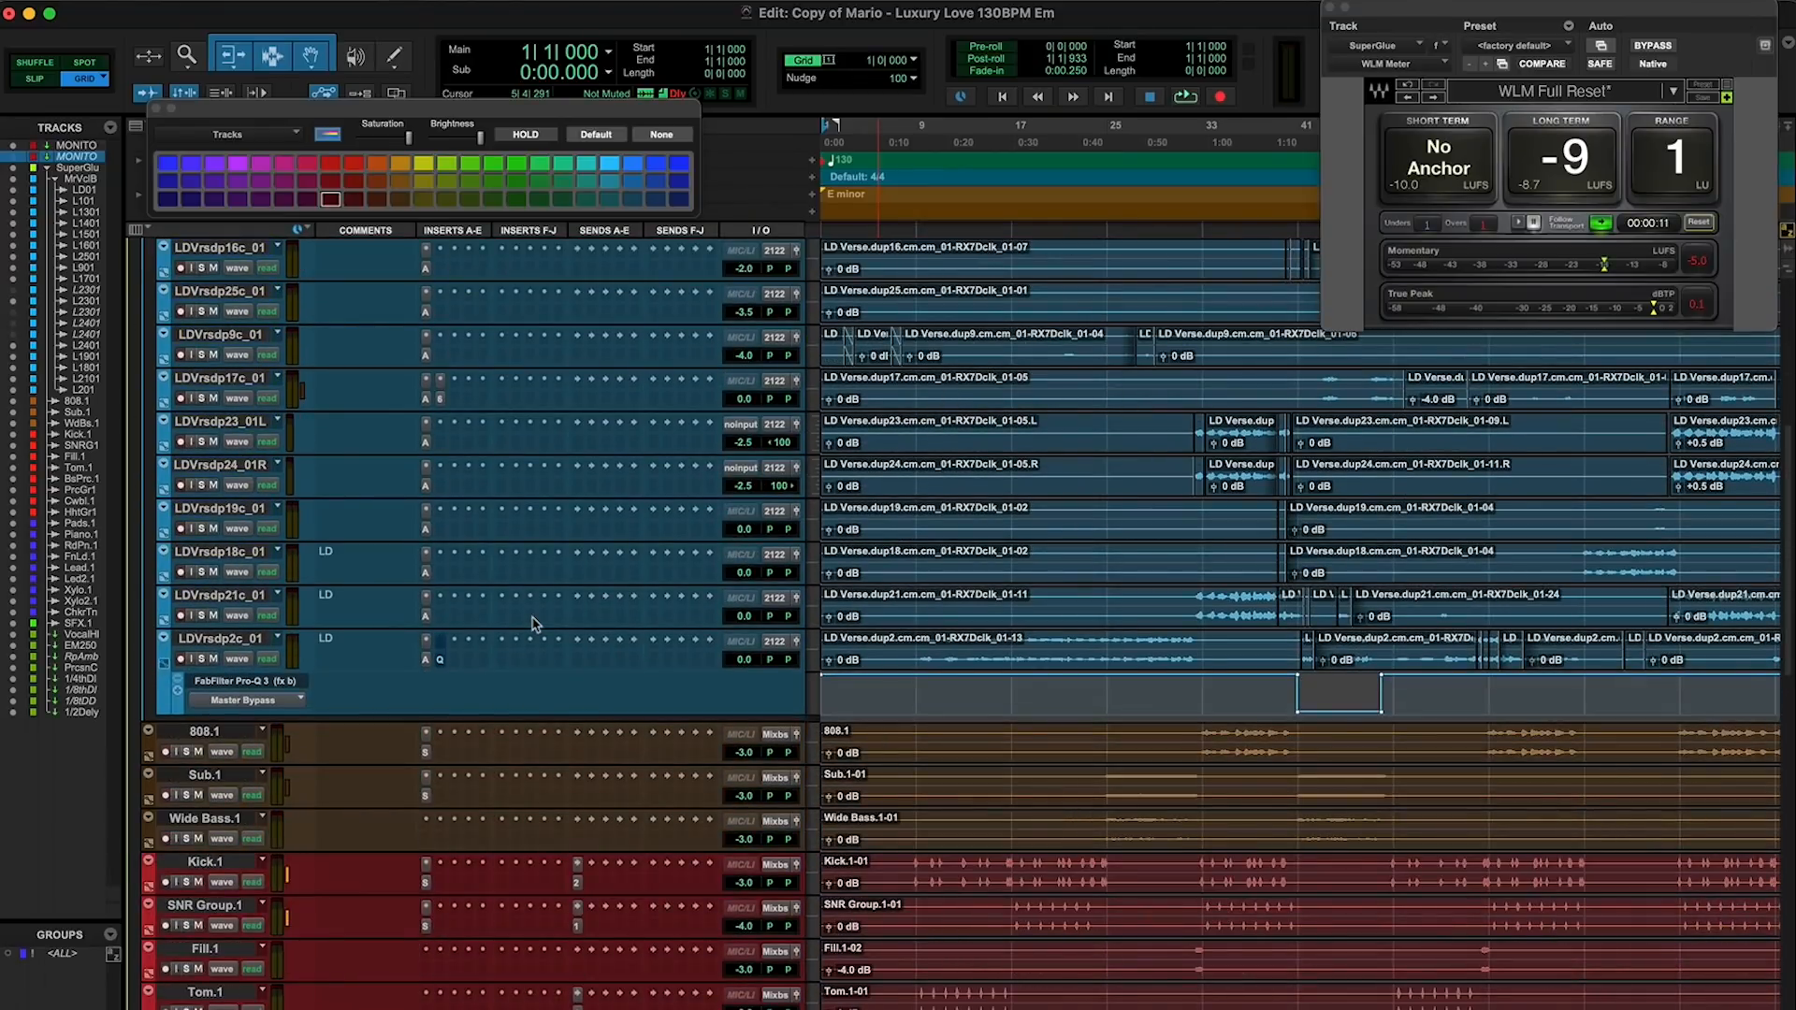
{"action": "scroll", "coordinate": [533, 622], "scroll_direction": "down", "scroll_amount": 9}
{"action": "scroll", "coordinate": [533, 622], "scroll_direction": "up", "scroll_amount": 20}
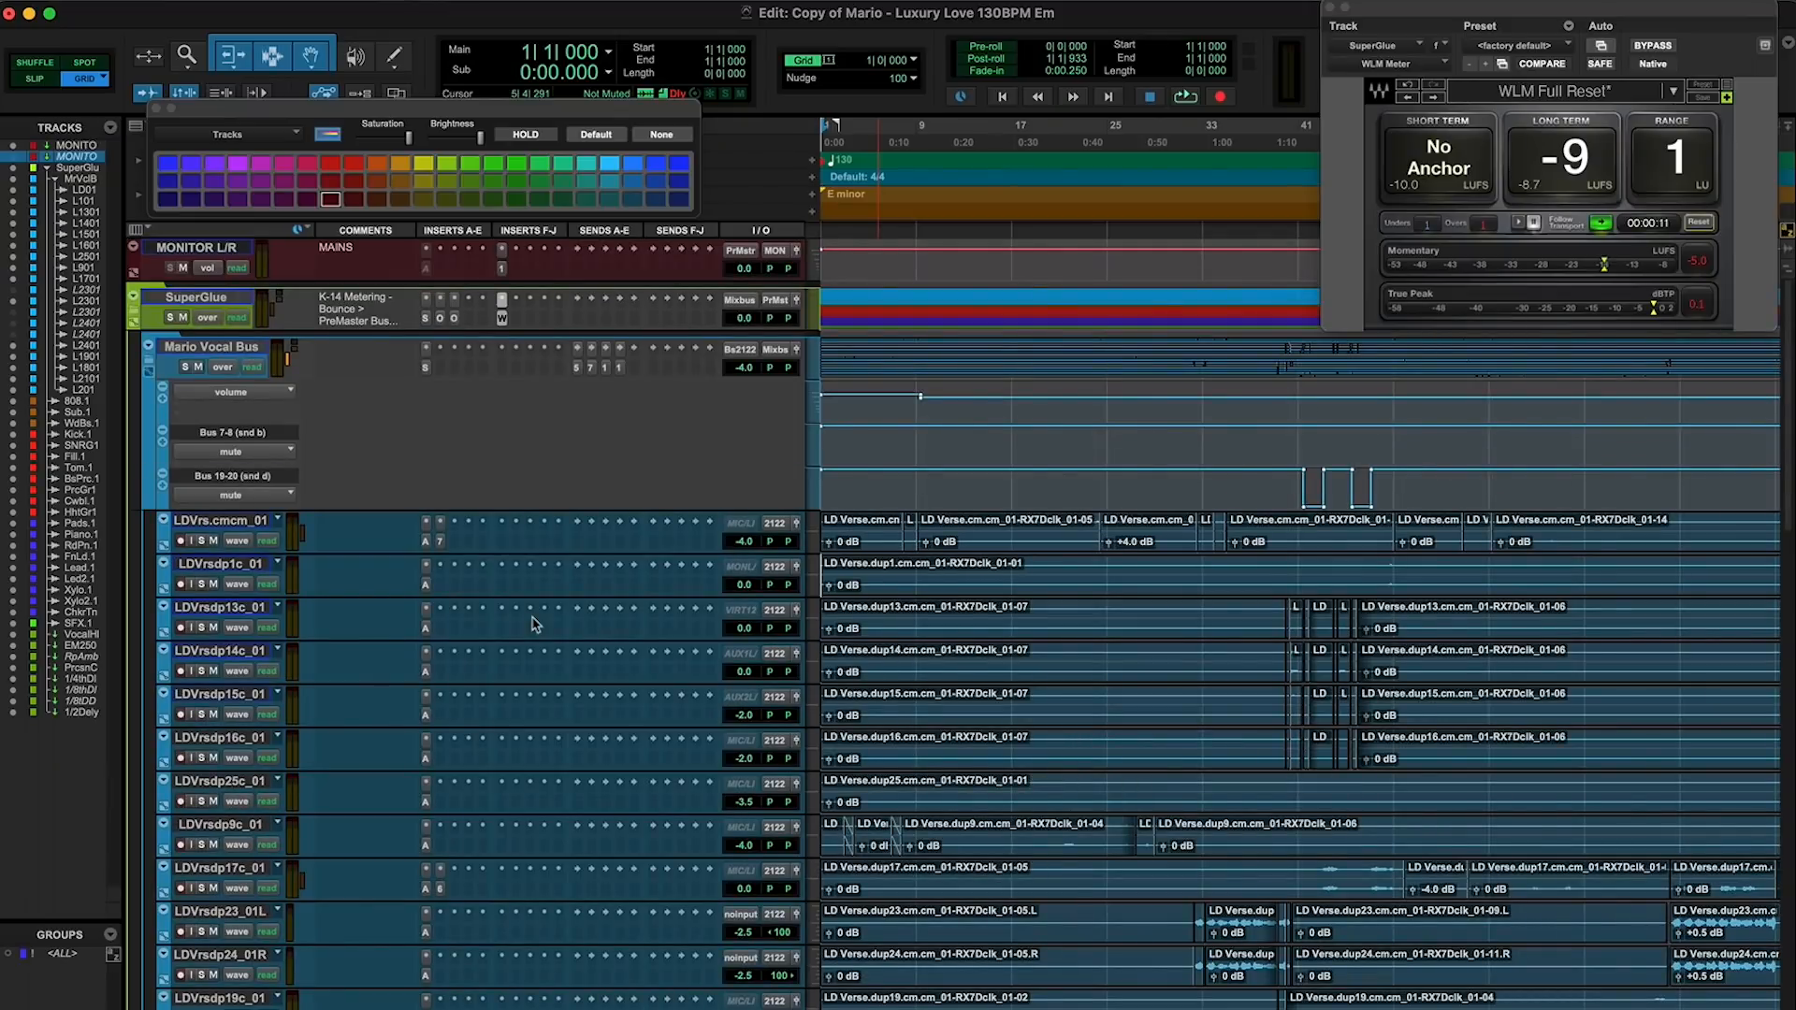
{"action": "scroll", "coordinate": [533, 624], "scroll_direction": "down", "scroll_amount": 3}
{"action": "scroll", "coordinate": [533, 622], "scroll_direction": "down", "scroll_amount": 3}
{"action": "scroll", "coordinate": [533, 622], "scroll_direction": "up", "scroll_amount": 6}
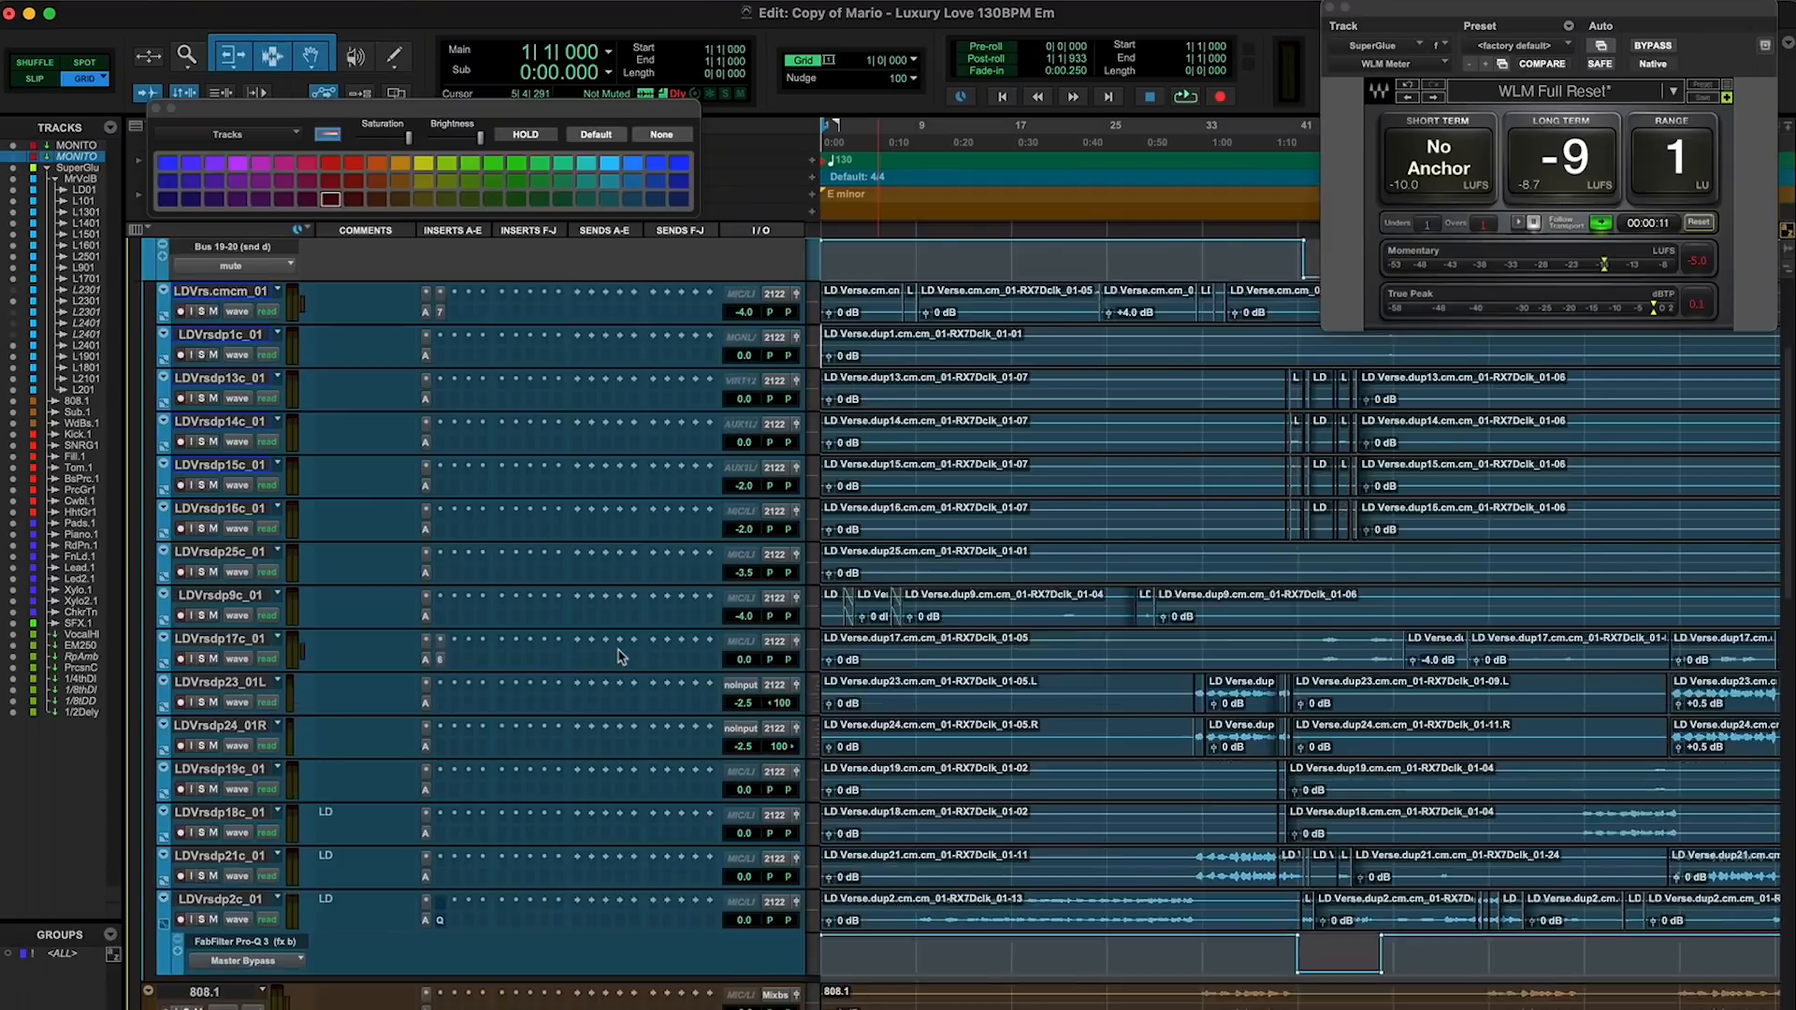
{"action": "scroll", "coordinate": [617, 656], "scroll_direction": "down", "scroll_amount": 3}
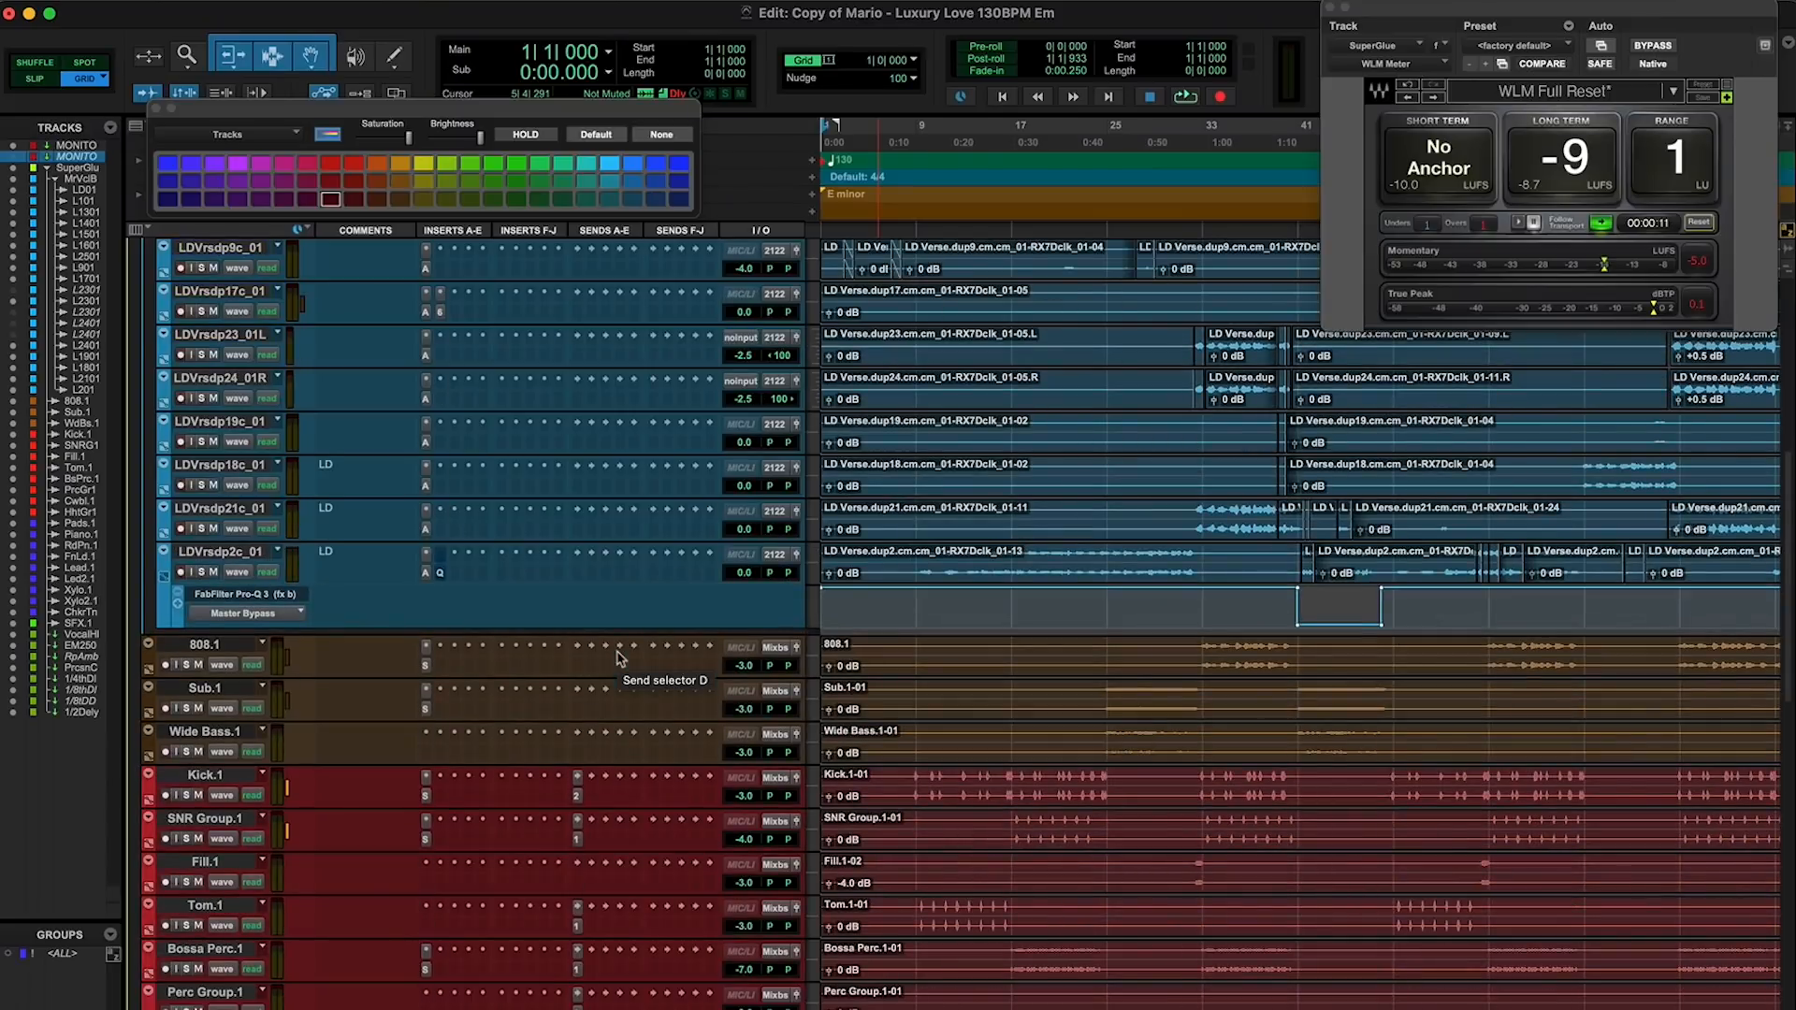
{"action": "scroll", "coordinate": [606, 608], "scroll_direction": "up", "scroll_amount": 10}
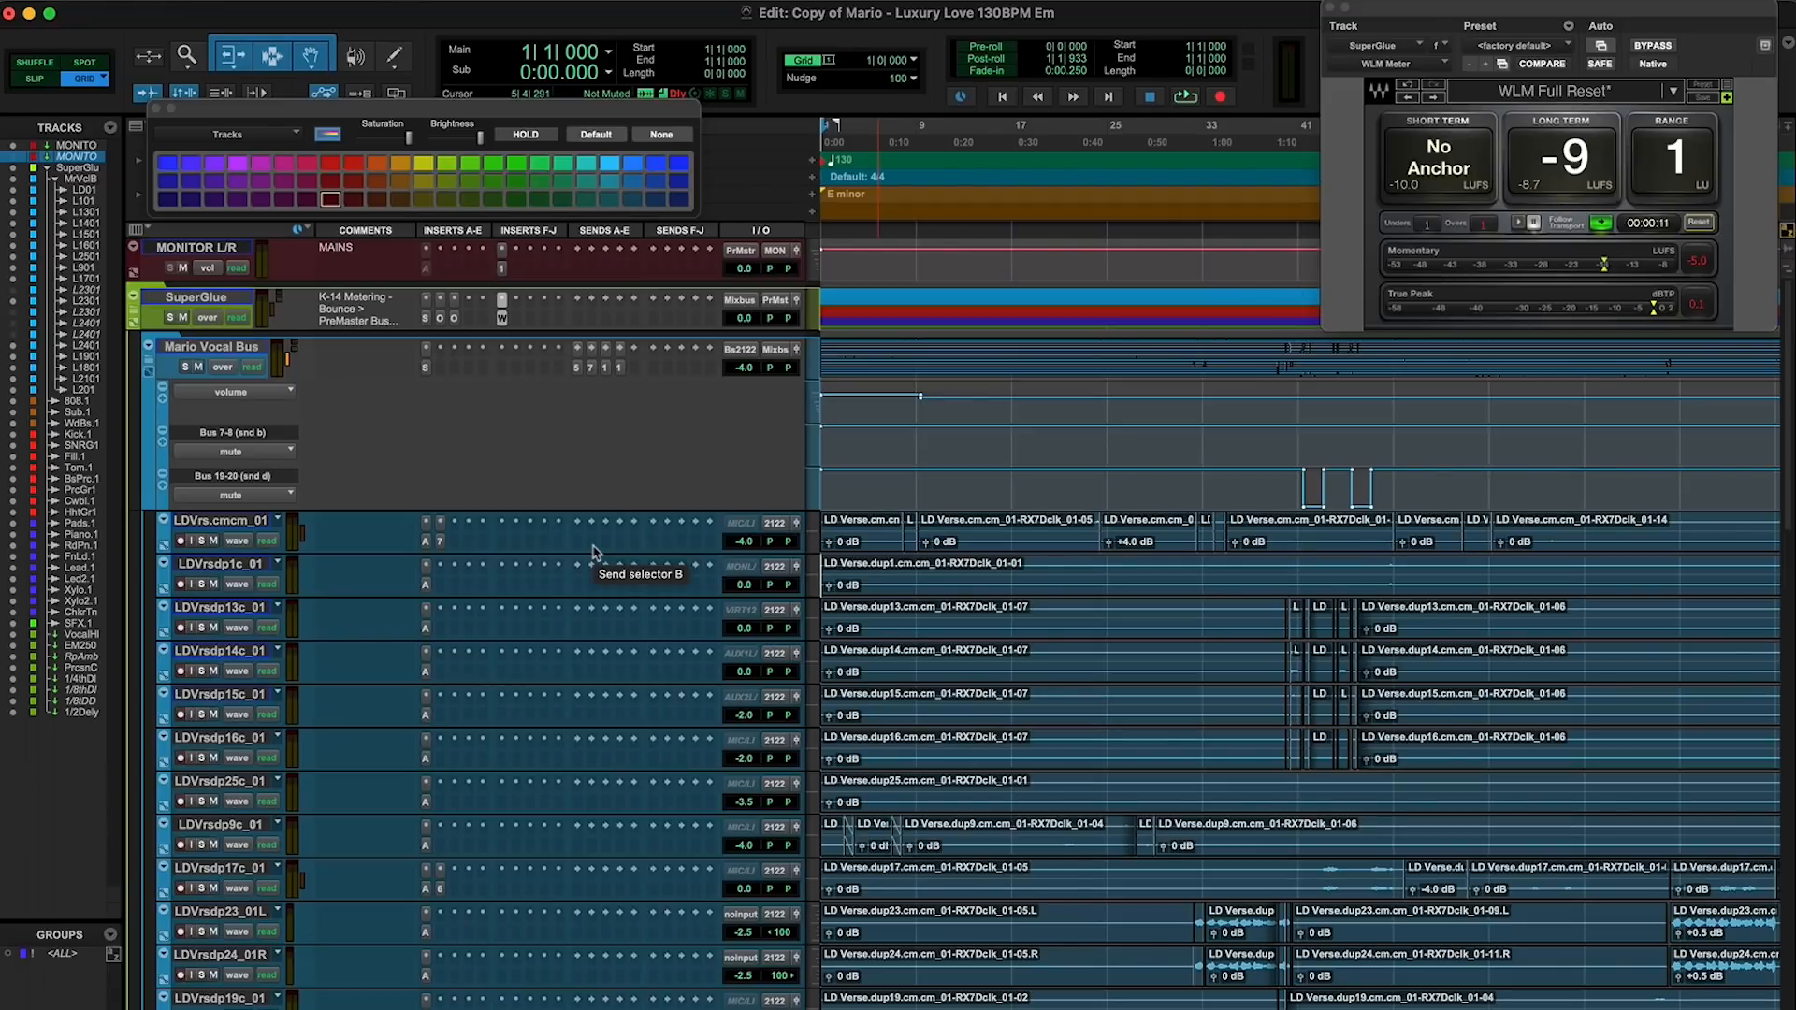
Select all tracks from the last lead vocal, LDVrsdp2c_01, up to the Mario Vocal Bus
{"action": "scroll", "coordinate": [592, 552], "scroll_direction": "down", "scroll_amount": 7}
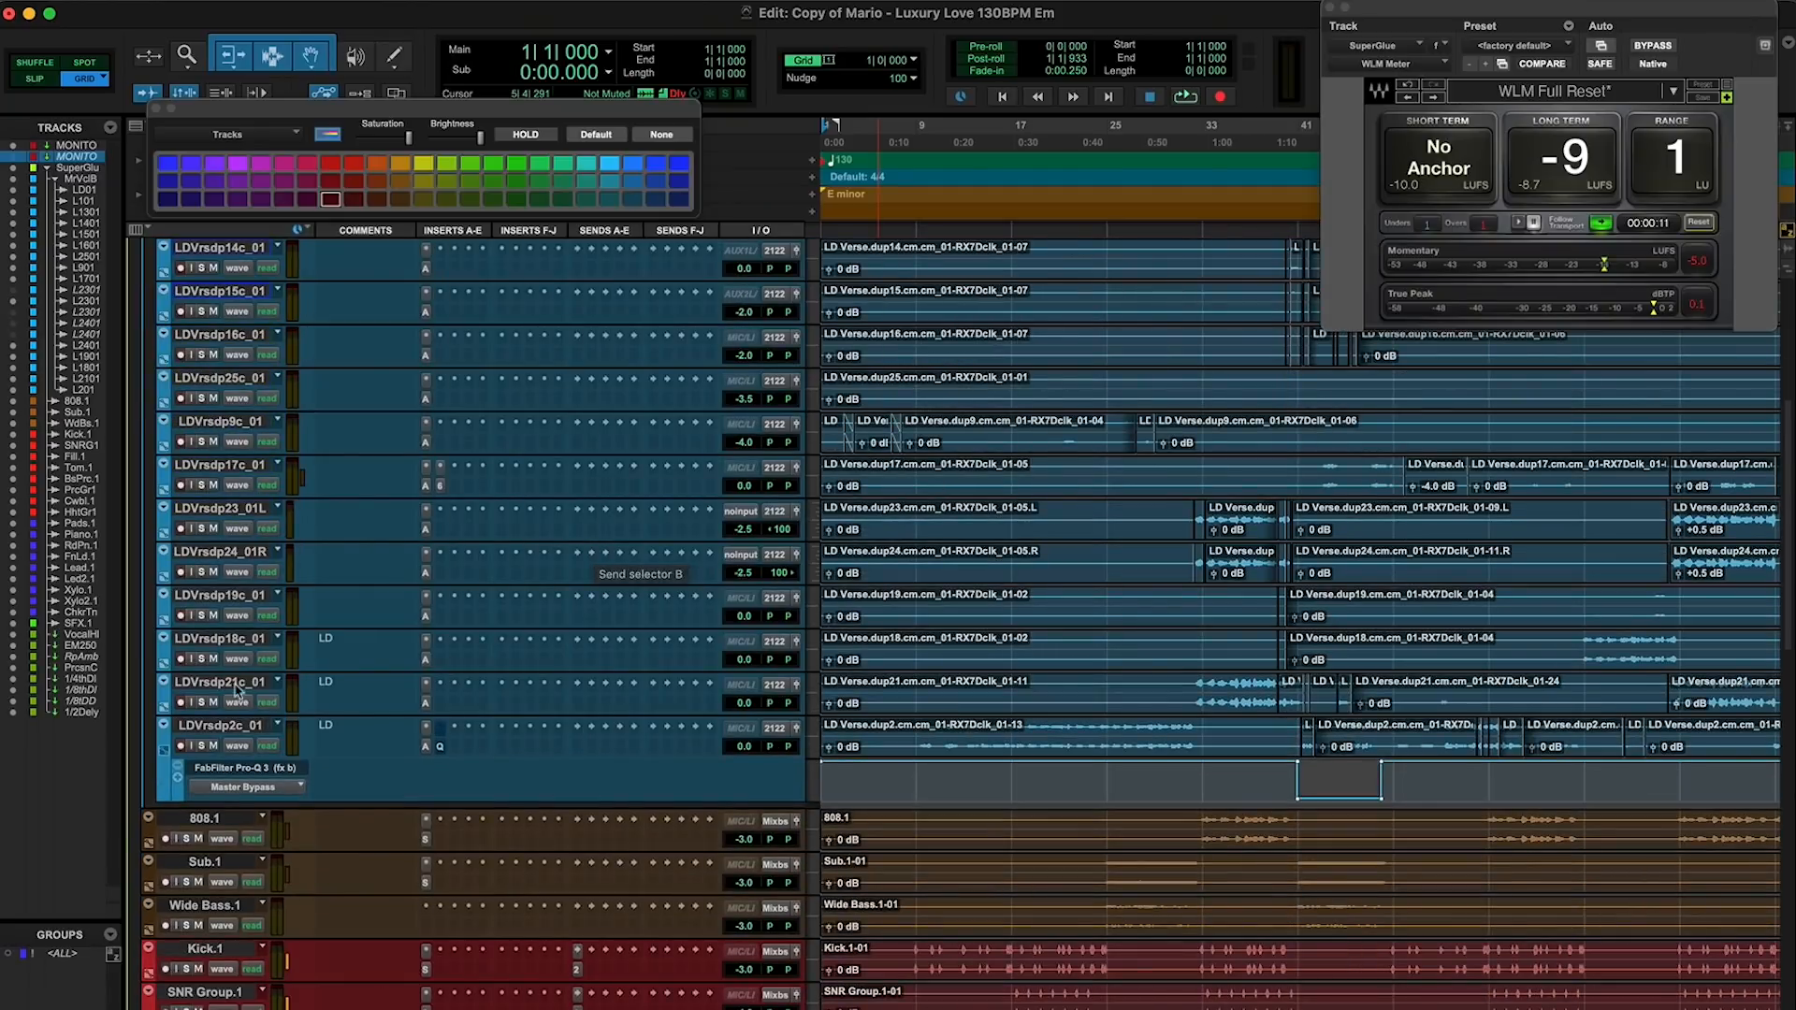
{"action": "left_click", "coordinate": [237, 735]}
{"action": "scroll", "coordinate": [443, 506], "scroll_direction": "up", "scroll_amount": 7}
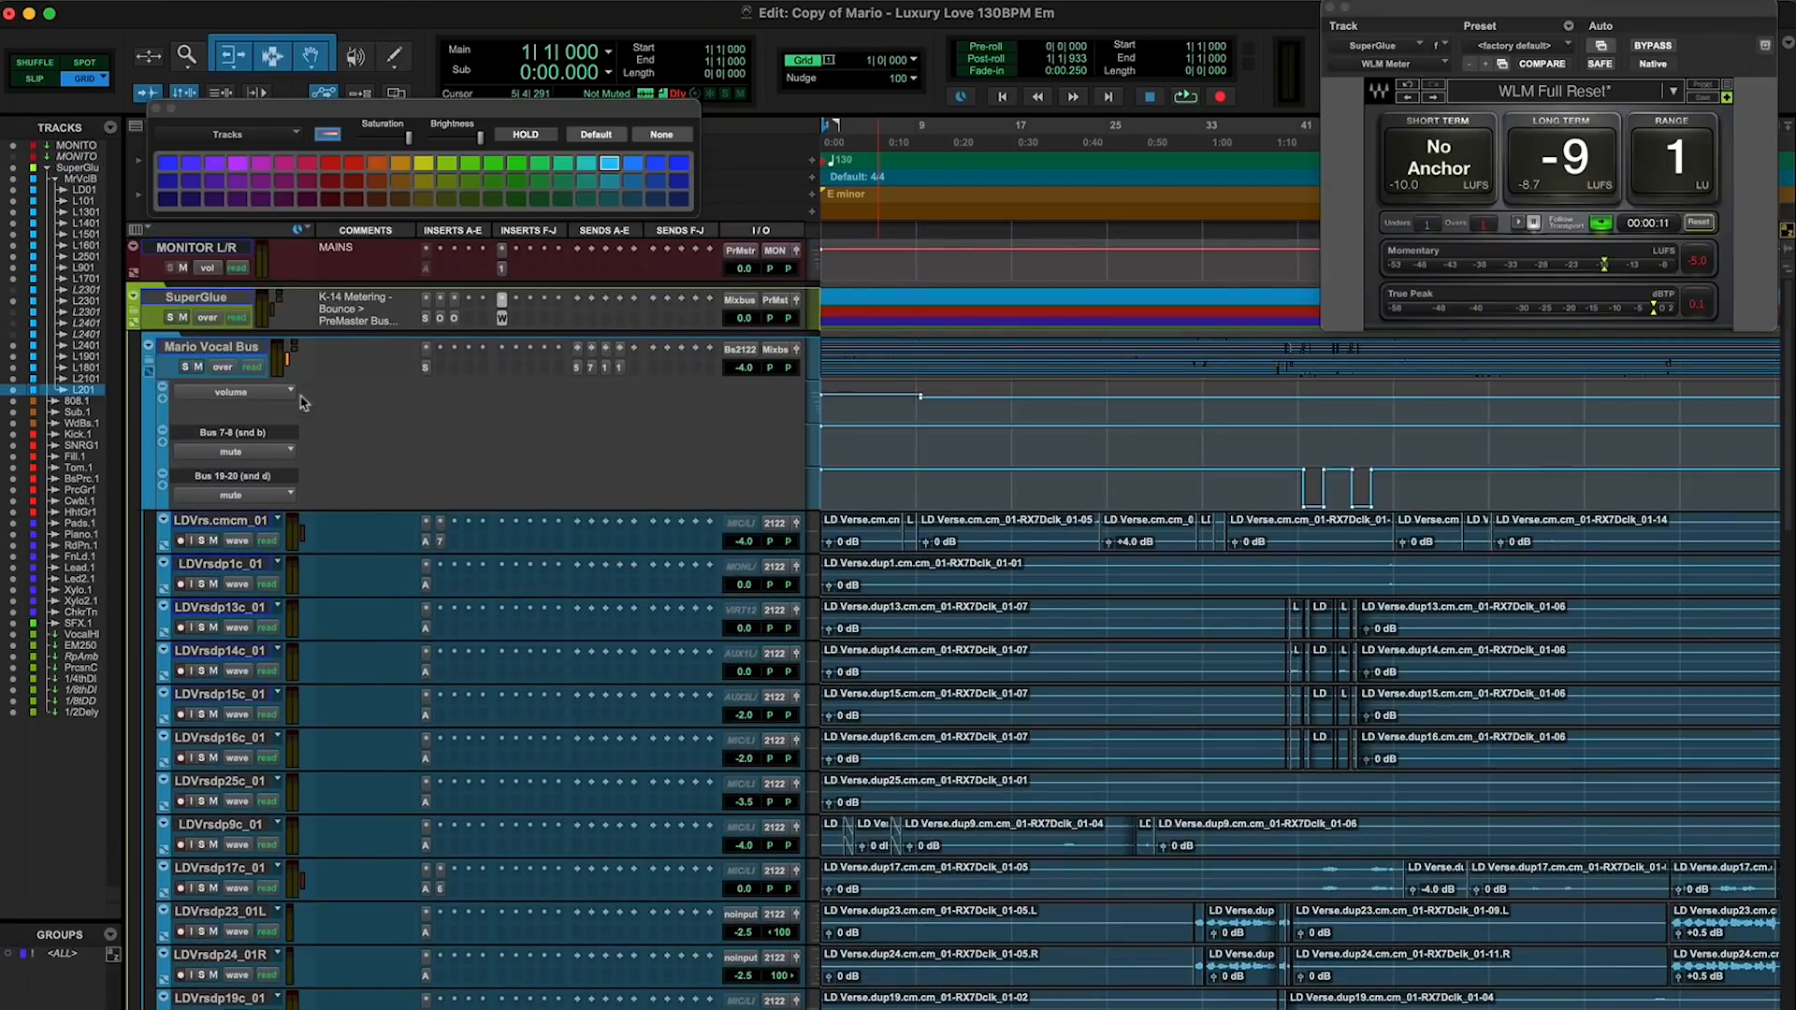
{"action": "left_click", "coordinate": [260, 350], "text": "shift"}
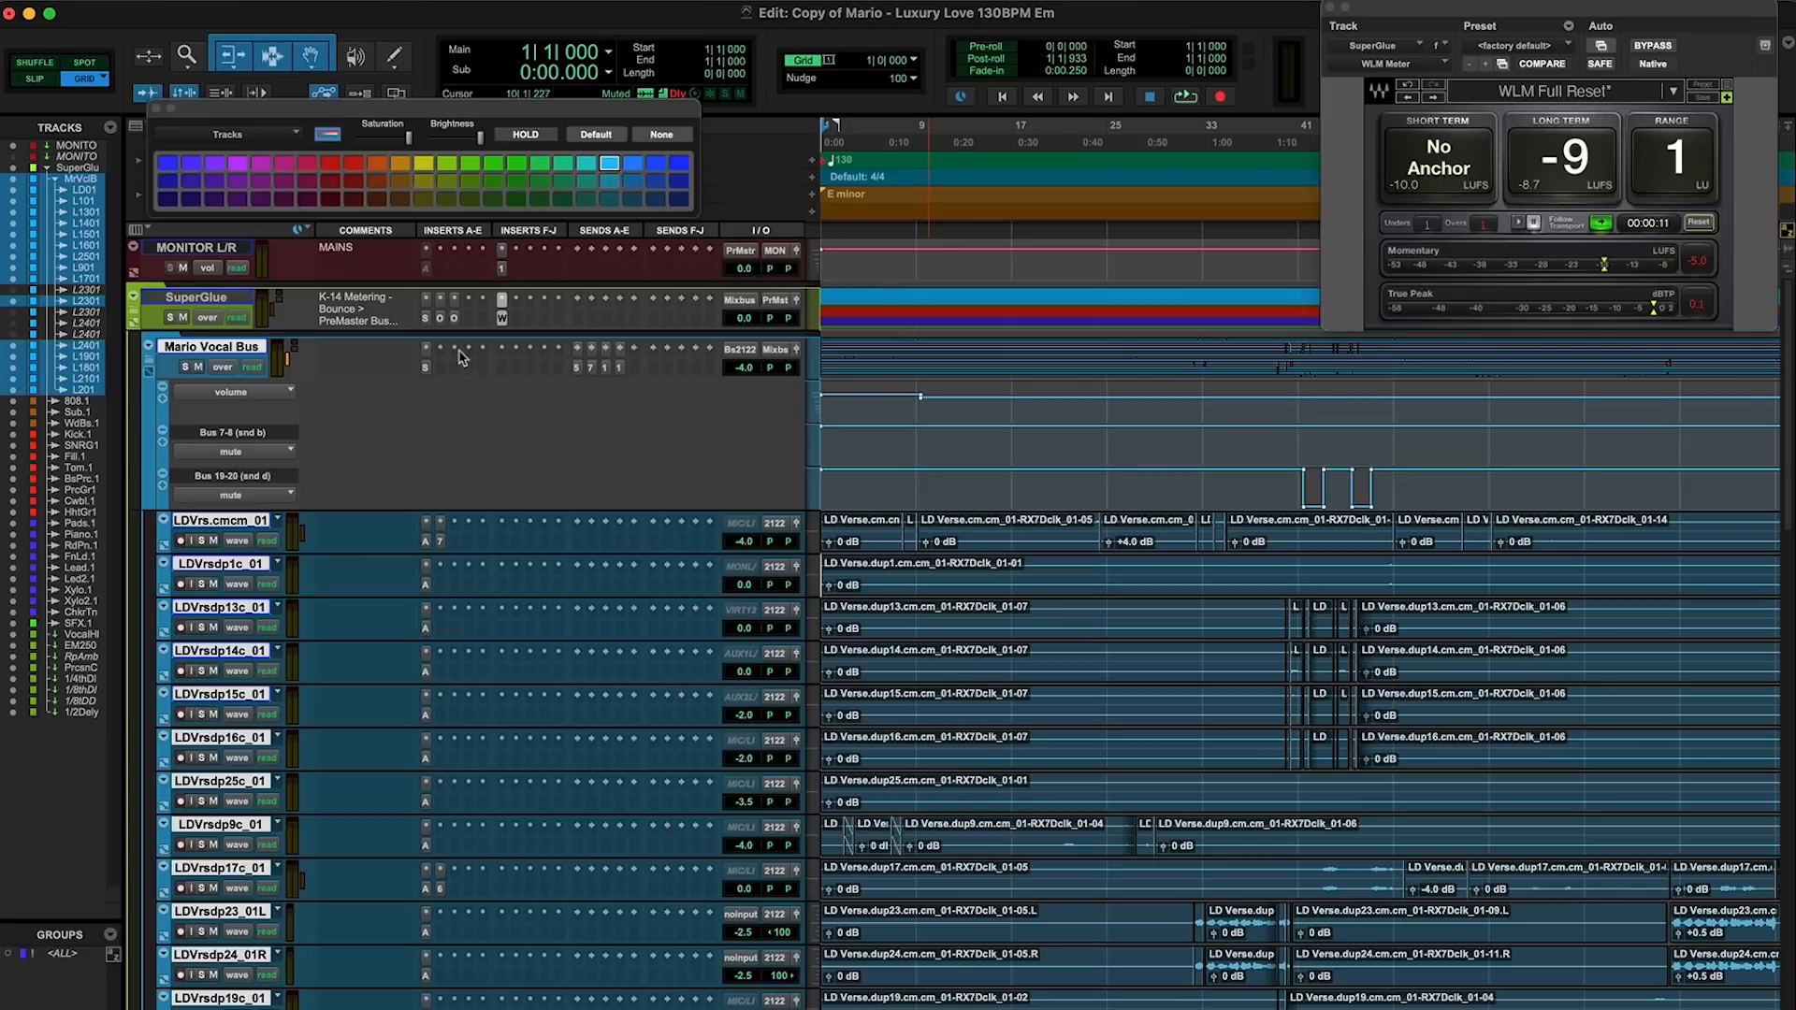
Open the StudioRack insert on the Mario Vocal Bus and turn on the second chain of its Parallel Split
{"action": "left_click", "coordinate": [426, 350]}
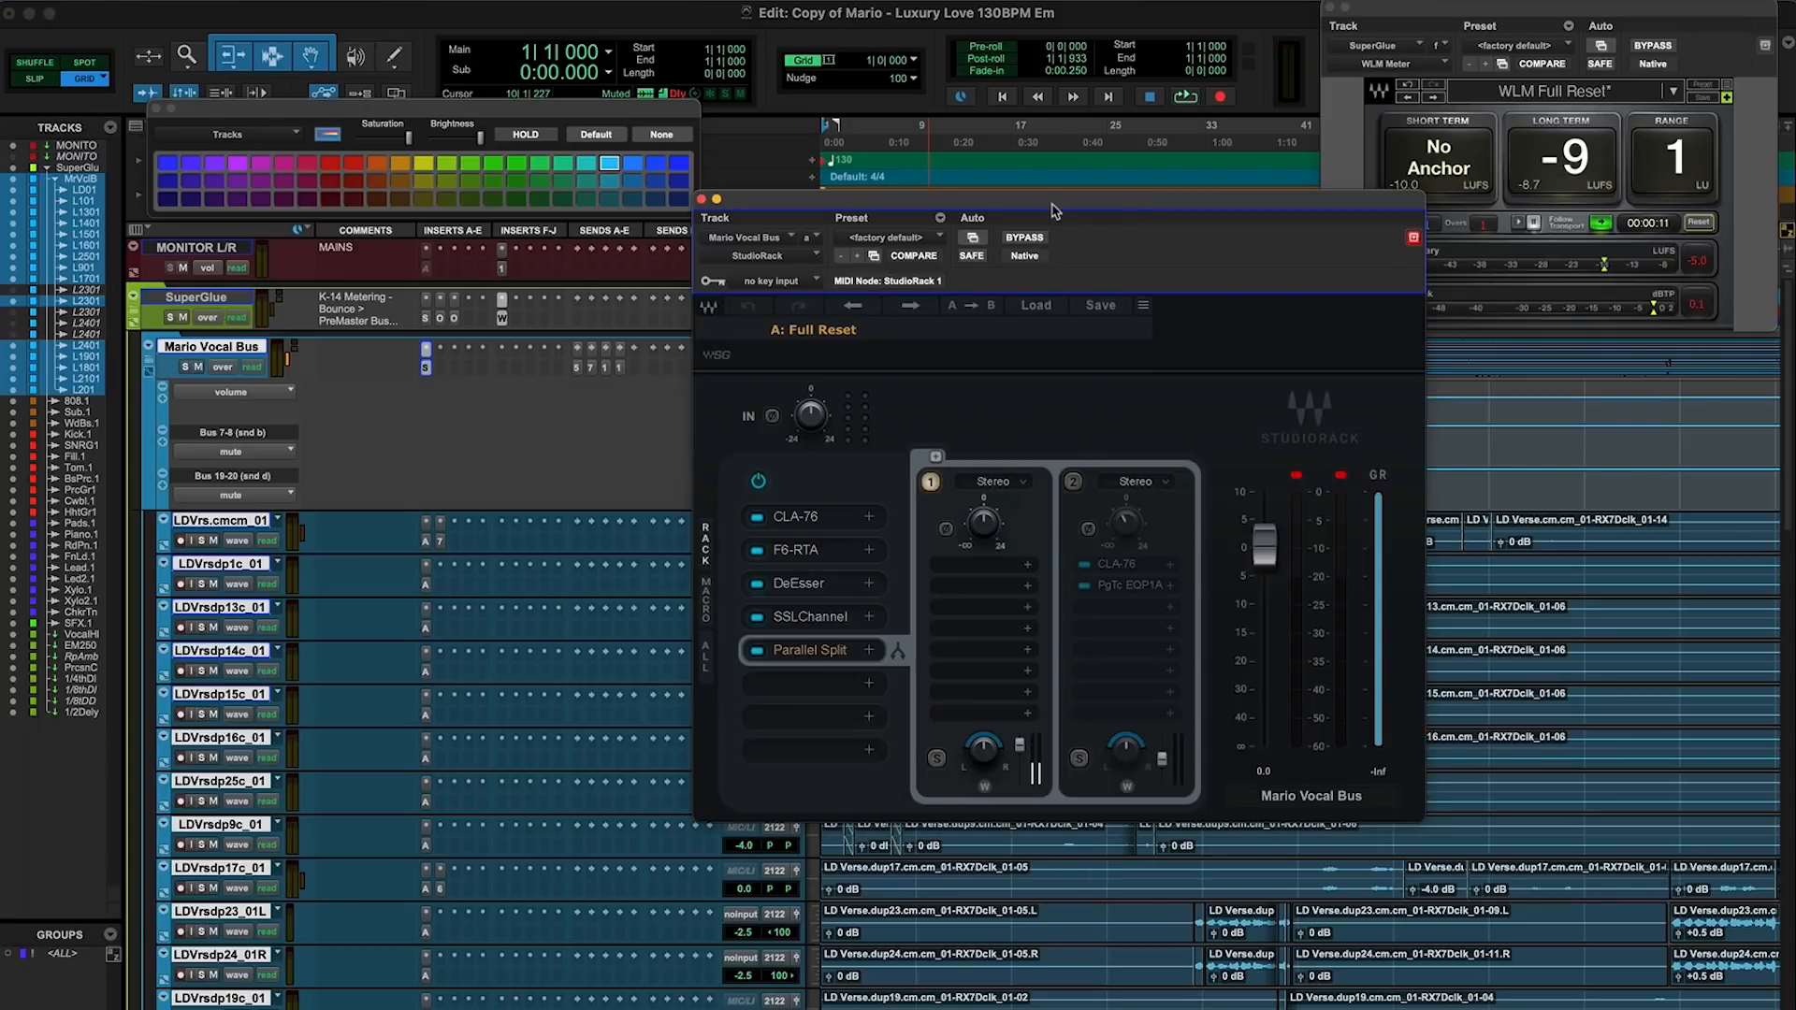
{"action": "left_click_drag", "start_coordinate": [1044, 201], "coordinate": [742, 132]}
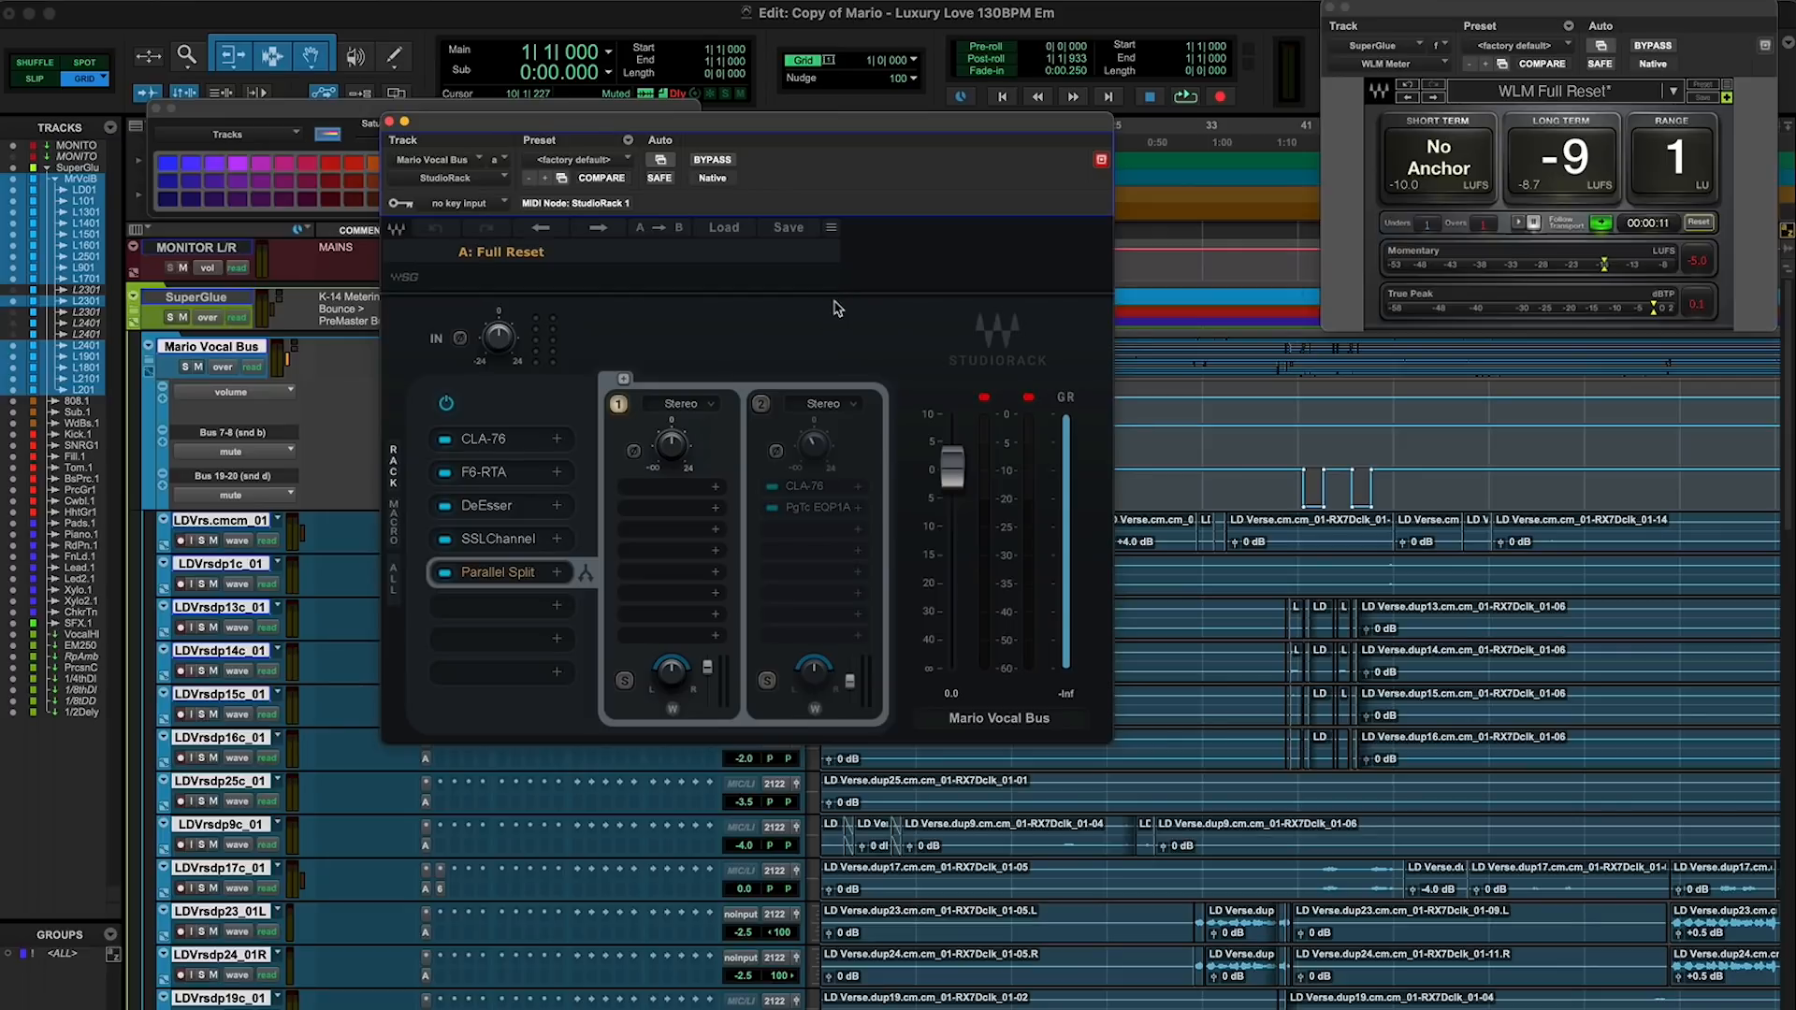
{"action": "left_click", "coordinate": [761, 405]}
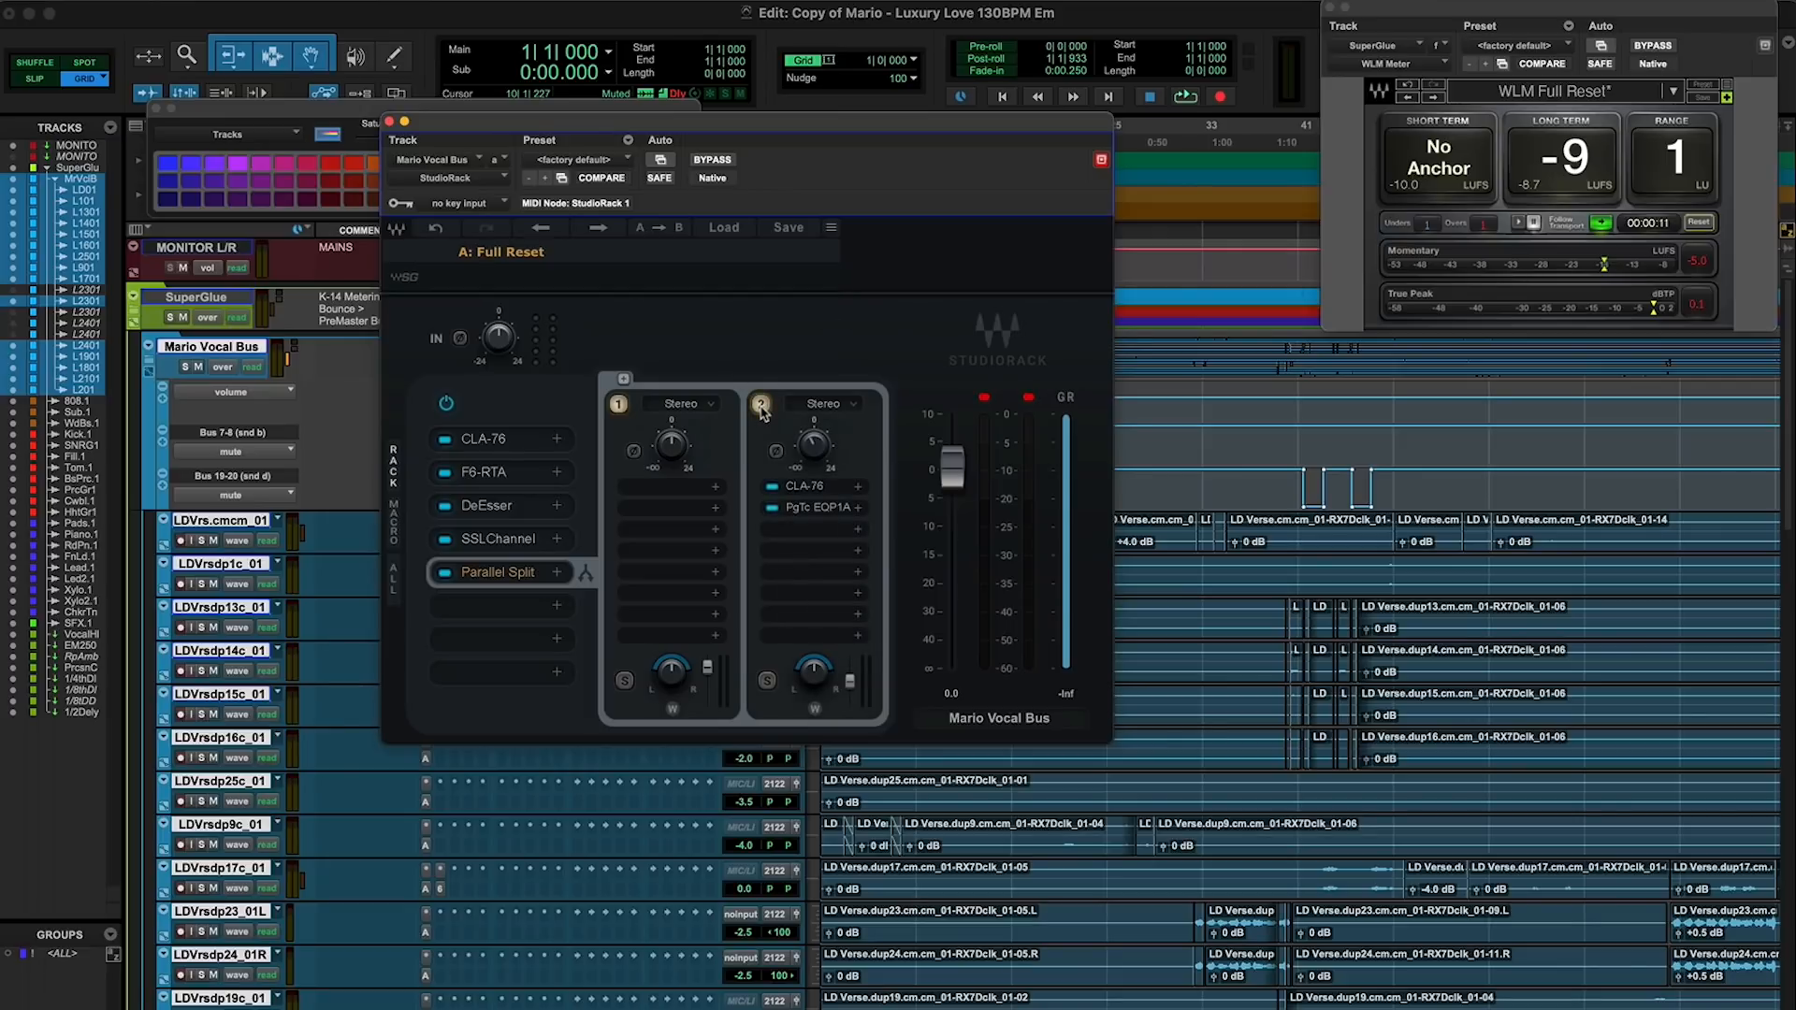
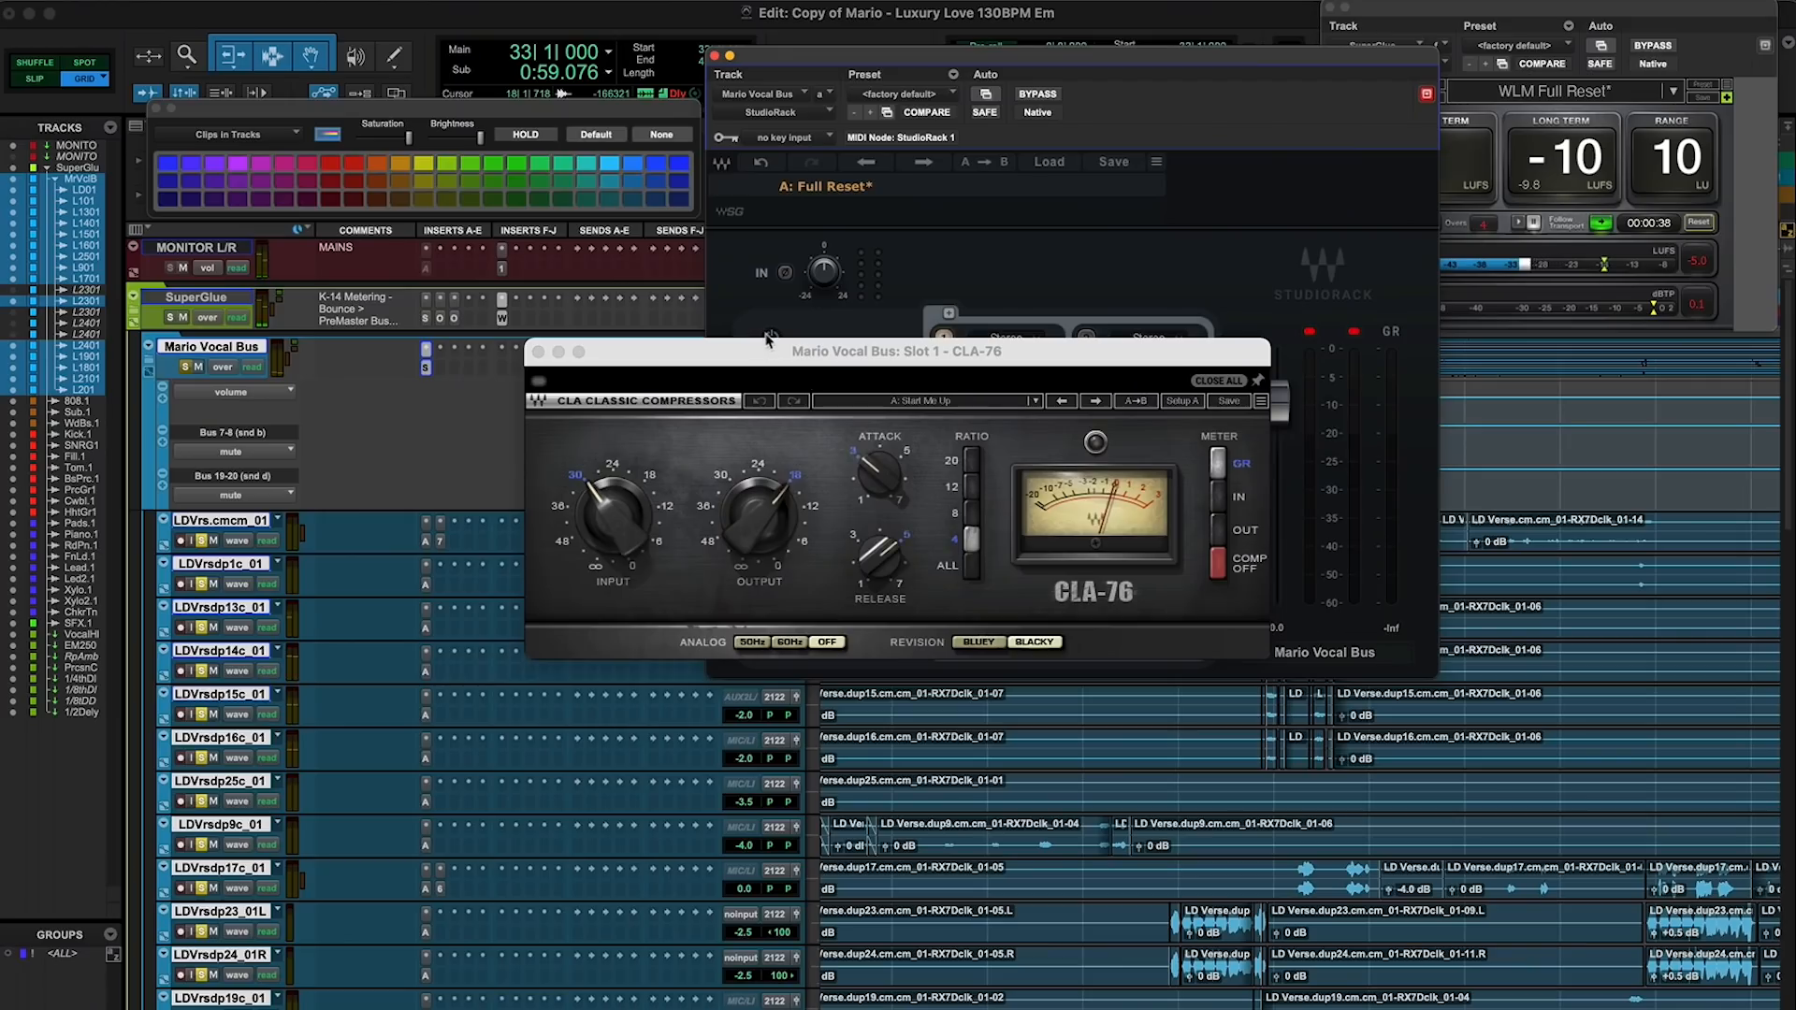
Audition the CLA-76 compressor in slot 1 of the vocal bus rack with the other rack processors bypassed, and close it
{"action": "left_click", "coordinate": [767, 338]}
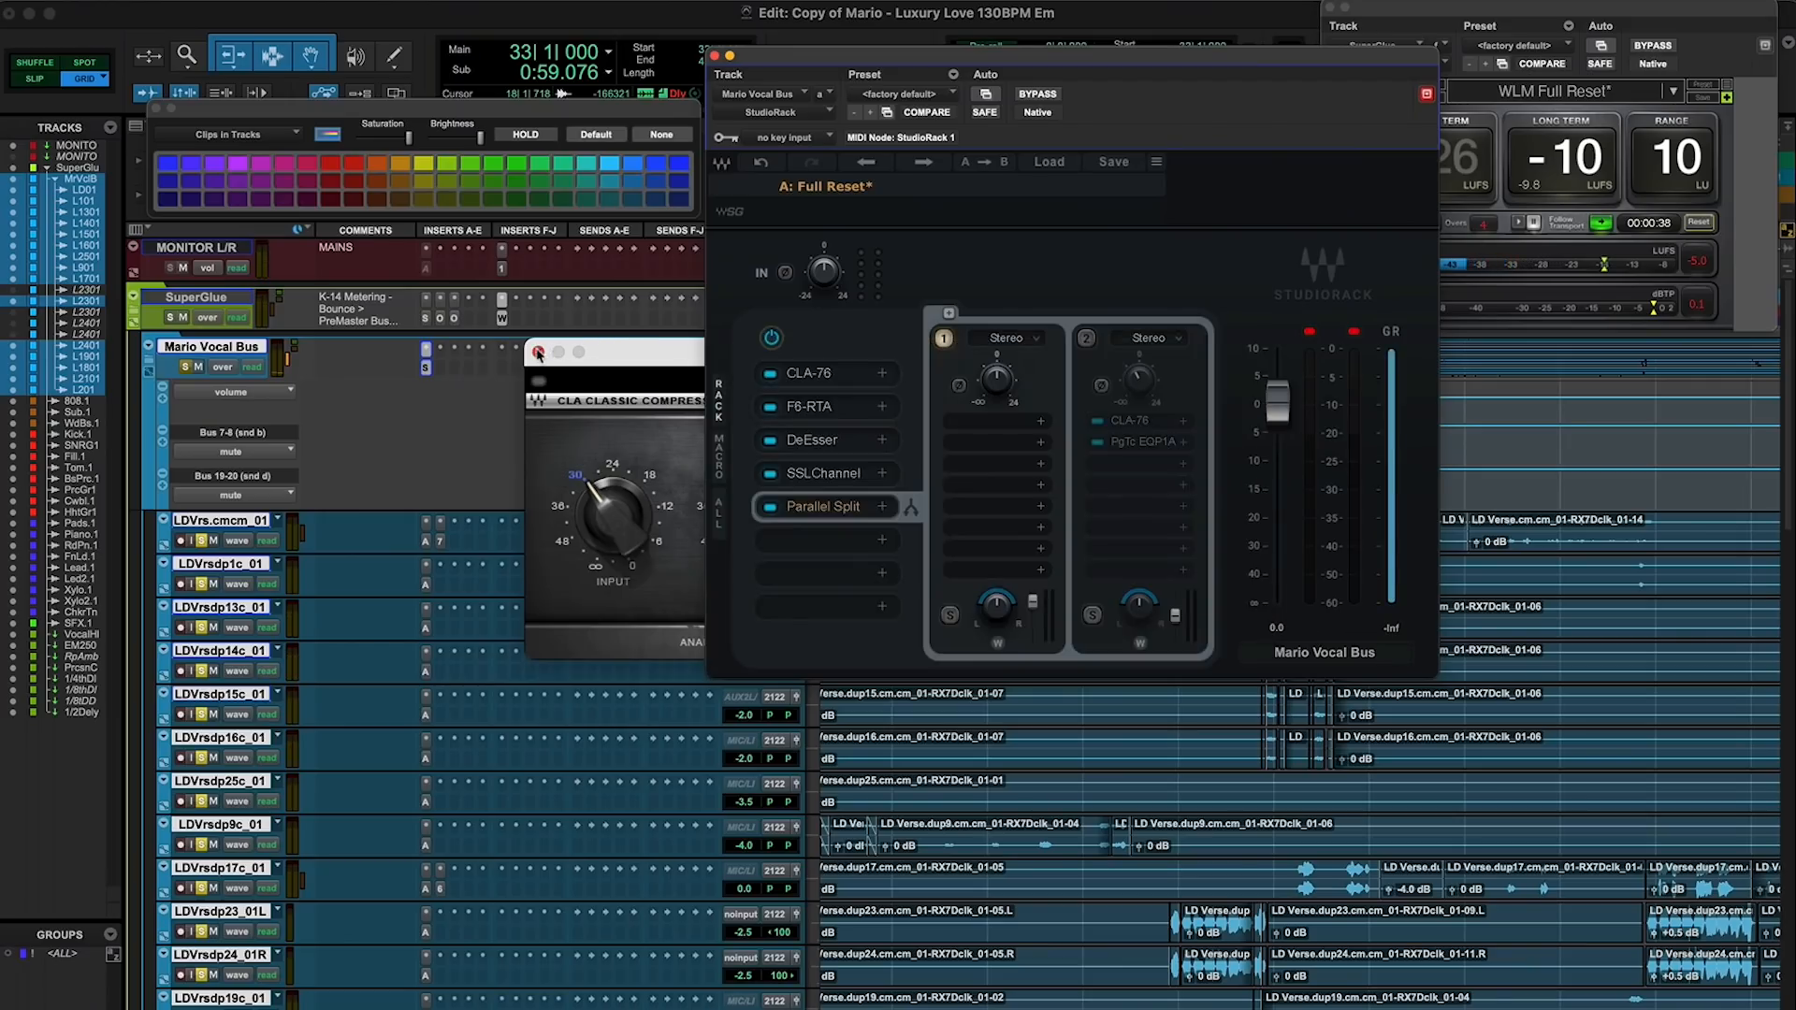
{"action": "left_click", "coordinate": [539, 352]}
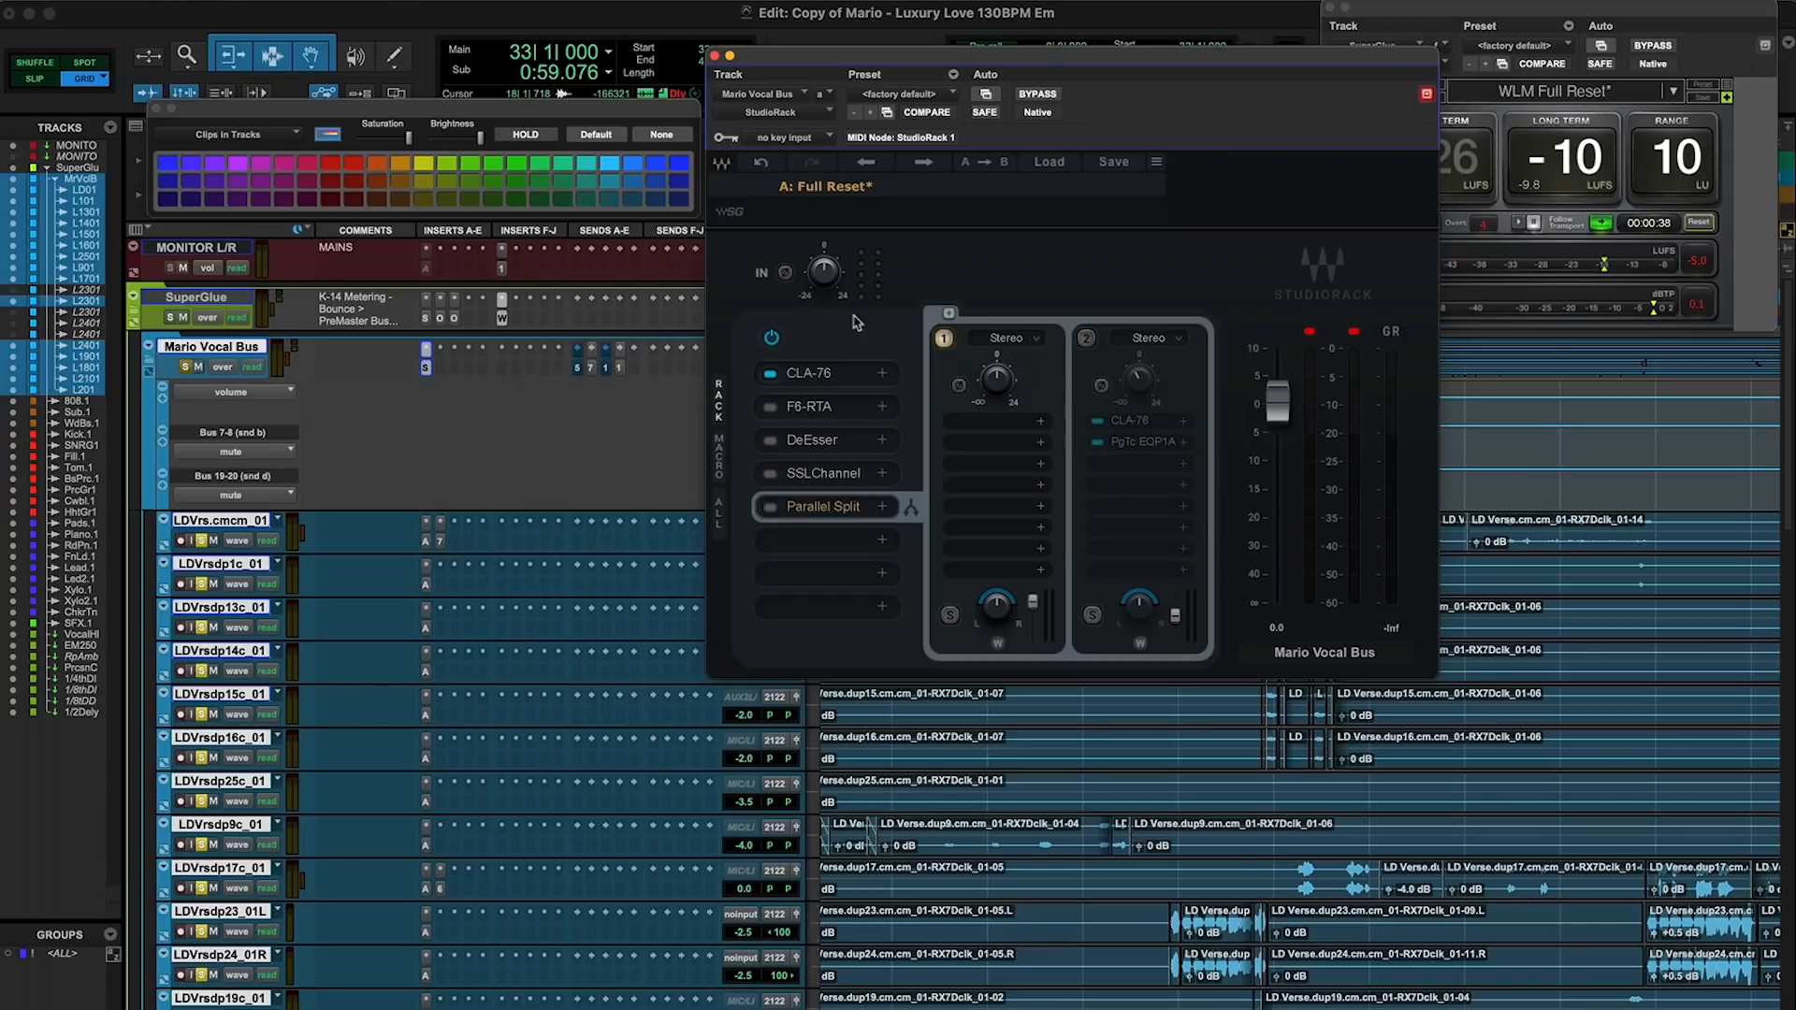
{"action": "left_click", "coordinate": [816, 381]}
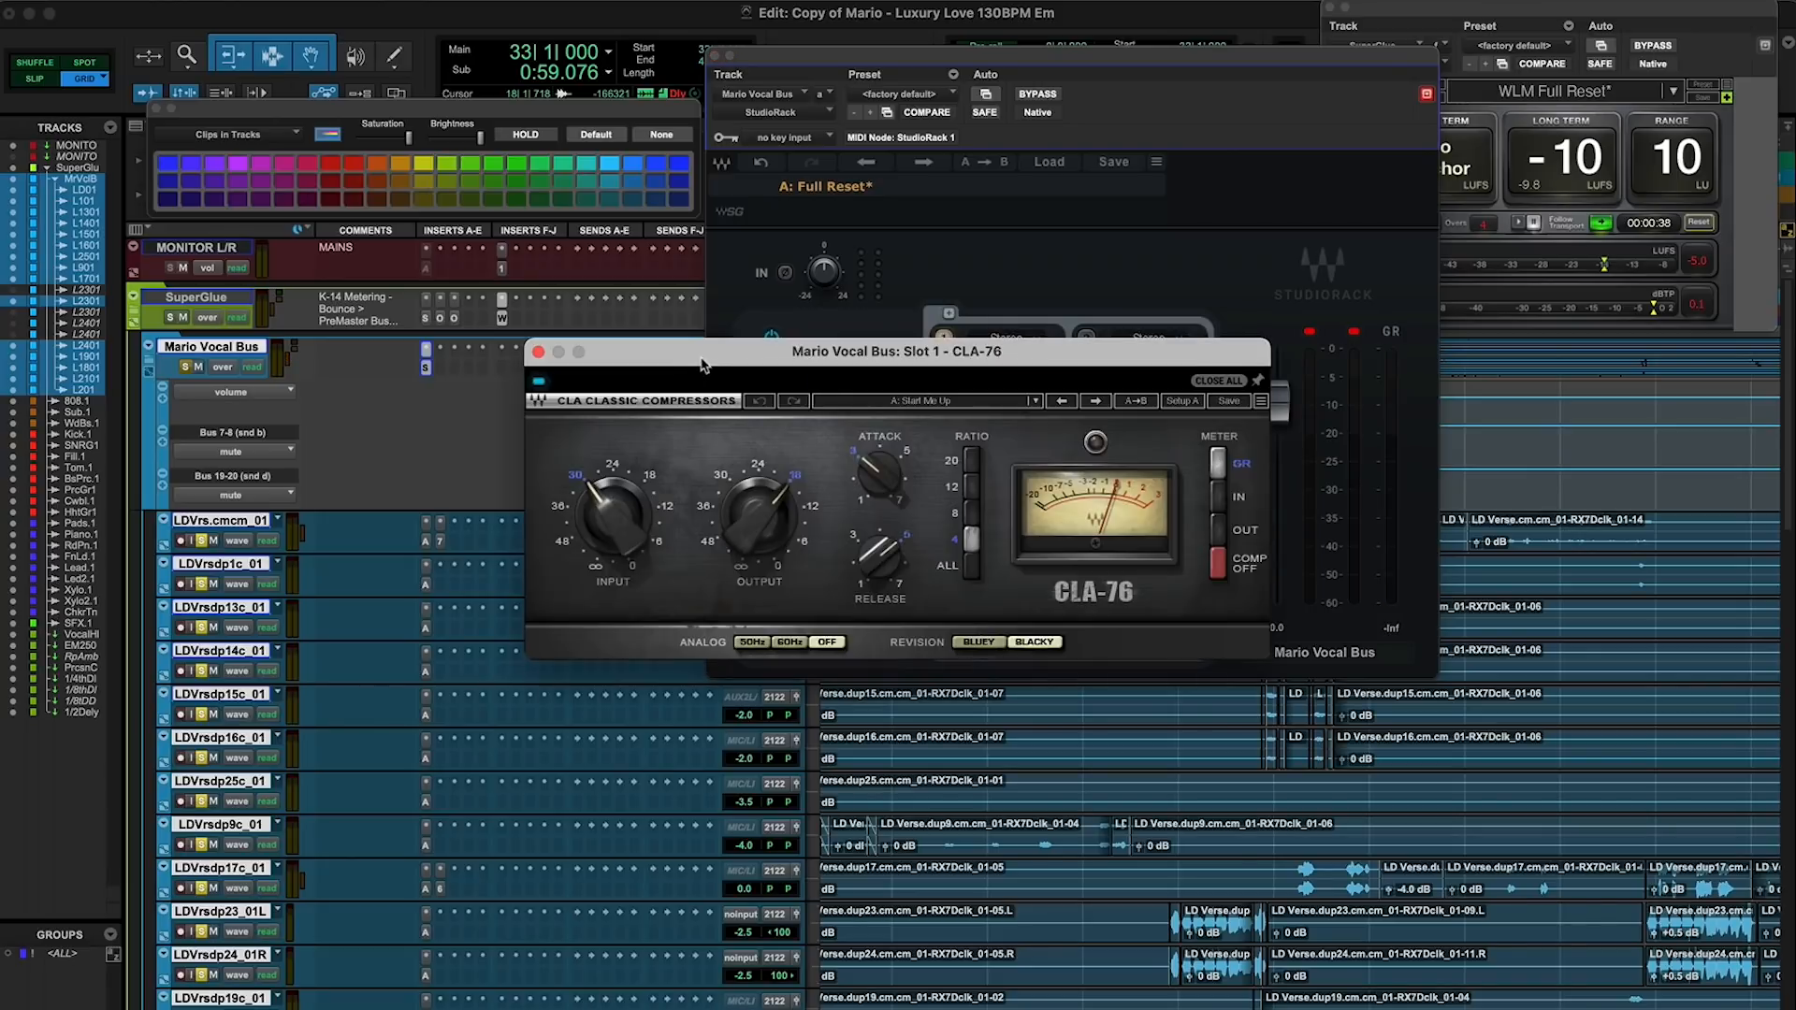
{"action": "left_click_drag", "start_coordinate": [703, 364], "coordinate": [503, 368]}
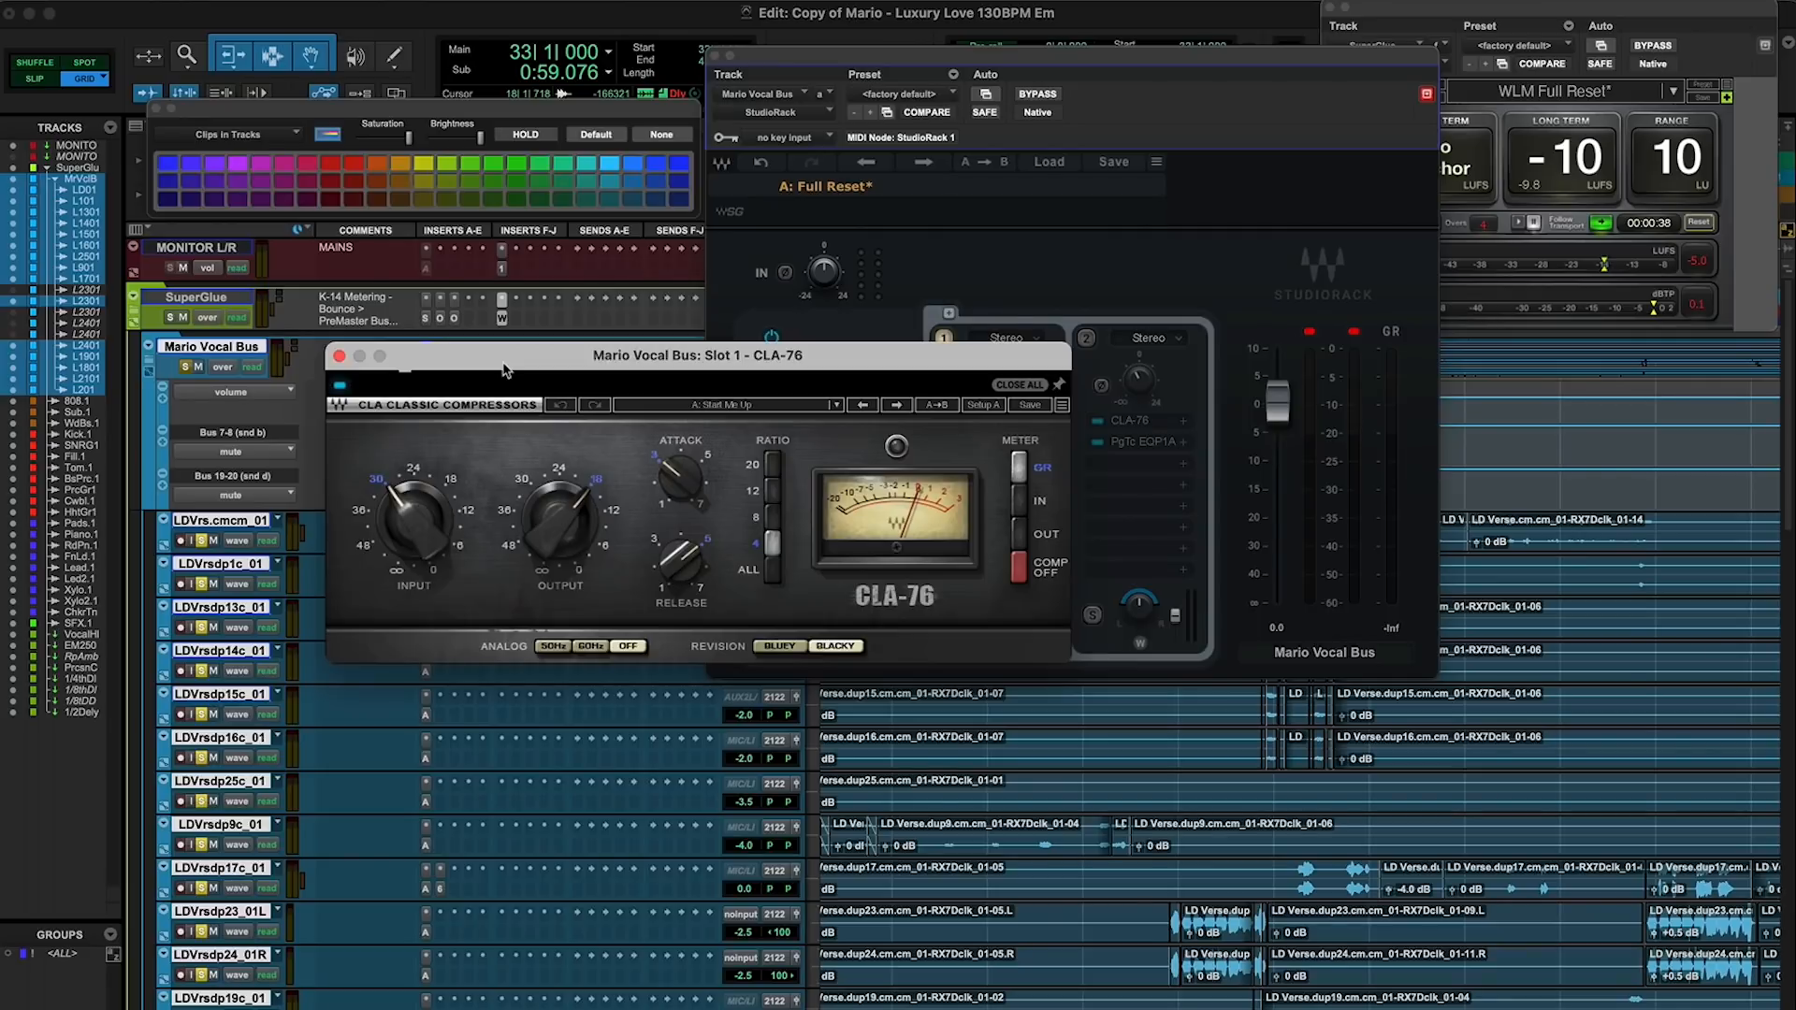
{"action": "key", "text": "space"}
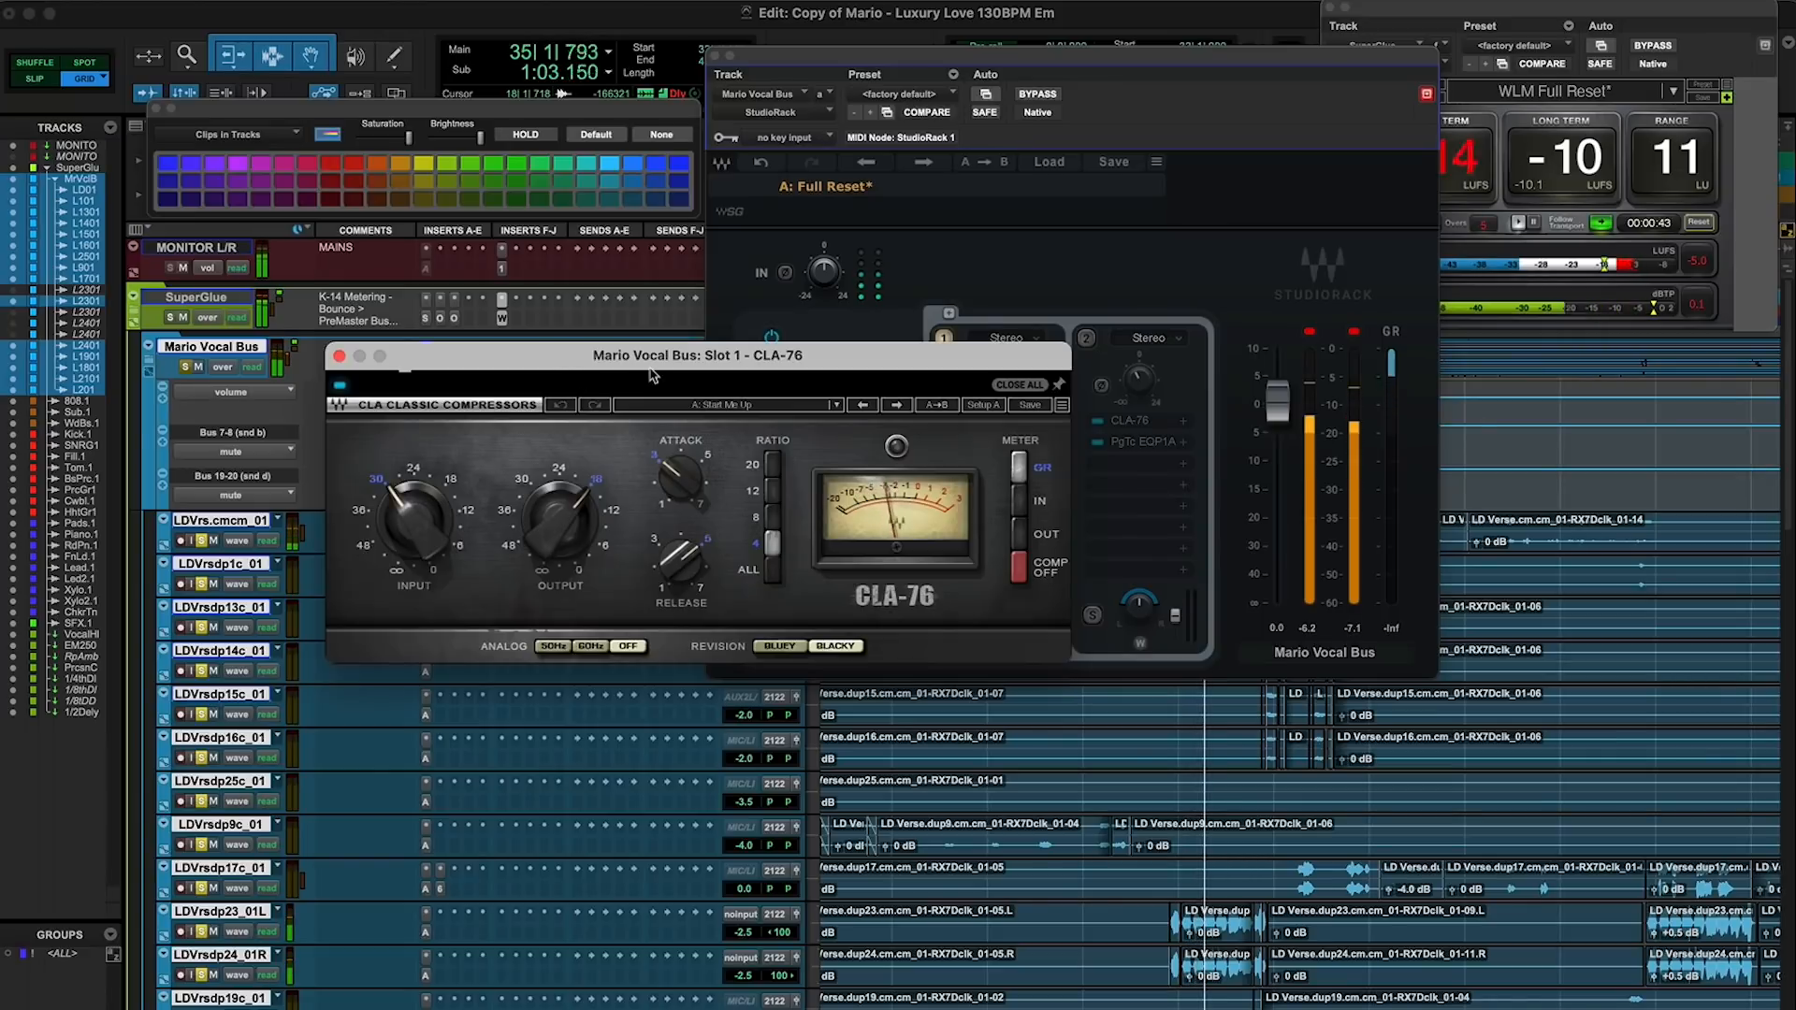
{"action": "left_click", "coordinate": [338, 356]}
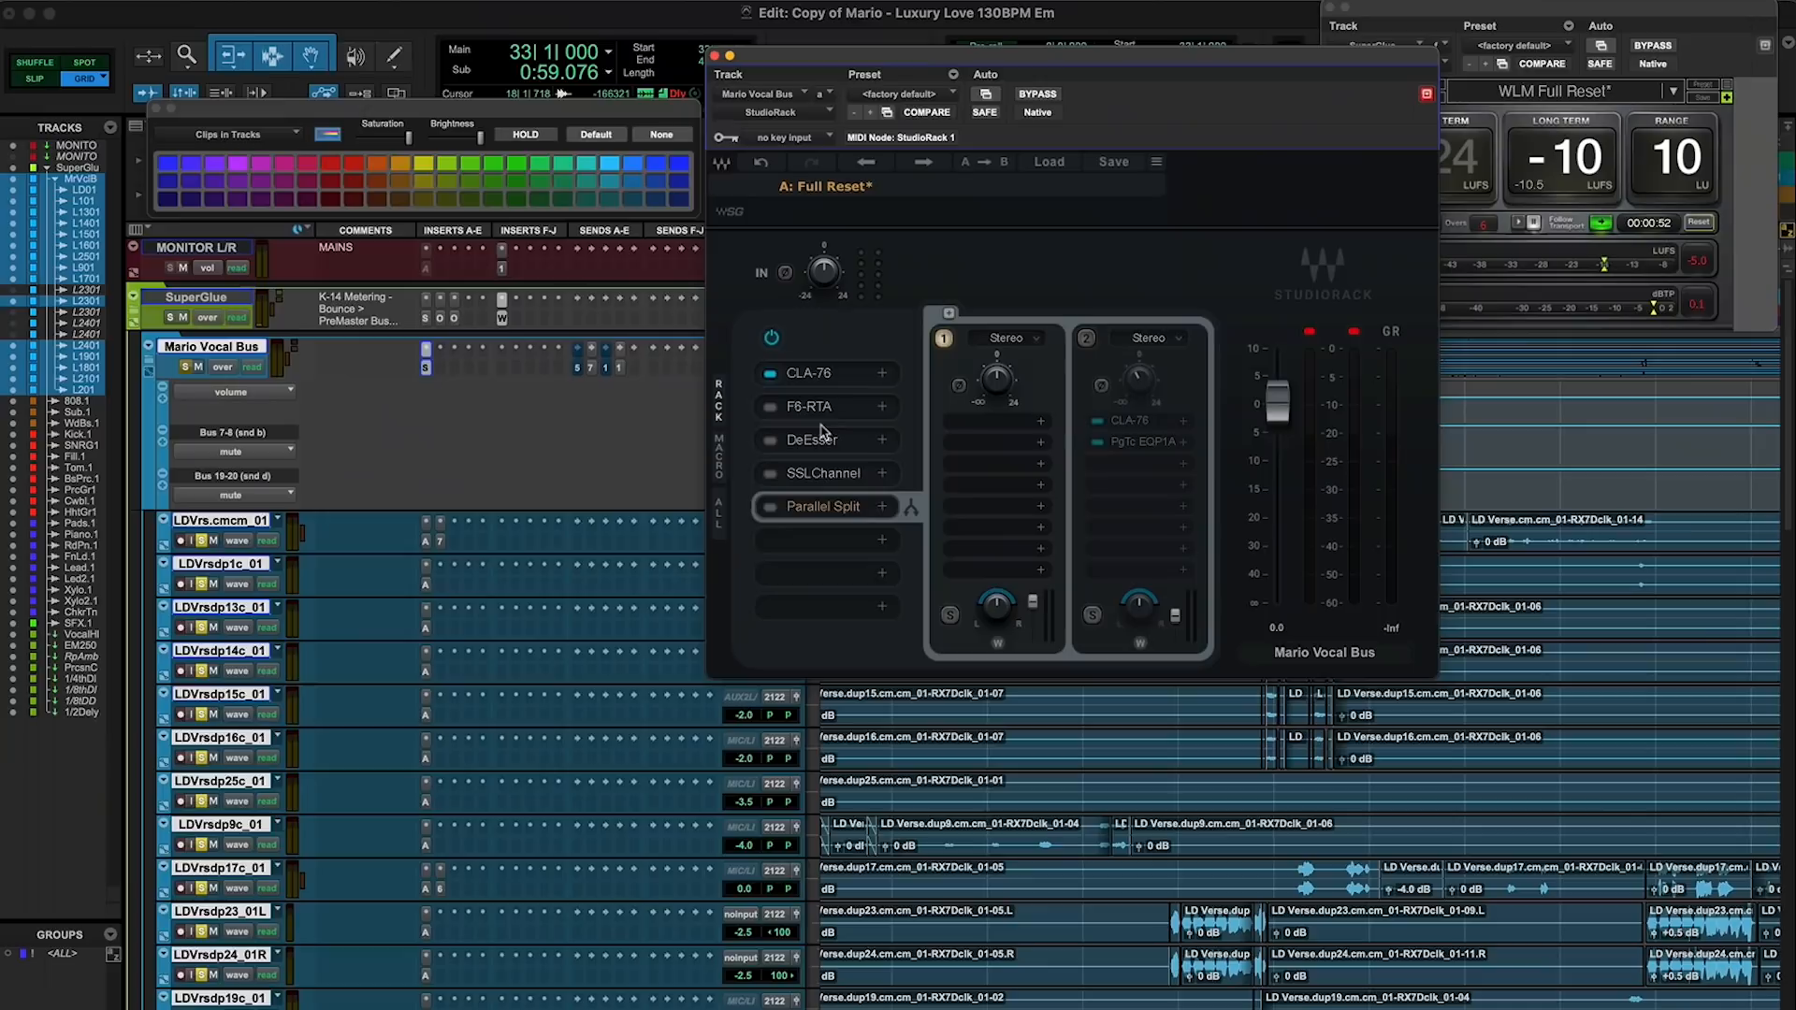
Examine the F6-RTA equalizer in slot 2 of the vocal bus rack and audition it during playback
{"action": "left_click", "coordinate": [842, 408]}
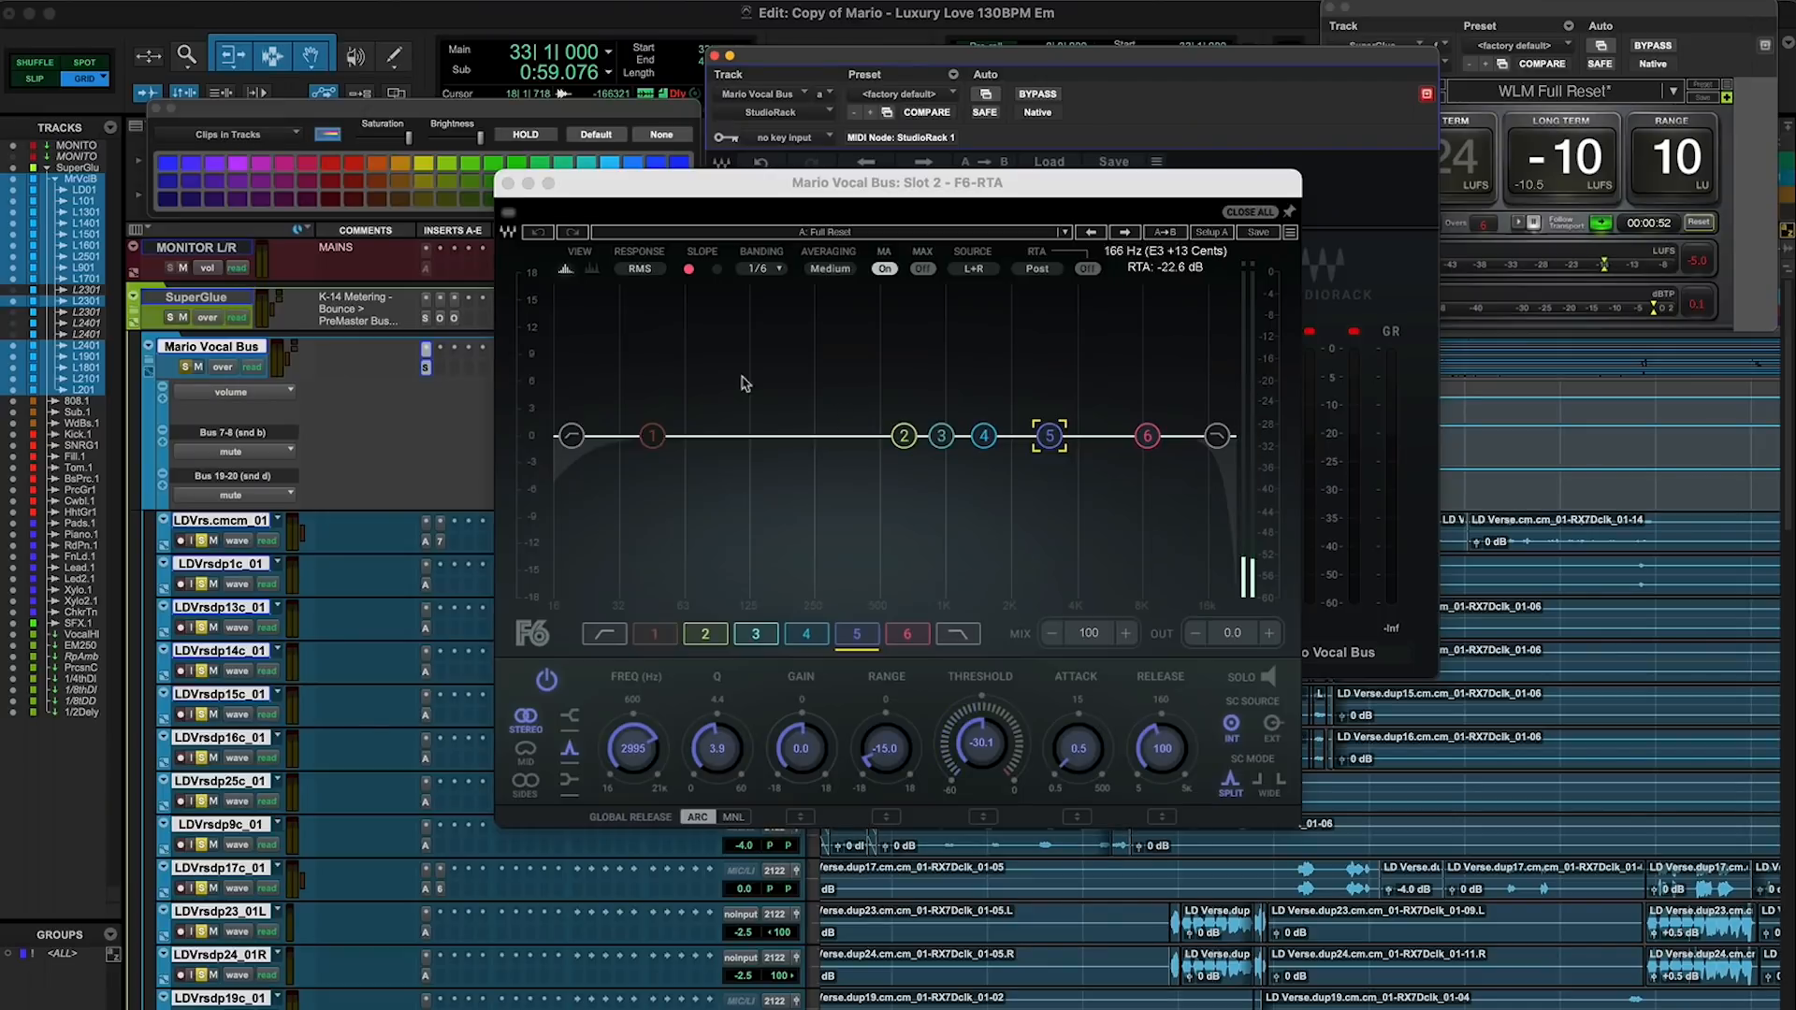
{"action": "left_click_drag", "start_coordinate": [690, 198], "coordinate": [680, 293]}
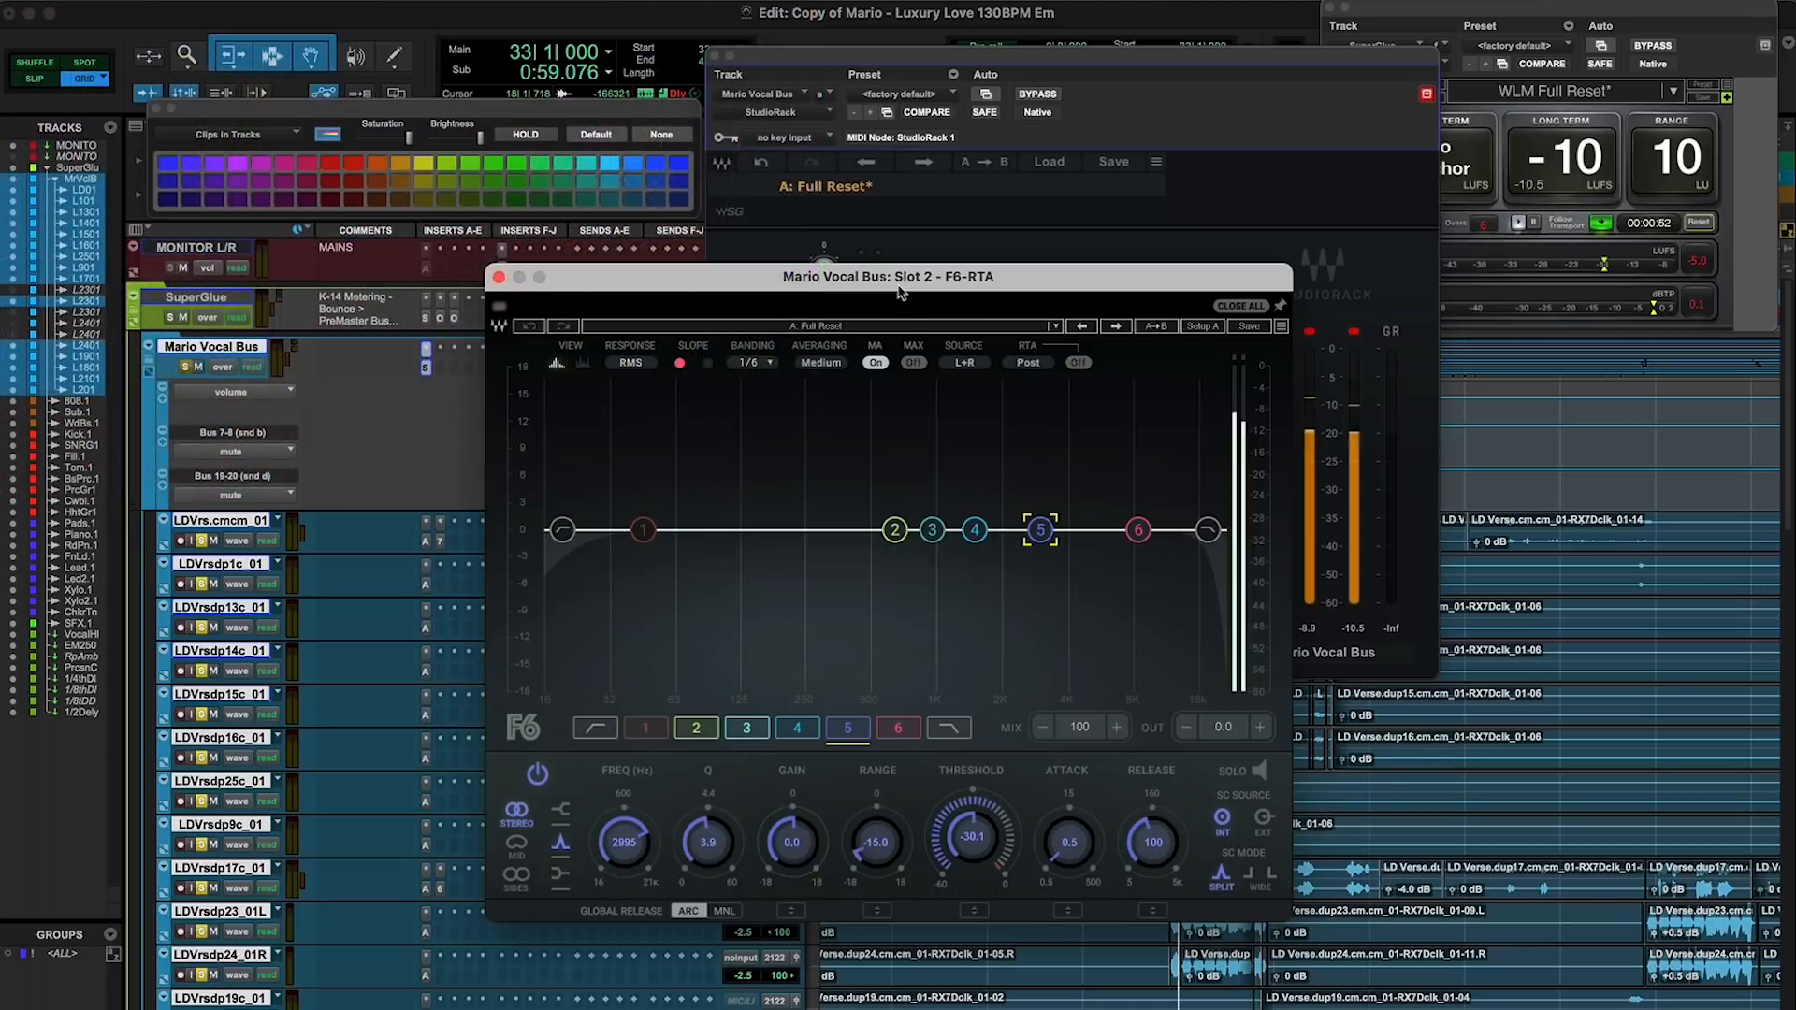
{"action": "key", "text": "space"}
{"action": "left_click_drag", "start_coordinate": [898, 291], "coordinate": [849, 477]}
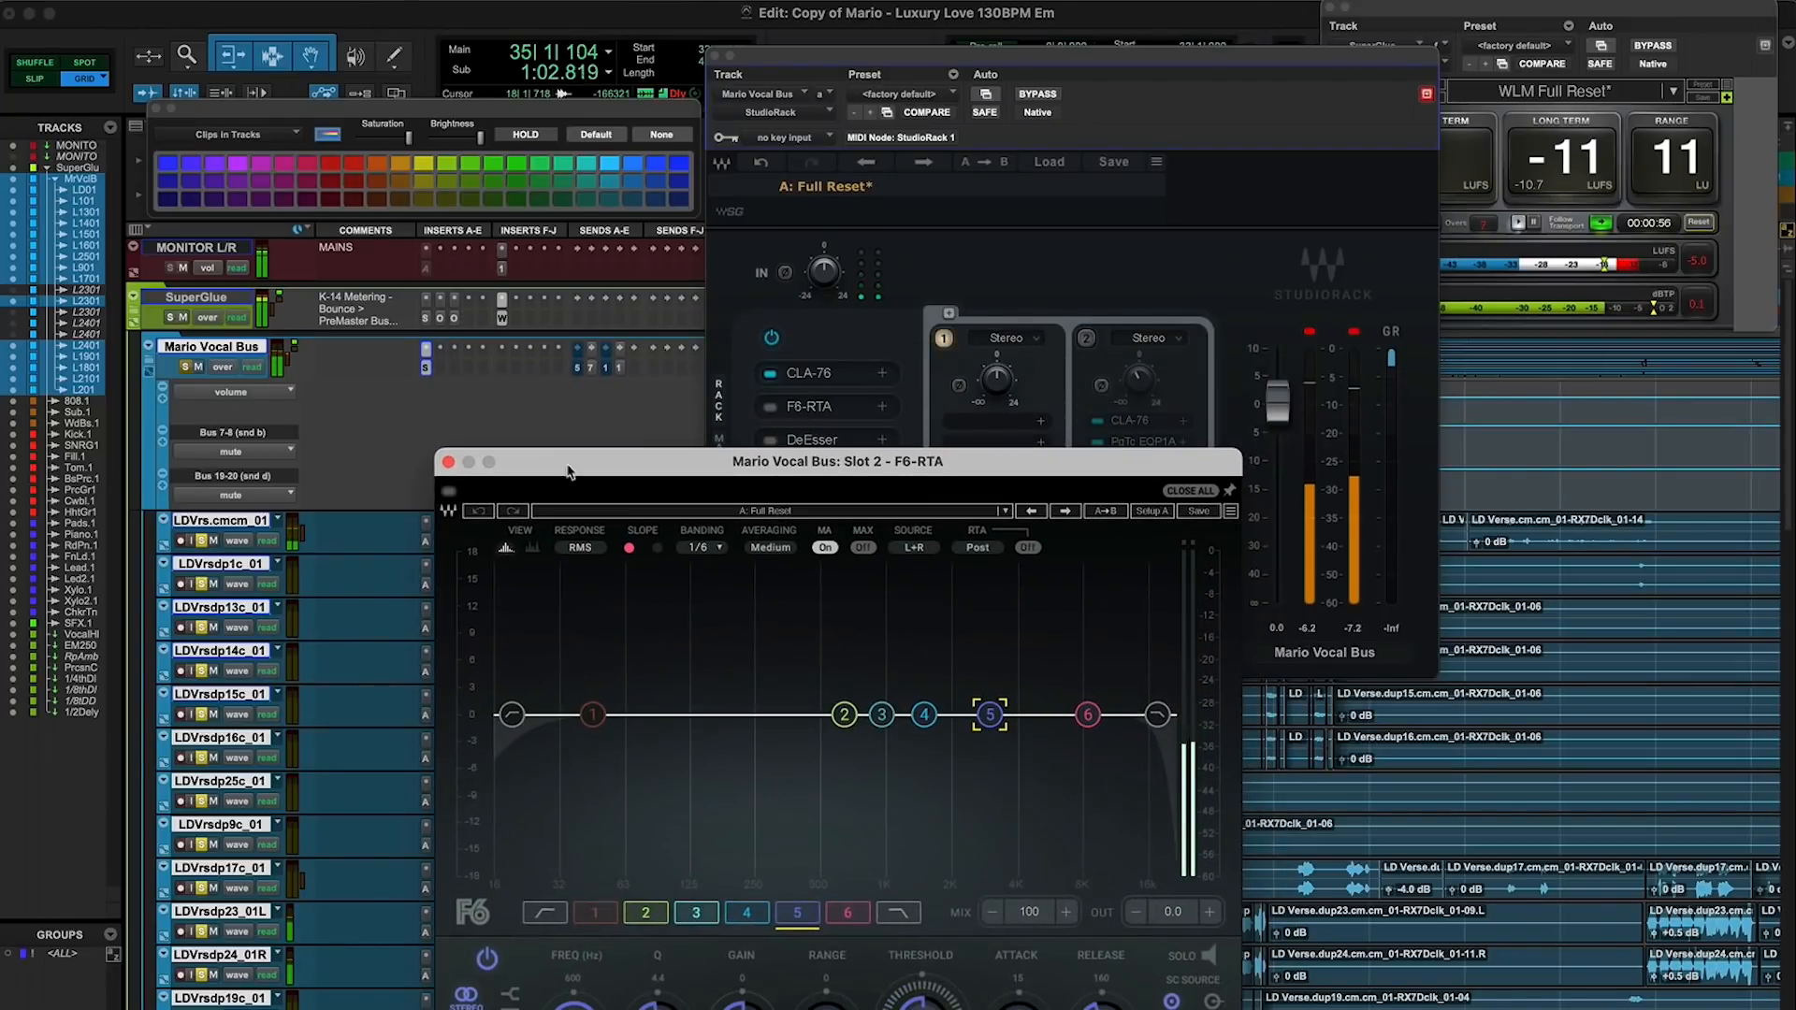
{"action": "left_click_drag", "start_coordinate": [527, 463], "coordinate": [587, 273]}
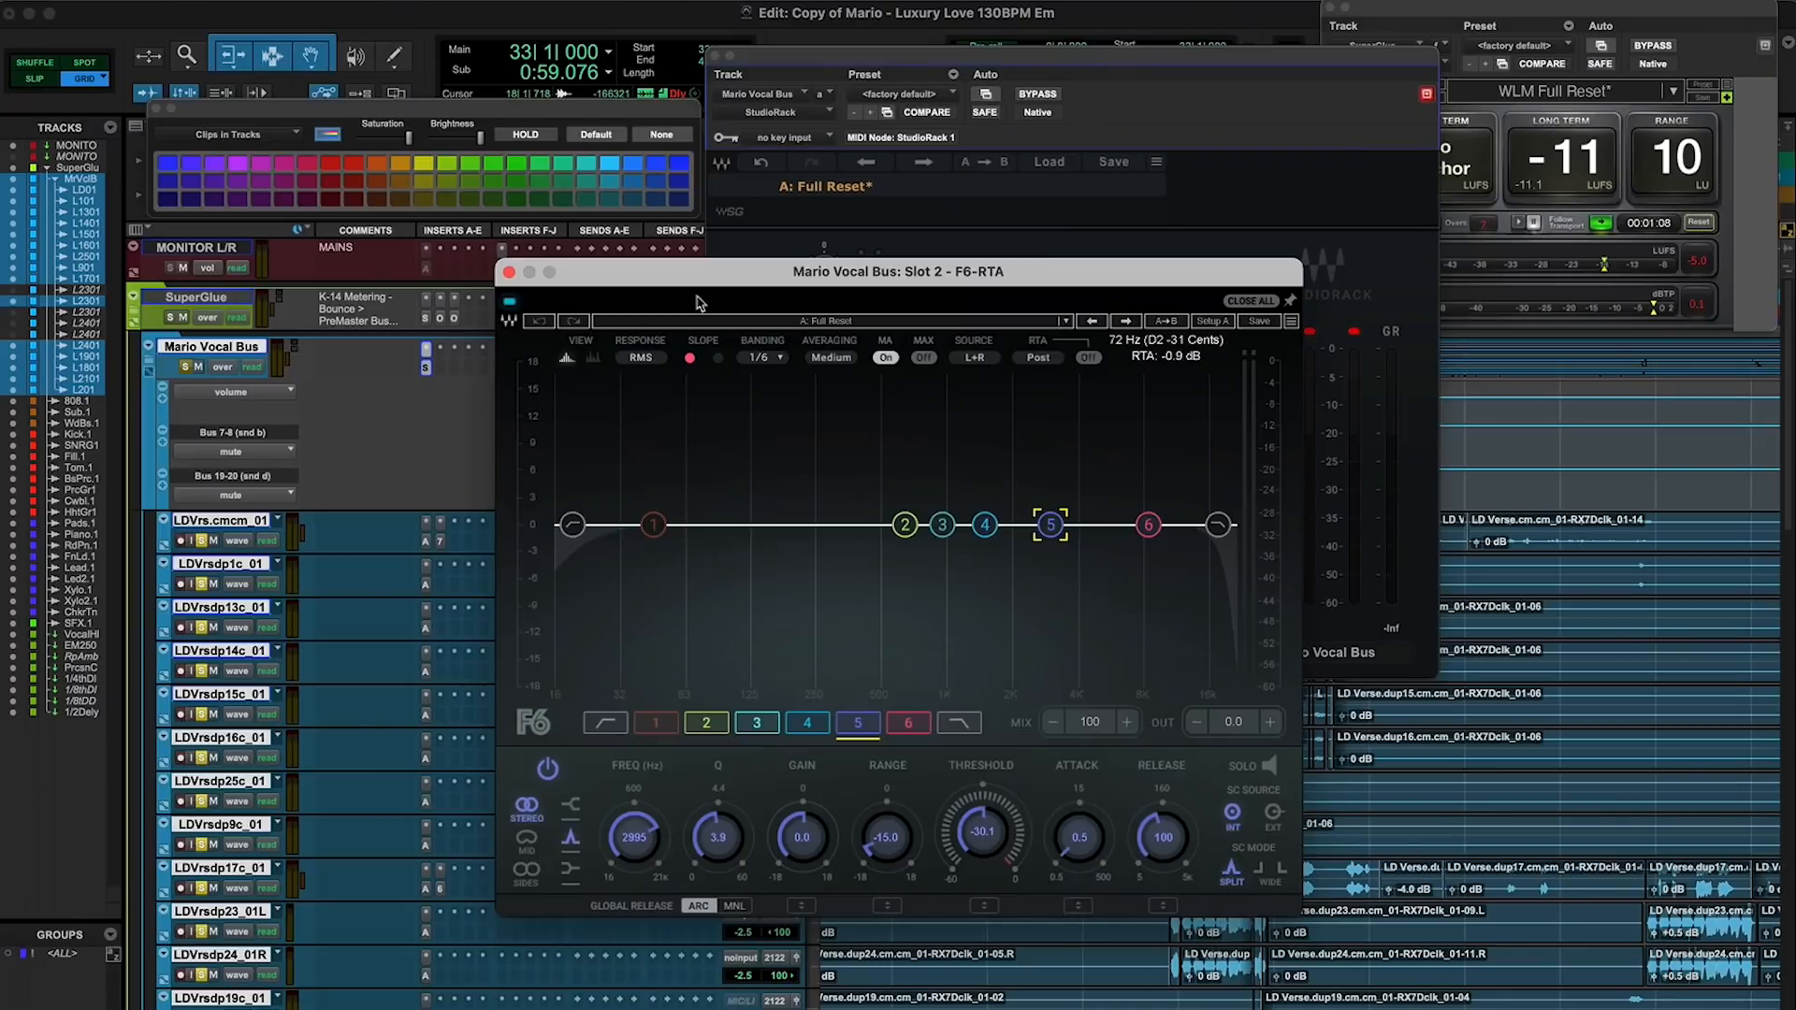
{"action": "key", "text": "space"}
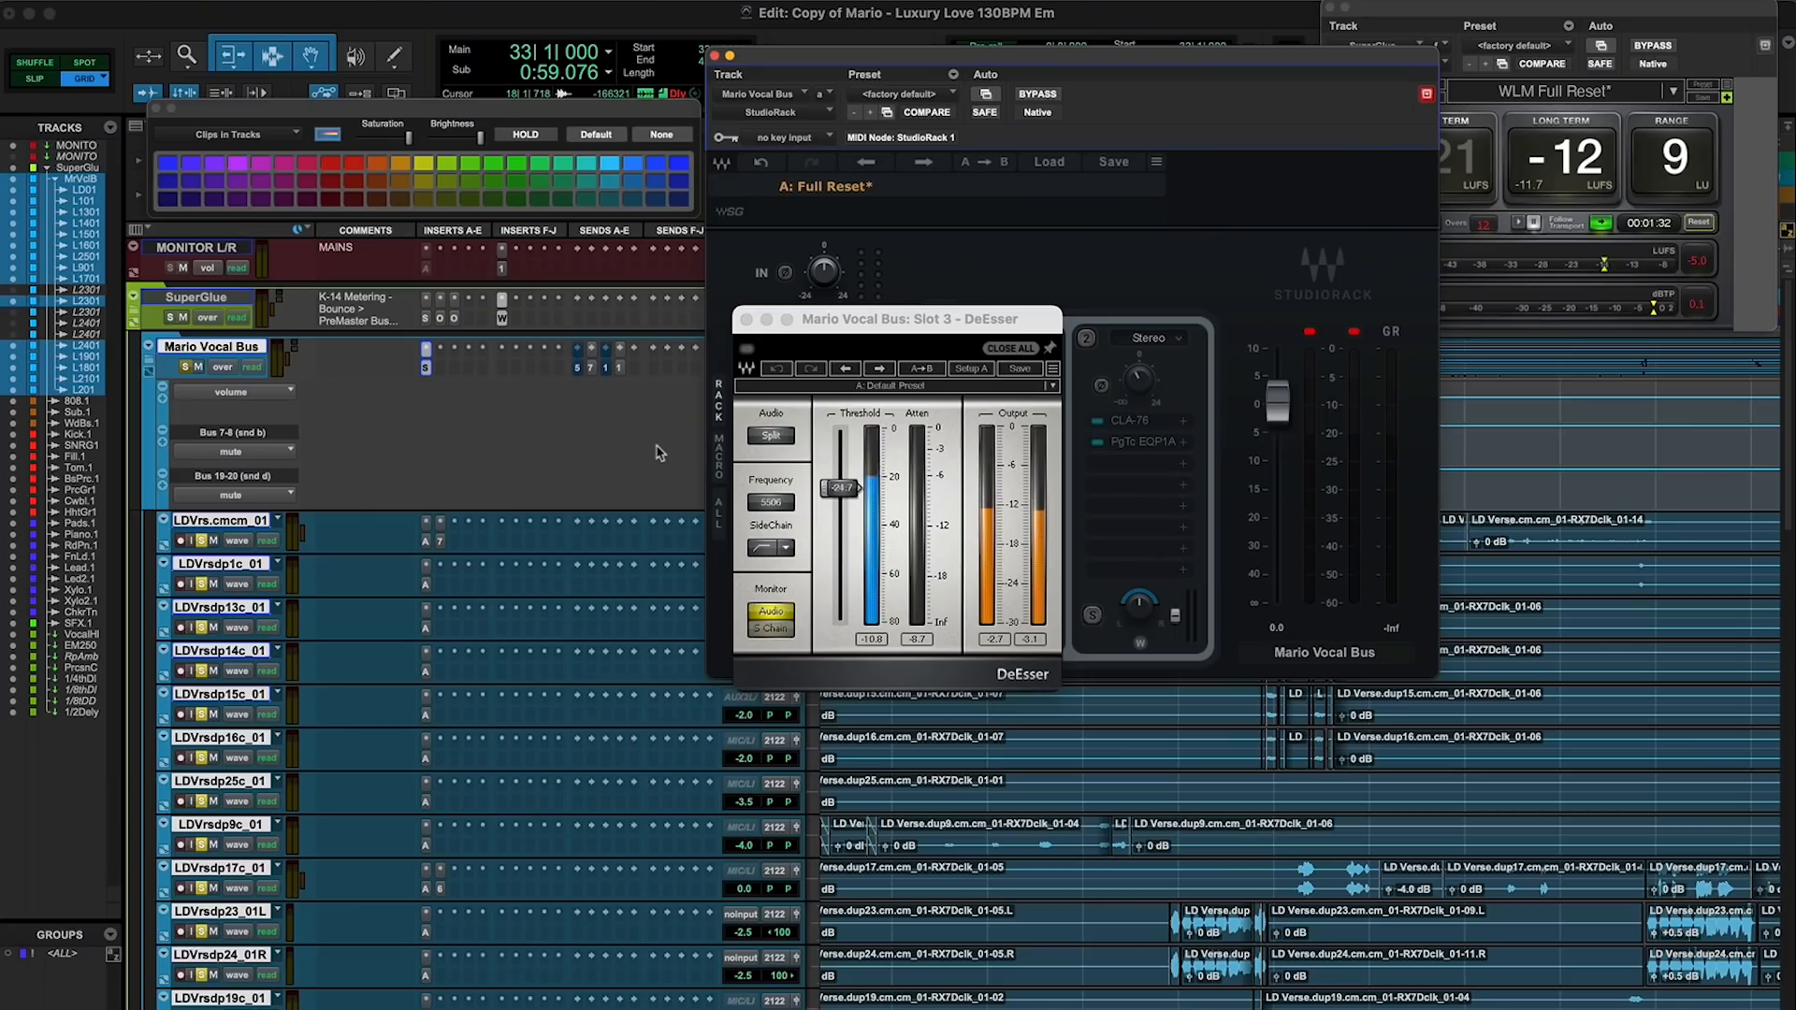
Examine the DeEsser in slot 3 of the vocal bus rack during playback and close it
{"action": "left_click_drag", "start_coordinate": [862, 330], "coordinate": [782, 322]}
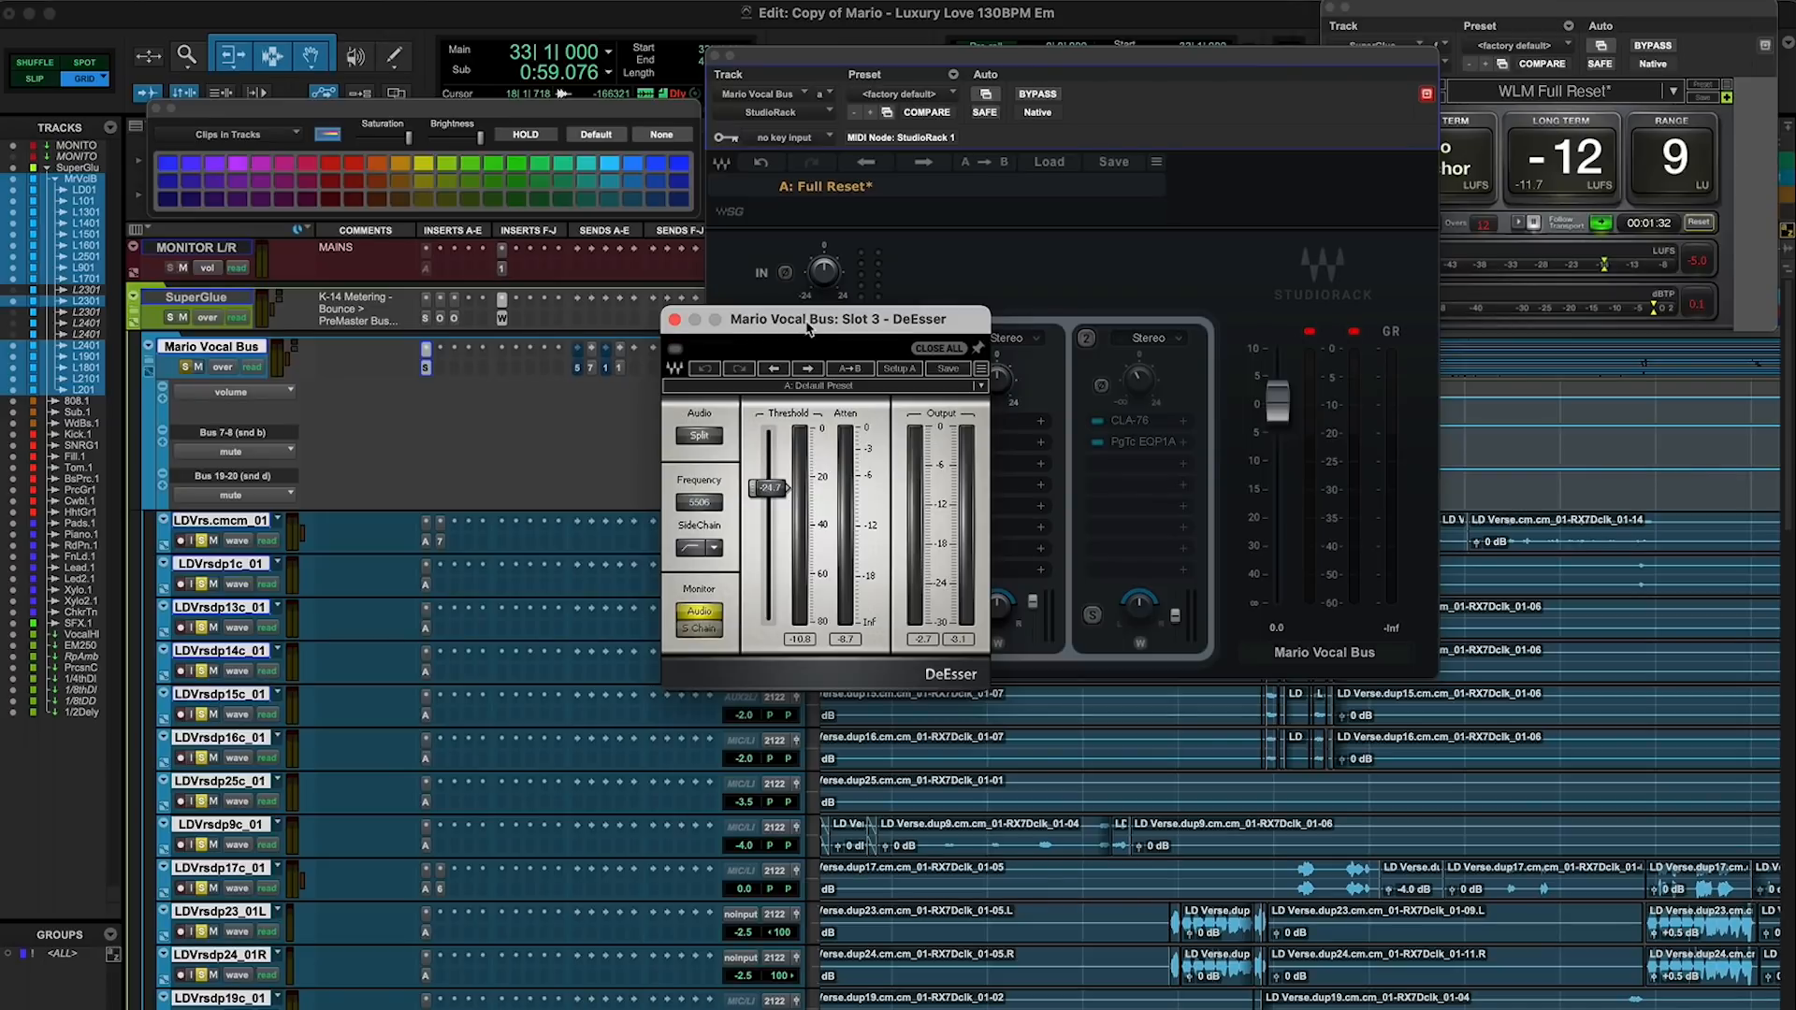
{"action": "left_click_drag", "start_coordinate": [809, 328], "coordinate": [800, 321]}
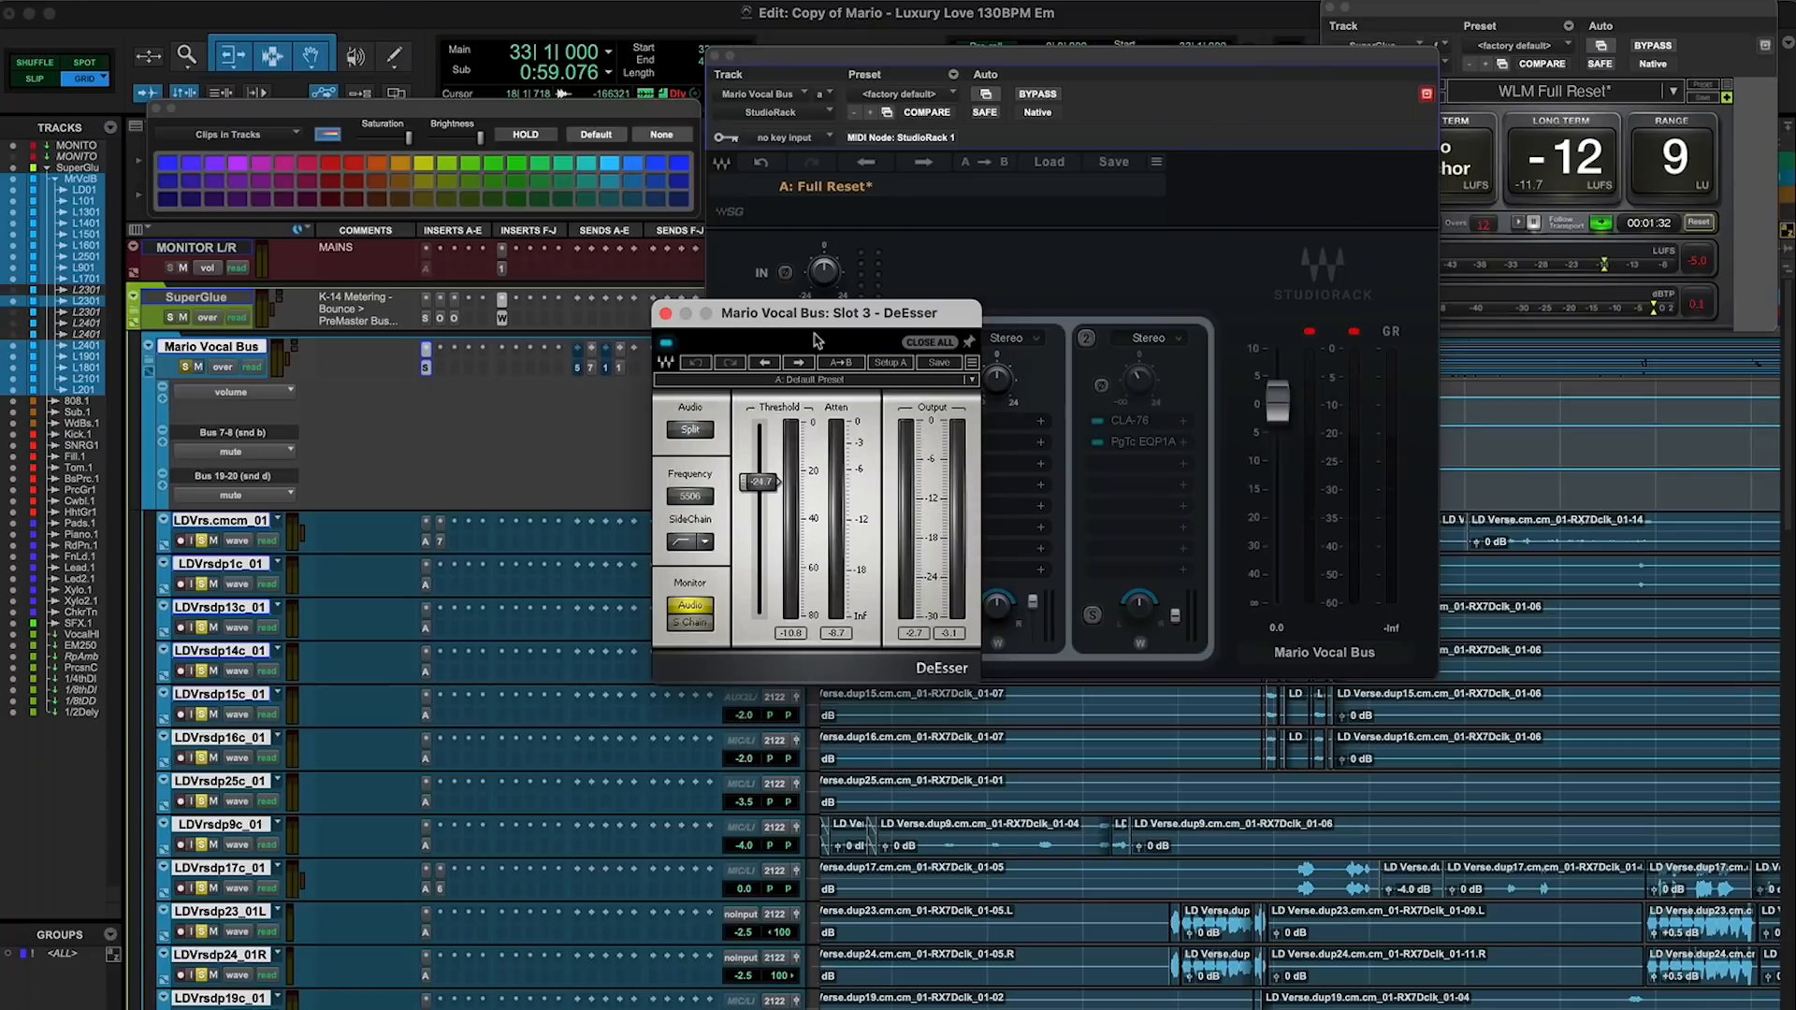
{"action": "key", "text": "space"}
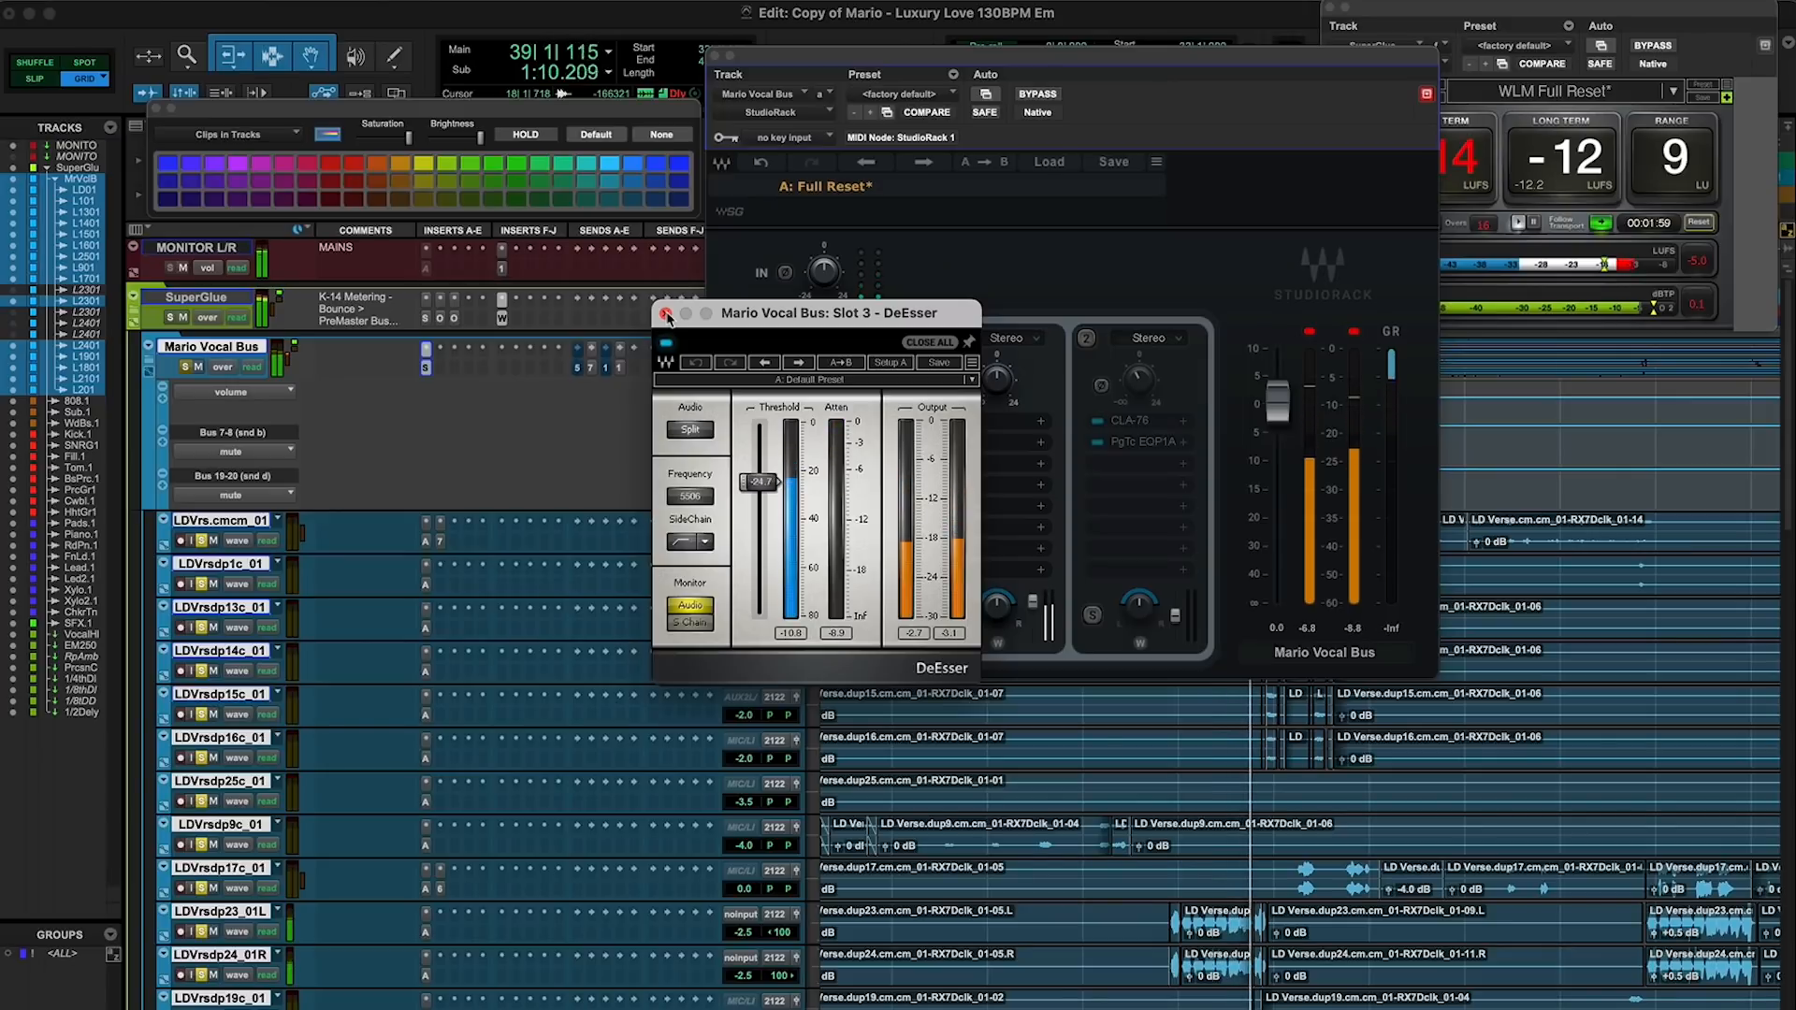
{"action": "left_click", "coordinate": [665, 313]}
{"action": "key", "text": "space"}
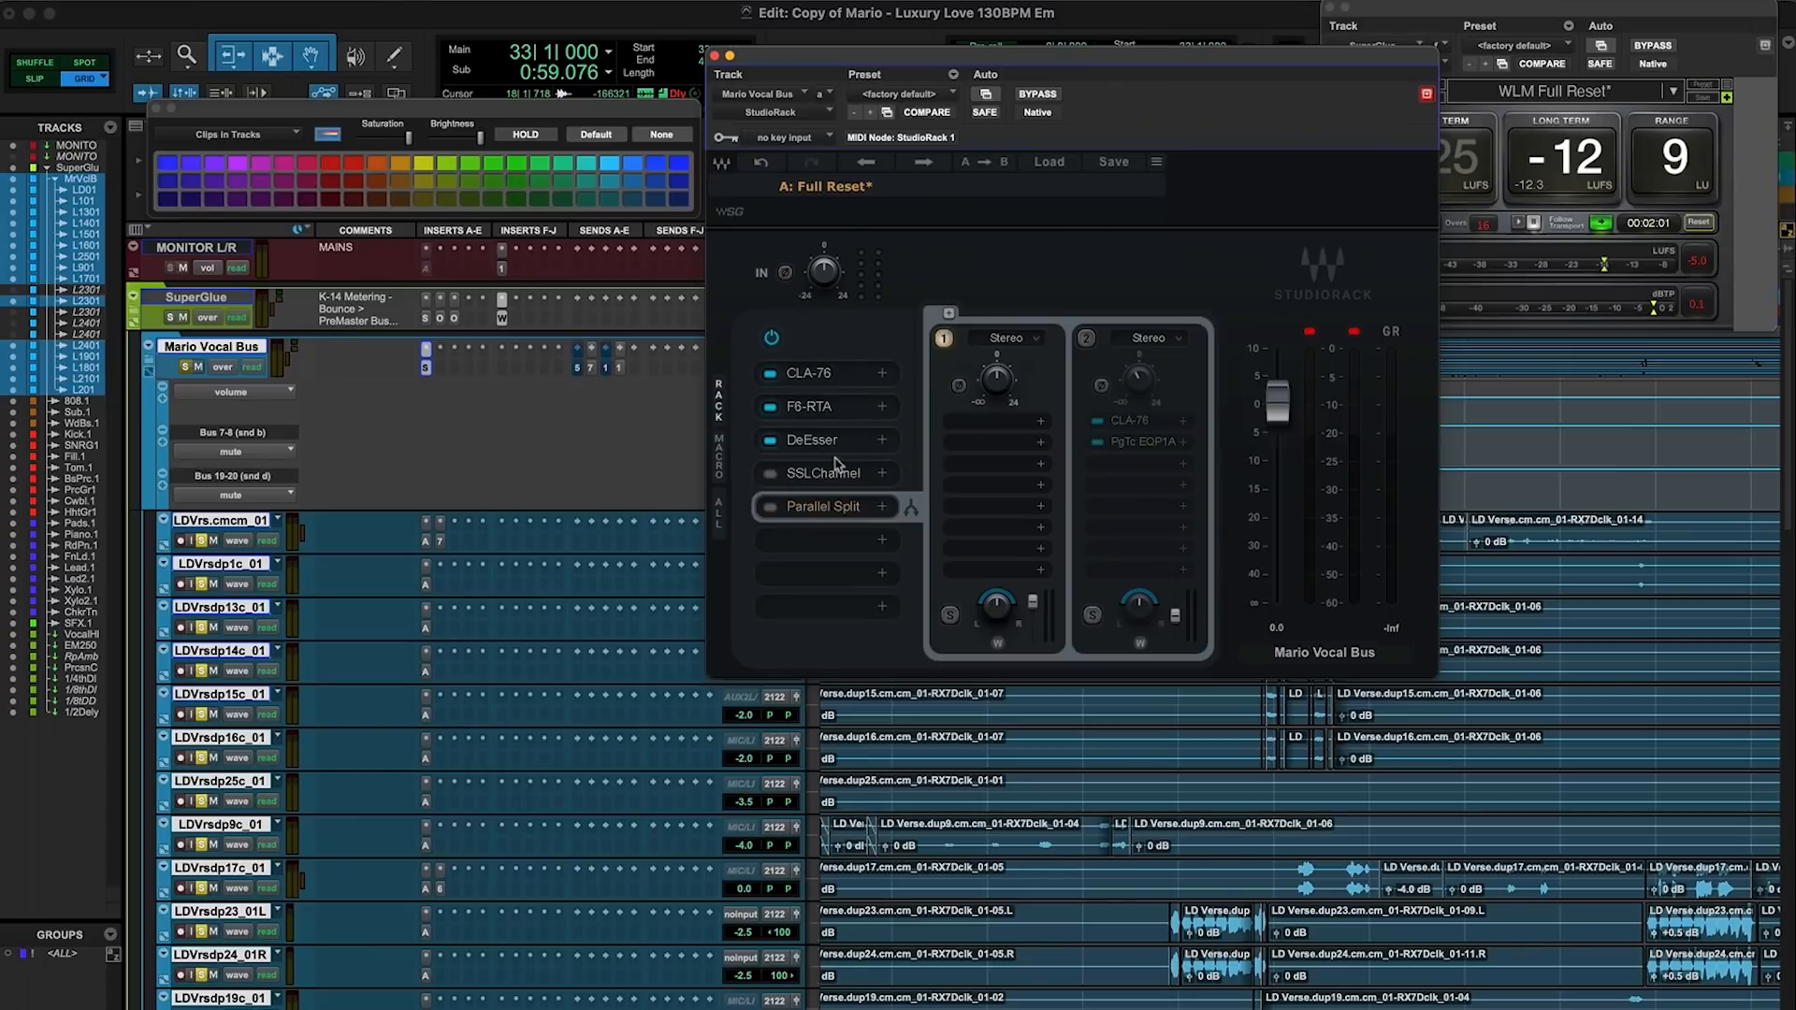
Audition the SSLChannel in slot 4 and the Parallel Split on the vocal bus, and close the StudioRack window
{"action": "left_click", "coordinate": [827, 474]}
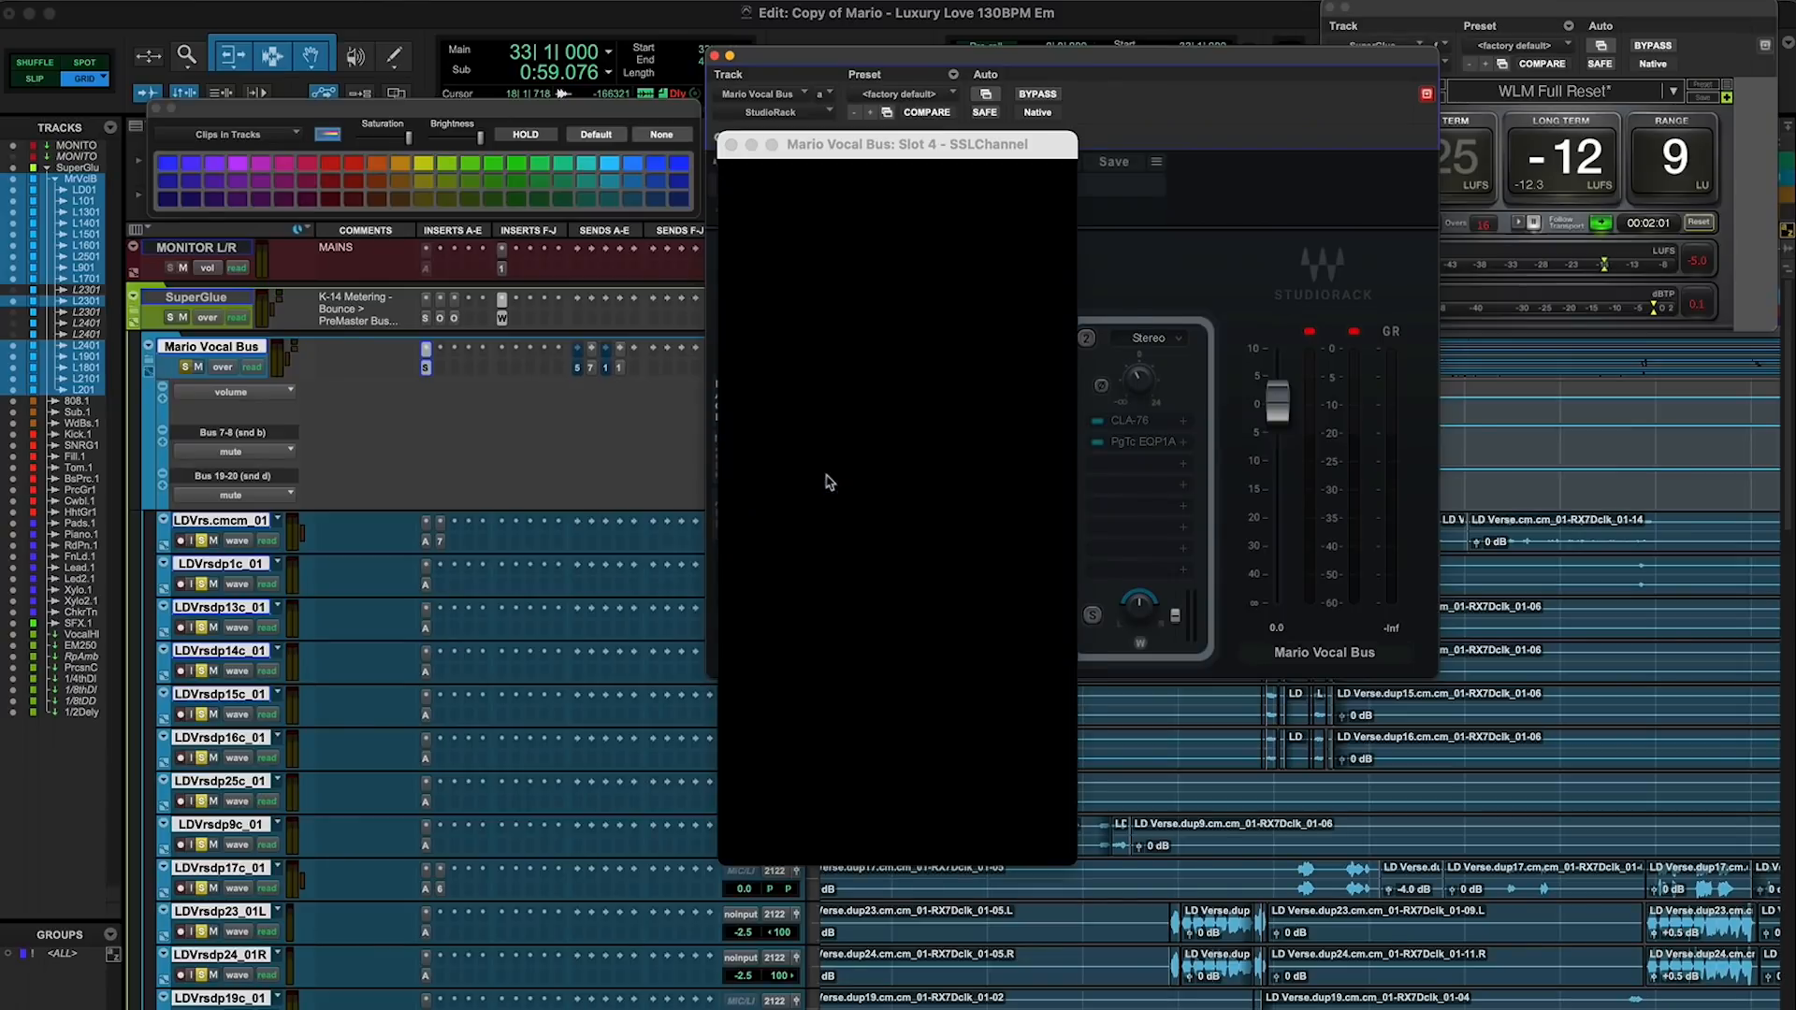
{"action": "left_click_drag", "start_coordinate": [856, 149], "coordinate": [816, 87]}
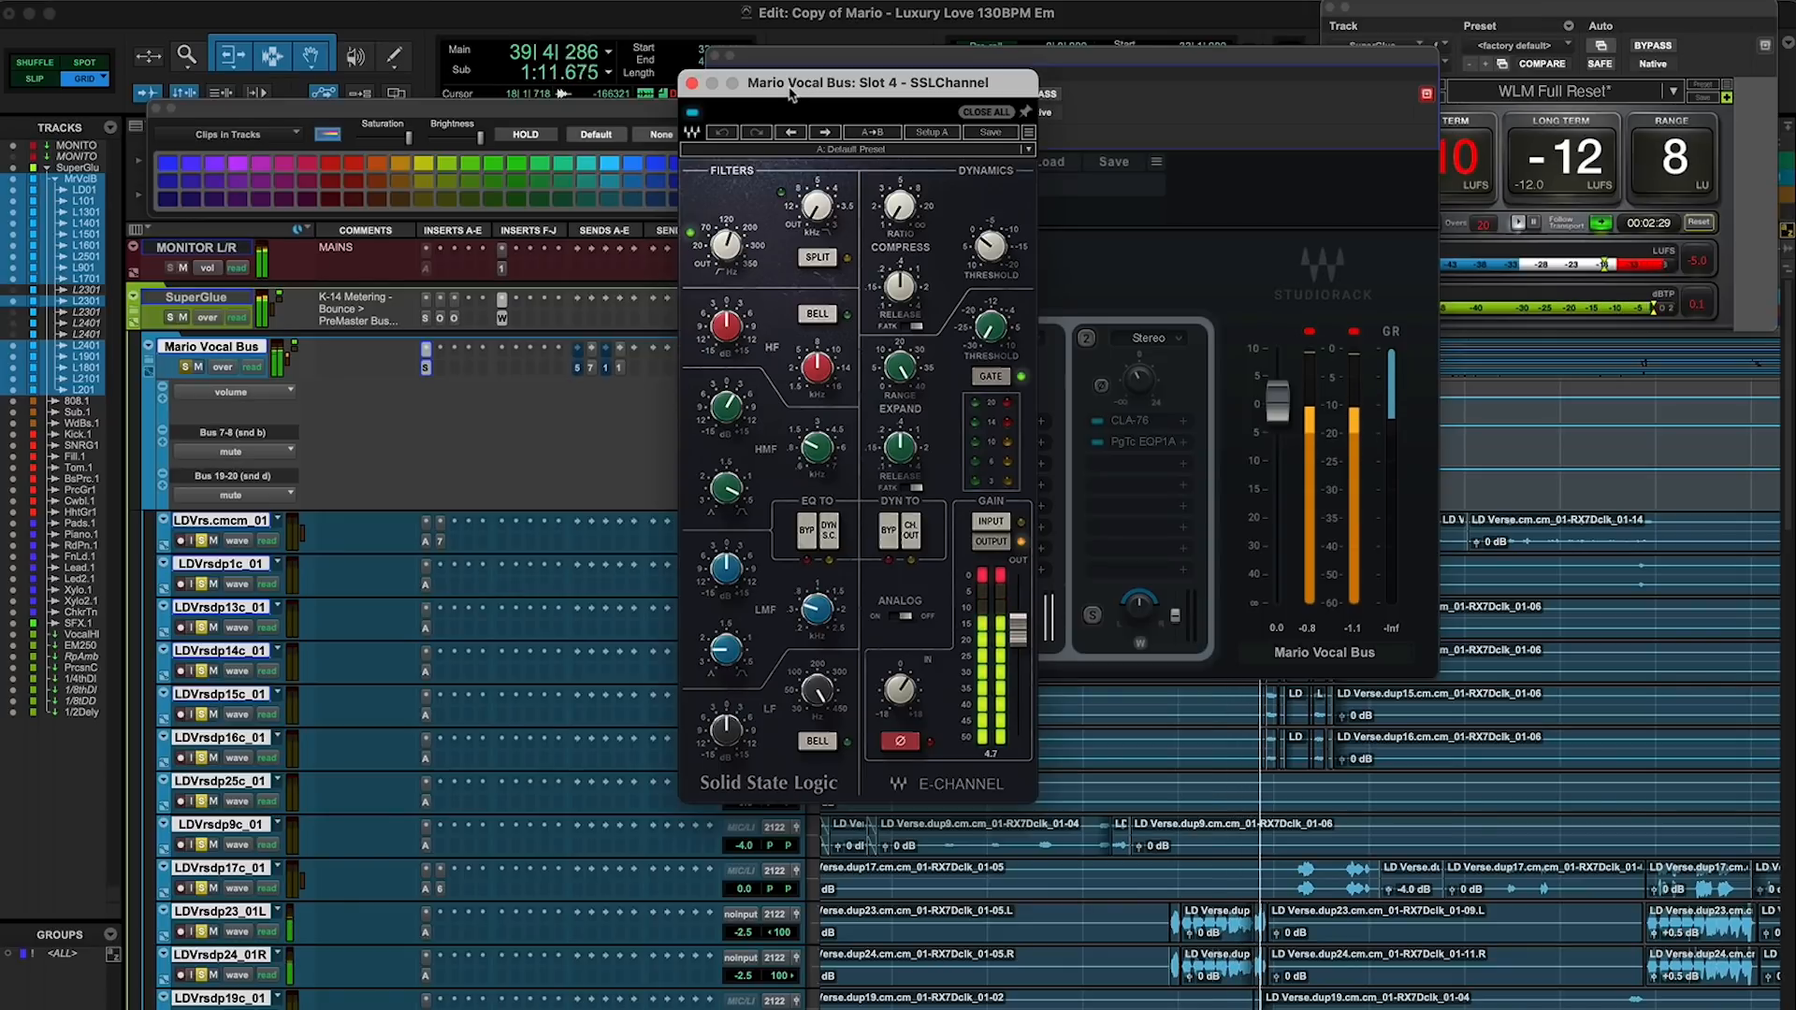
{"action": "key", "text": "space"}
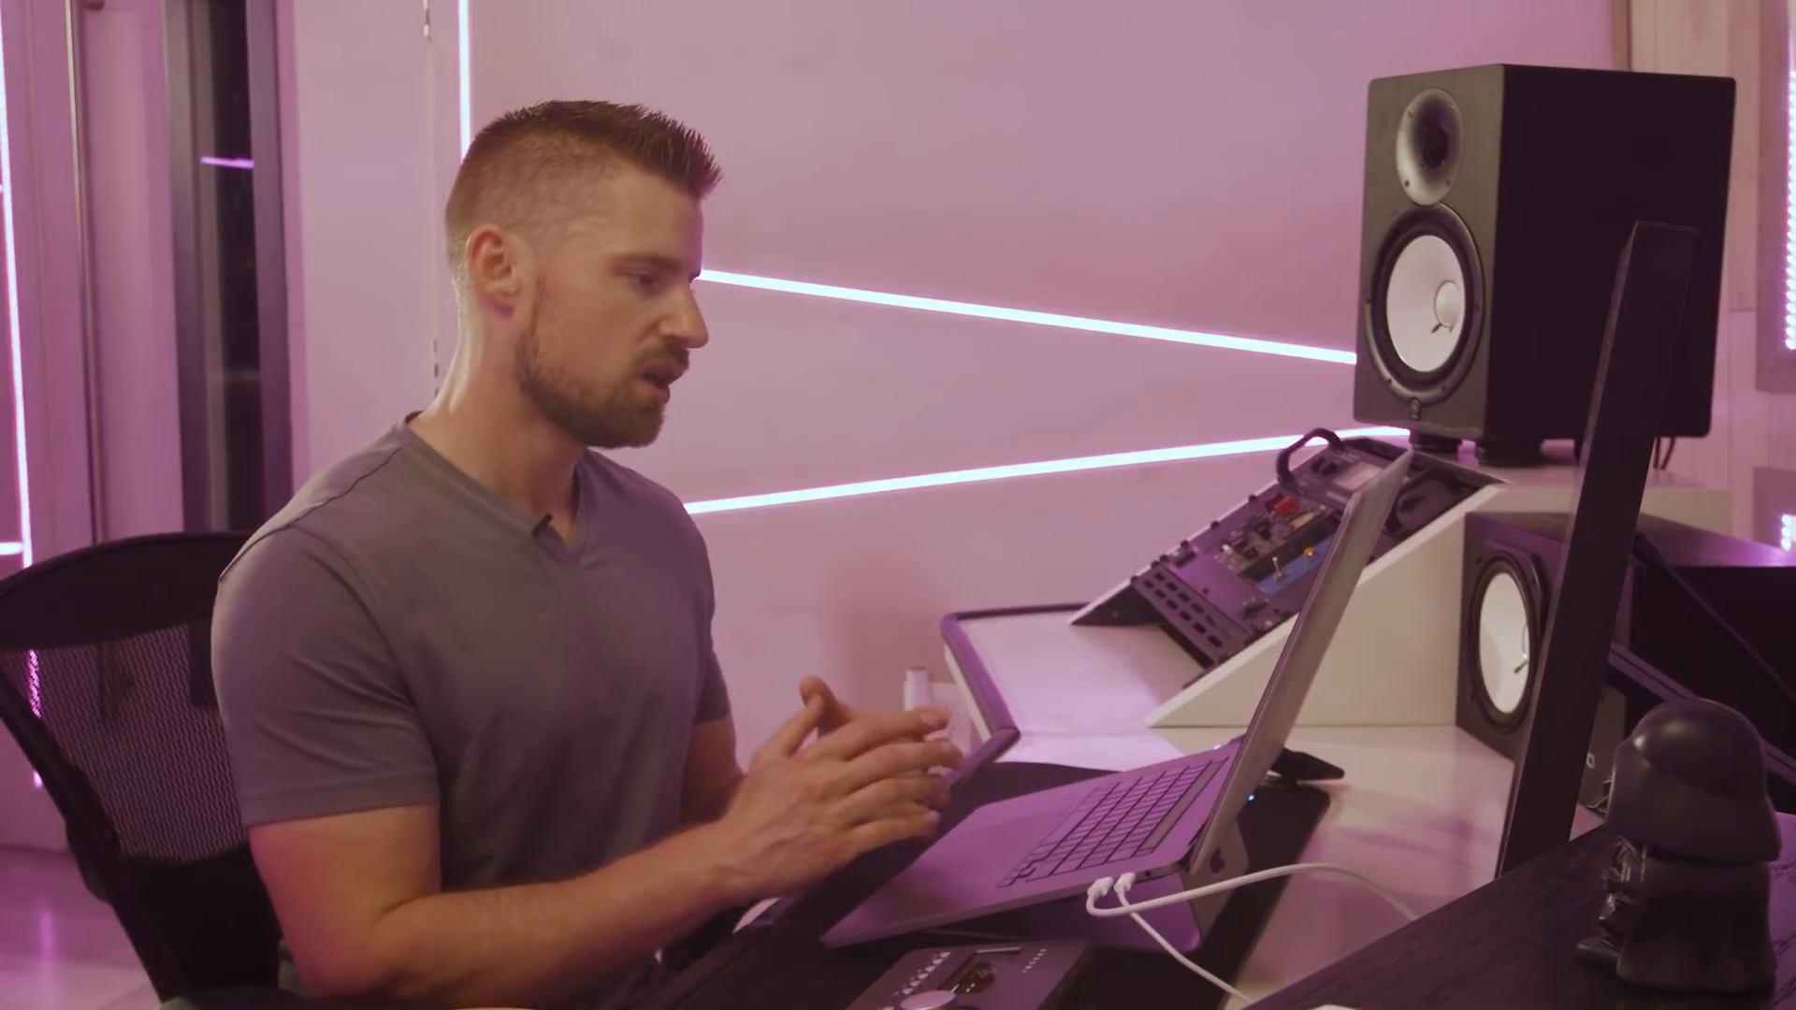
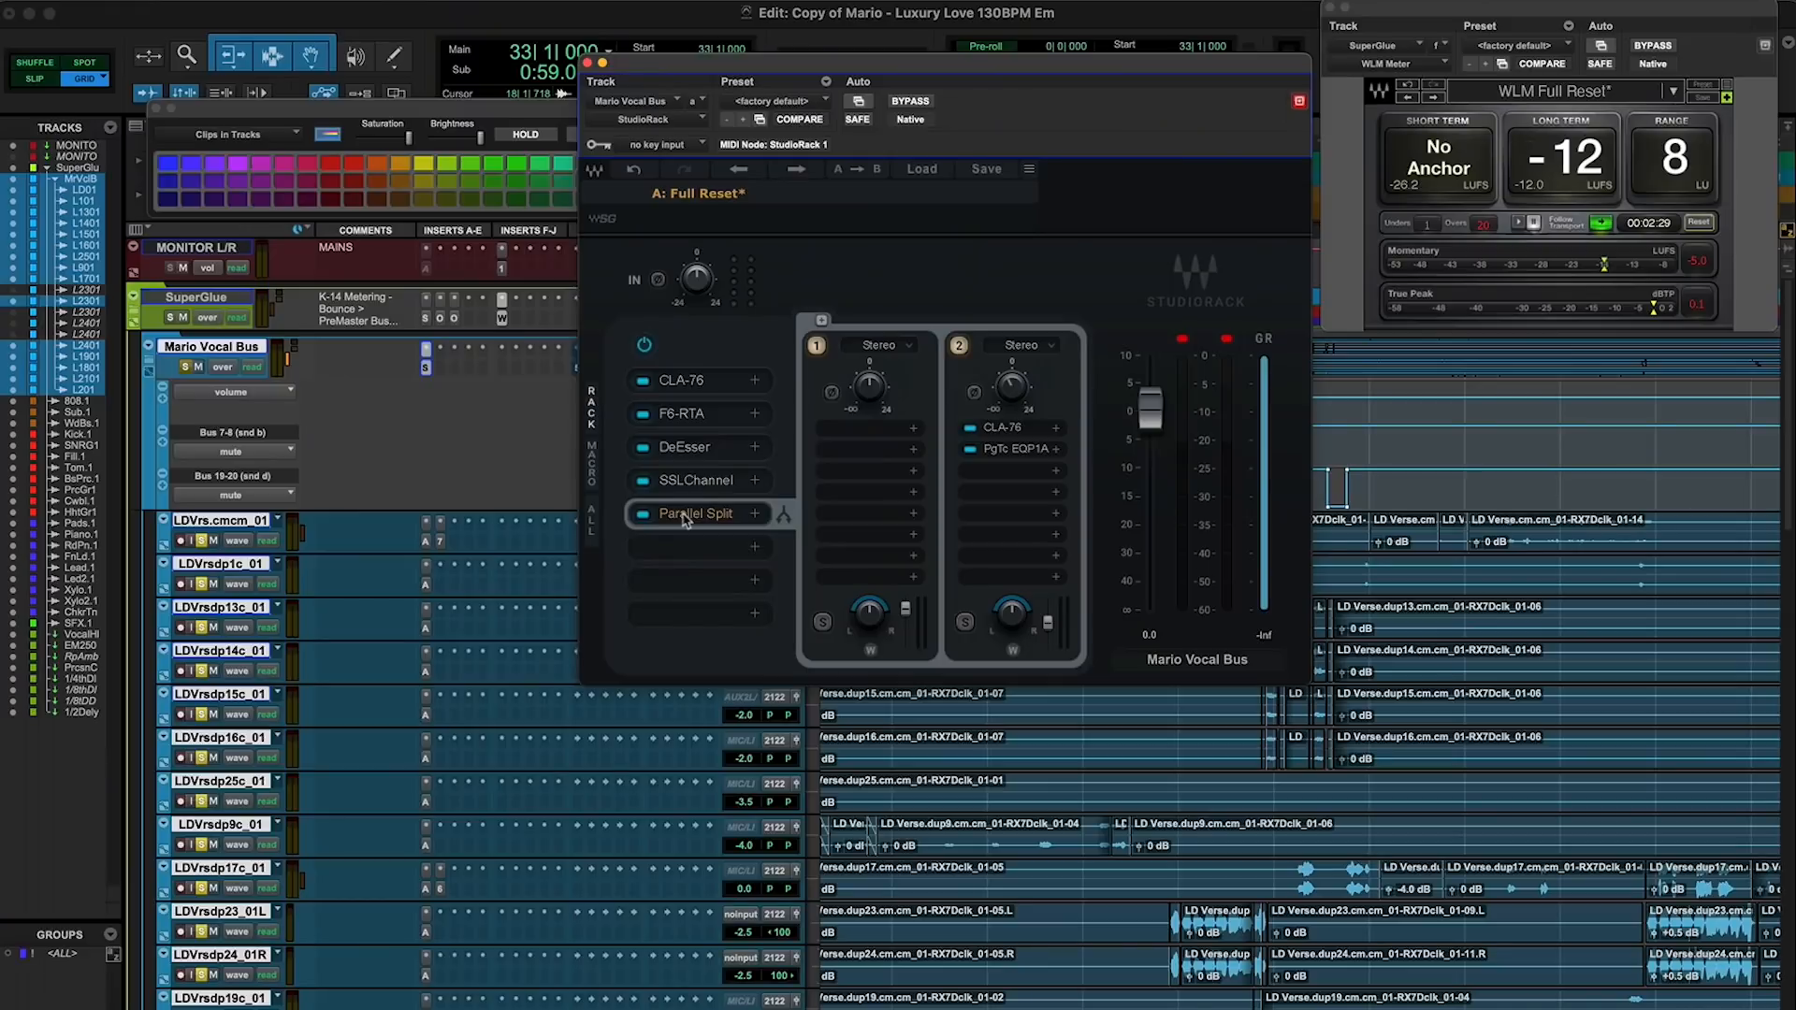
{"action": "key", "text": "space"}
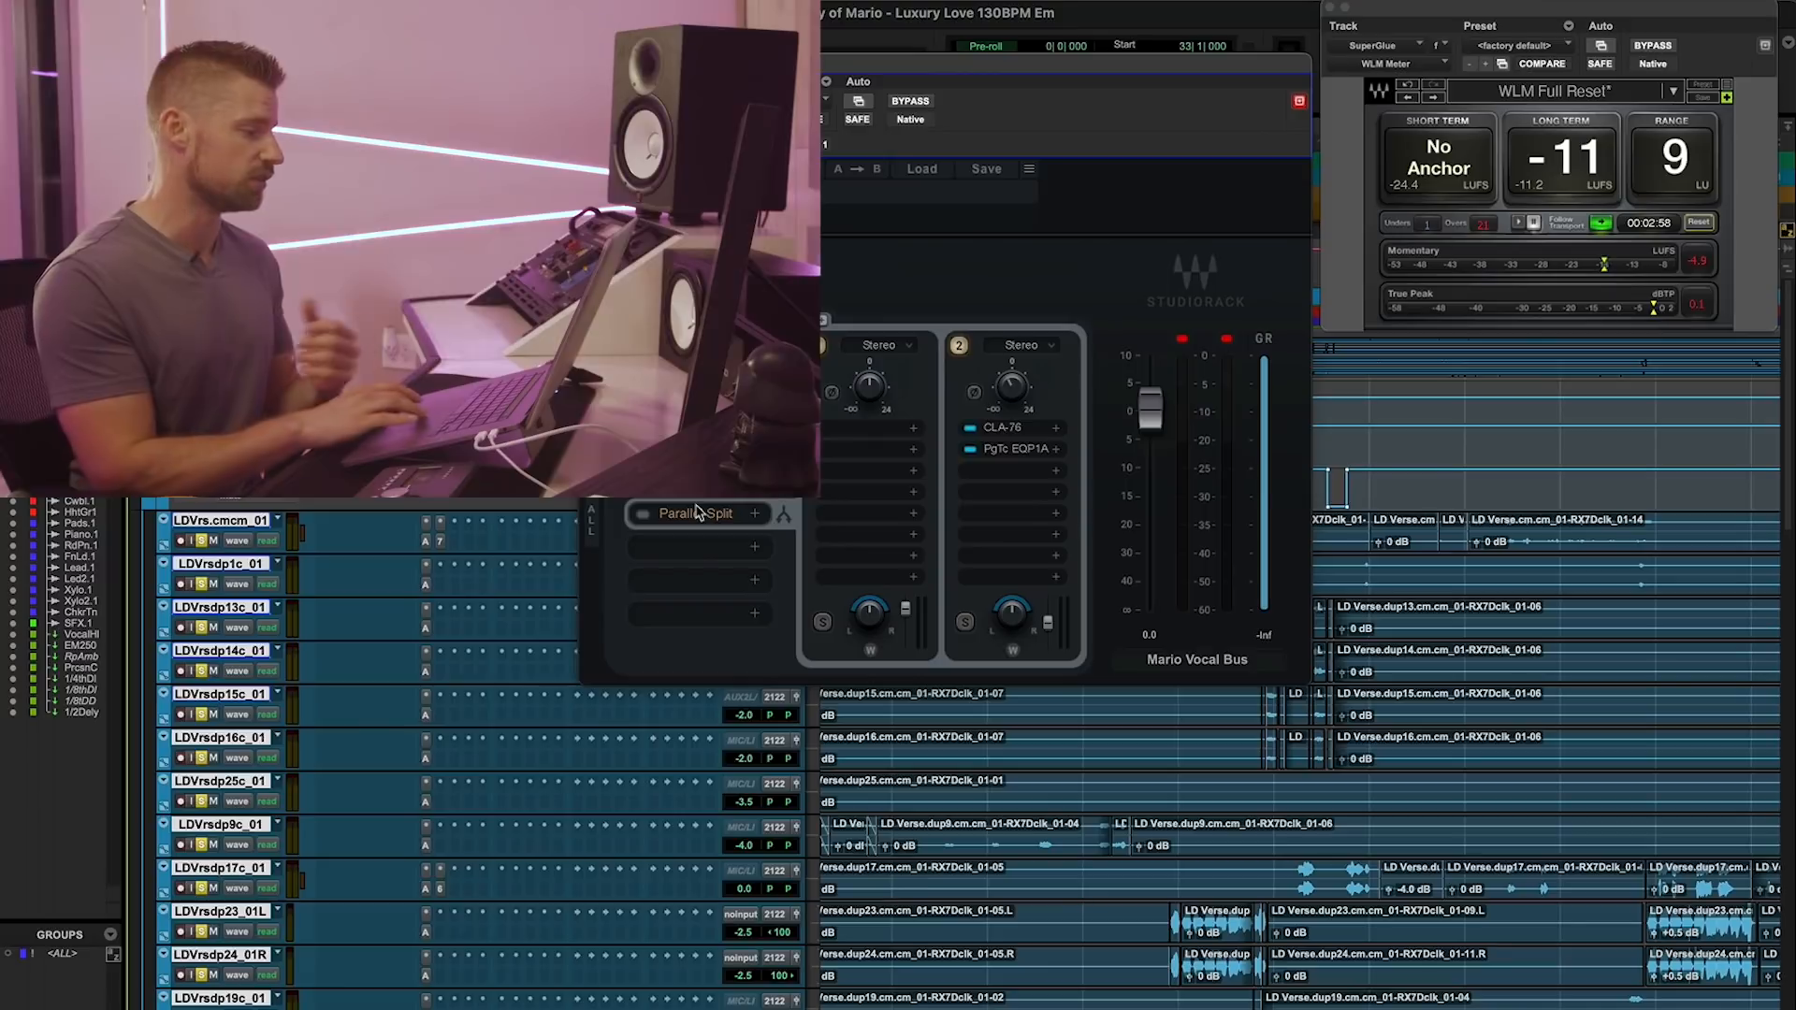
{"action": "left_click", "coordinate": [588, 62]}
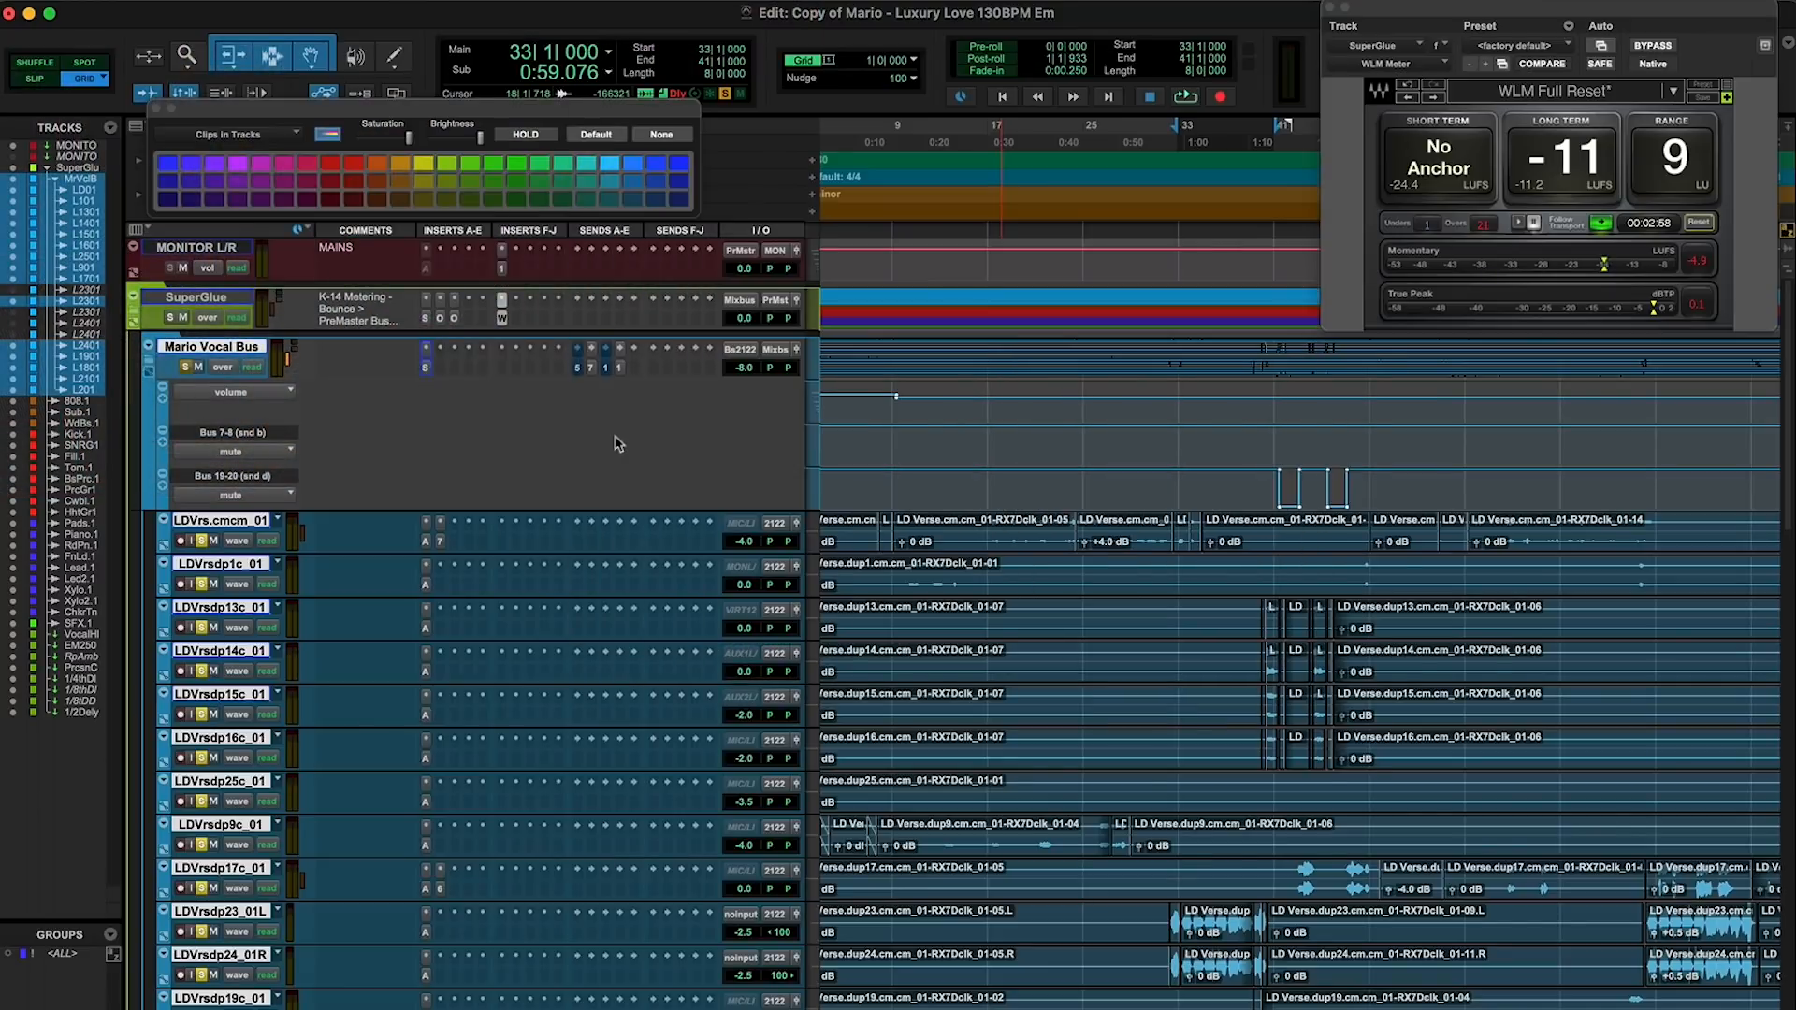
Select the bass and drum tracks from 808.1 through Hihat Group.1 and solo them
{"action": "scroll", "coordinate": [615, 444], "scroll_direction": "down", "scroll_amount": 10}
{"action": "scroll", "coordinate": [615, 443], "scroll_direction": "down", "scroll_amount": 4}
{"action": "scroll", "coordinate": [615, 443], "scroll_direction": "right", "scroll_amount": 1}
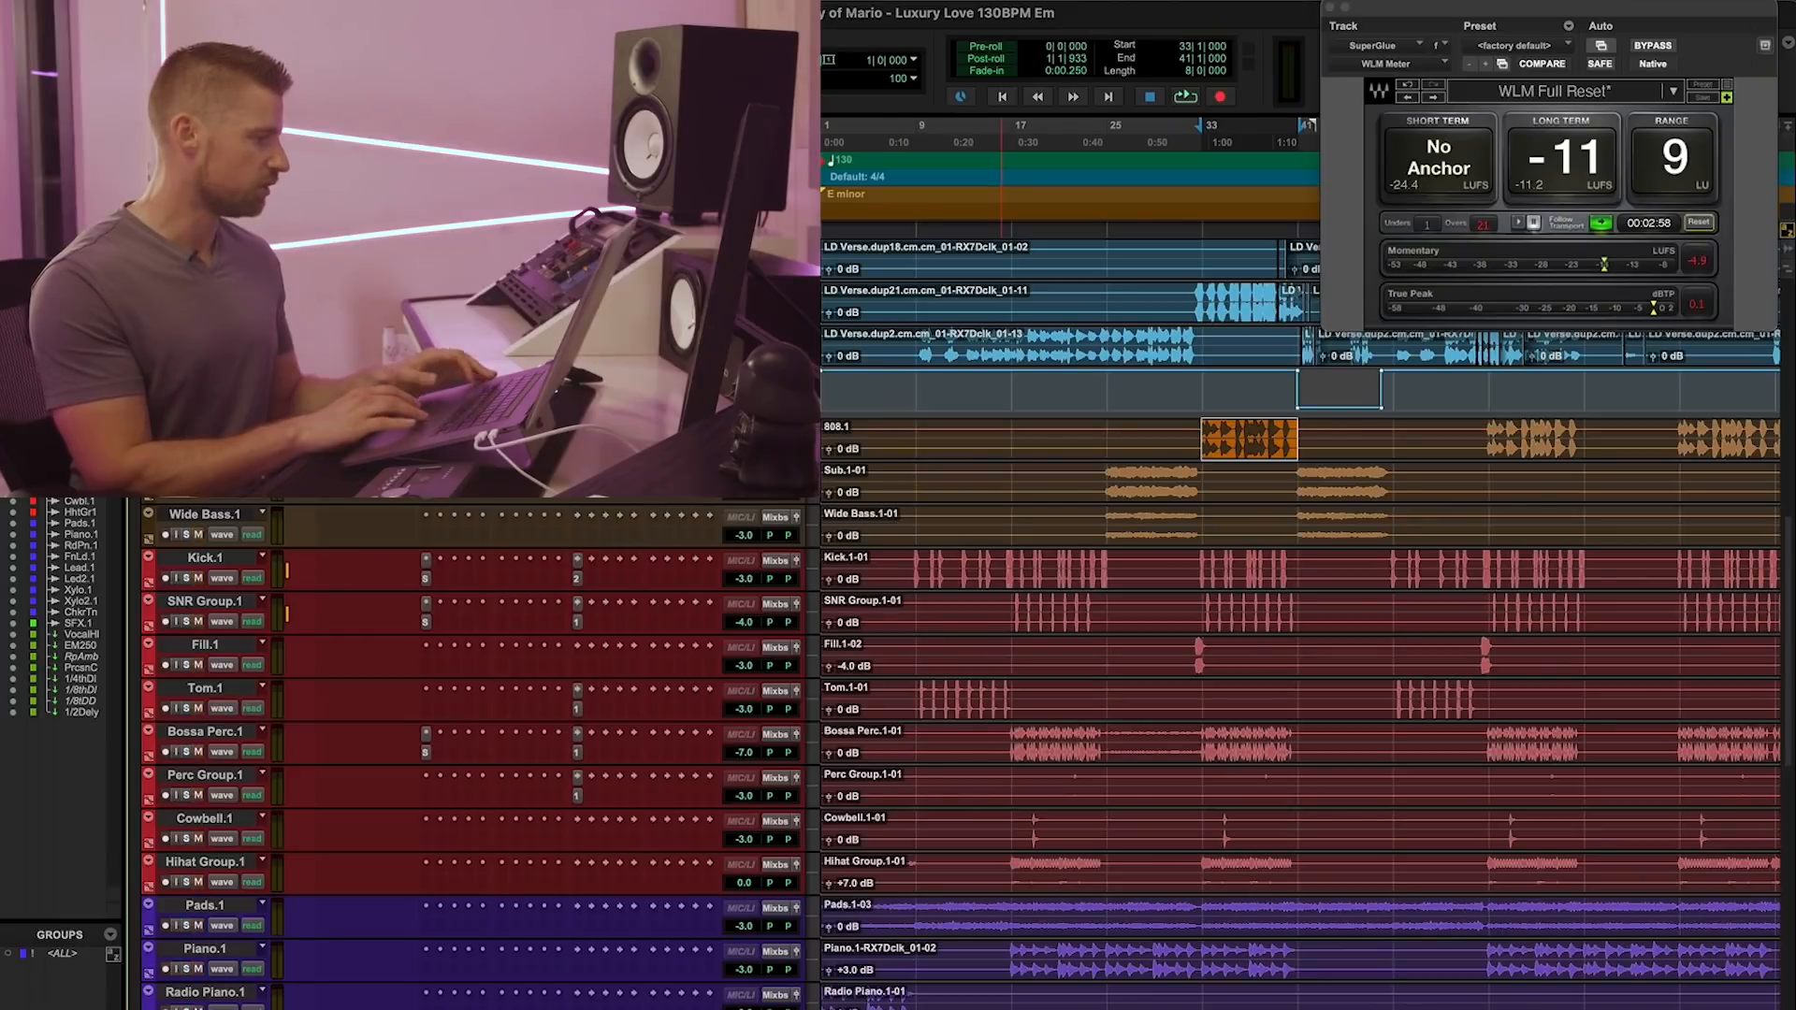
{"action": "left_click", "coordinate": [190, 868], "text": "shift"}
{"action": "key", "text": "shift+s"}
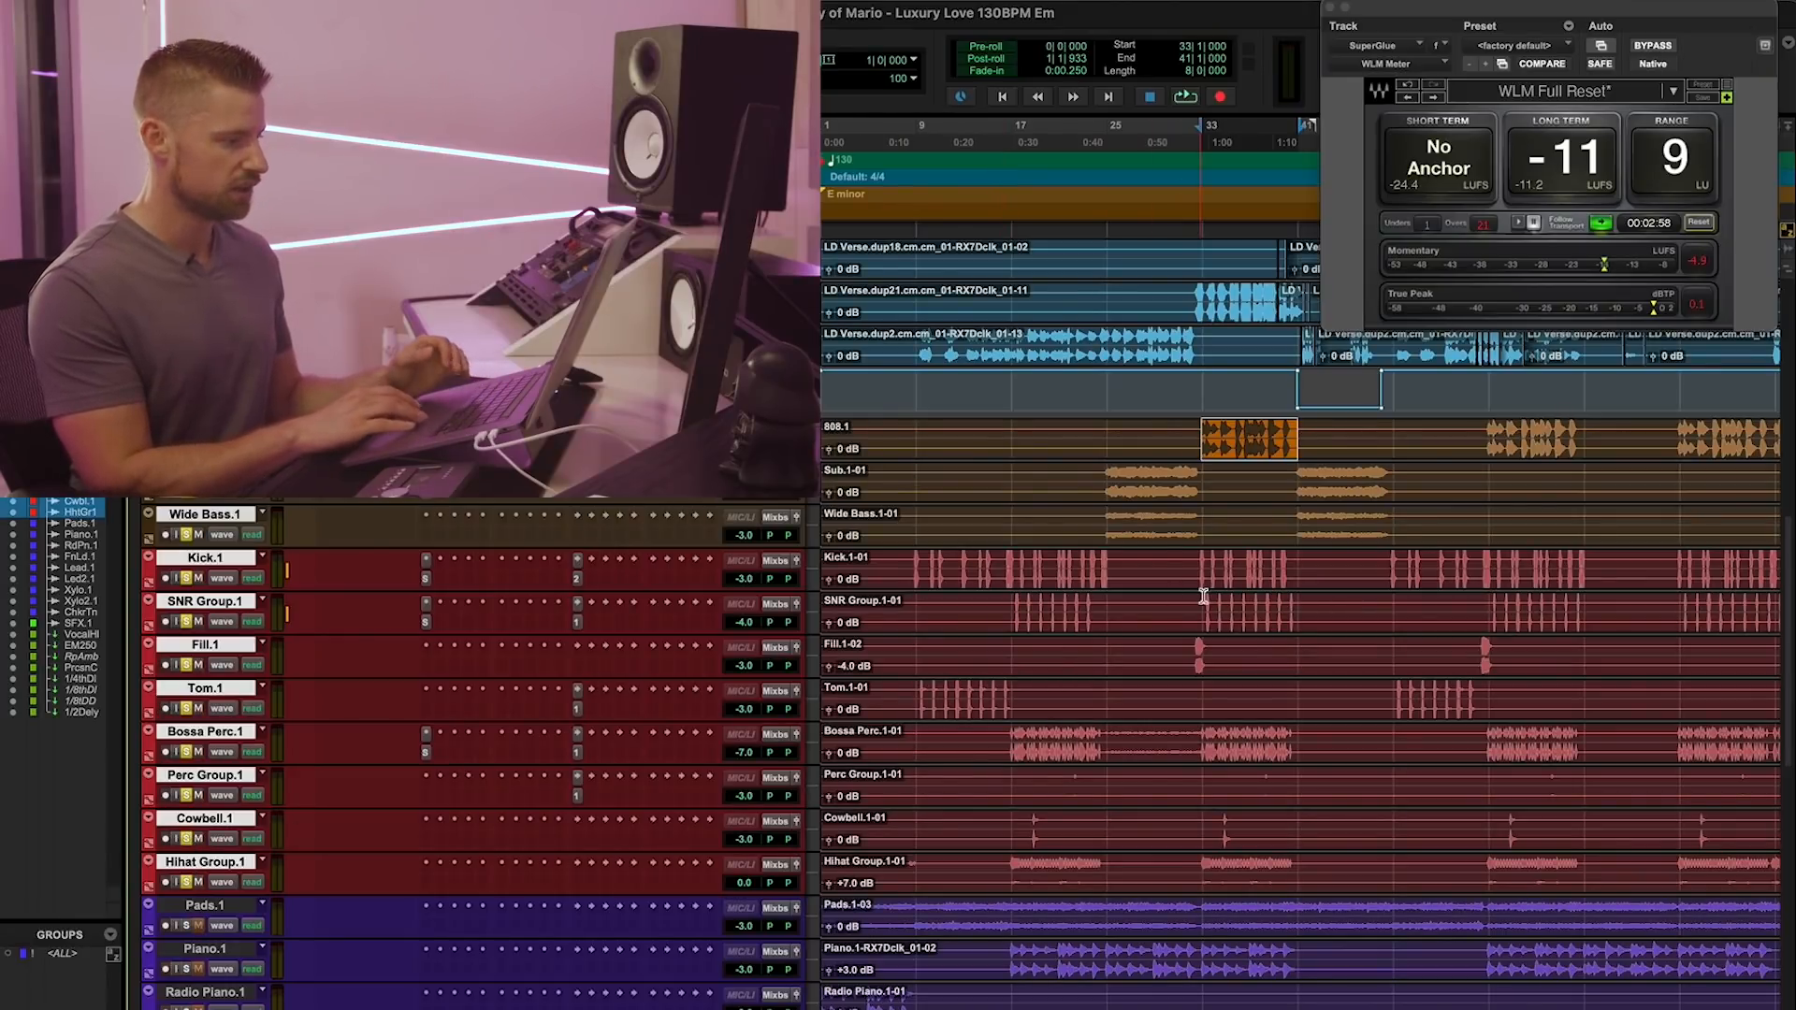
Select bars 25 to 41 on the Sub.1 and Wide Bass.1 tracks and play back the soloed bass and drums
{"action": "left_click_drag", "start_coordinate": [1106, 477], "coordinate": [1289, 527]}
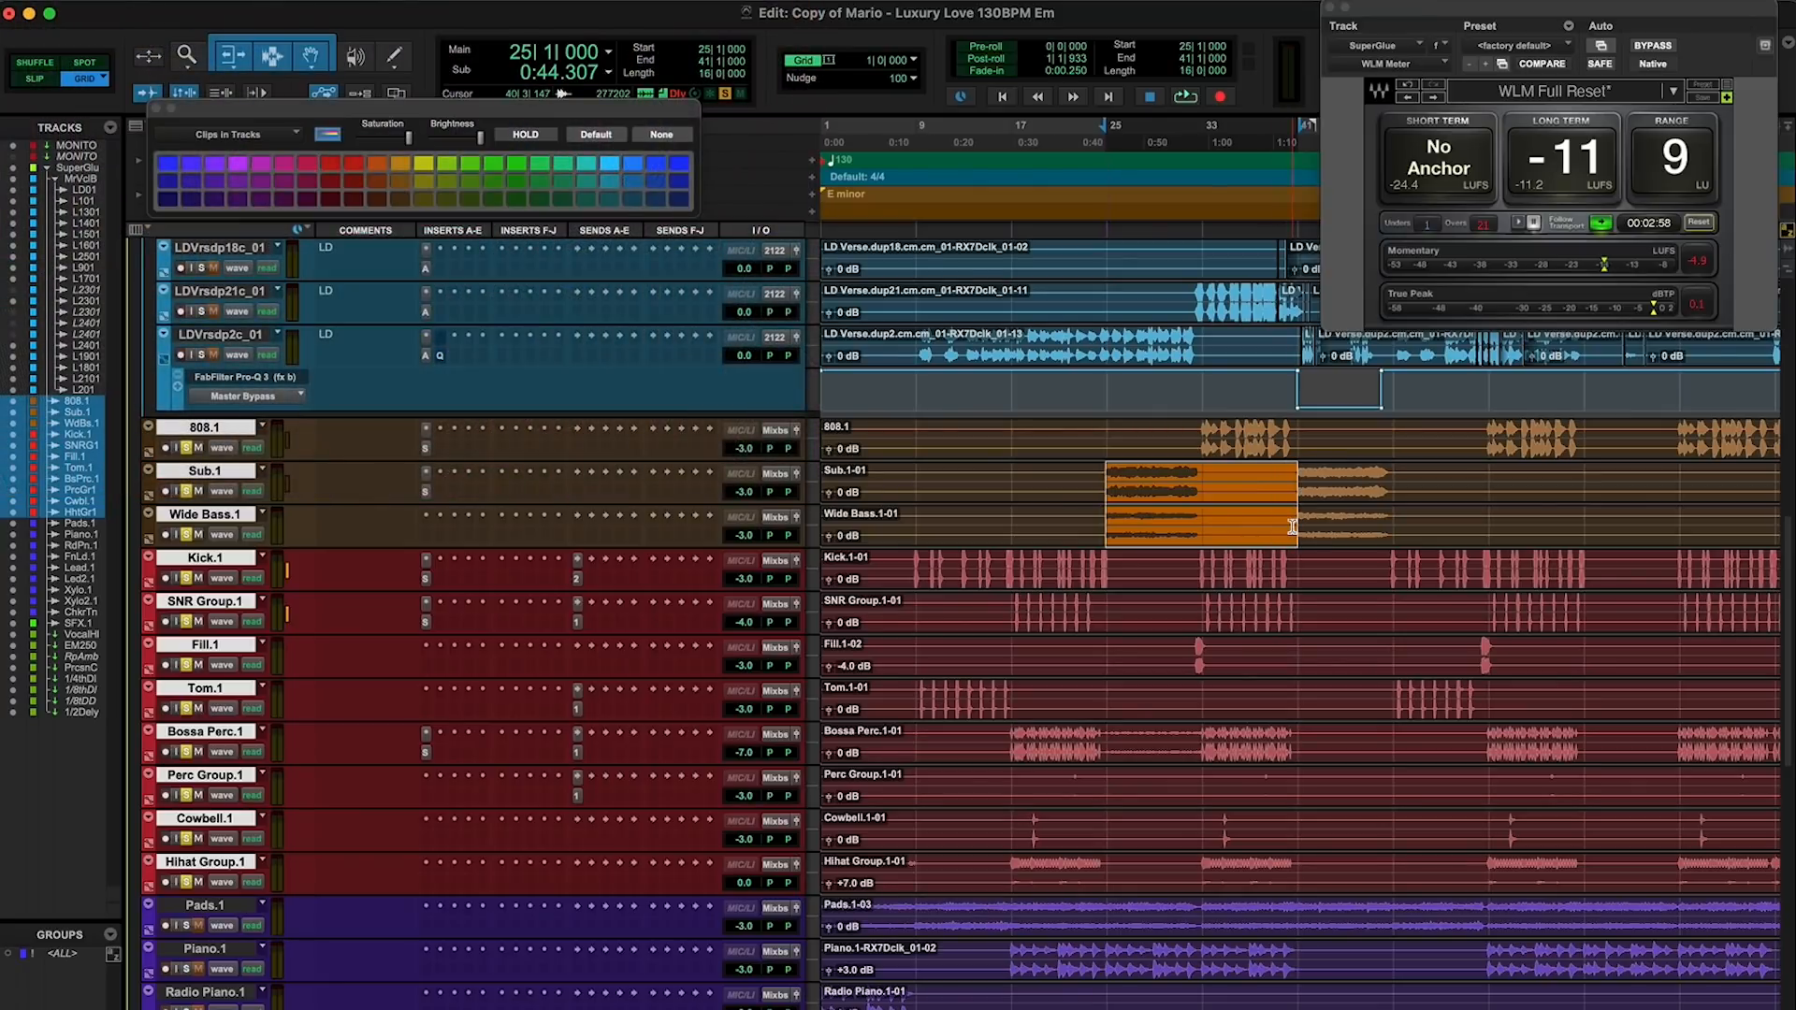
{"action": "key", "text": "space"}
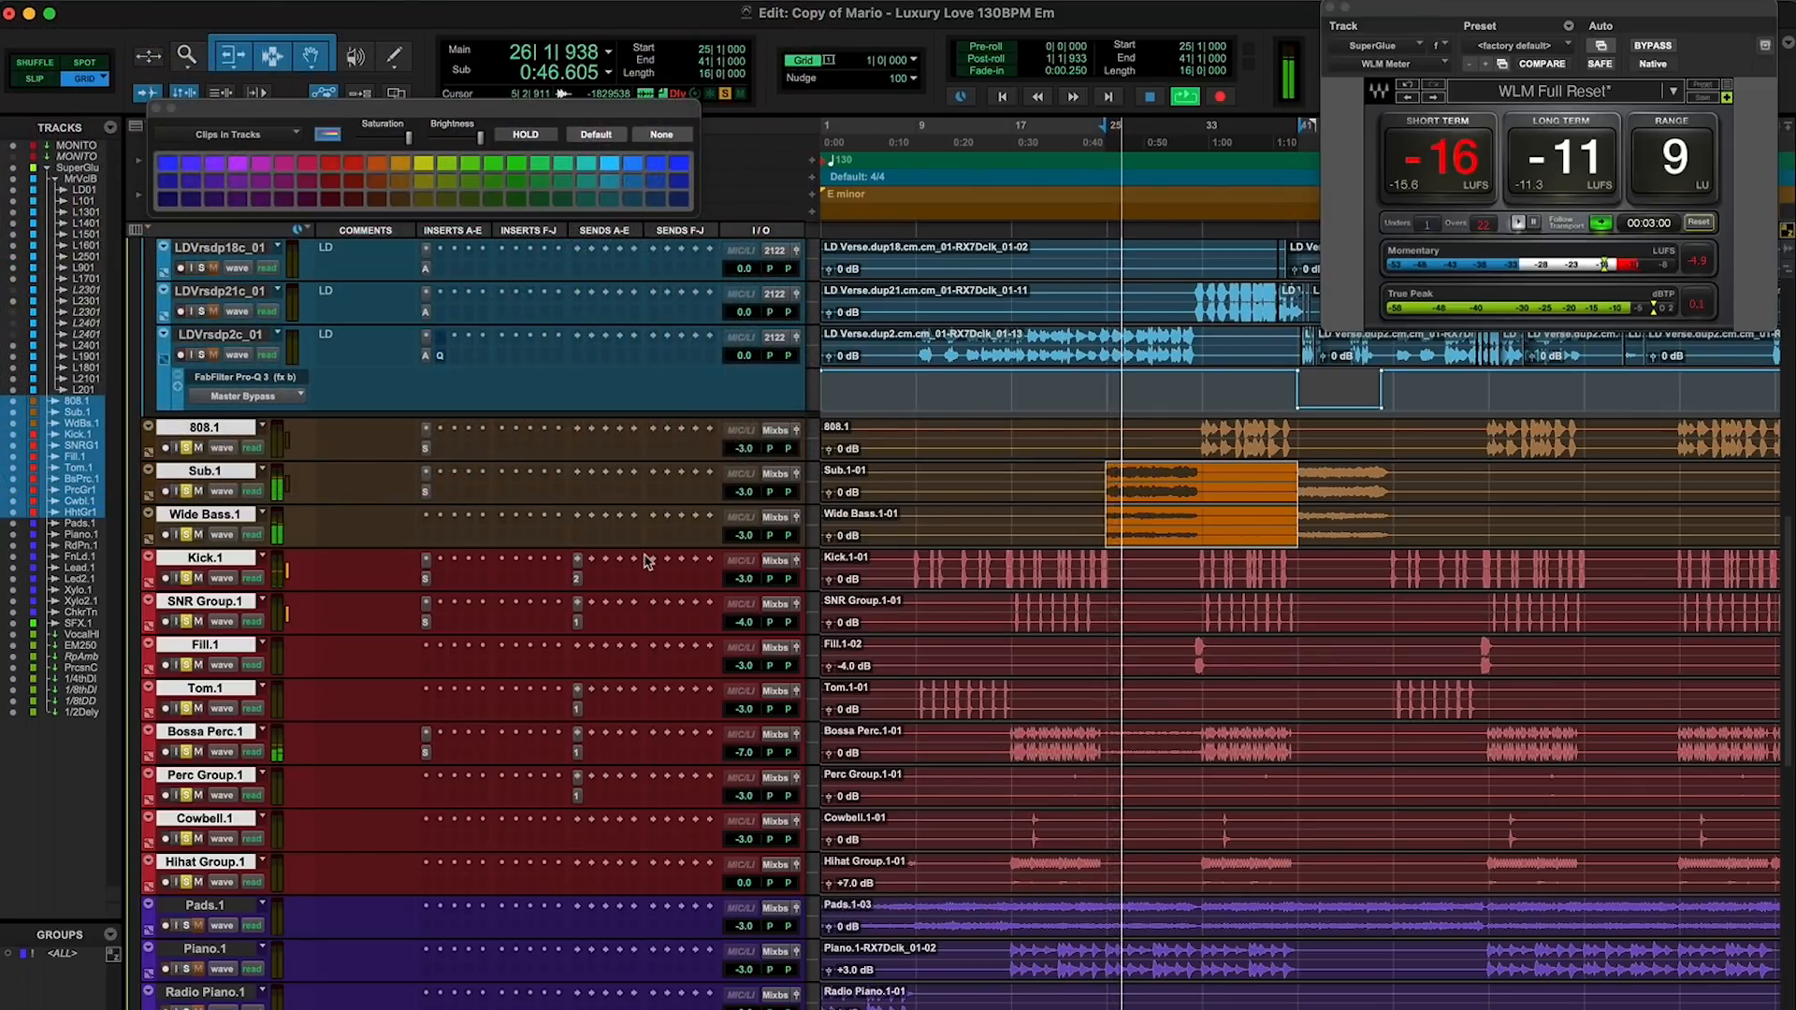
{"action": "scroll", "coordinate": [645, 561], "scroll_direction": "right", "scroll_amount": 5}
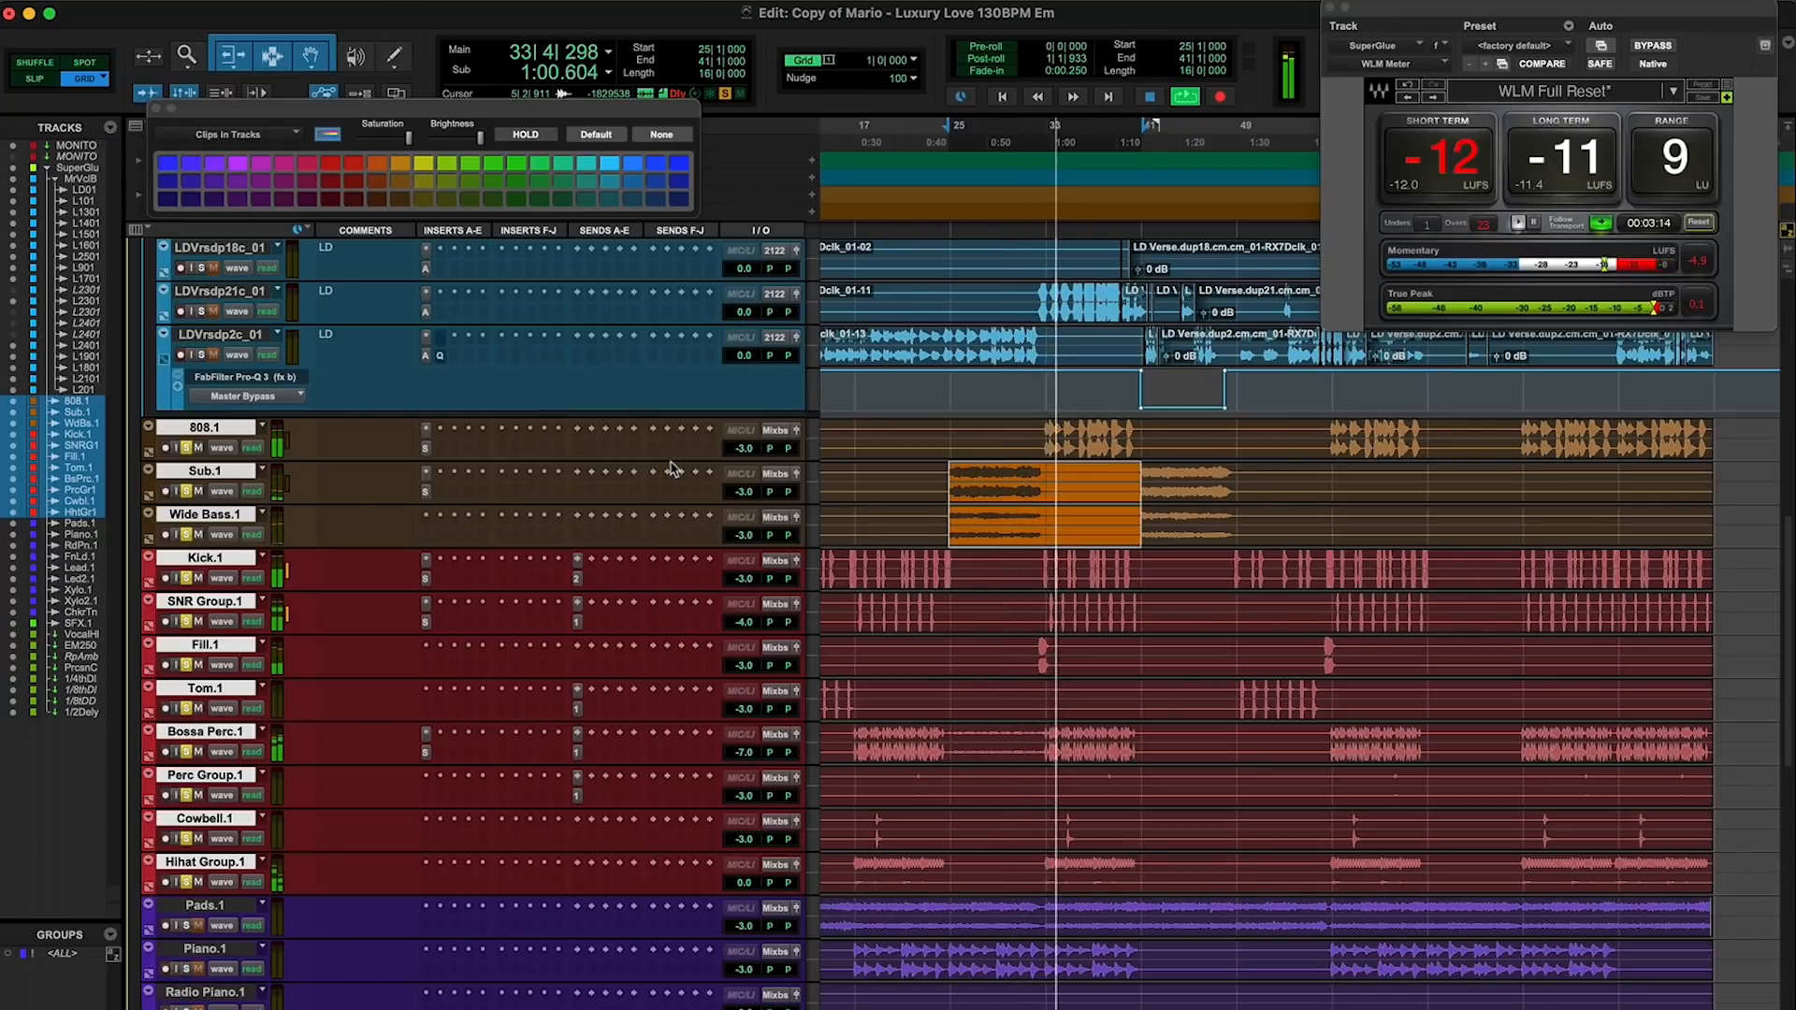
{"action": "scroll", "coordinate": [670, 468], "scroll_direction": "up", "scroll_amount": 1}
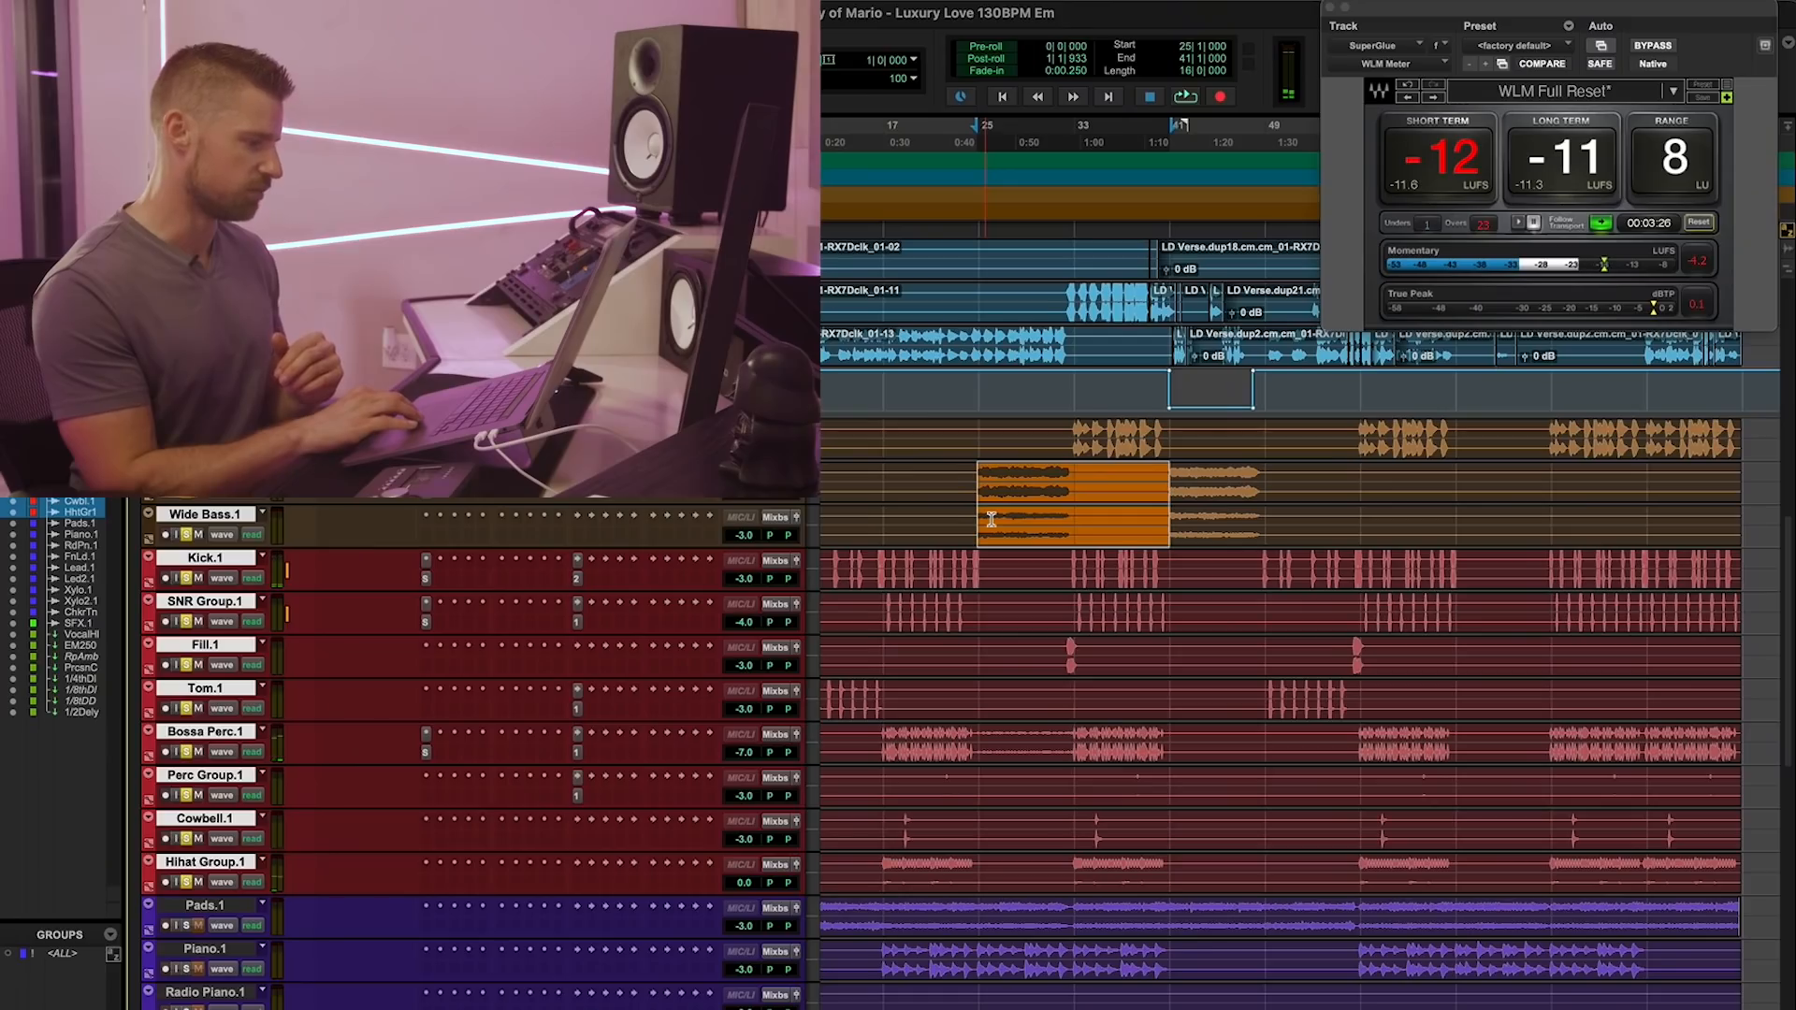
{"action": "key", "text": "super+z"}
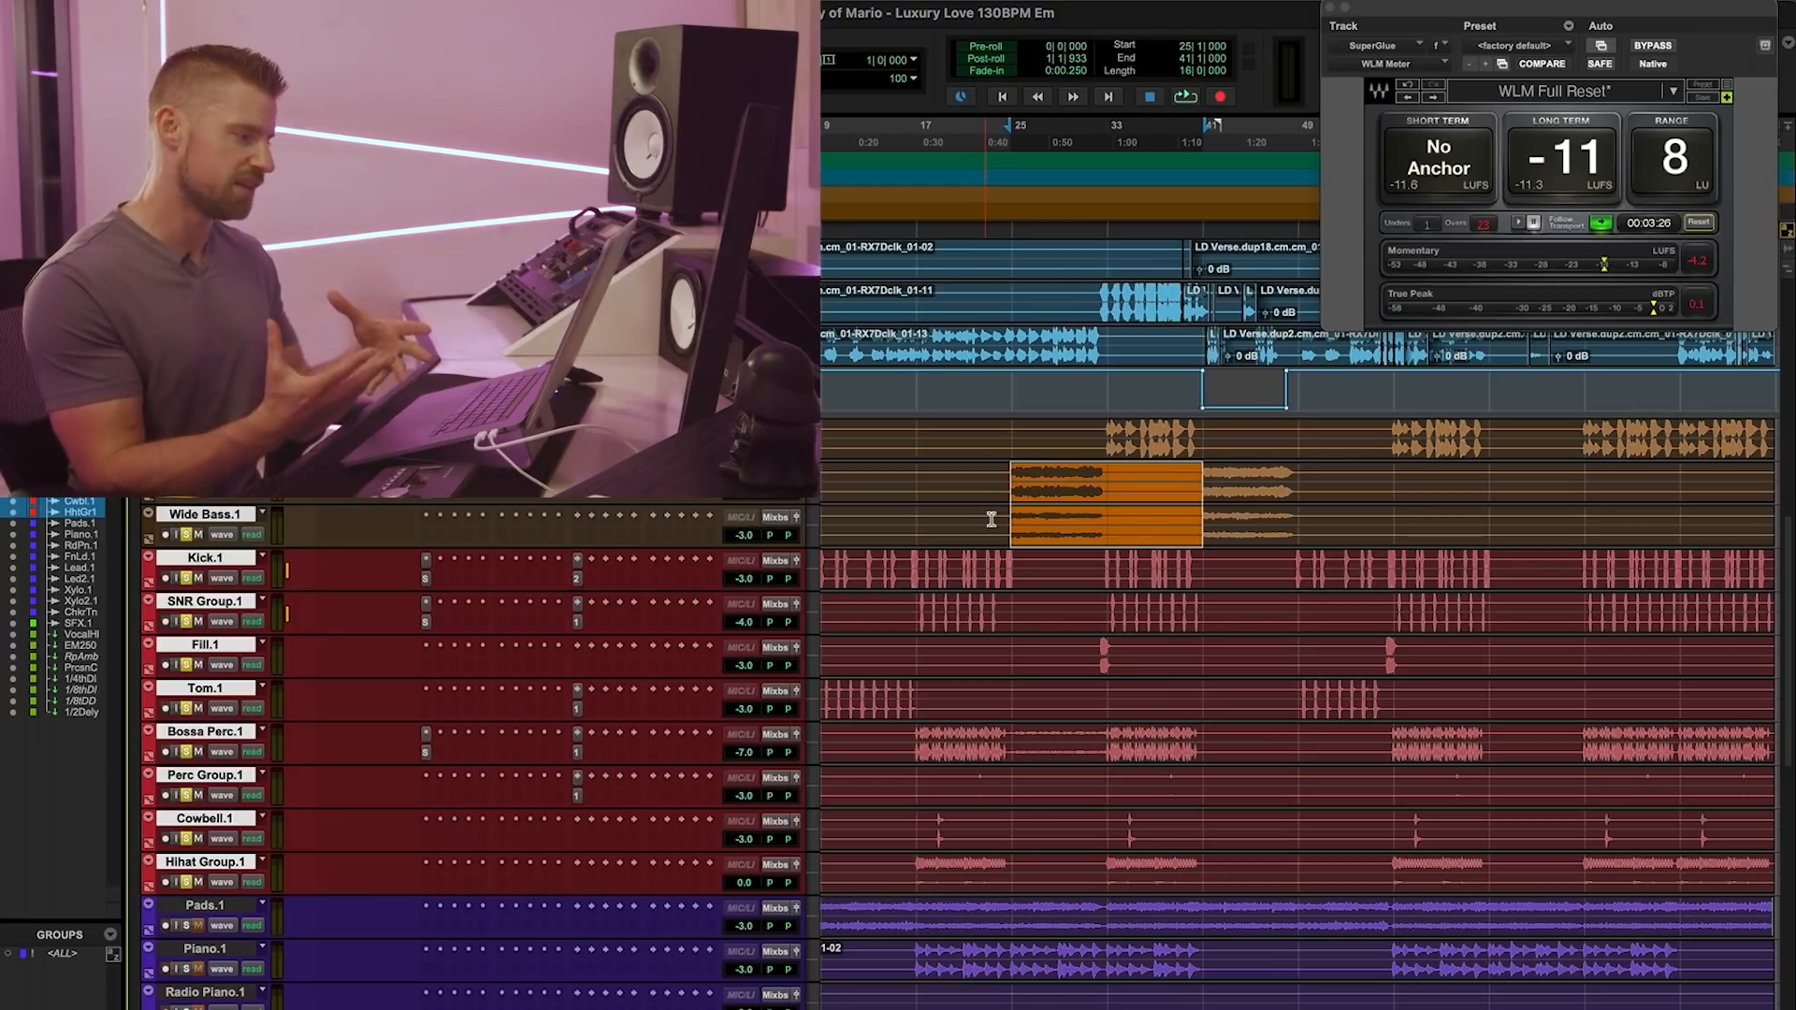
Select bars 33 to 41 on the 808.1 track, and open its StudioRack and the C6-SideChain in slot 1
{"action": "left_click", "coordinate": [1105, 428]}
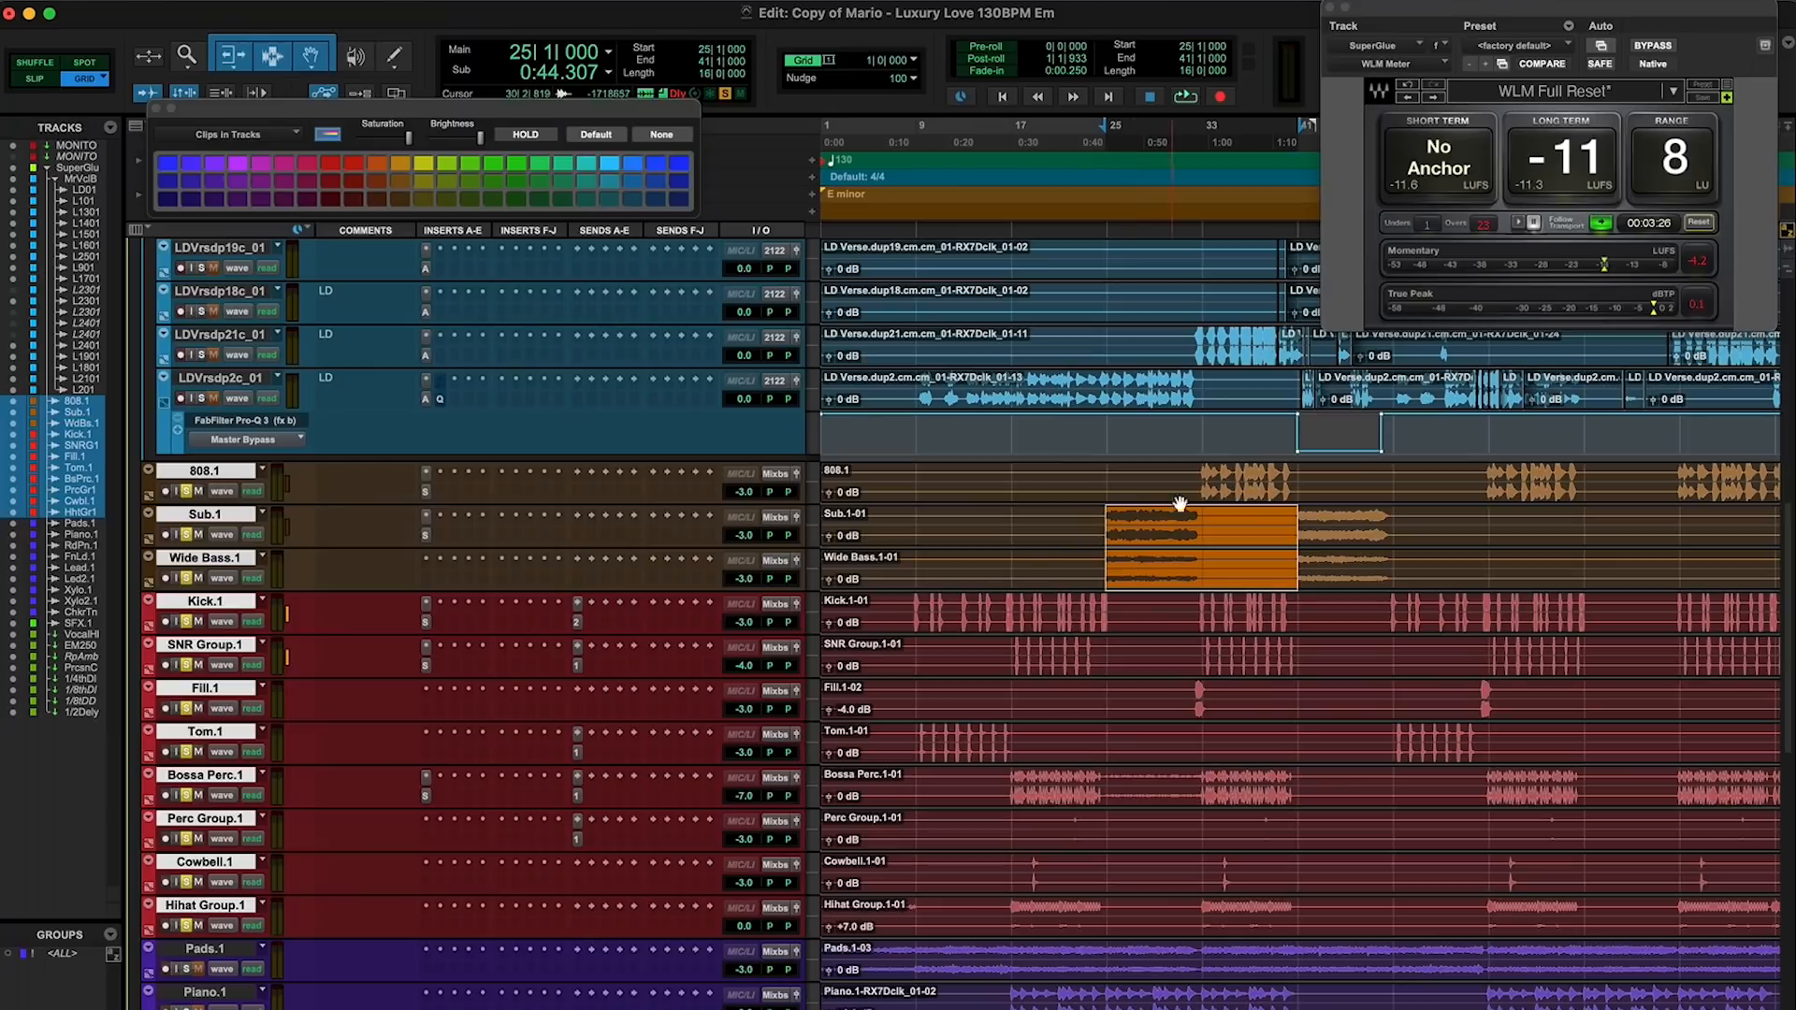
{"action": "left_click", "coordinate": [1206, 468]}
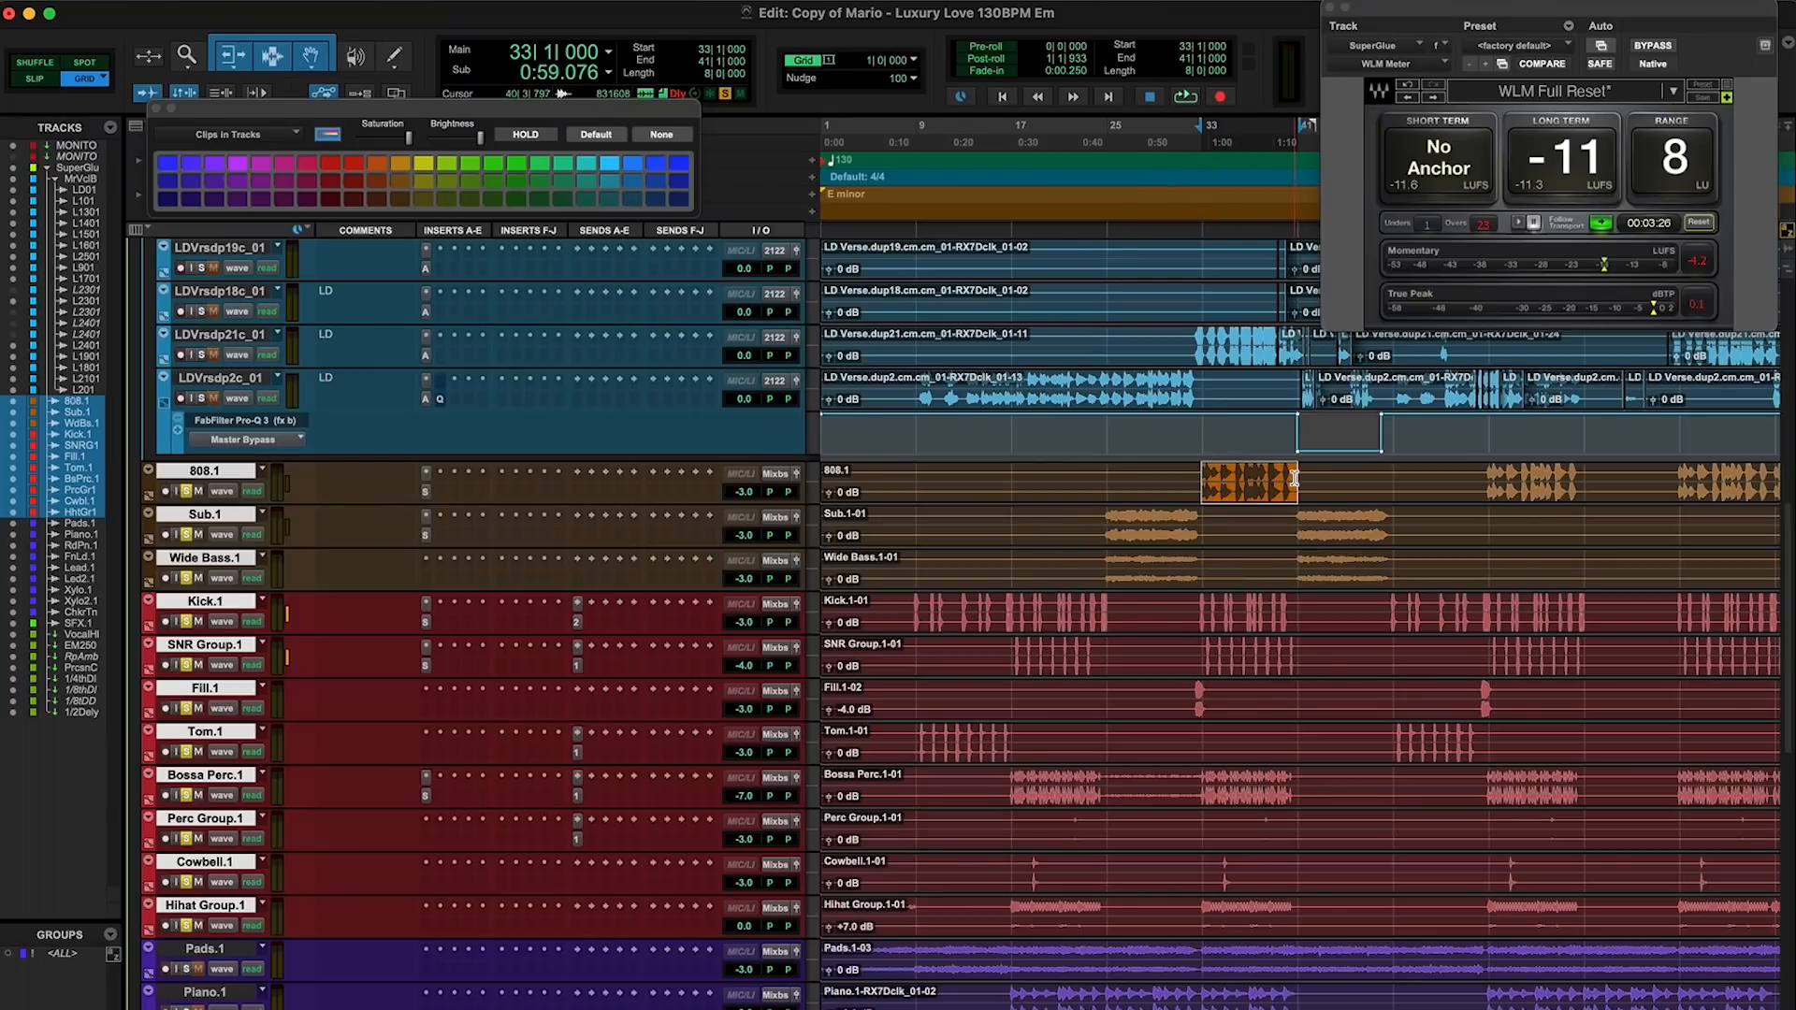
{"action": "left_click", "coordinate": [426, 492]}
{"action": "left_click_drag", "start_coordinate": [964, 85], "coordinate": [784, 24]}
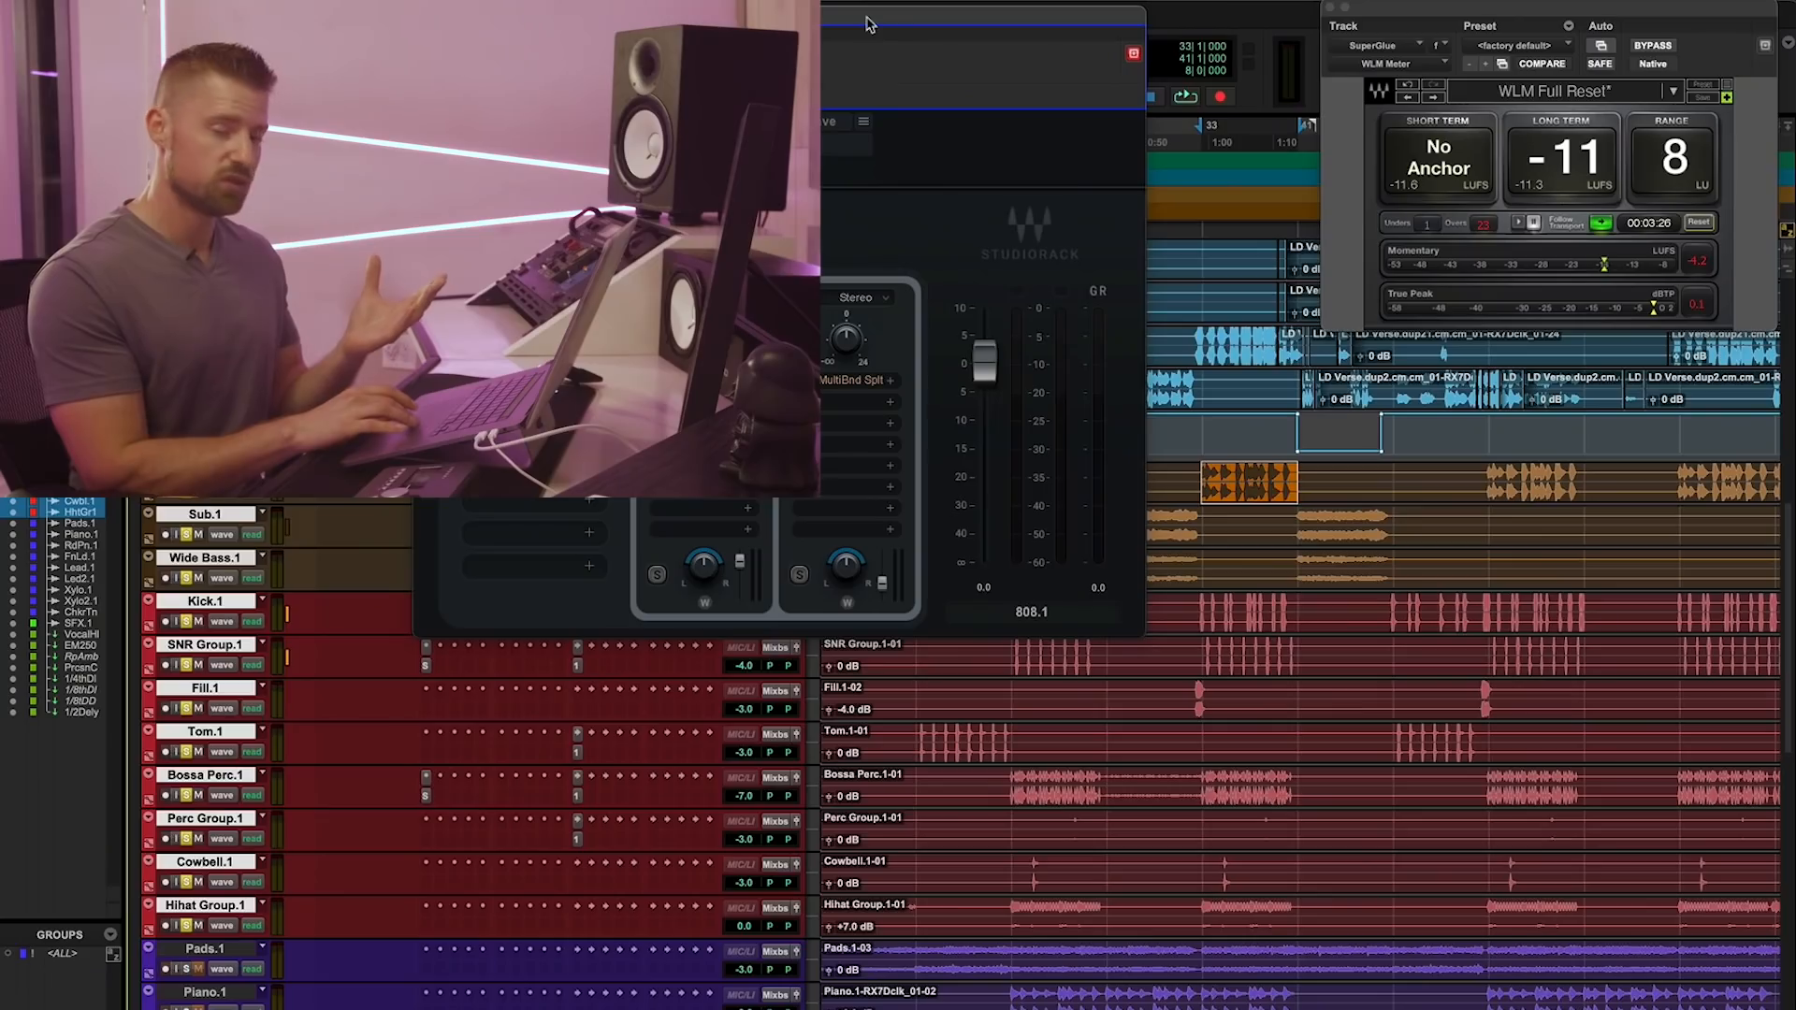
{"action": "mouse_move", "coordinate": [866, 25]}
{"action": "left_mouse_down"}
{"action": "mouse_move", "coordinate": [908, 19]}
{"action": "mouse_move", "coordinate": [798, 18]}
{"action": "mouse_move", "coordinate": [871, 16]}
{"action": "left_mouse_up"}
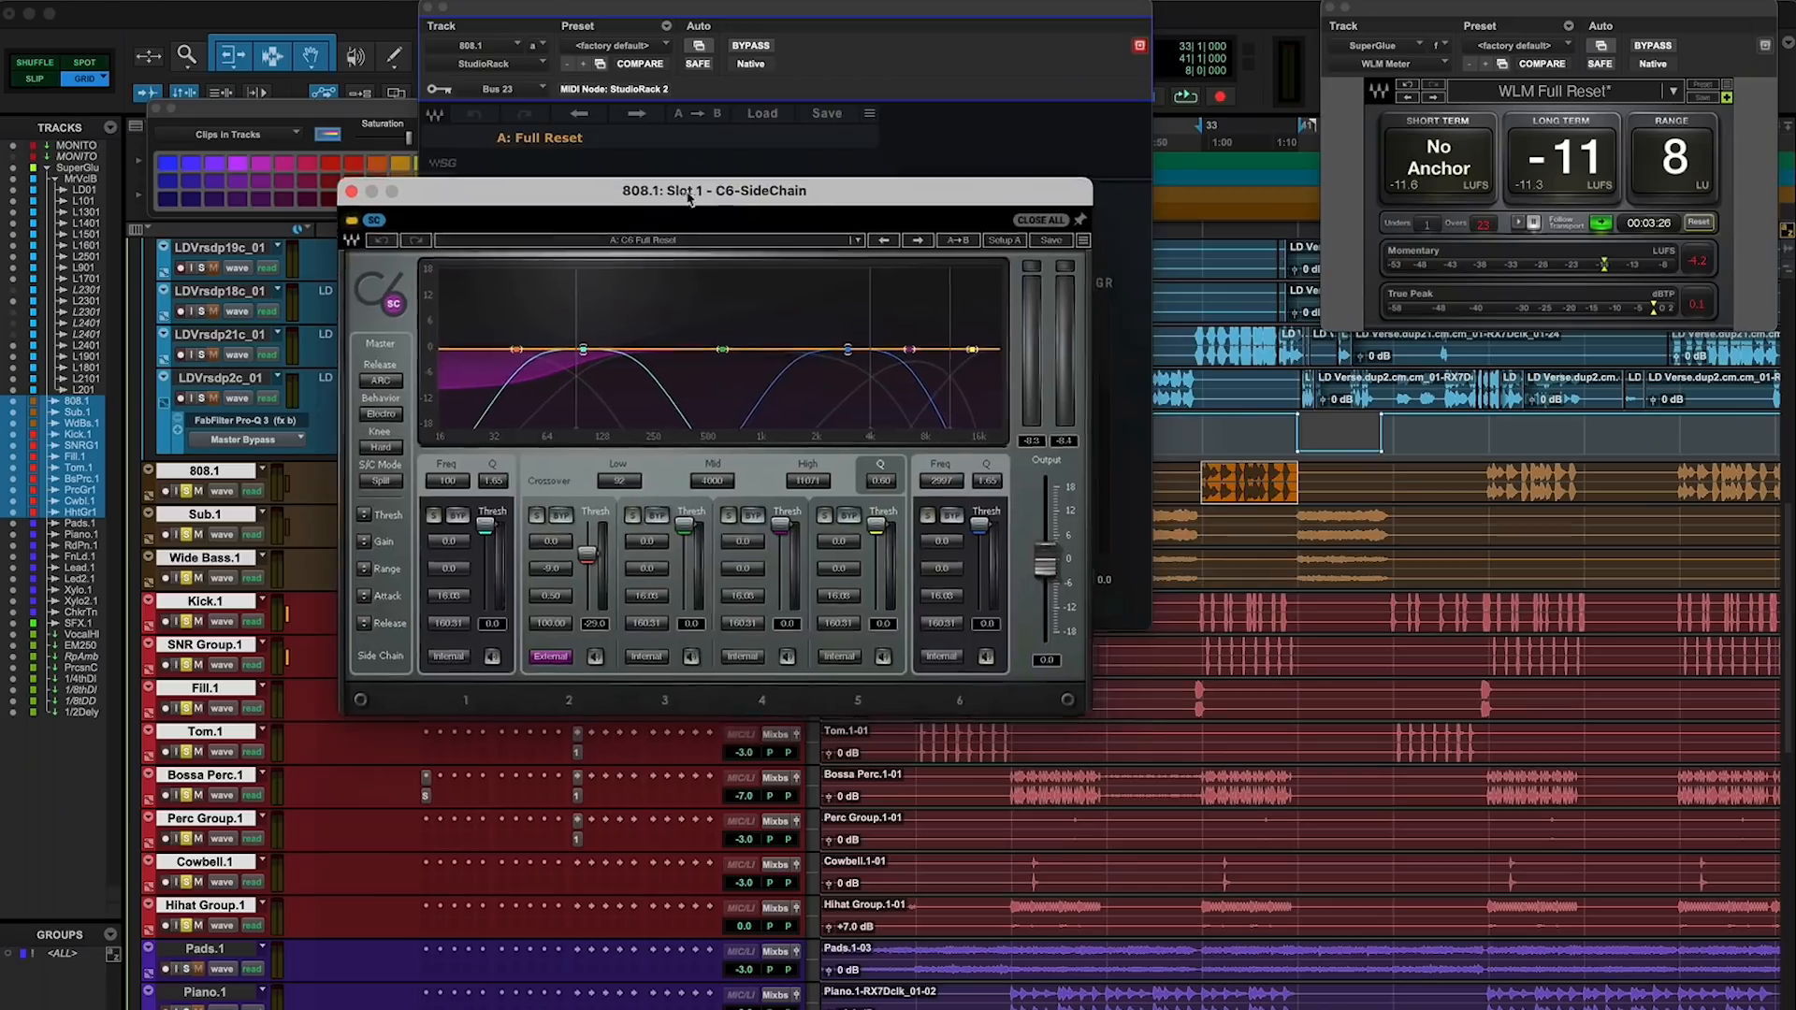
{"action": "left_click_drag", "start_coordinate": [681, 202], "coordinate": [760, 446]}
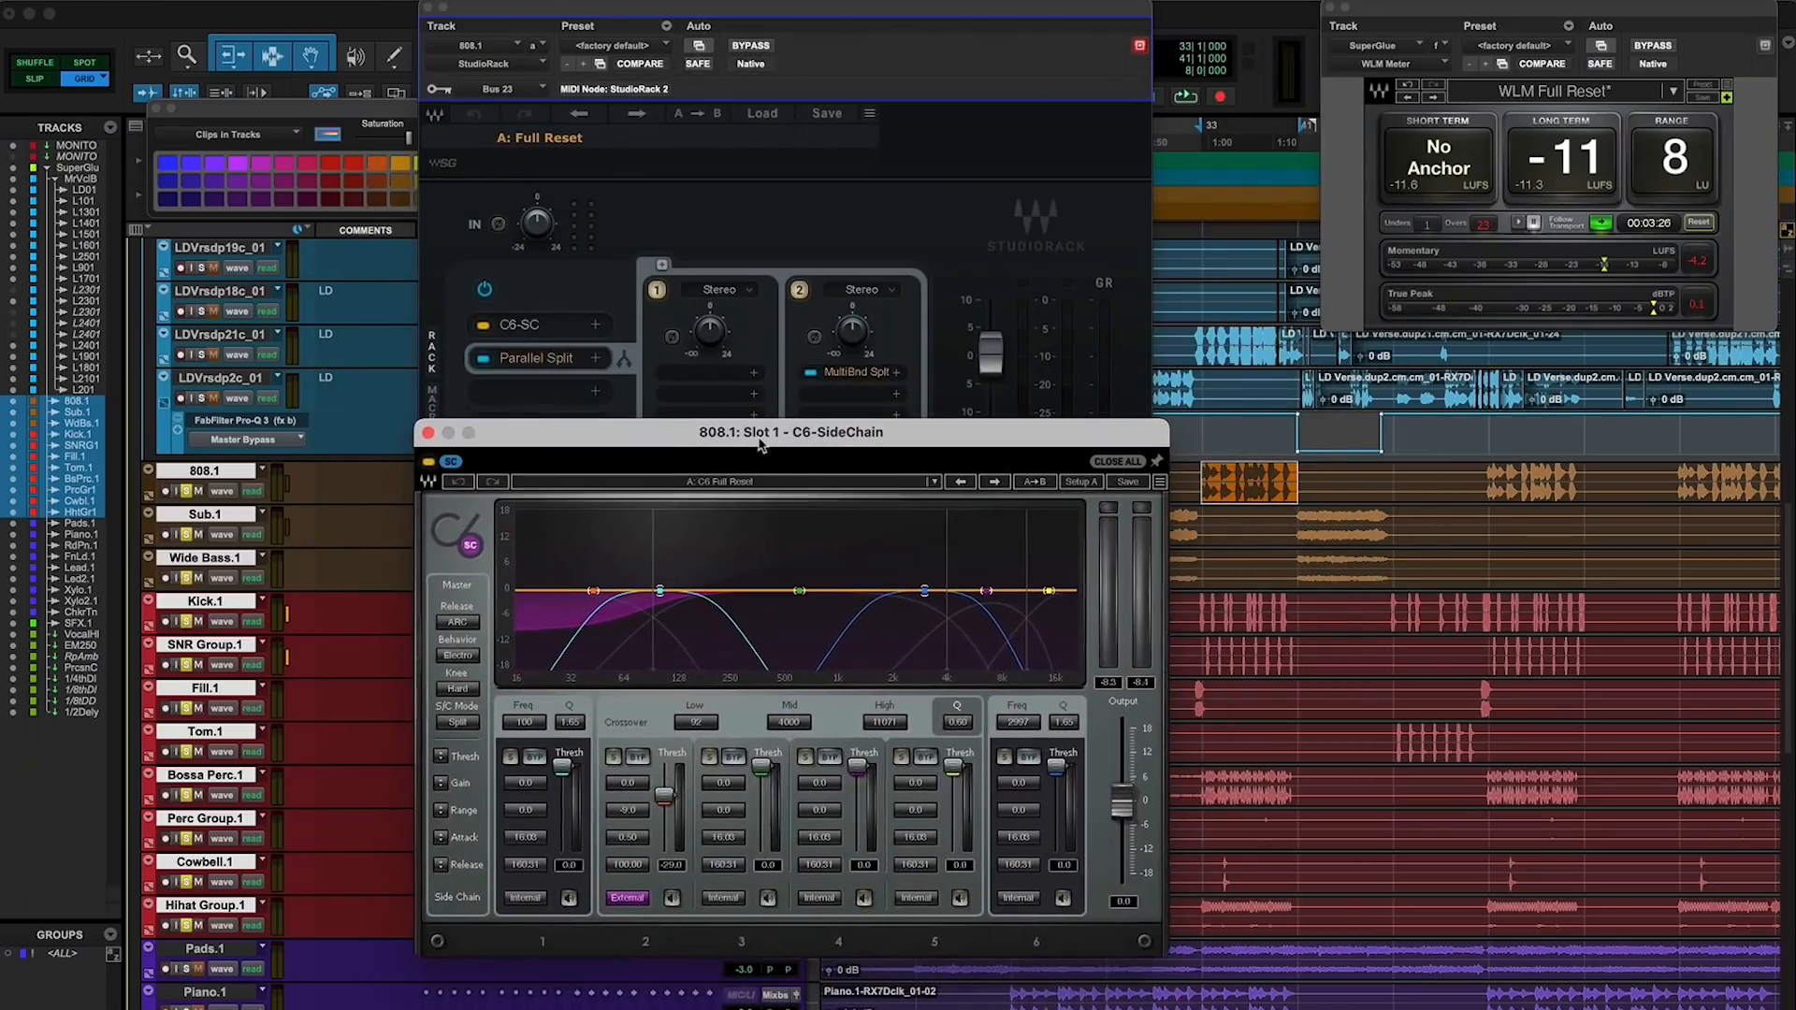
Solo only the three bass tracks and Kick.1, and compare the 808.1 rack bypassed and enabled during playback
{"action": "left_click", "coordinate": [188, 490]}
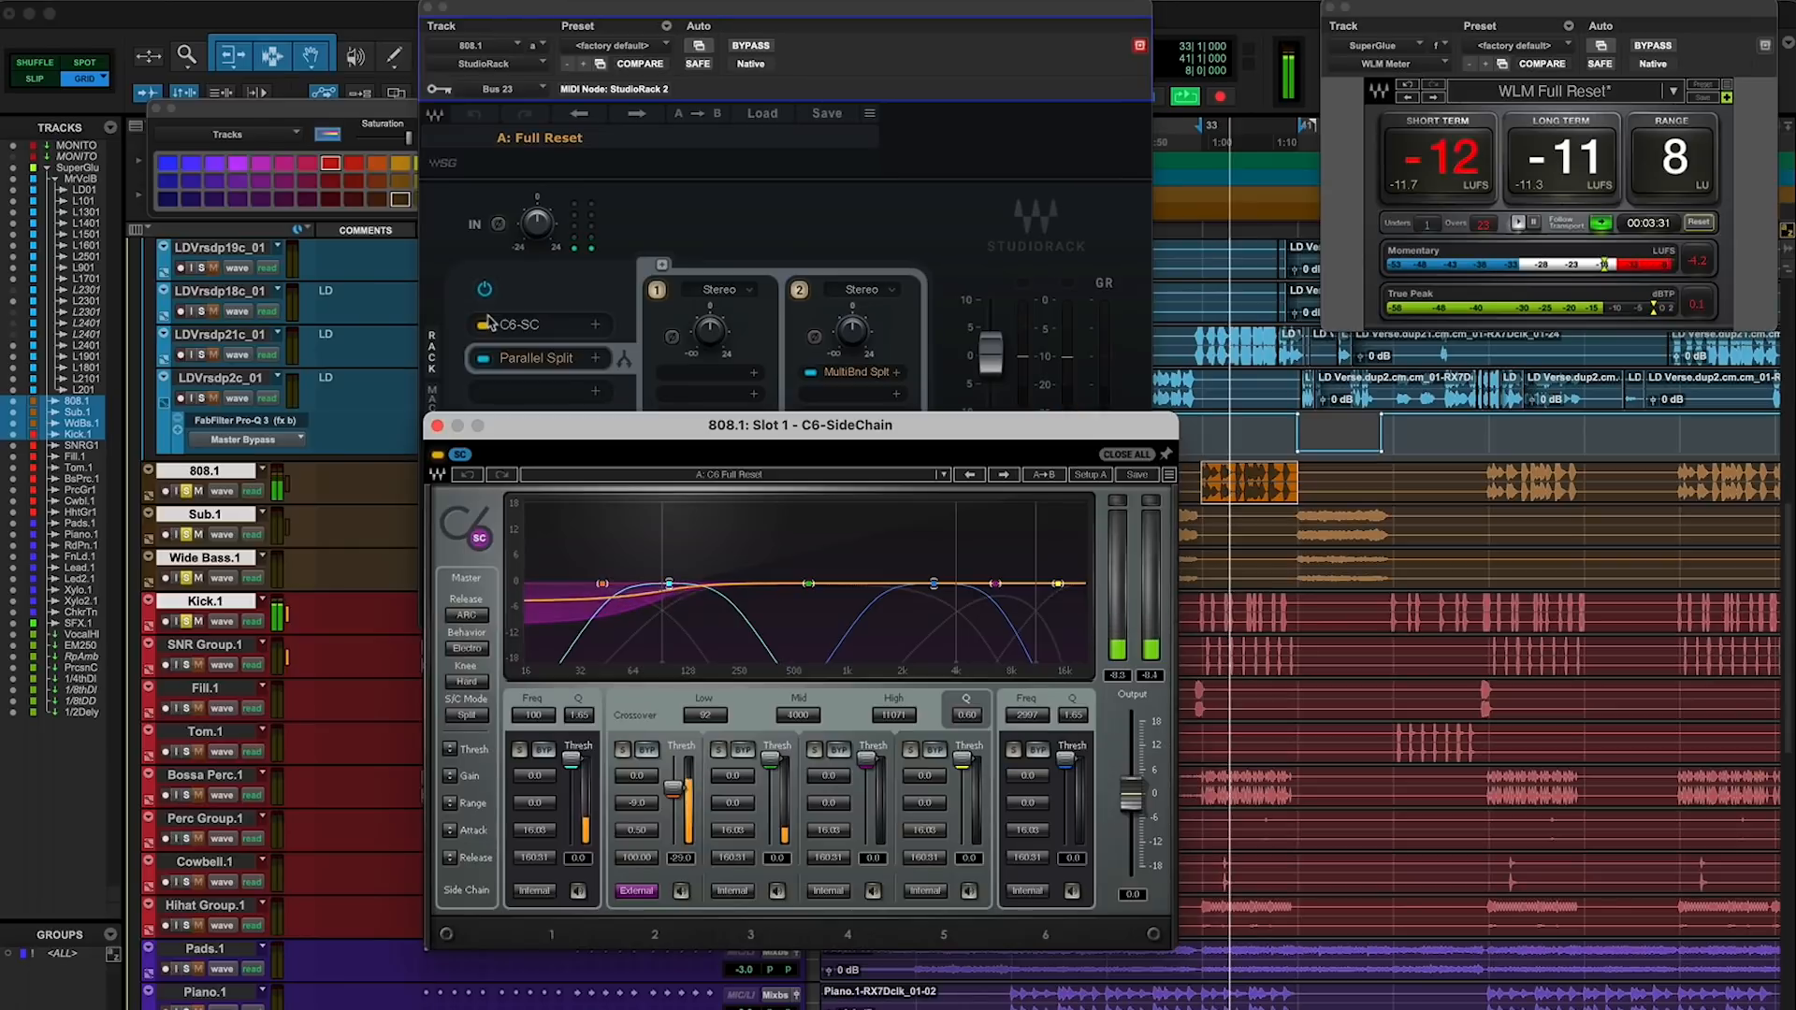
{"action": "left_click", "coordinate": [485, 292]}
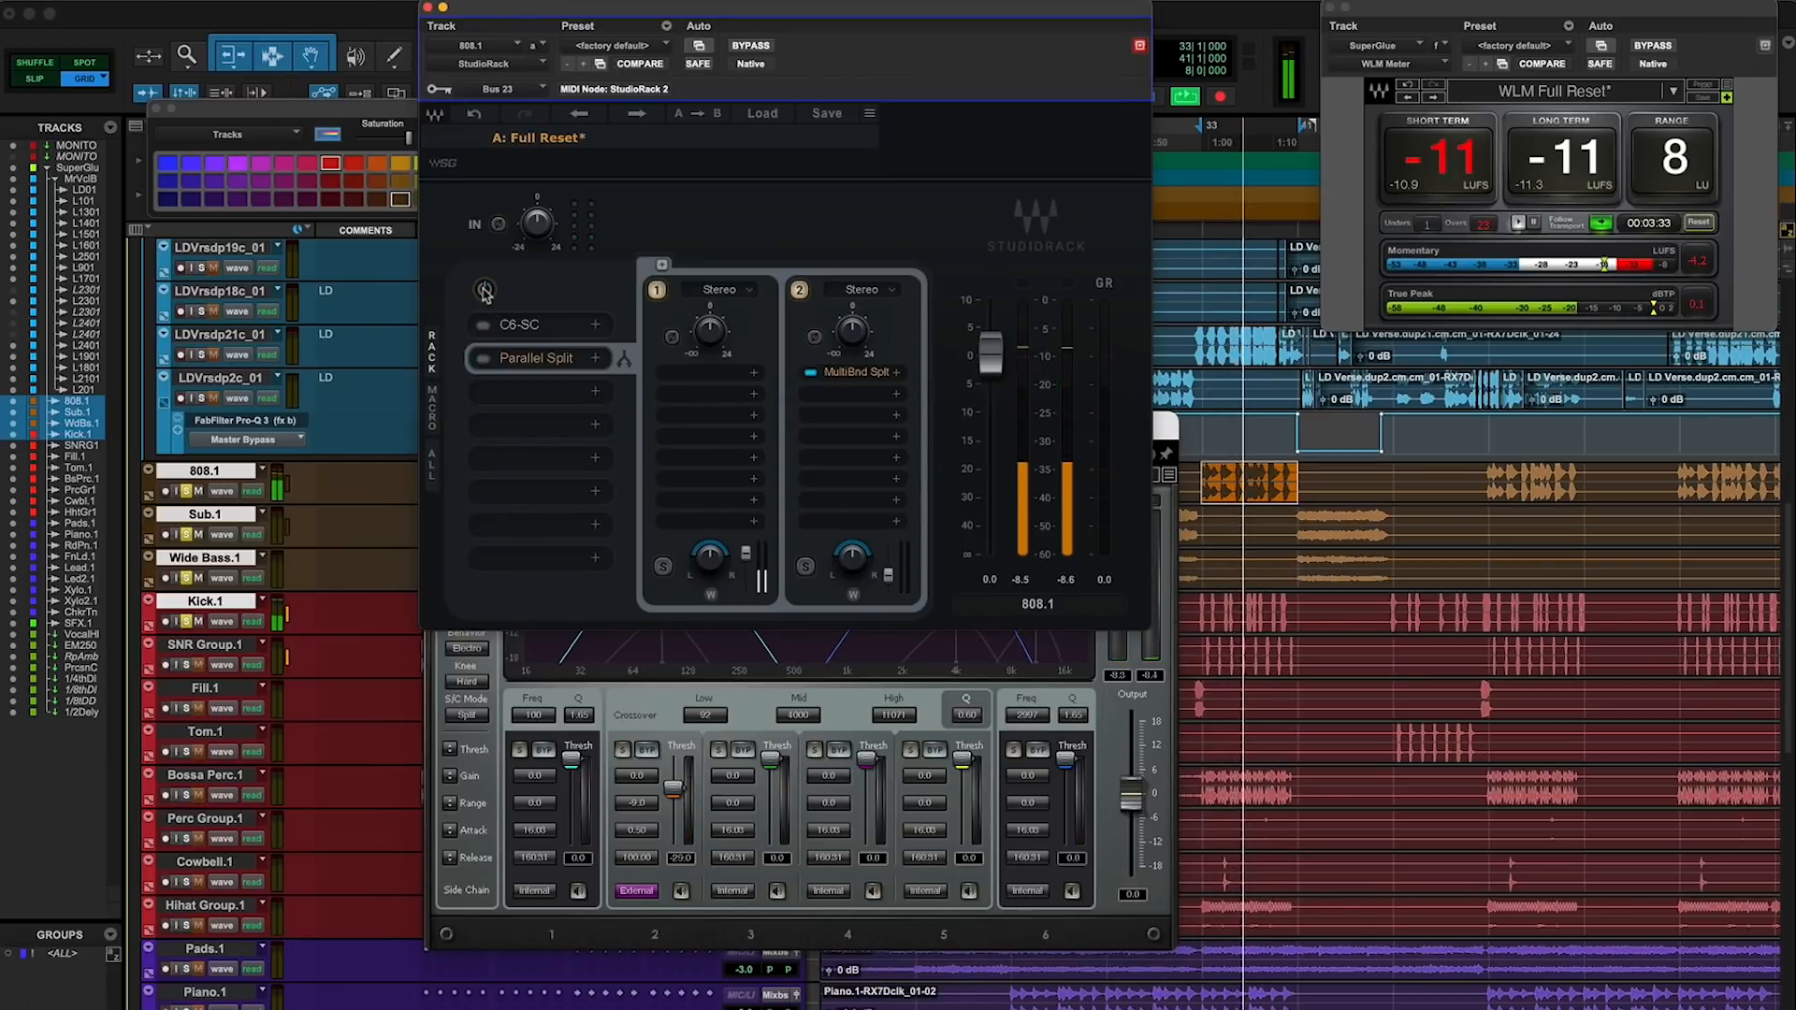
{"action": "left_click", "coordinate": [483, 756]}
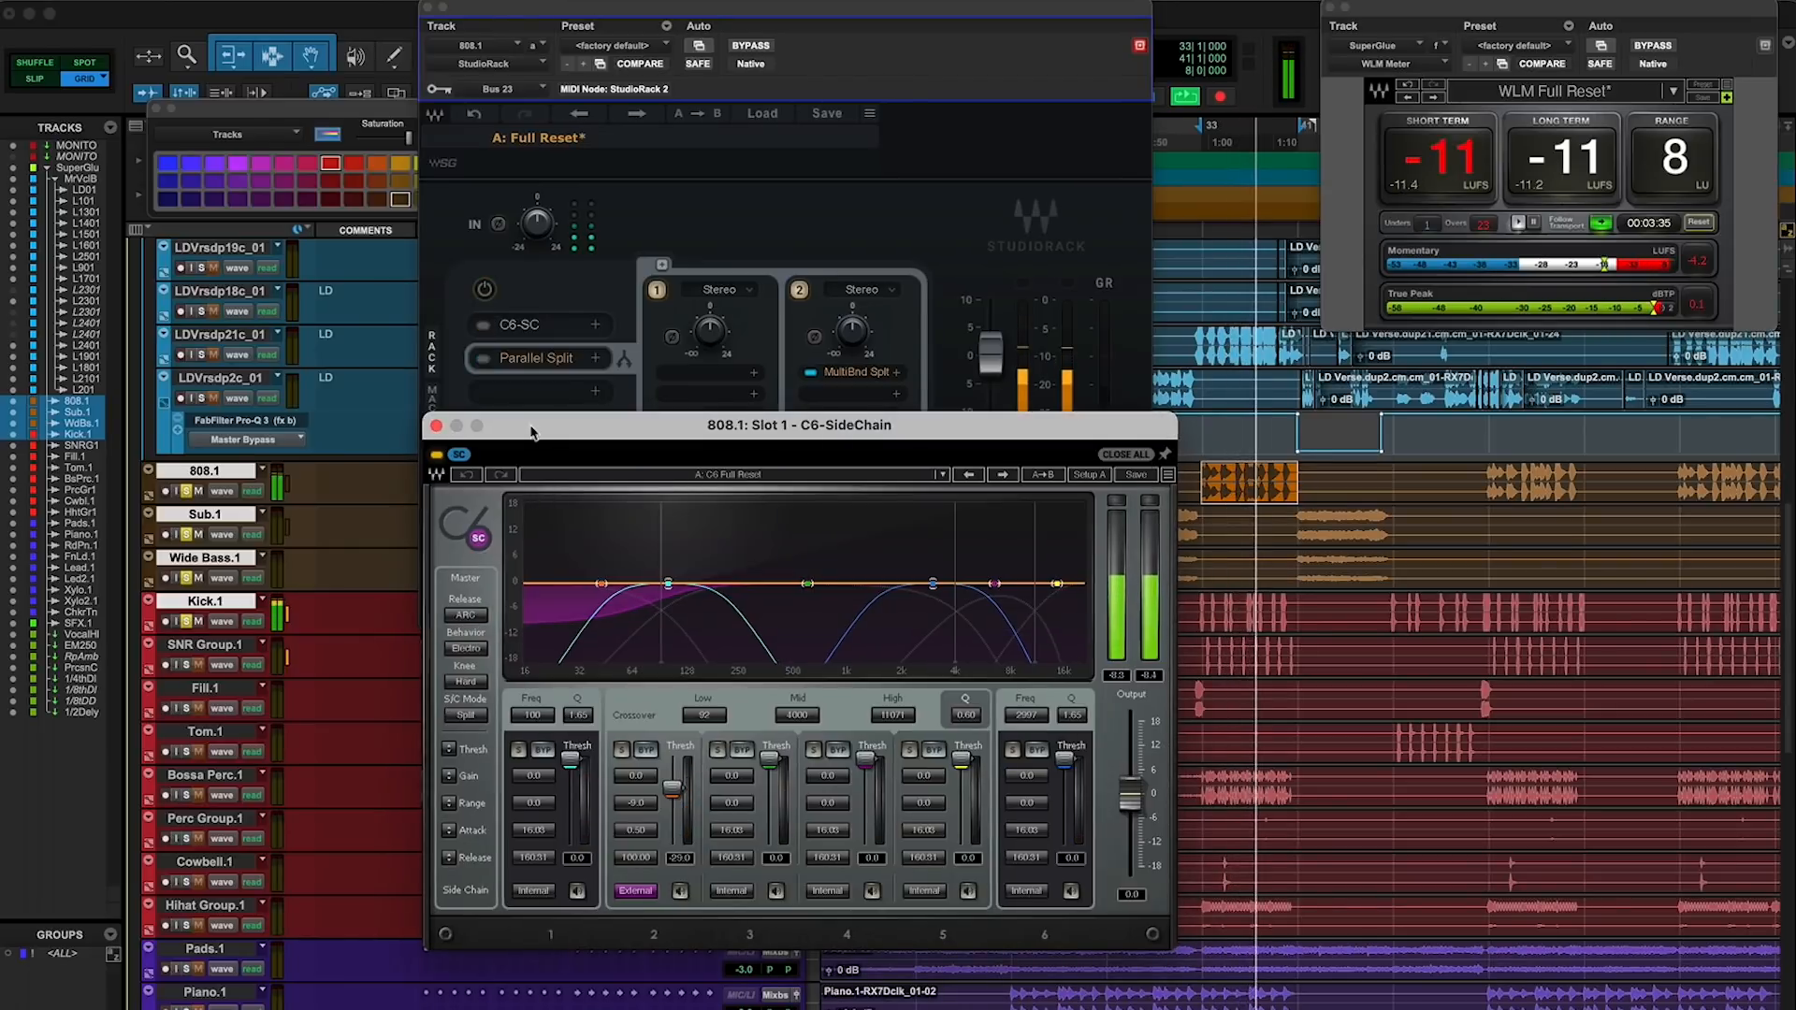
{"action": "left_click_drag", "start_coordinate": [532, 432], "coordinate": [629, 474]}
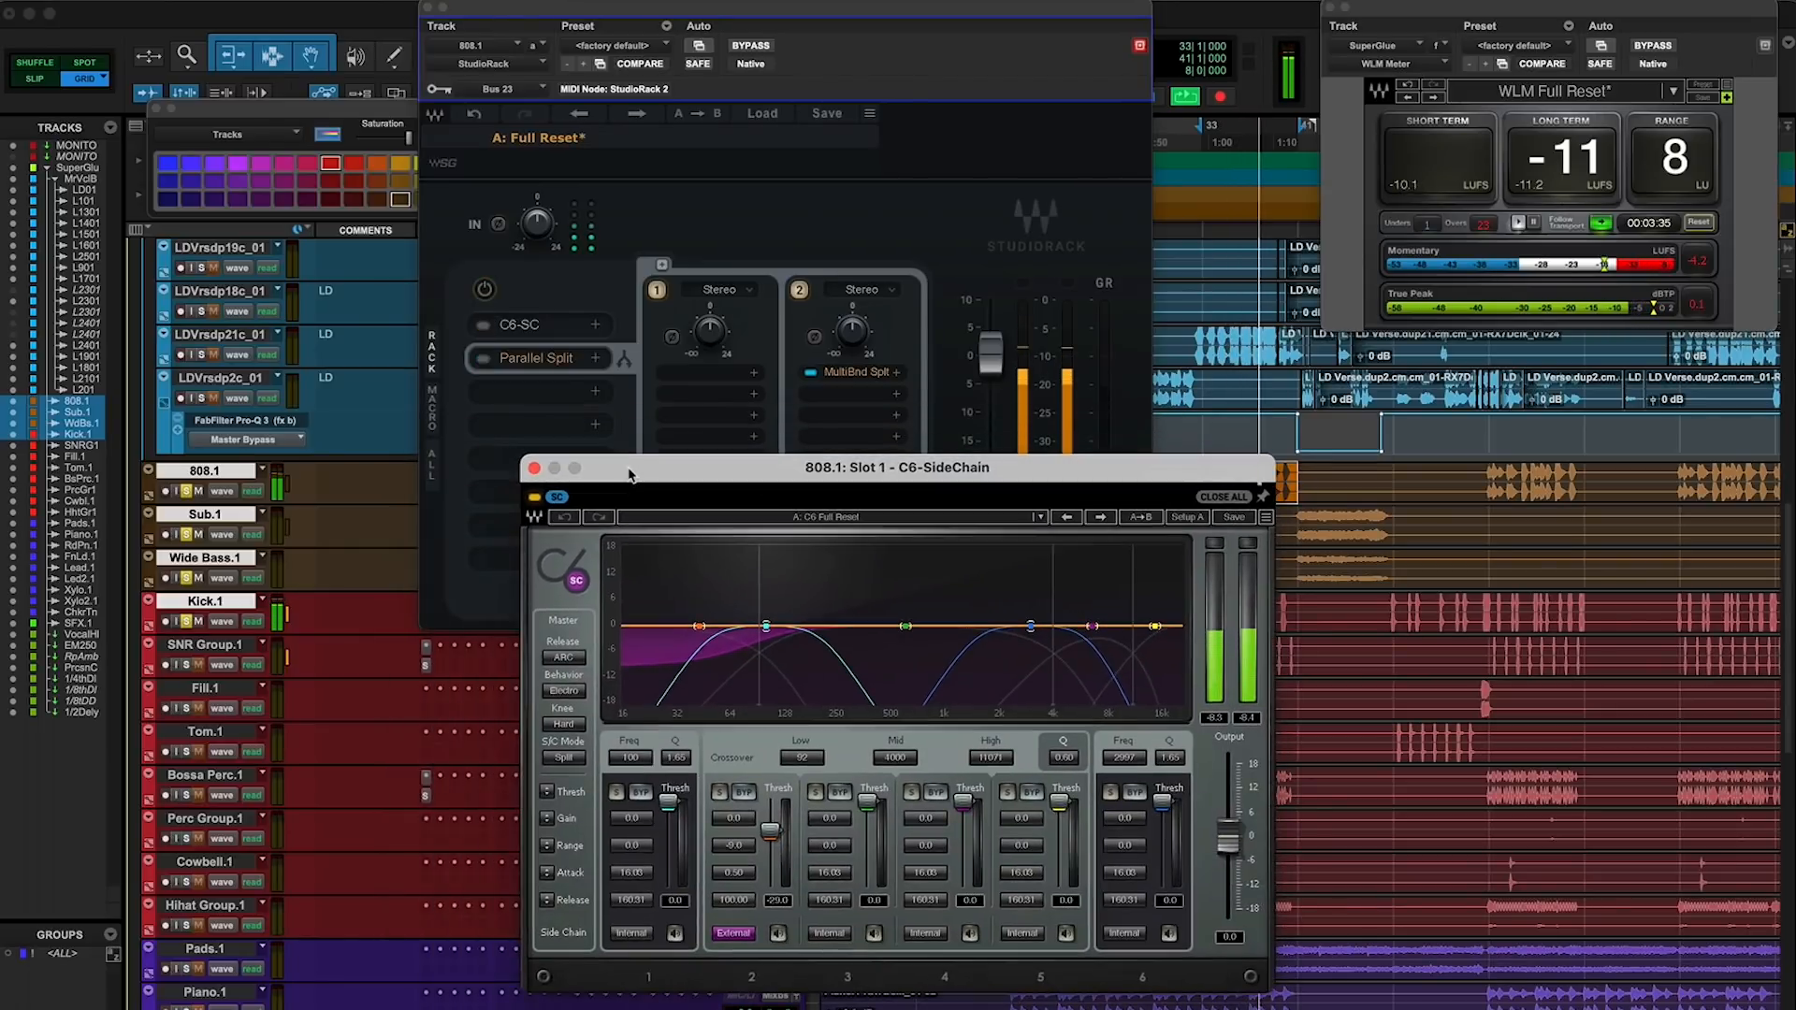
{"action": "left_click", "coordinate": [484, 291]}
{"action": "left_click", "coordinate": [1183, 470]}
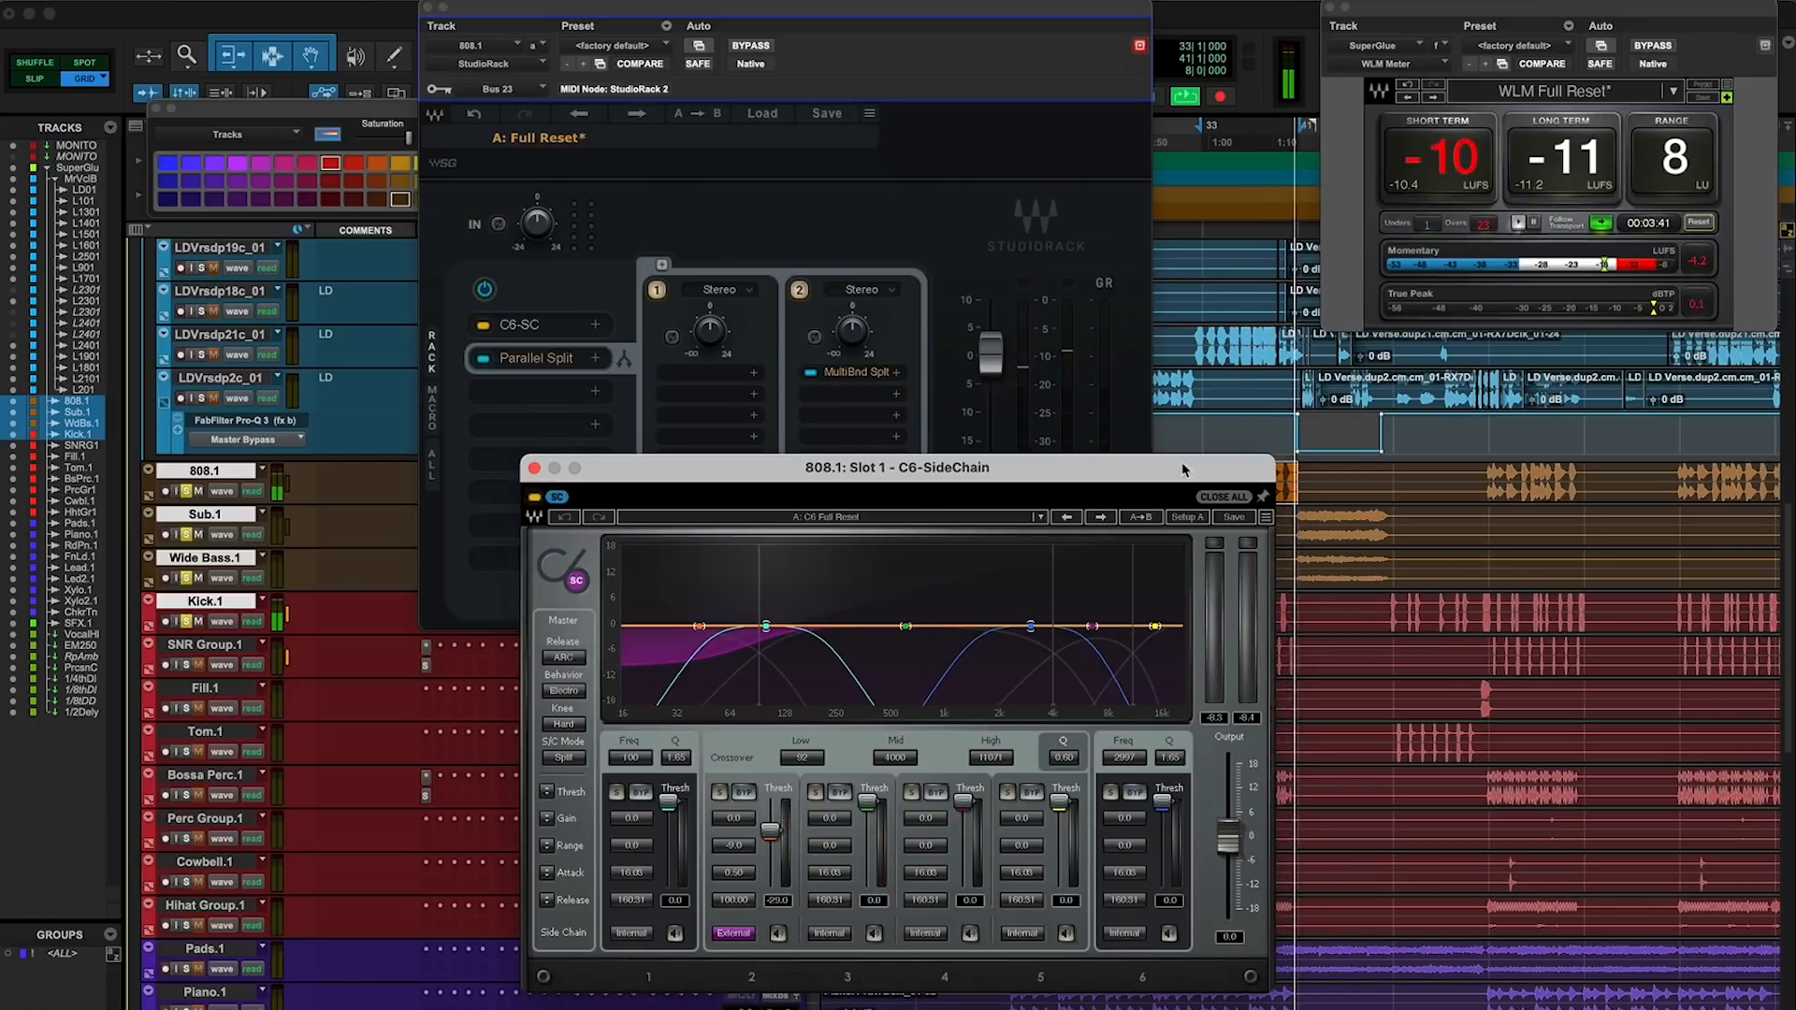
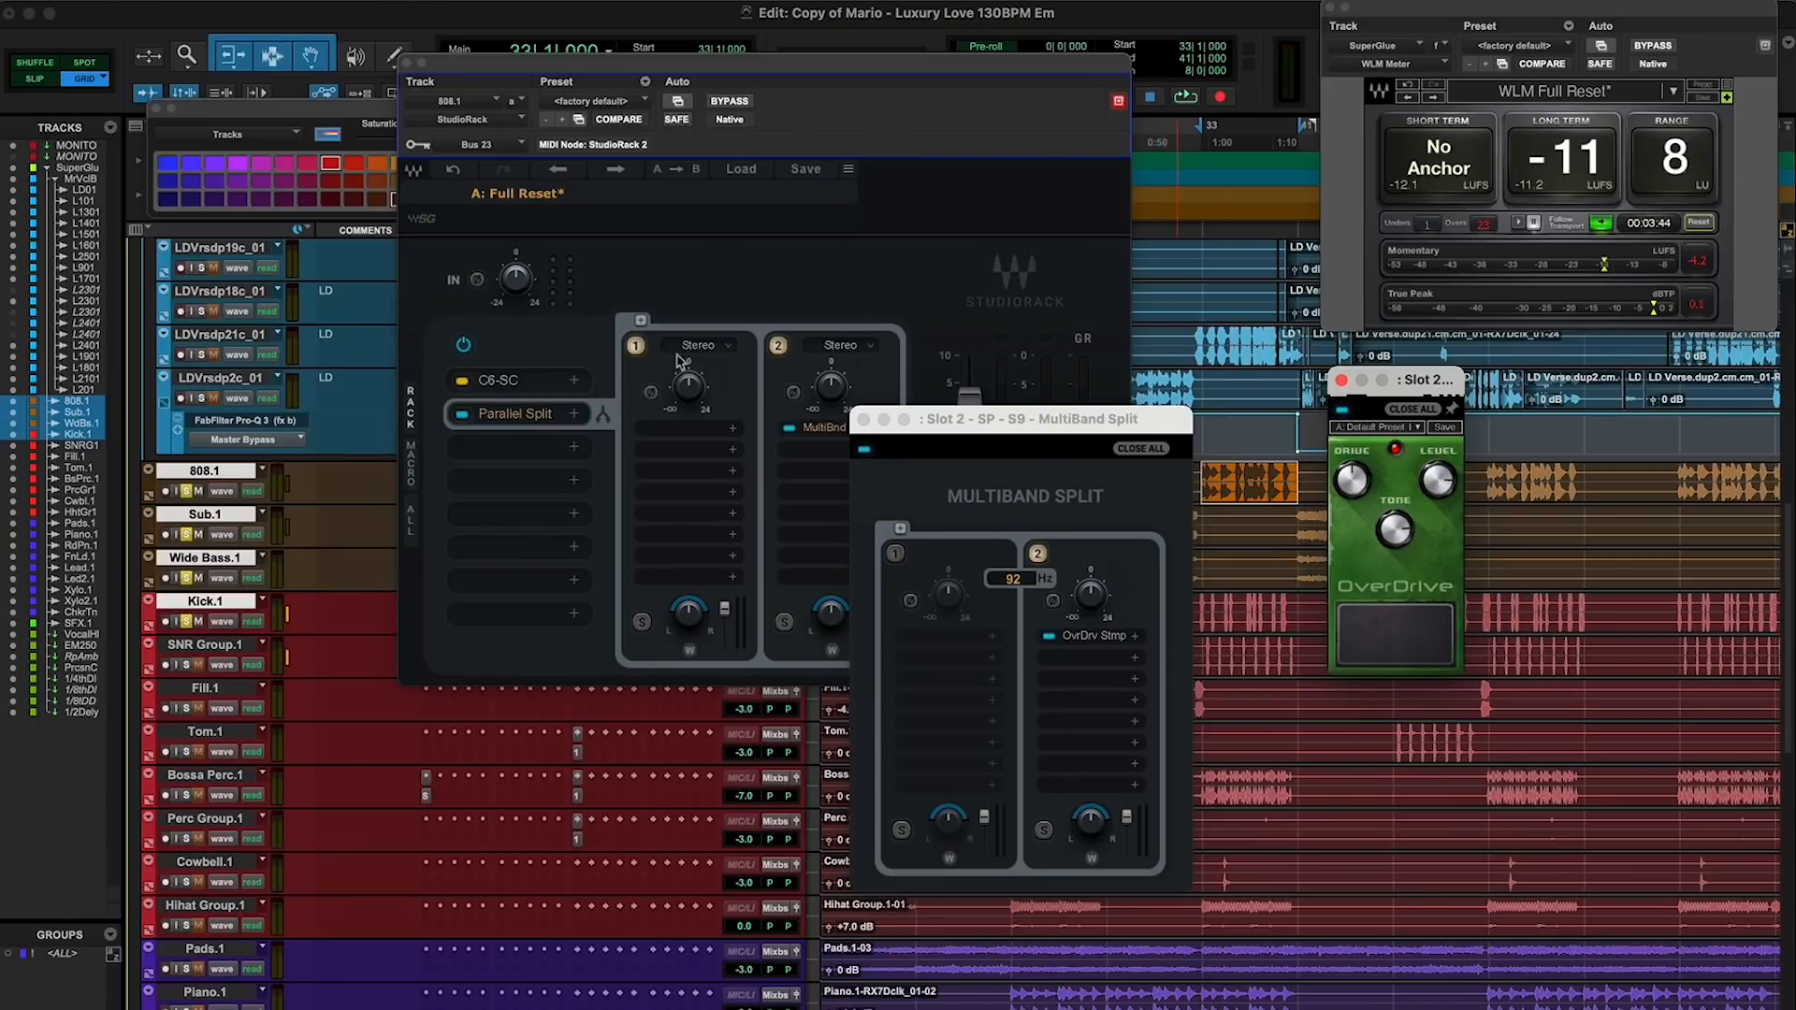
Arrange the 808.1 StudioRack and MultiBand Split windows, and compare the Parallel Split bypassed and enabled during playback
{"action": "left_click_drag", "start_coordinate": [753, 74], "coordinate": [680, 73]}
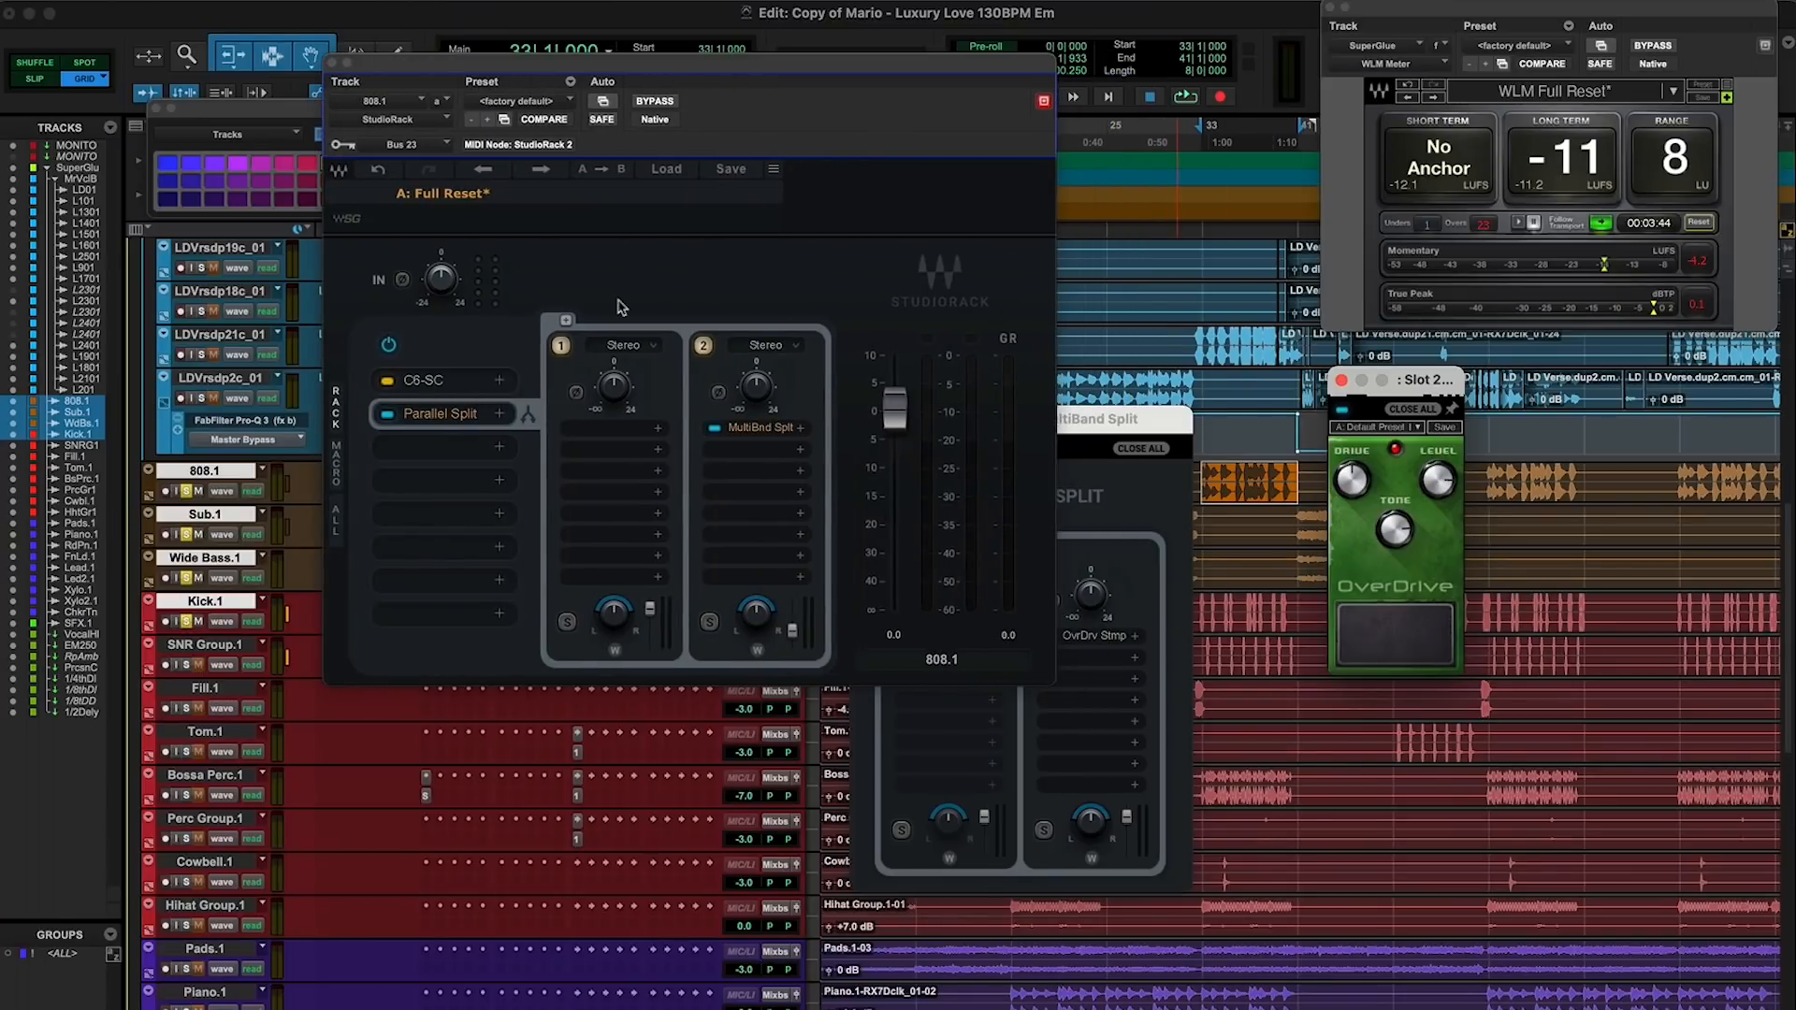
{"action": "left_click_drag", "start_coordinate": [1140, 424], "coordinate": [1236, 420]}
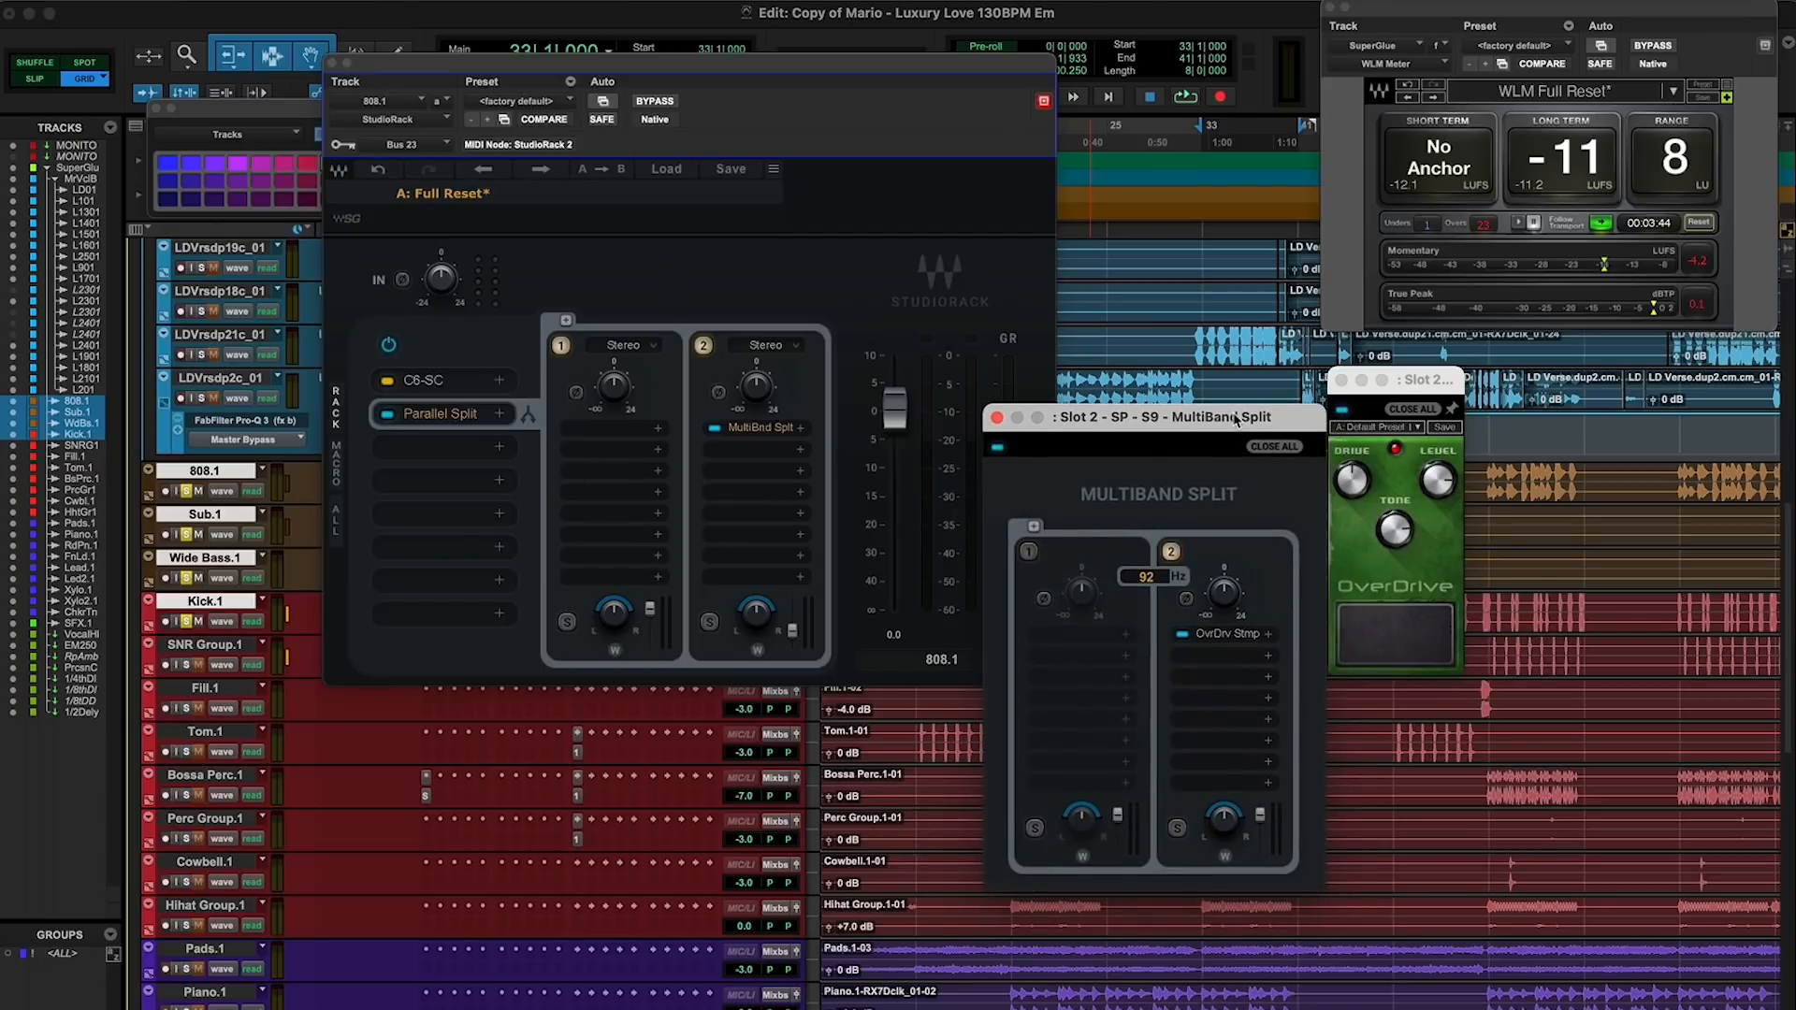
{"action": "key", "text": "space"}
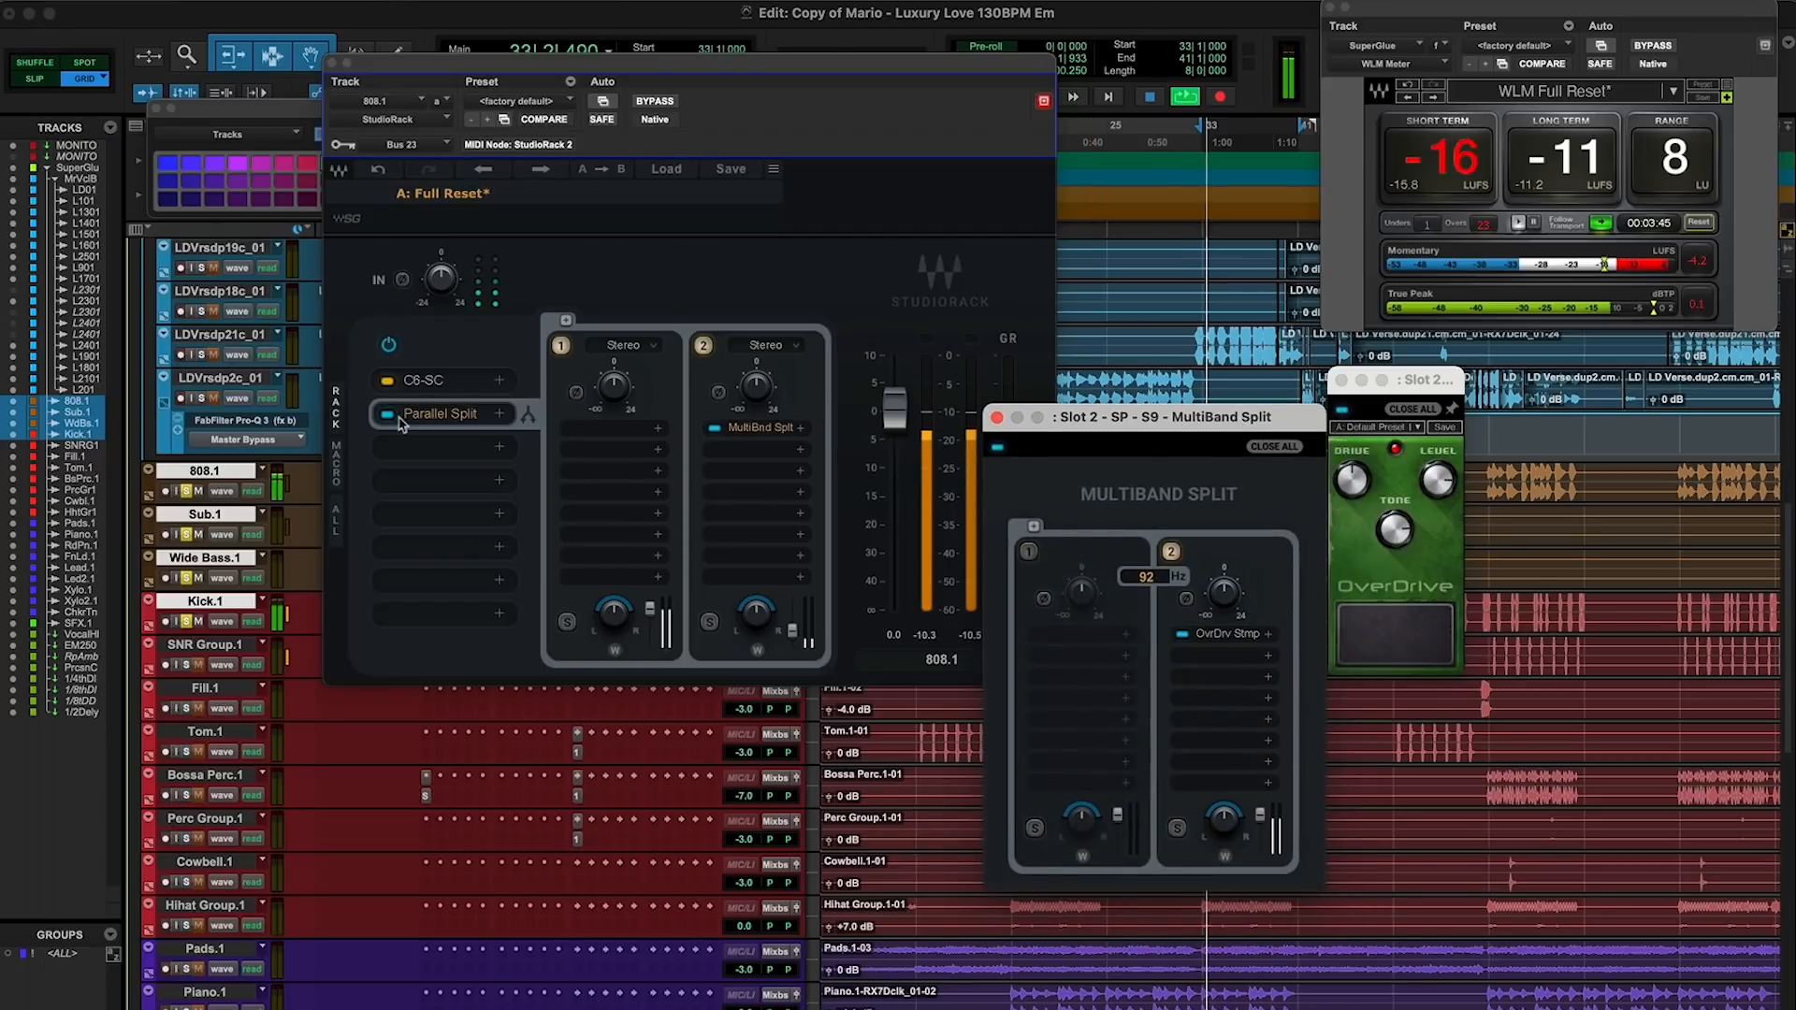
{"action": "left_click_drag", "start_coordinate": [1079, 425], "coordinate": [840, 571]}
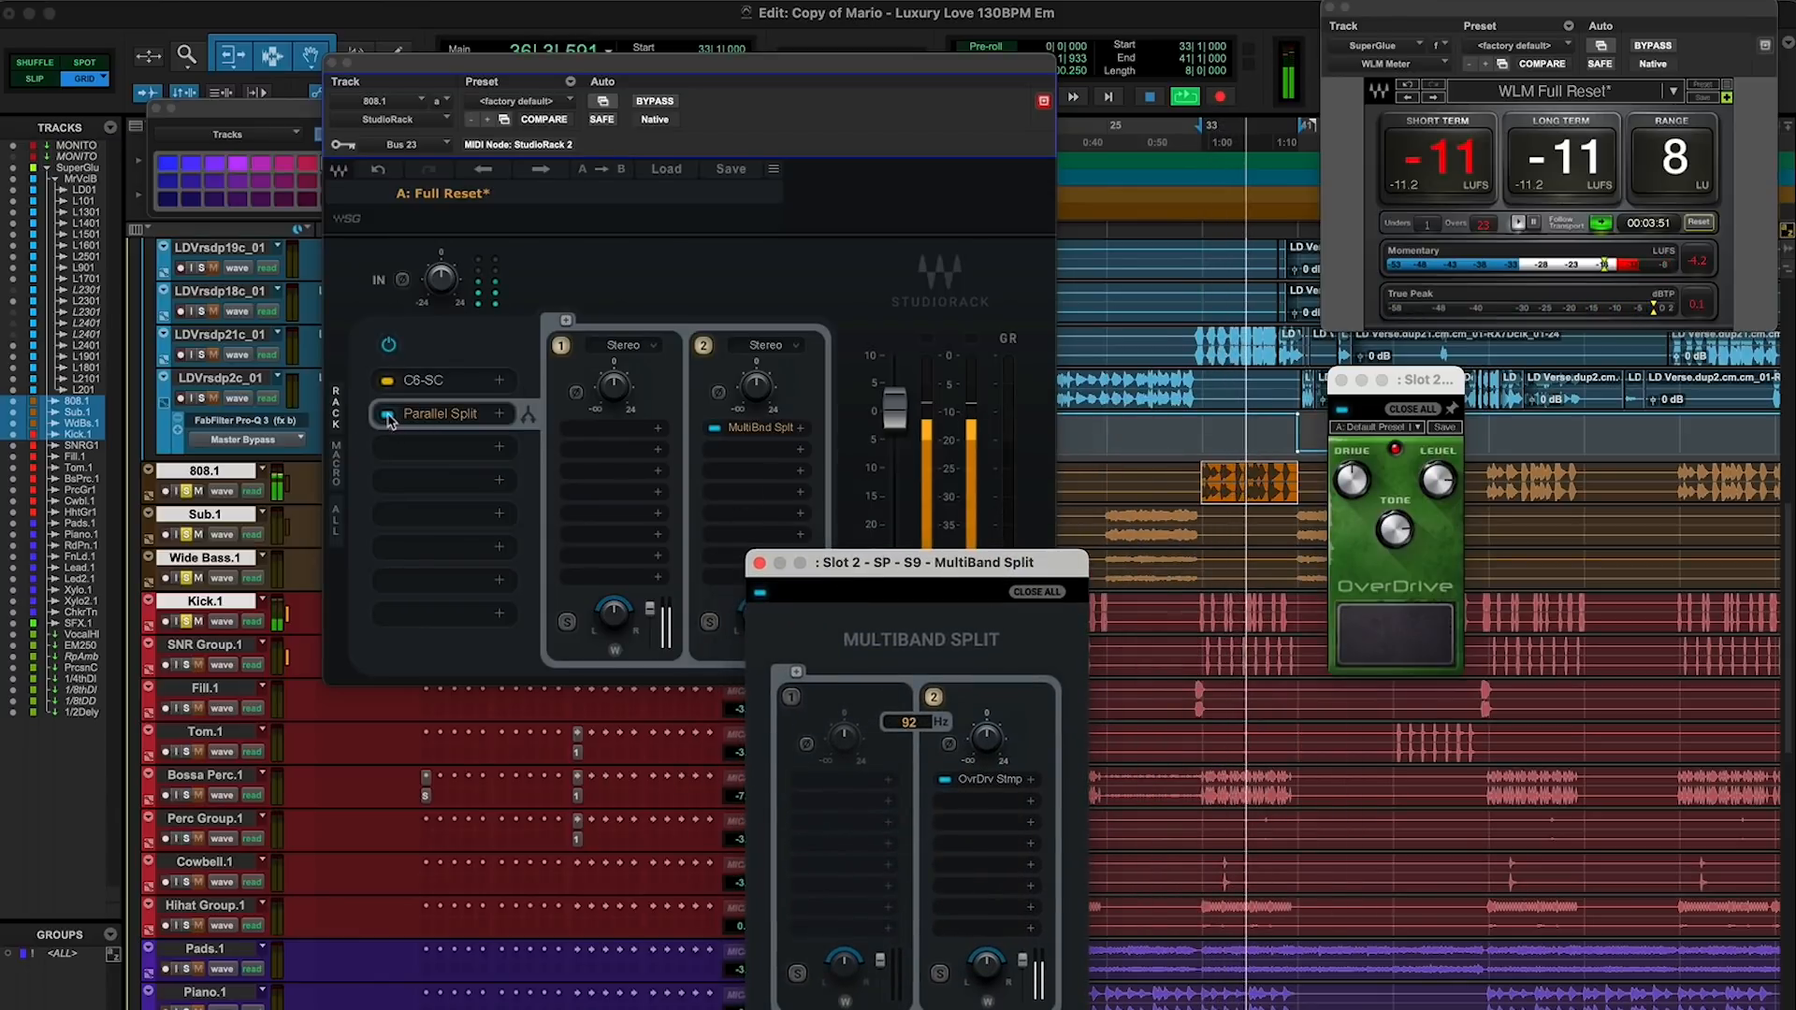
{"action": "left_click", "coordinate": [387, 416]}
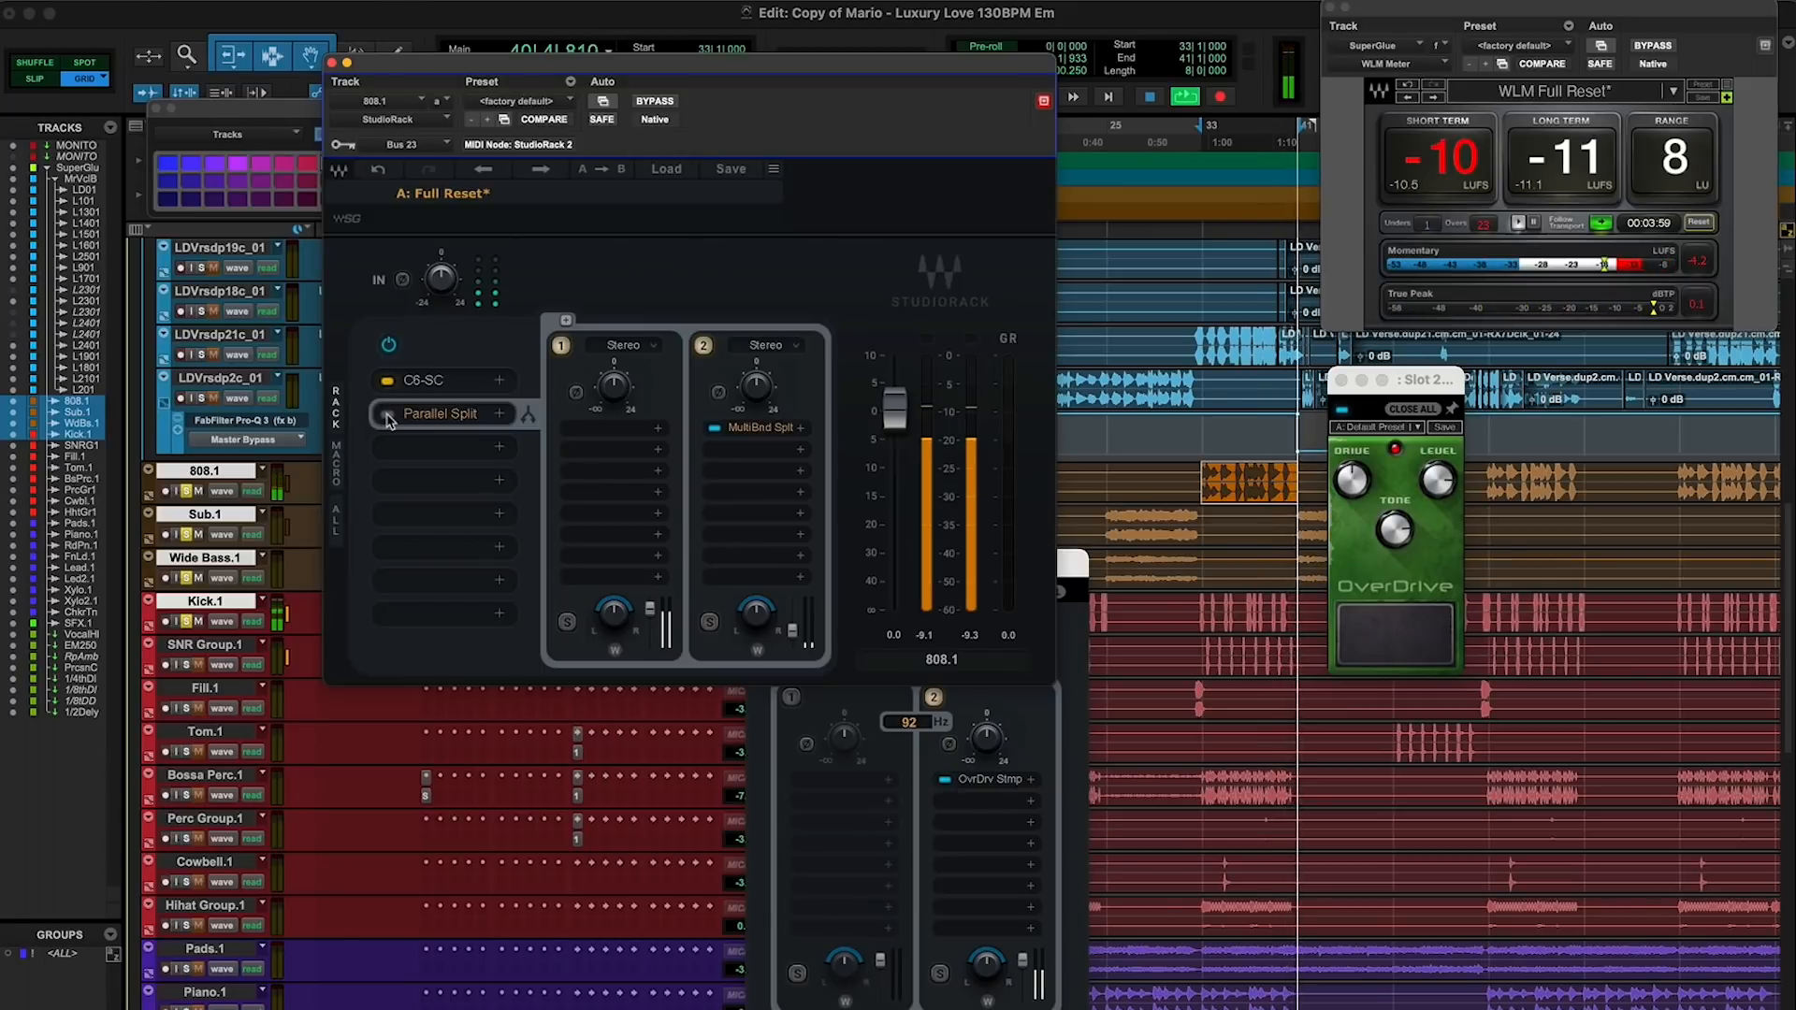
{"action": "left_click", "coordinate": [387, 415]}
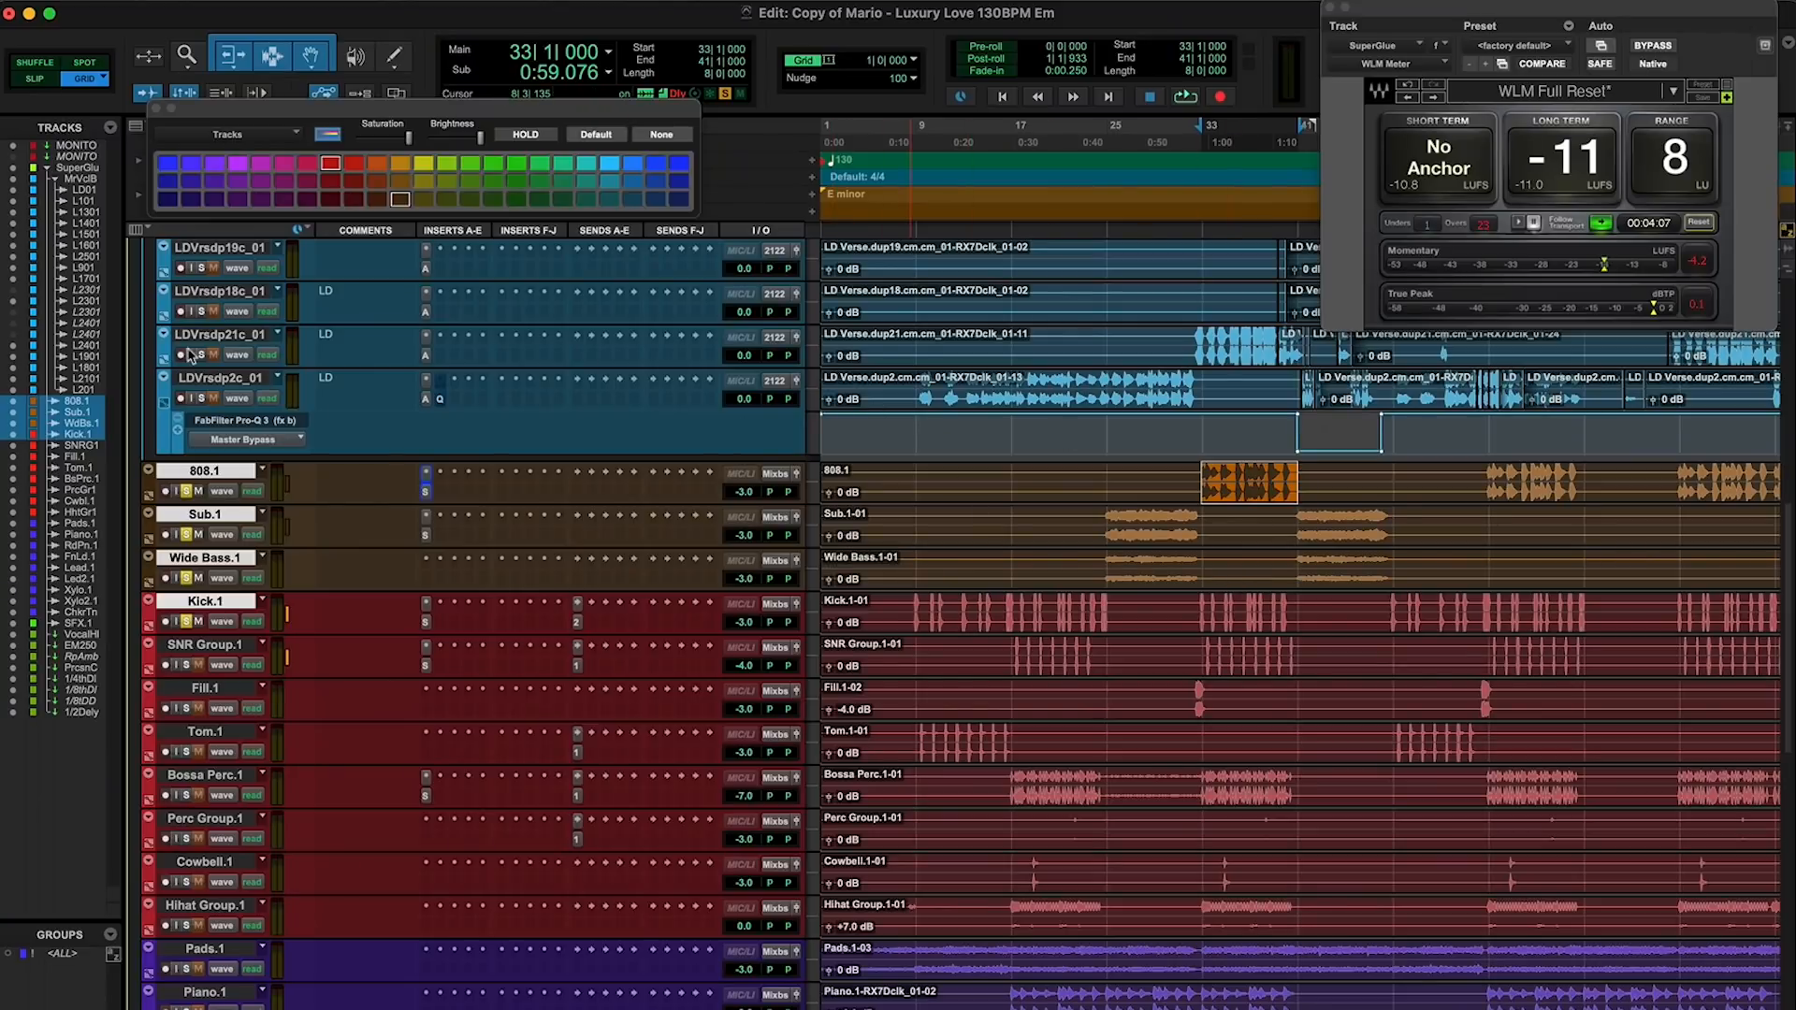
Select bars 25 to 33 on the Sub.1 track, and open the MultiBand Split and OverDrive stomp in its StudioRack
{"action": "double_click", "coordinate": [1113, 520]}
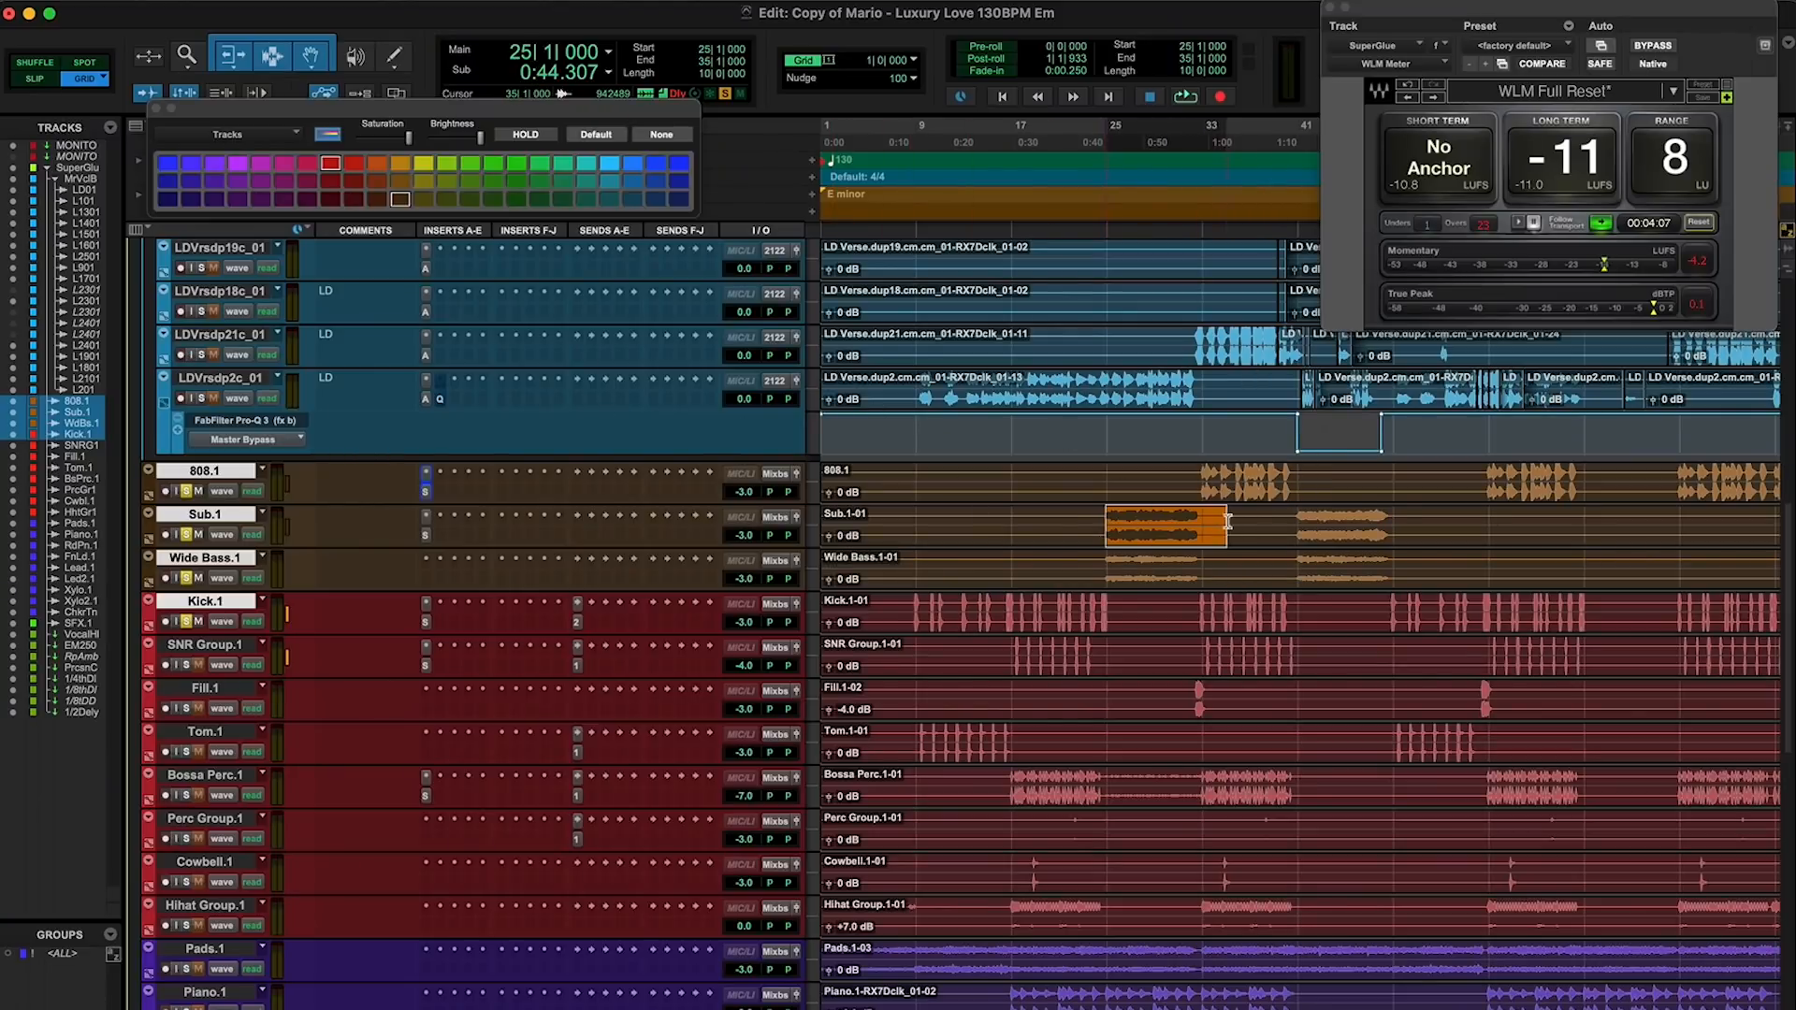
{"action": "left_click", "coordinate": [434, 535]}
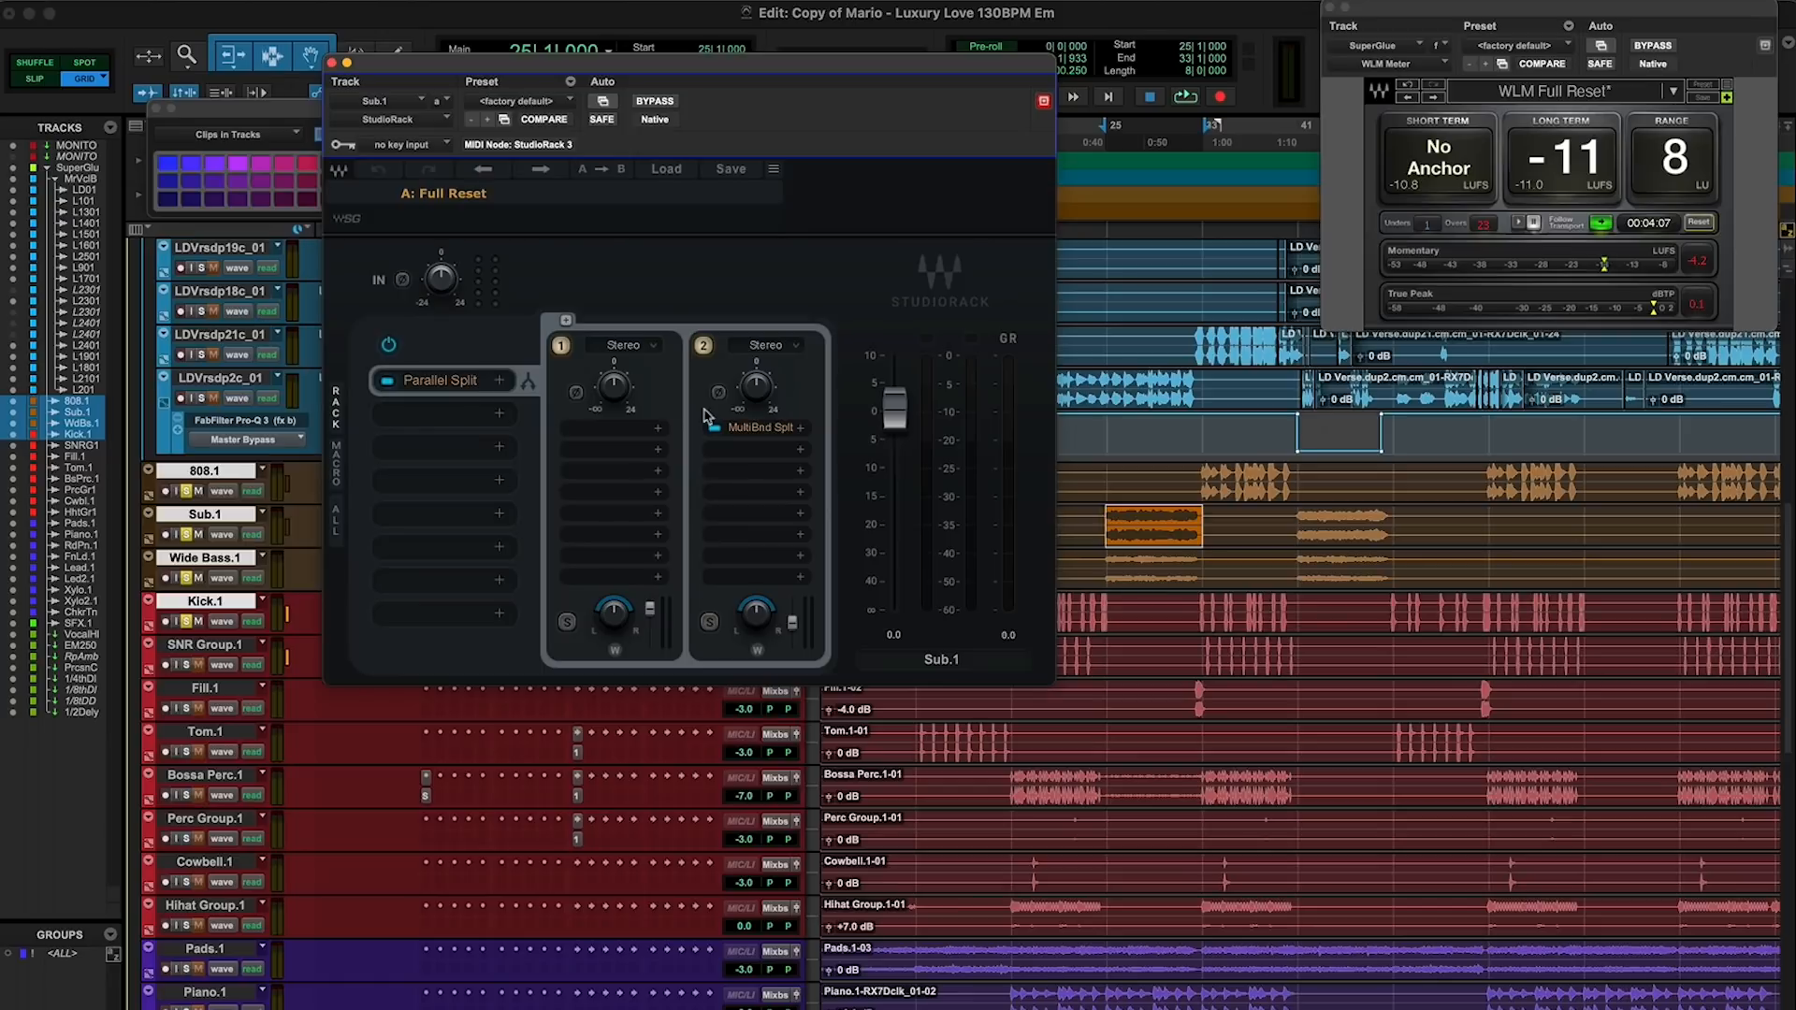
{"action": "left_click", "coordinate": [748, 433]}
{"action": "left_click", "coordinate": [949, 484]}
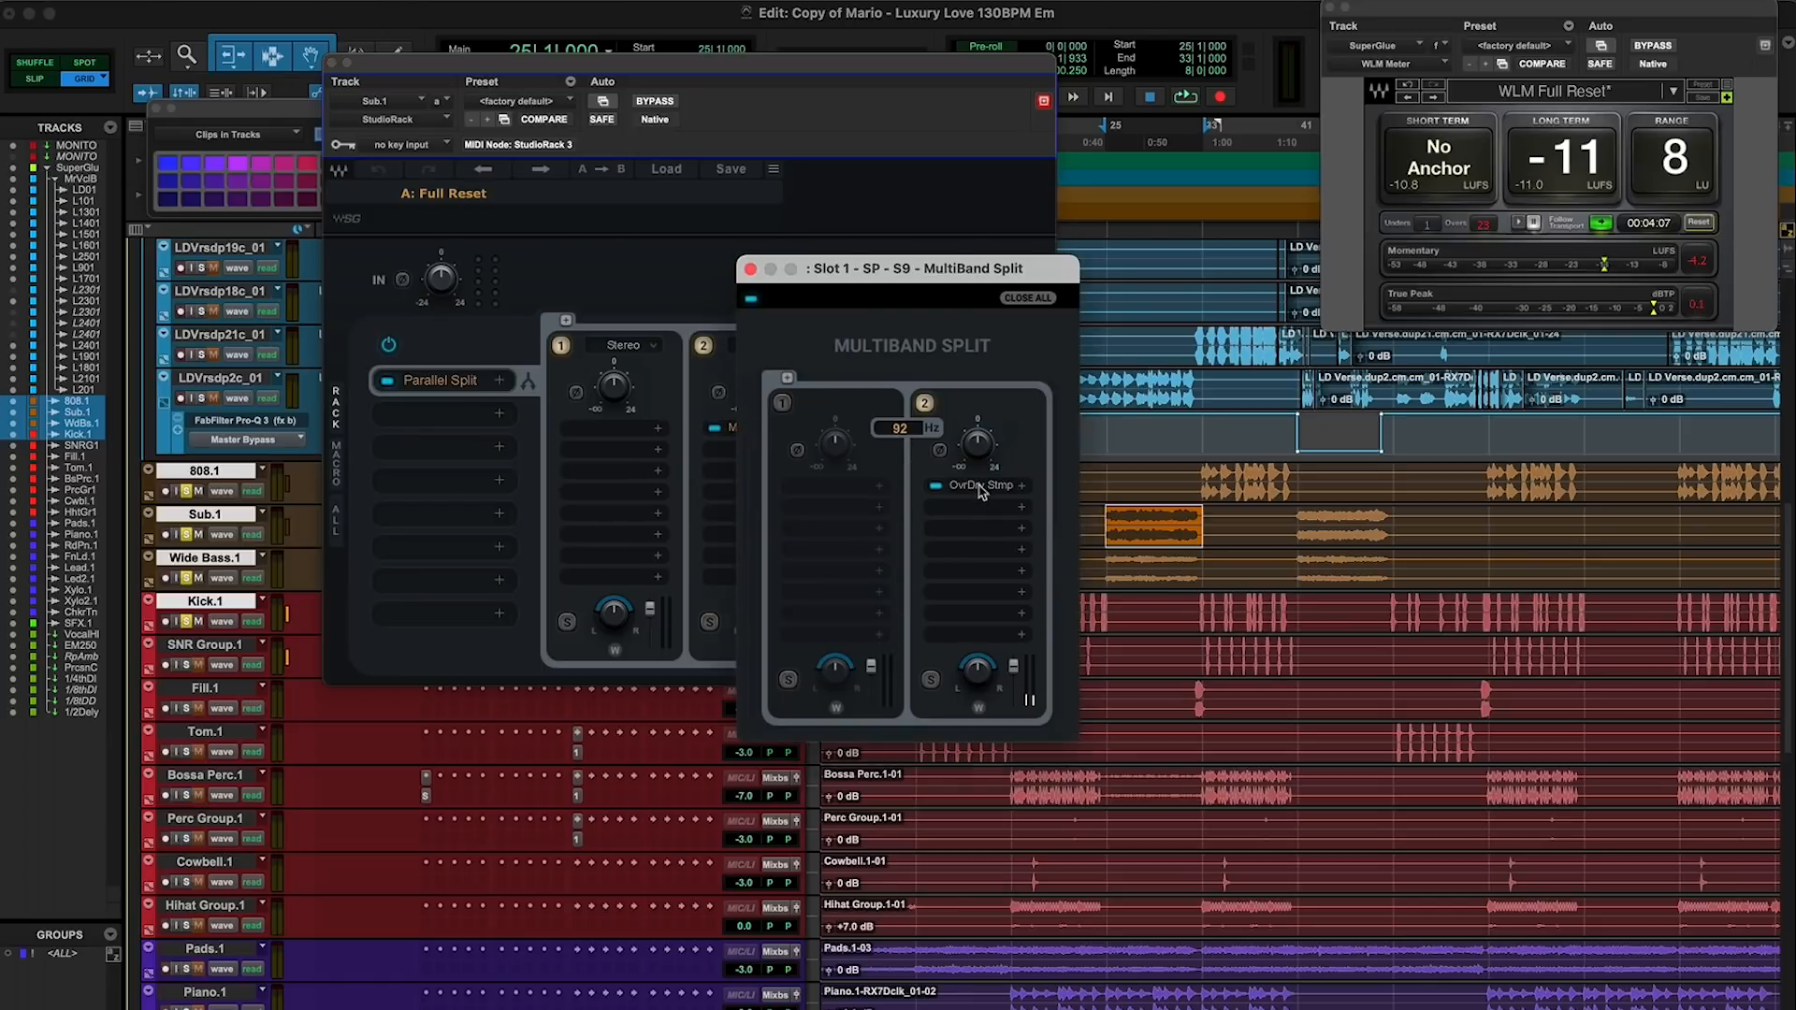
{"action": "left_click_drag", "start_coordinate": [920, 363], "coordinate": [1235, 365]}
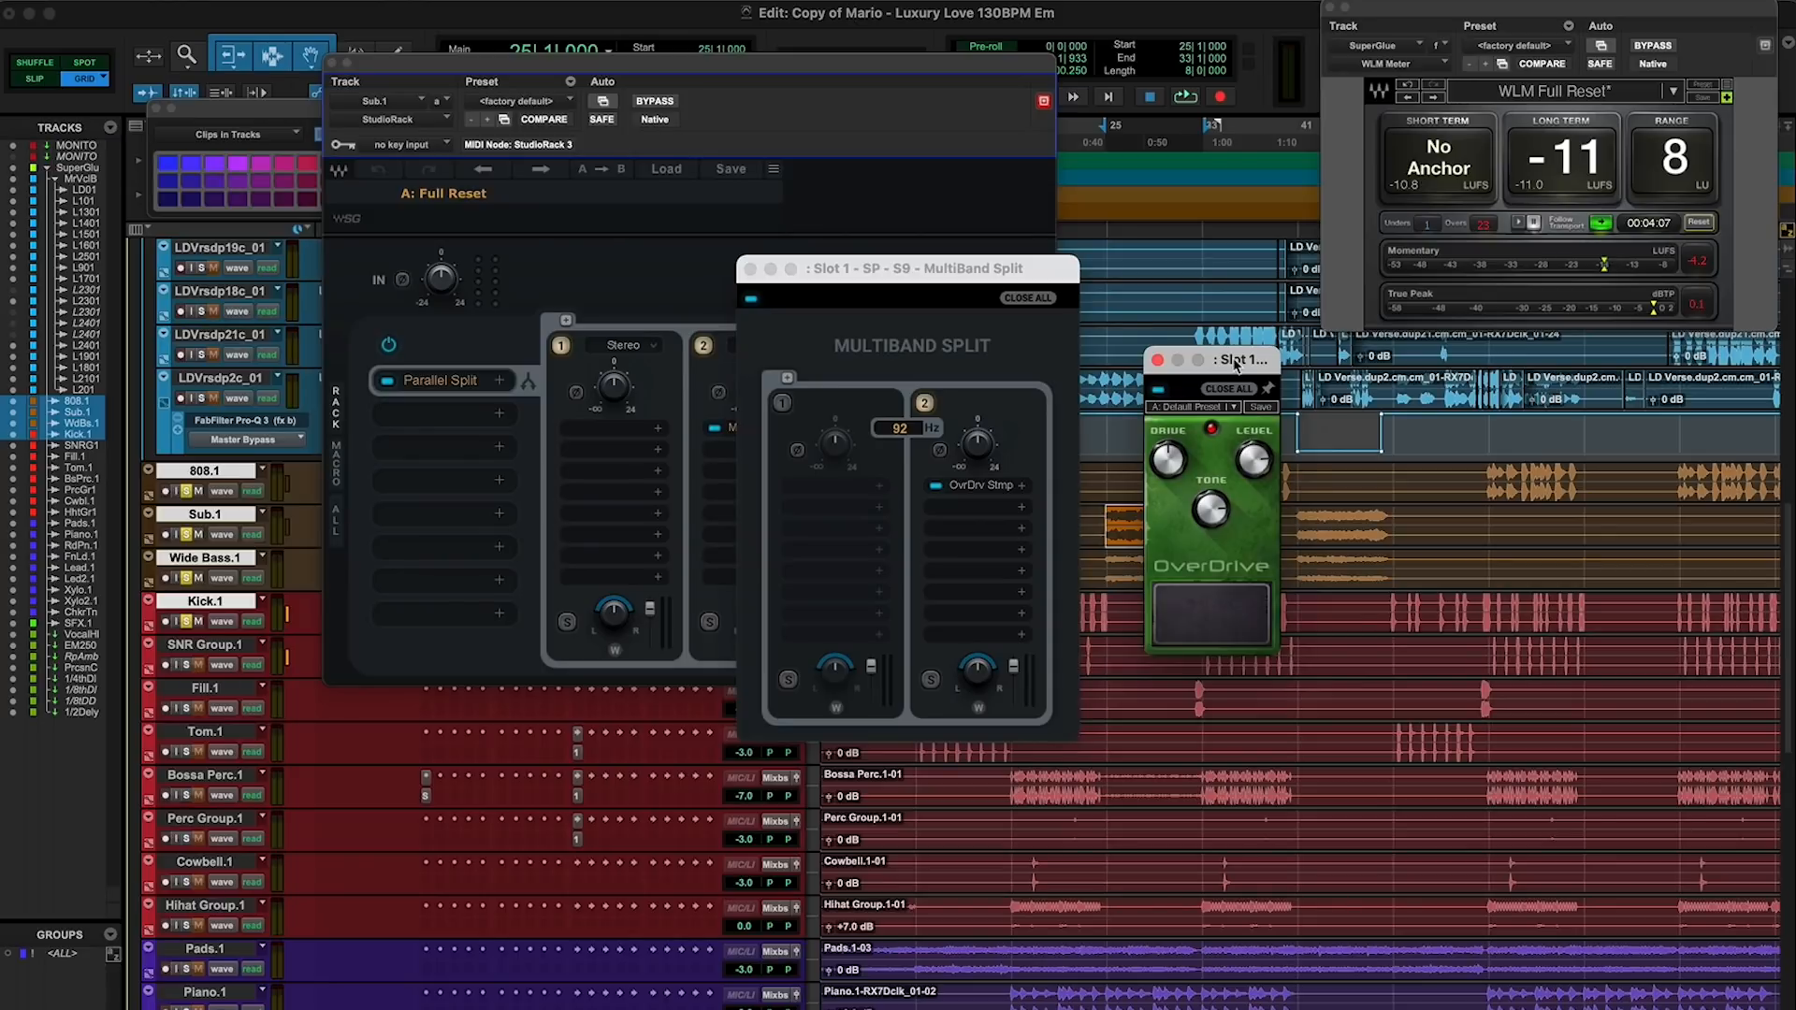
Close the OverDrive, MultiBand Split and StudioRack windows of the Sub.1 track
{"action": "left_click", "coordinate": [1157, 360]}
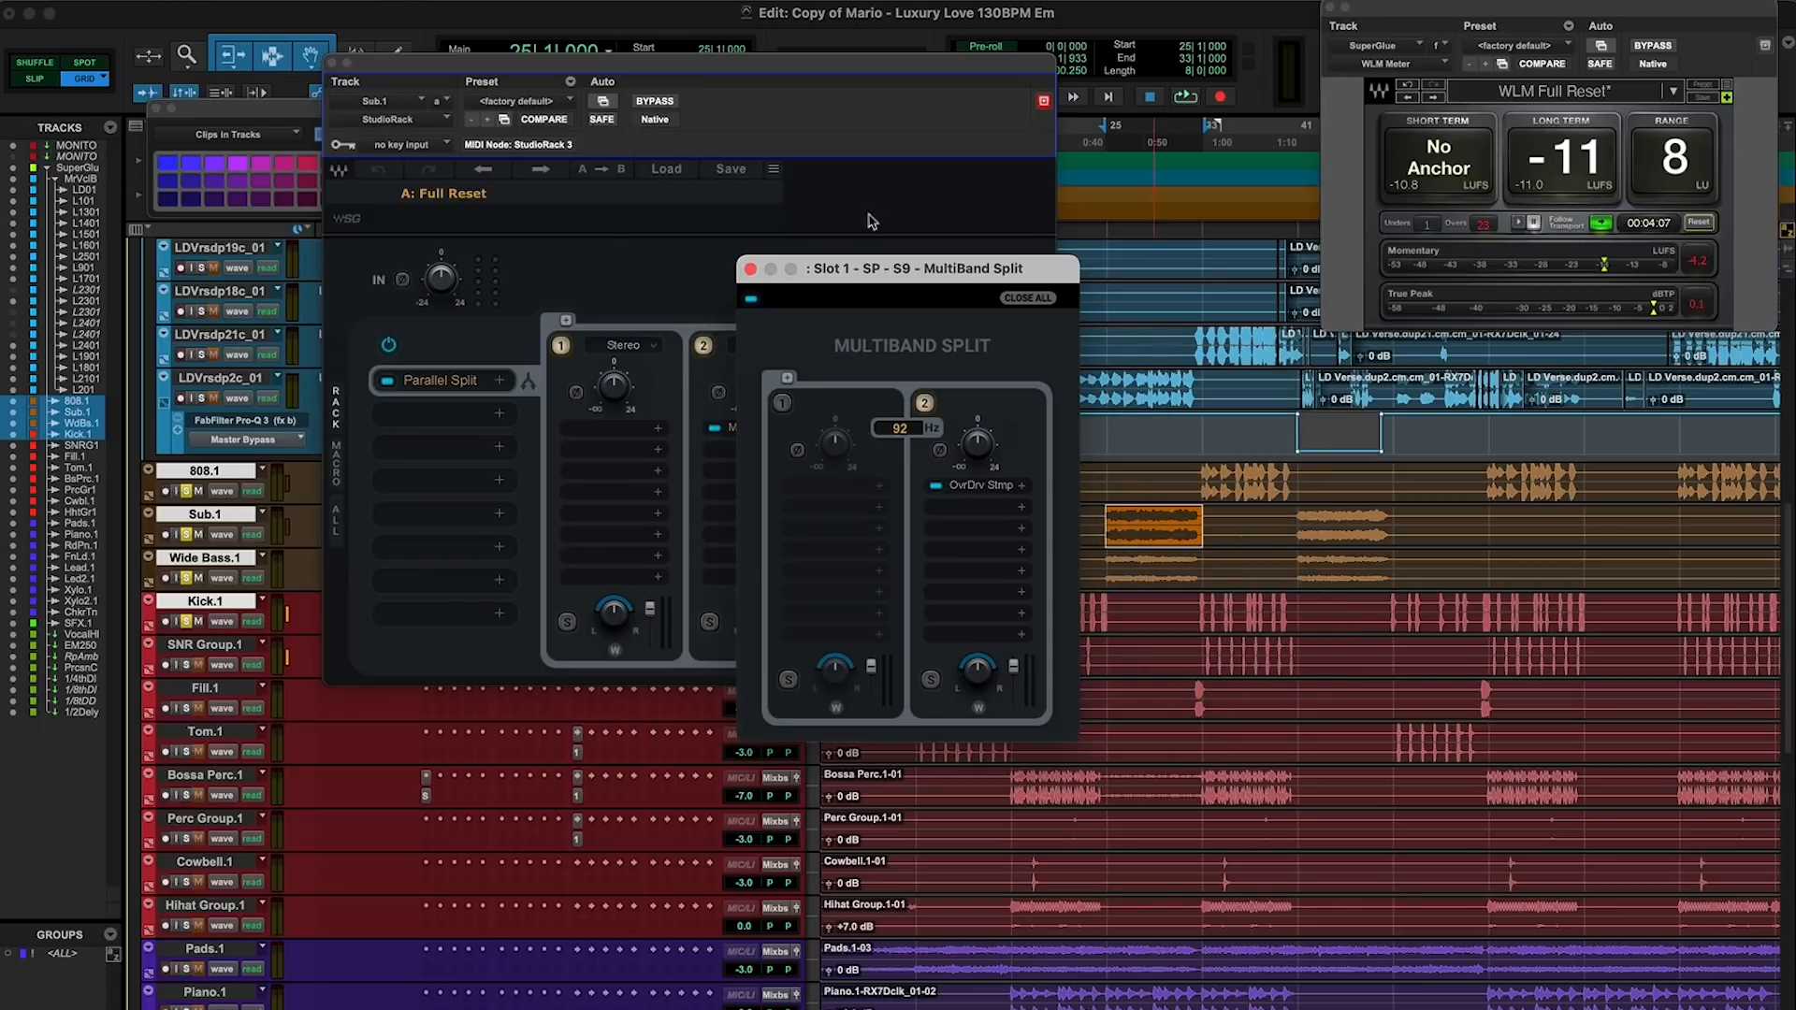
{"action": "left_click", "coordinate": [750, 269]}
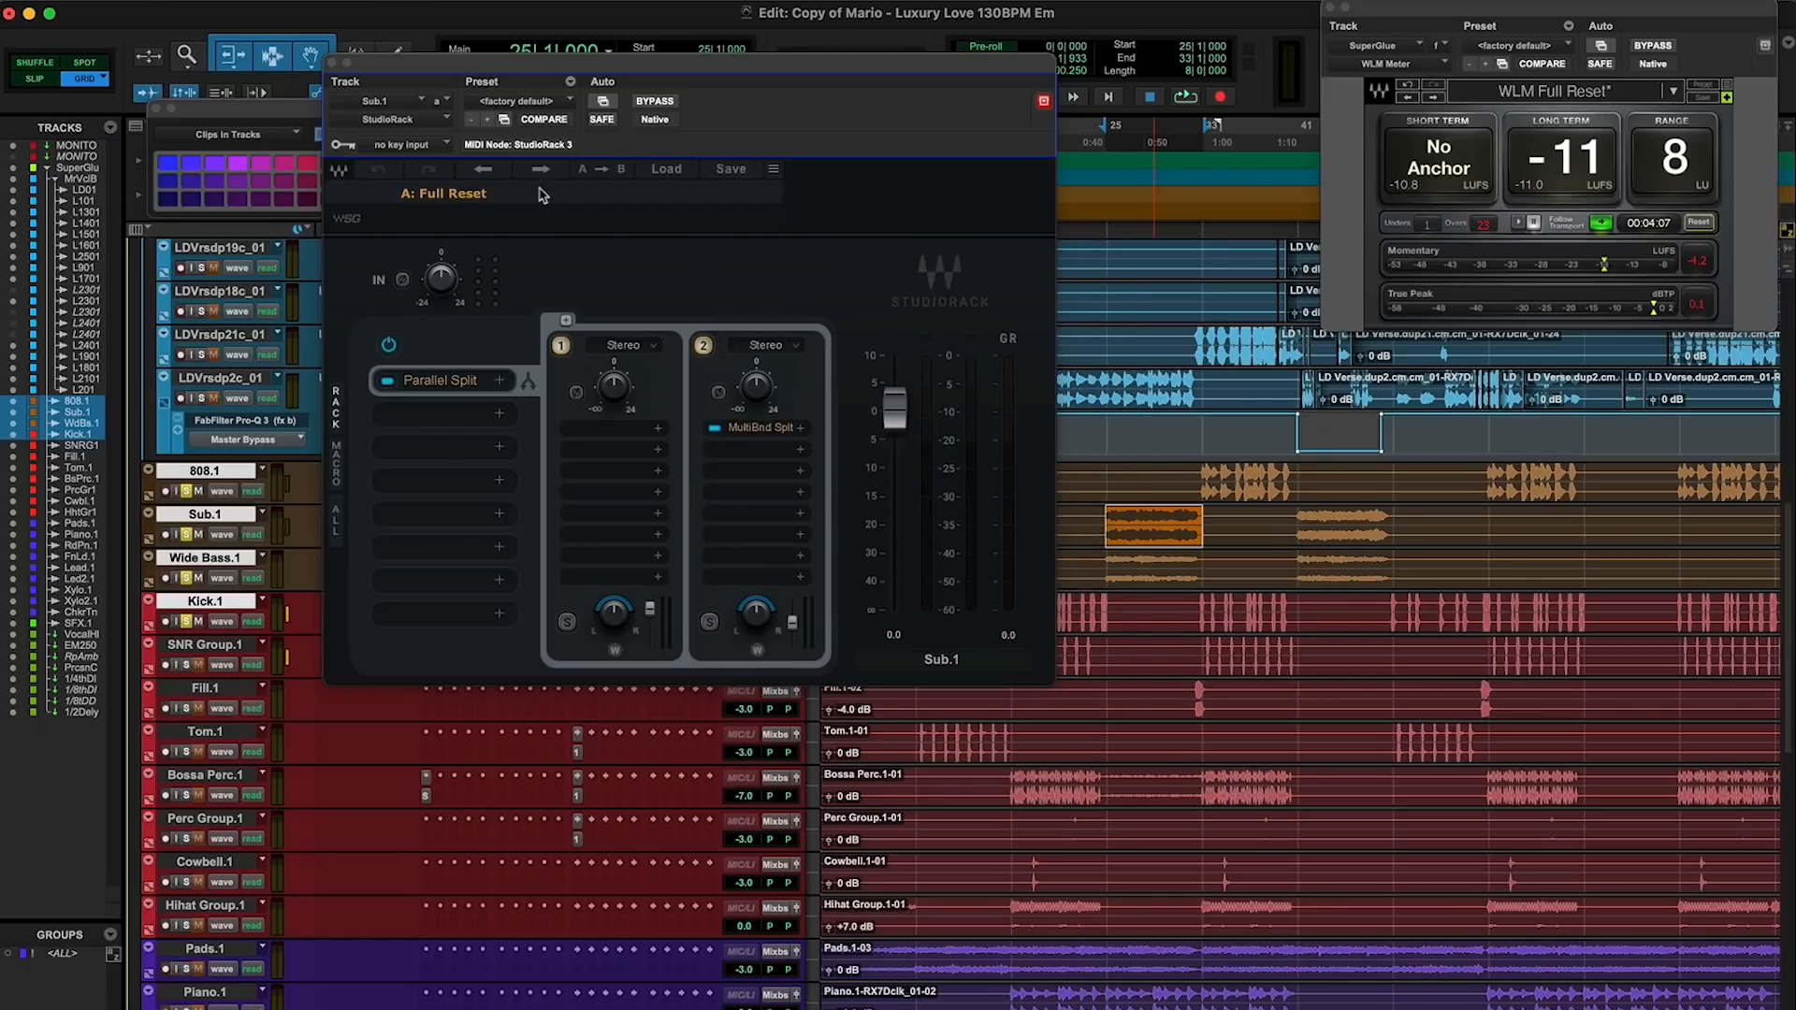
{"action": "left_click", "coordinate": [331, 62]}
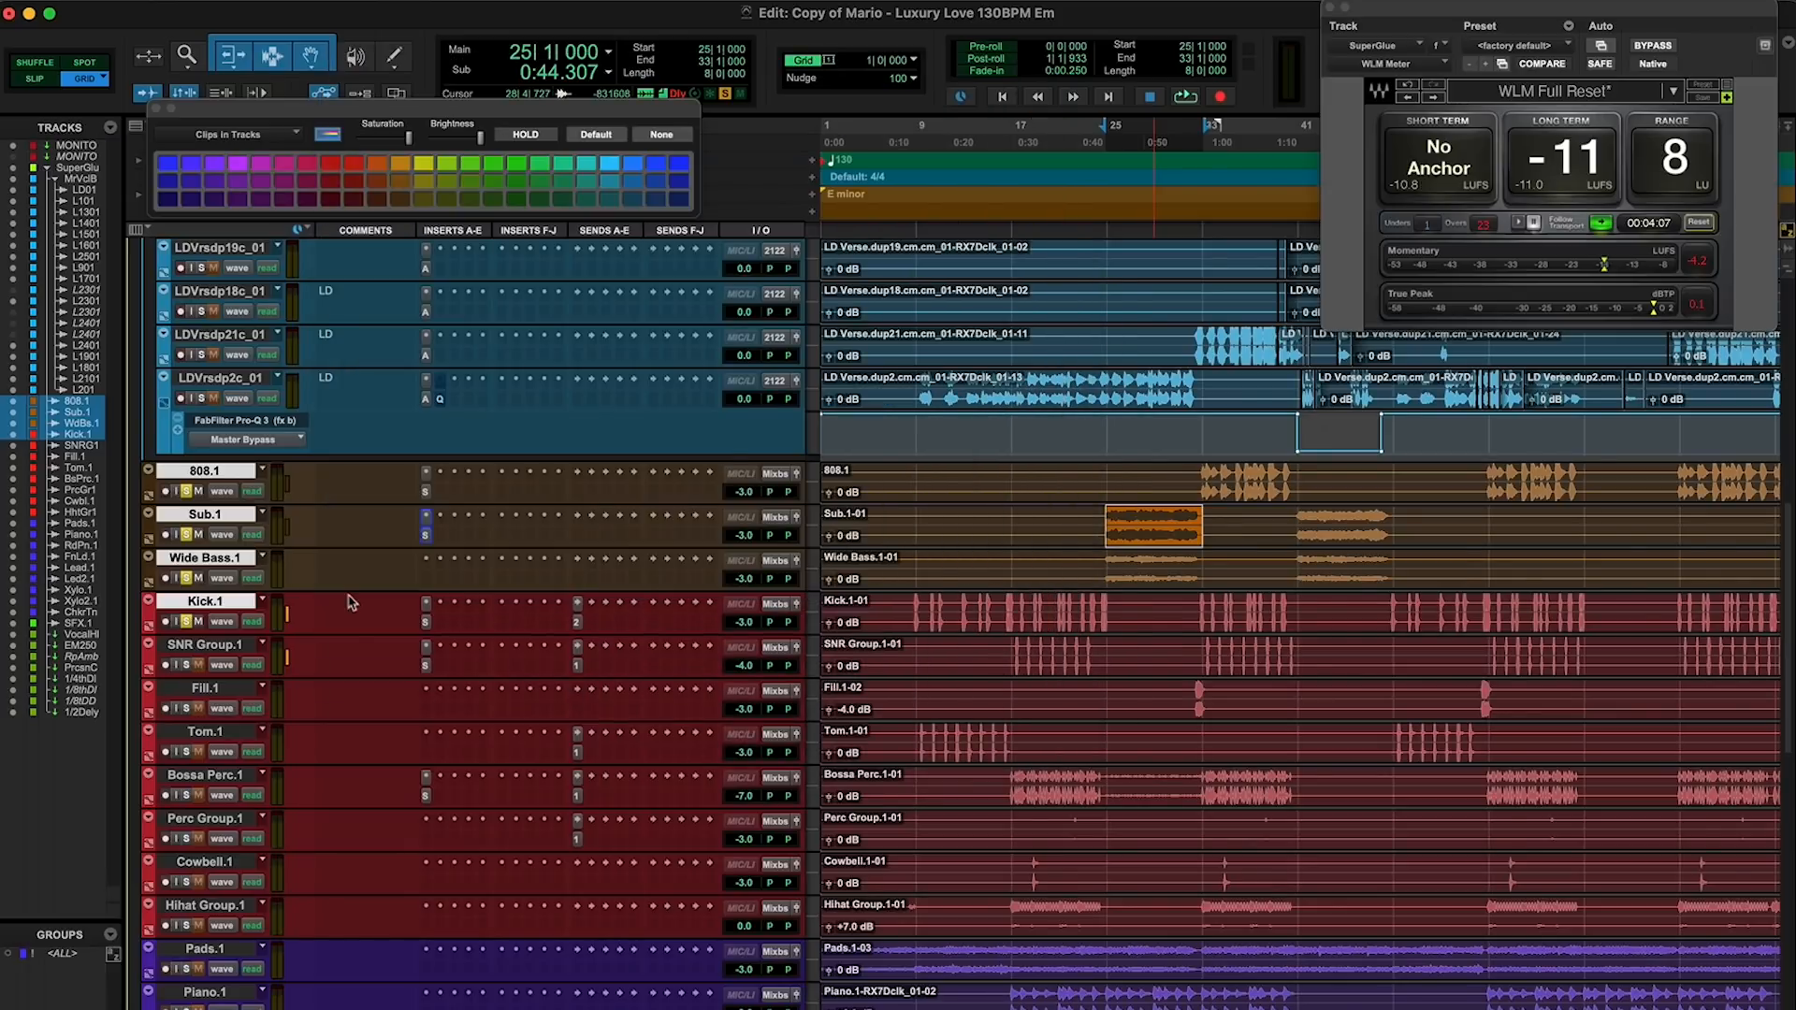
Extend the track selection through Hihat Group.1 and solo the remaining drum tracks with the bass and kick
{"action": "scroll", "coordinate": [201, 580], "scroll_direction": "down", "scroll_amount": 5}
{"action": "left_click", "coordinate": [190, 589], "text": "shift"}
{"action": "left_click", "coordinate": [187, 571]}
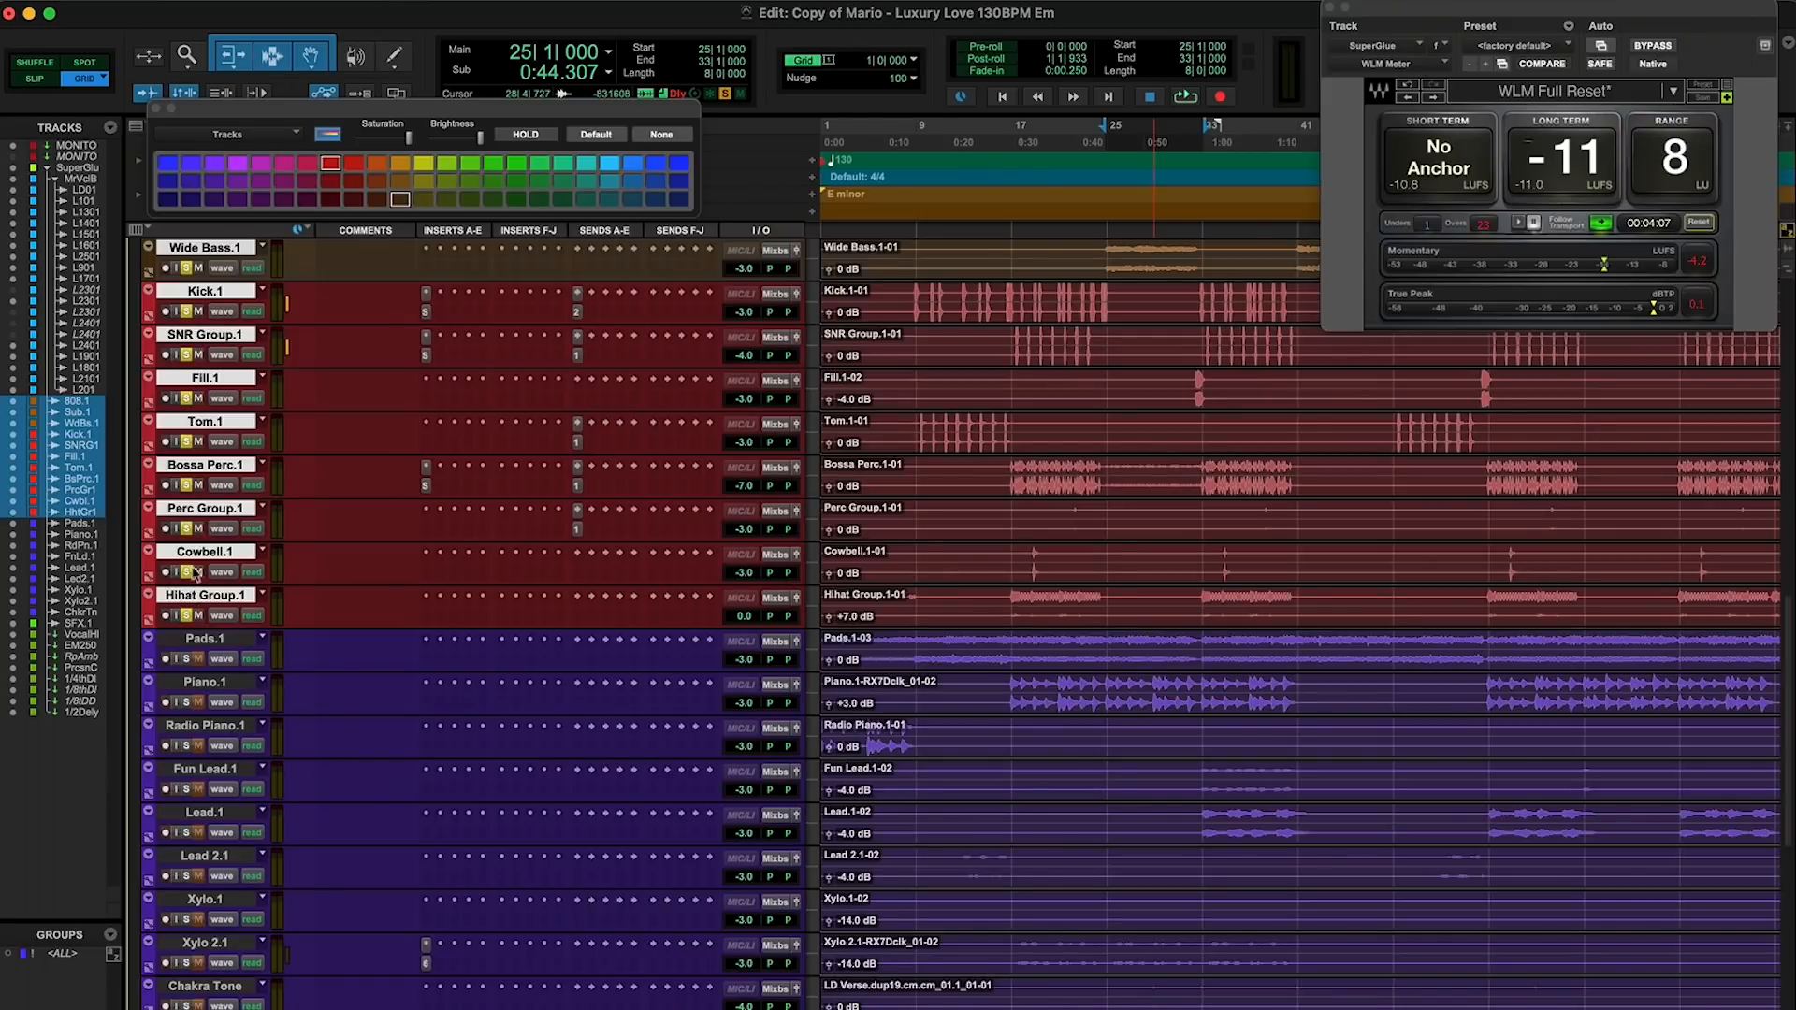
Select bars 33 to 41 on the Kick.1 through Hihat Group.1 tracks and play back the soloed bass and drums
{"action": "left_click_drag", "start_coordinate": [1198, 291], "coordinate": [1292, 619]}
{"action": "scroll", "coordinate": [669, 589], "scroll_direction": "up", "scroll_amount": 6}
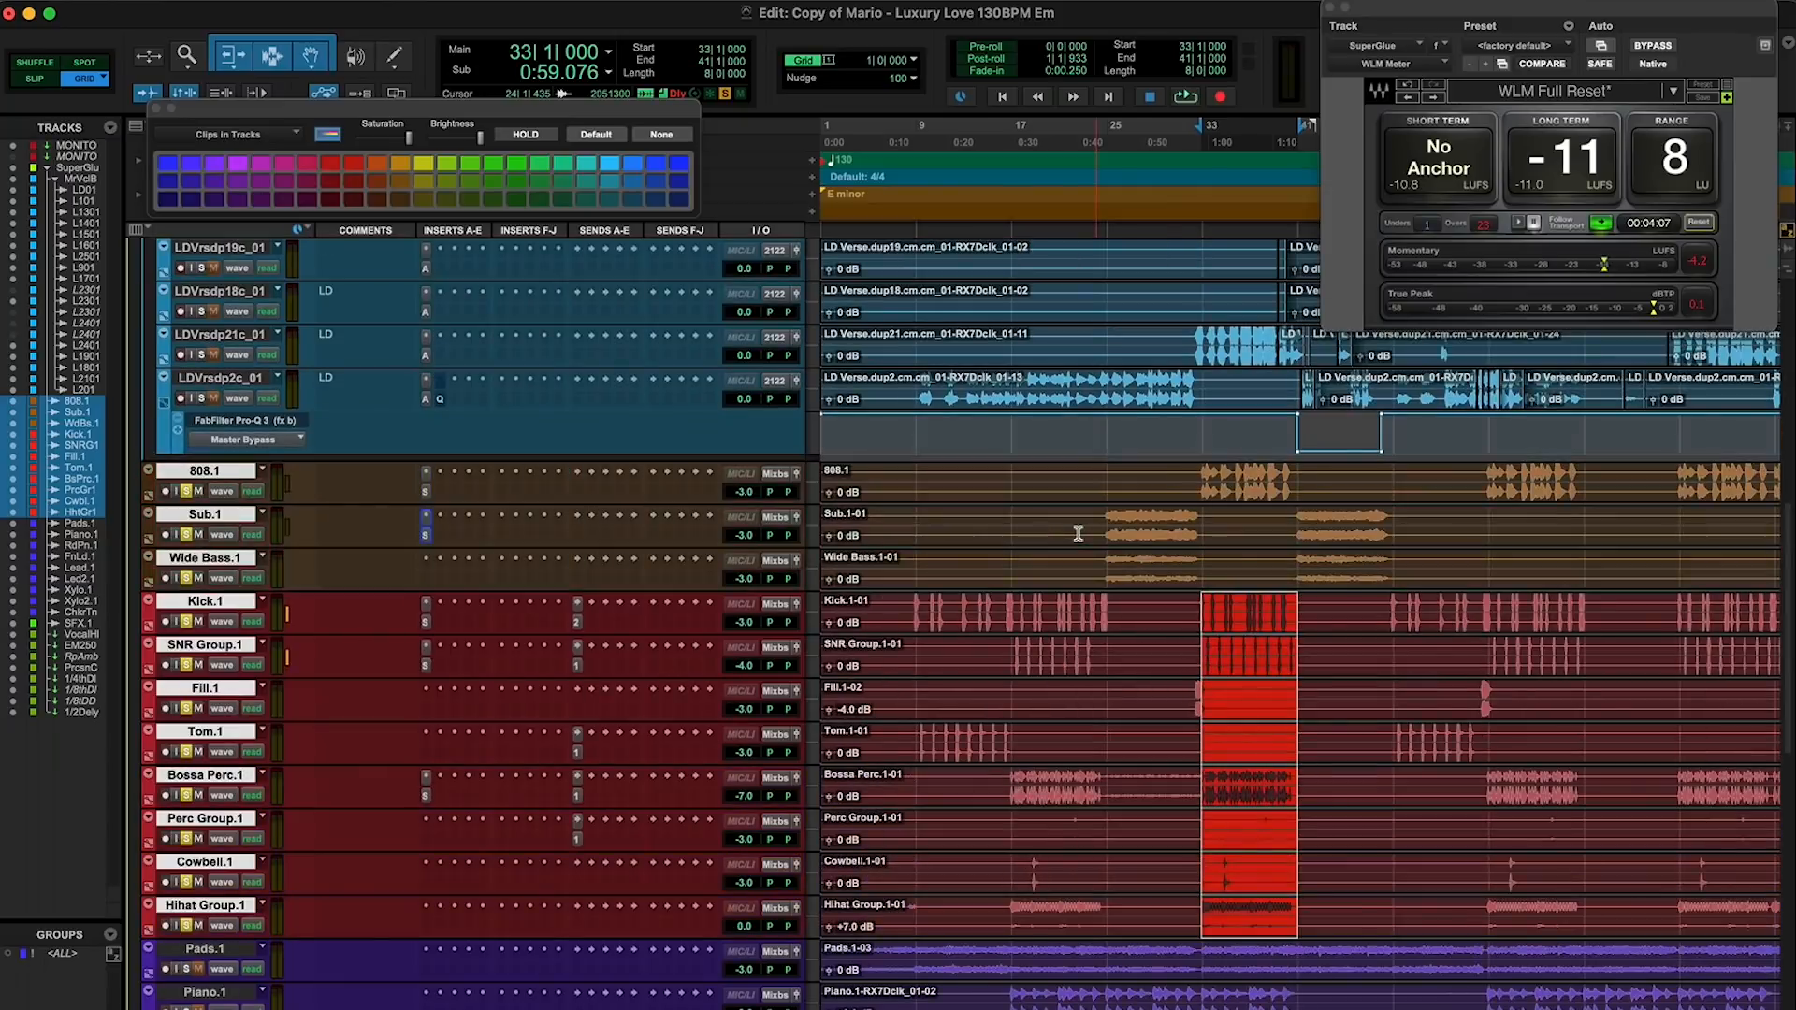
{"action": "scroll", "coordinate": [669, 589], "scroll_direction": "down", "scroll_amount": 2}
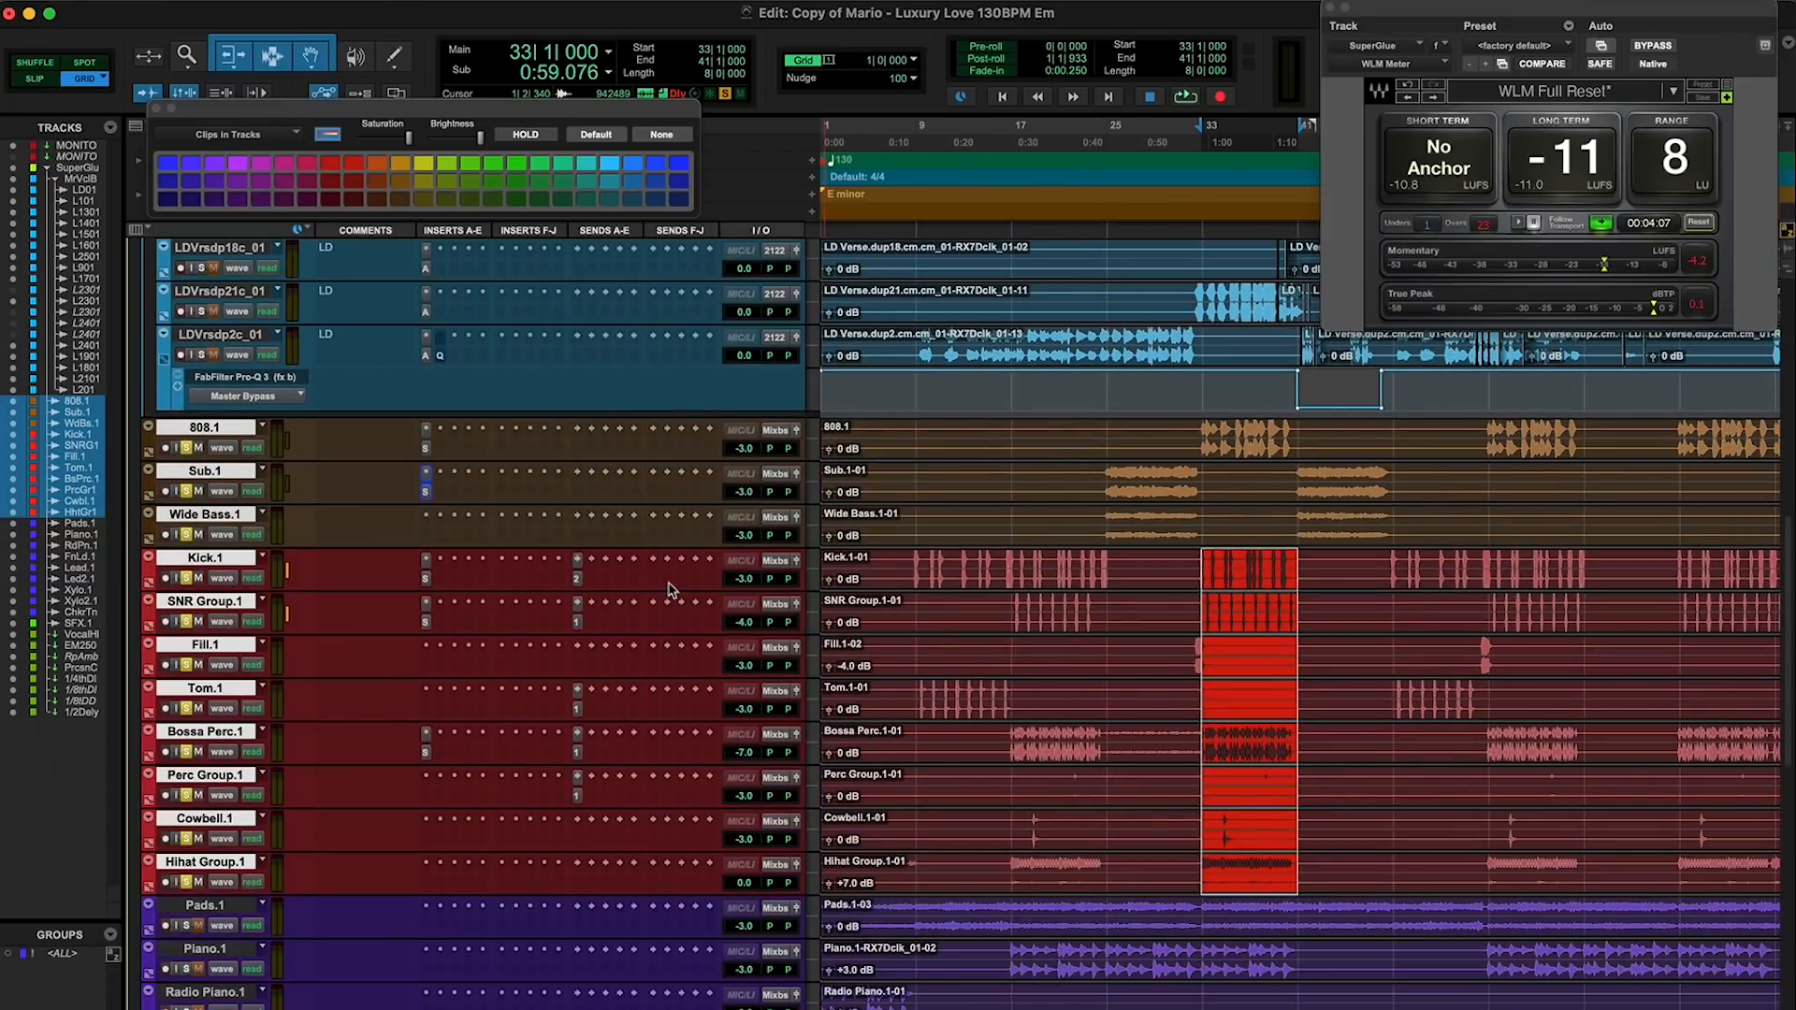
{"action": "key", "text": "space"}
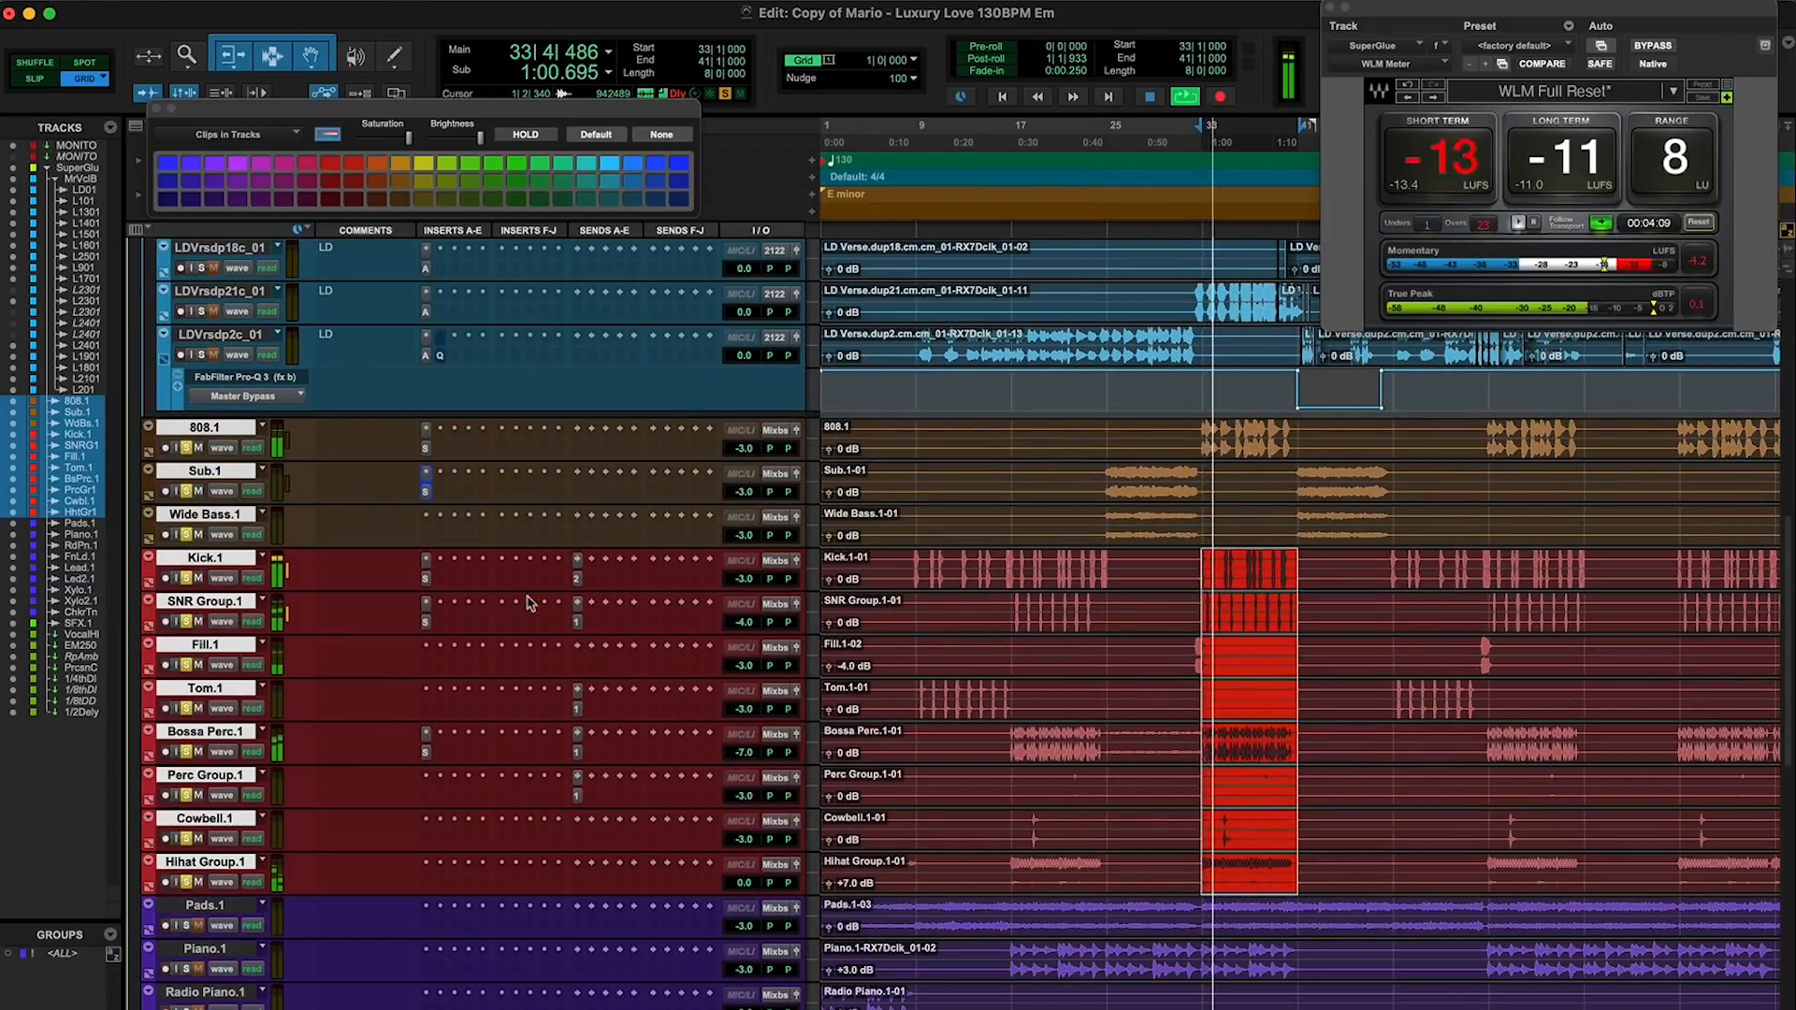
{"action": "scroll", "coordinate": [562, 459], "scroll_direction": "down", "scroll_amount": 1}
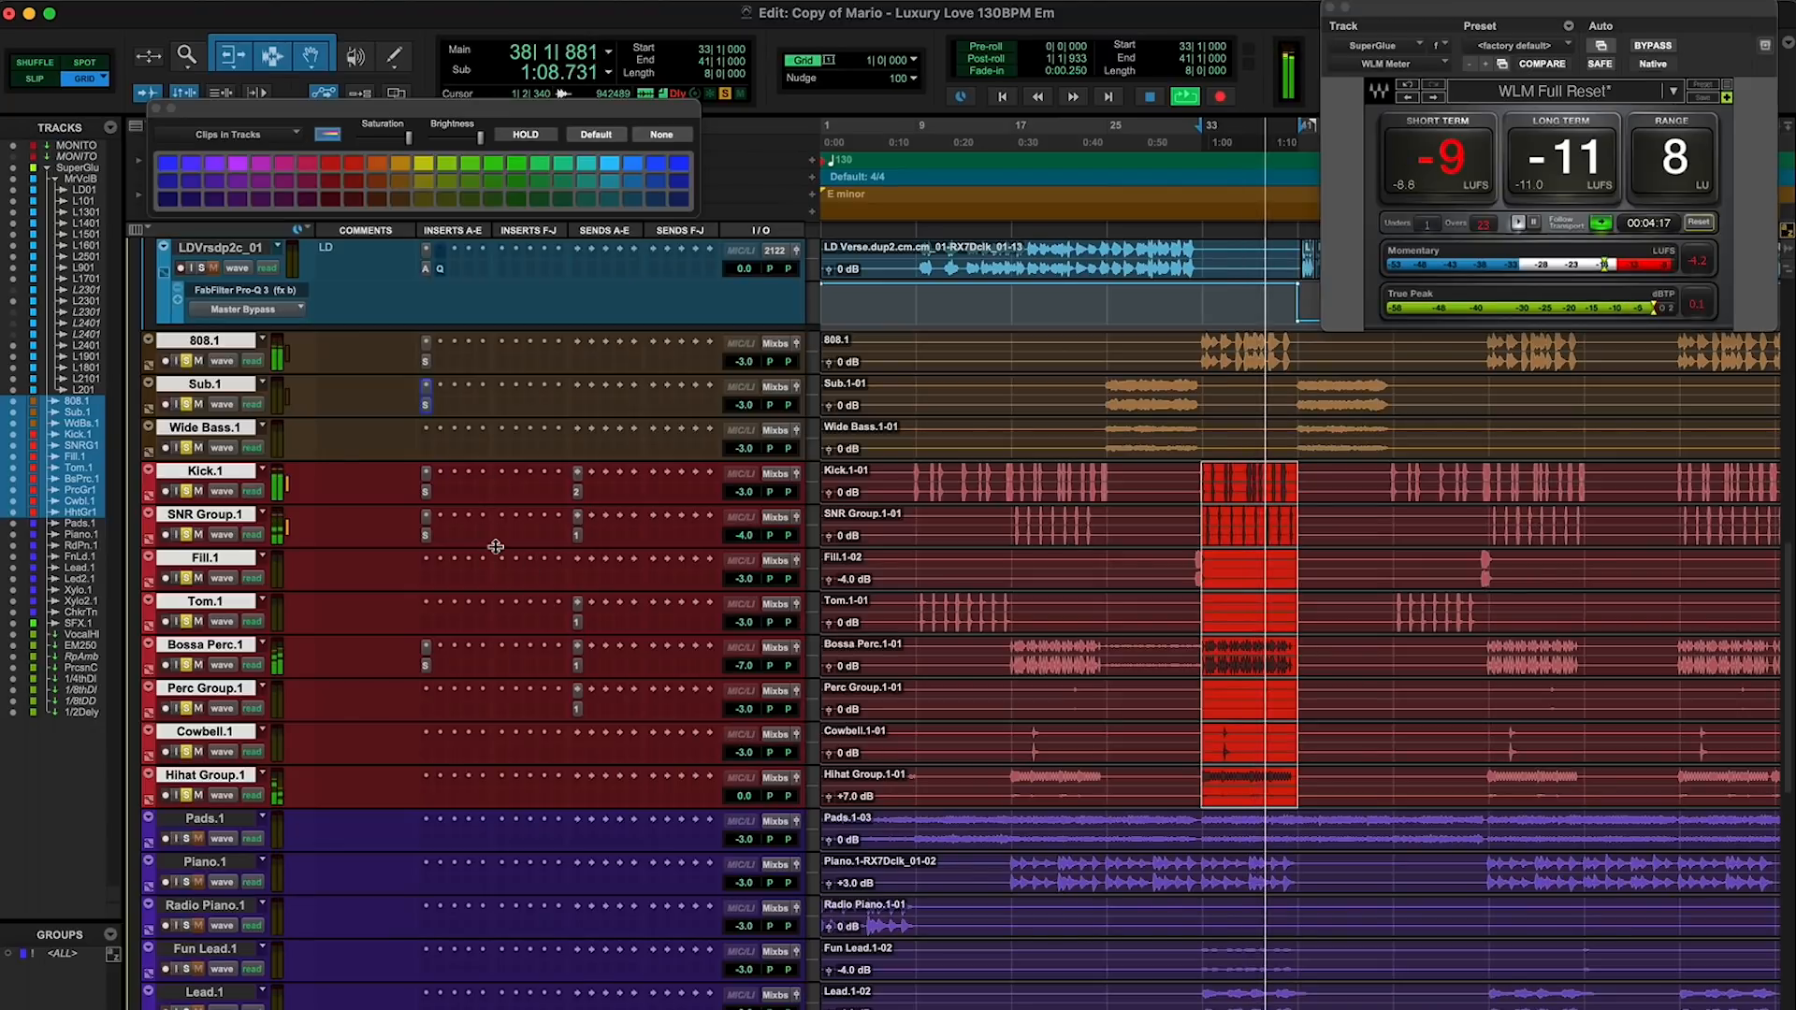
{"action": "key", "text": "space"}
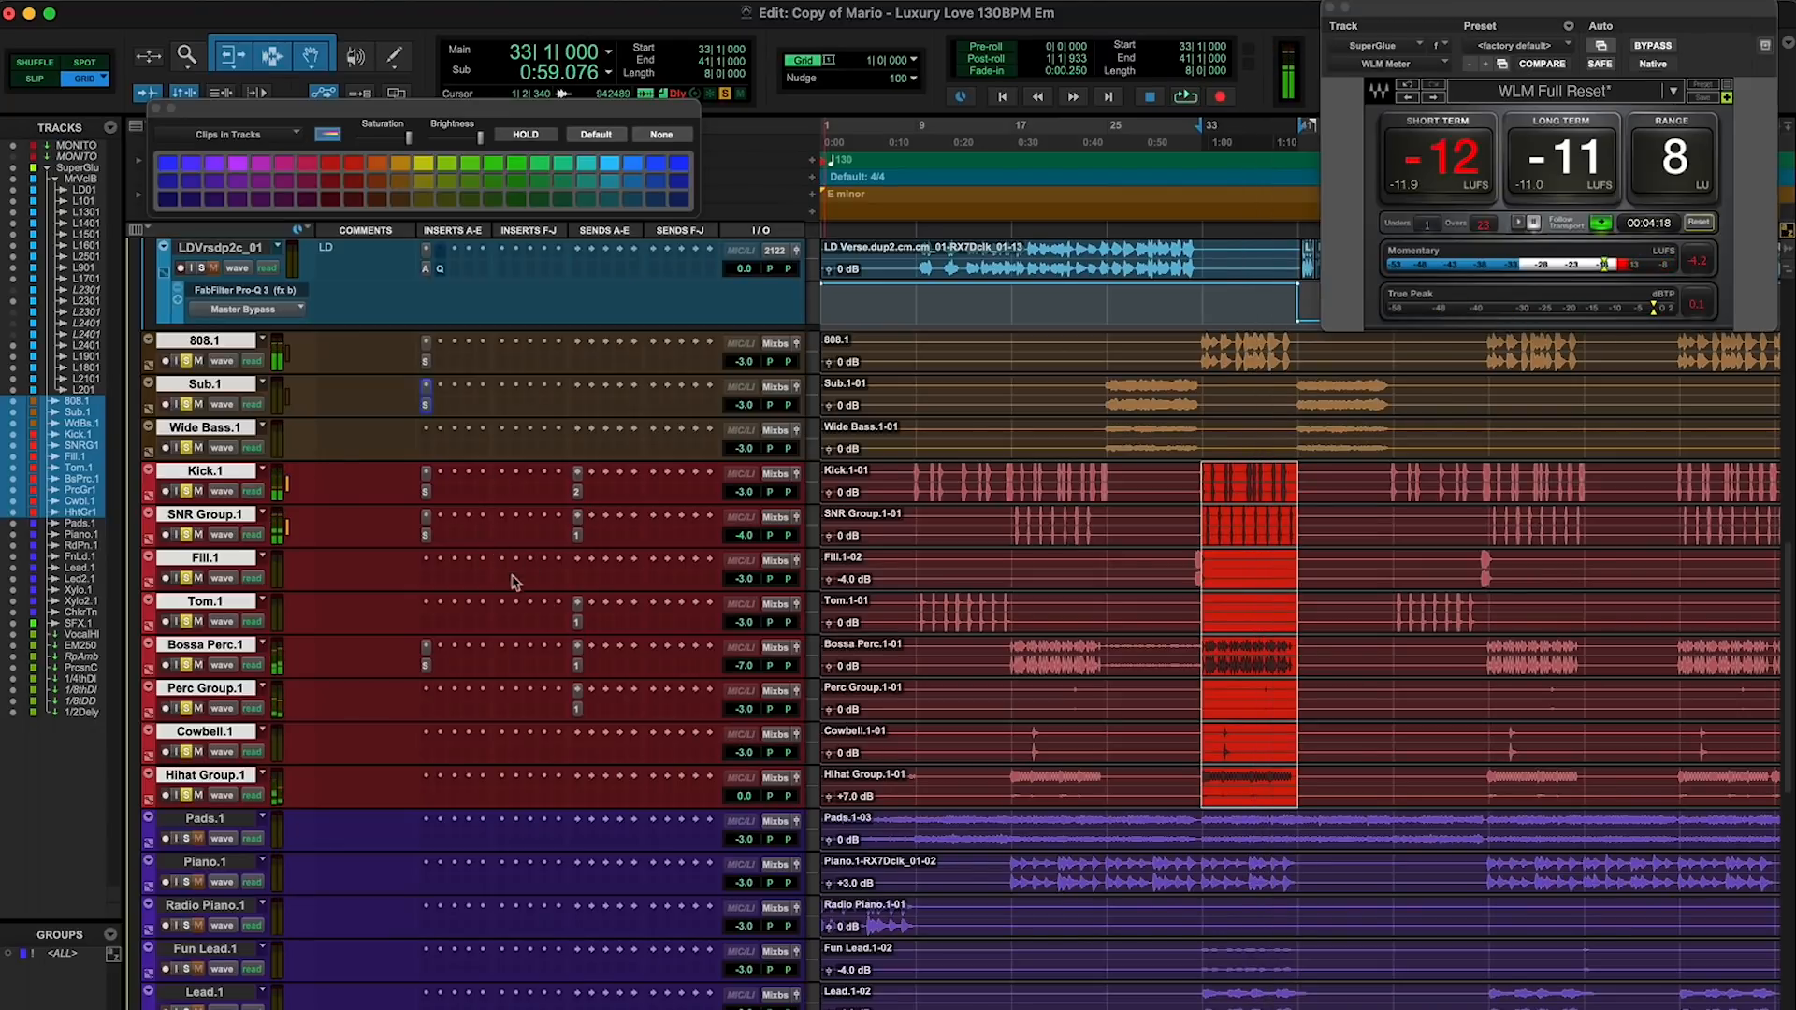
Open the StudioRack on the Kick.1 track, position its window over the tracks, and start playback
{"action": "left_click", "coordinate": [426, 494]}
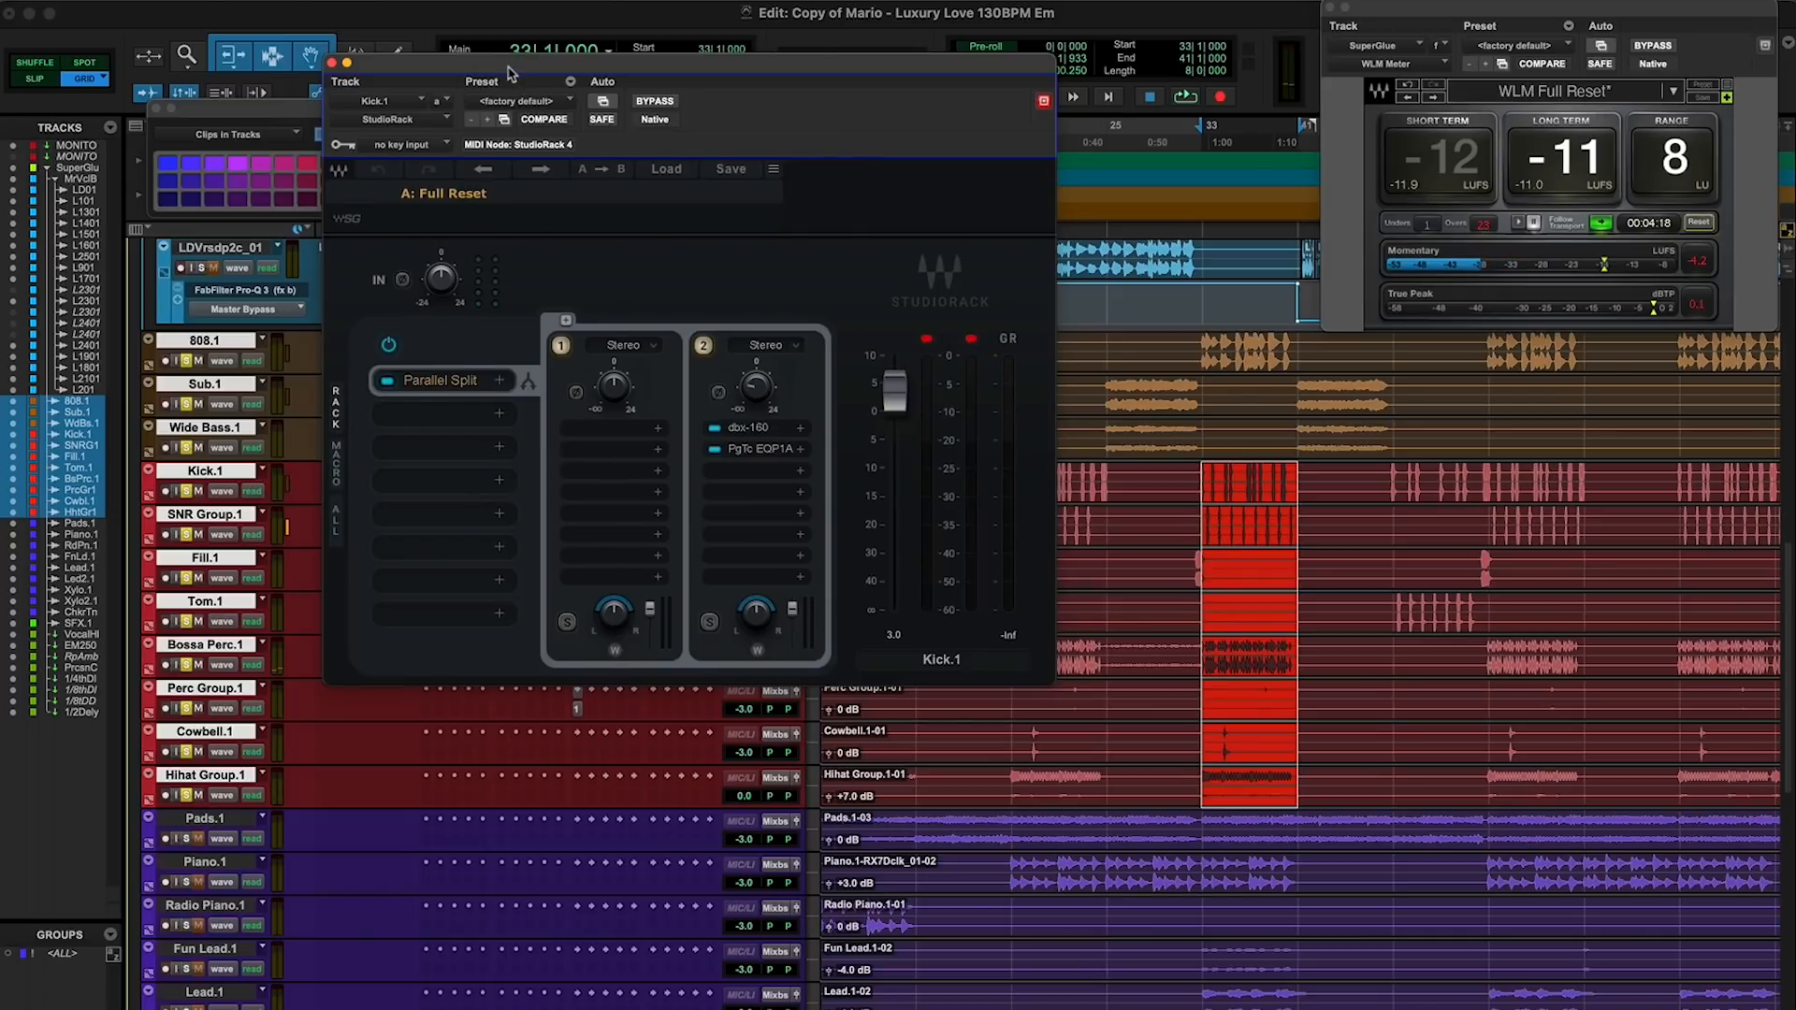
{"action": "left_click_drag", "start_coordinate": [510, 72], "coordinate": [810, 169]}
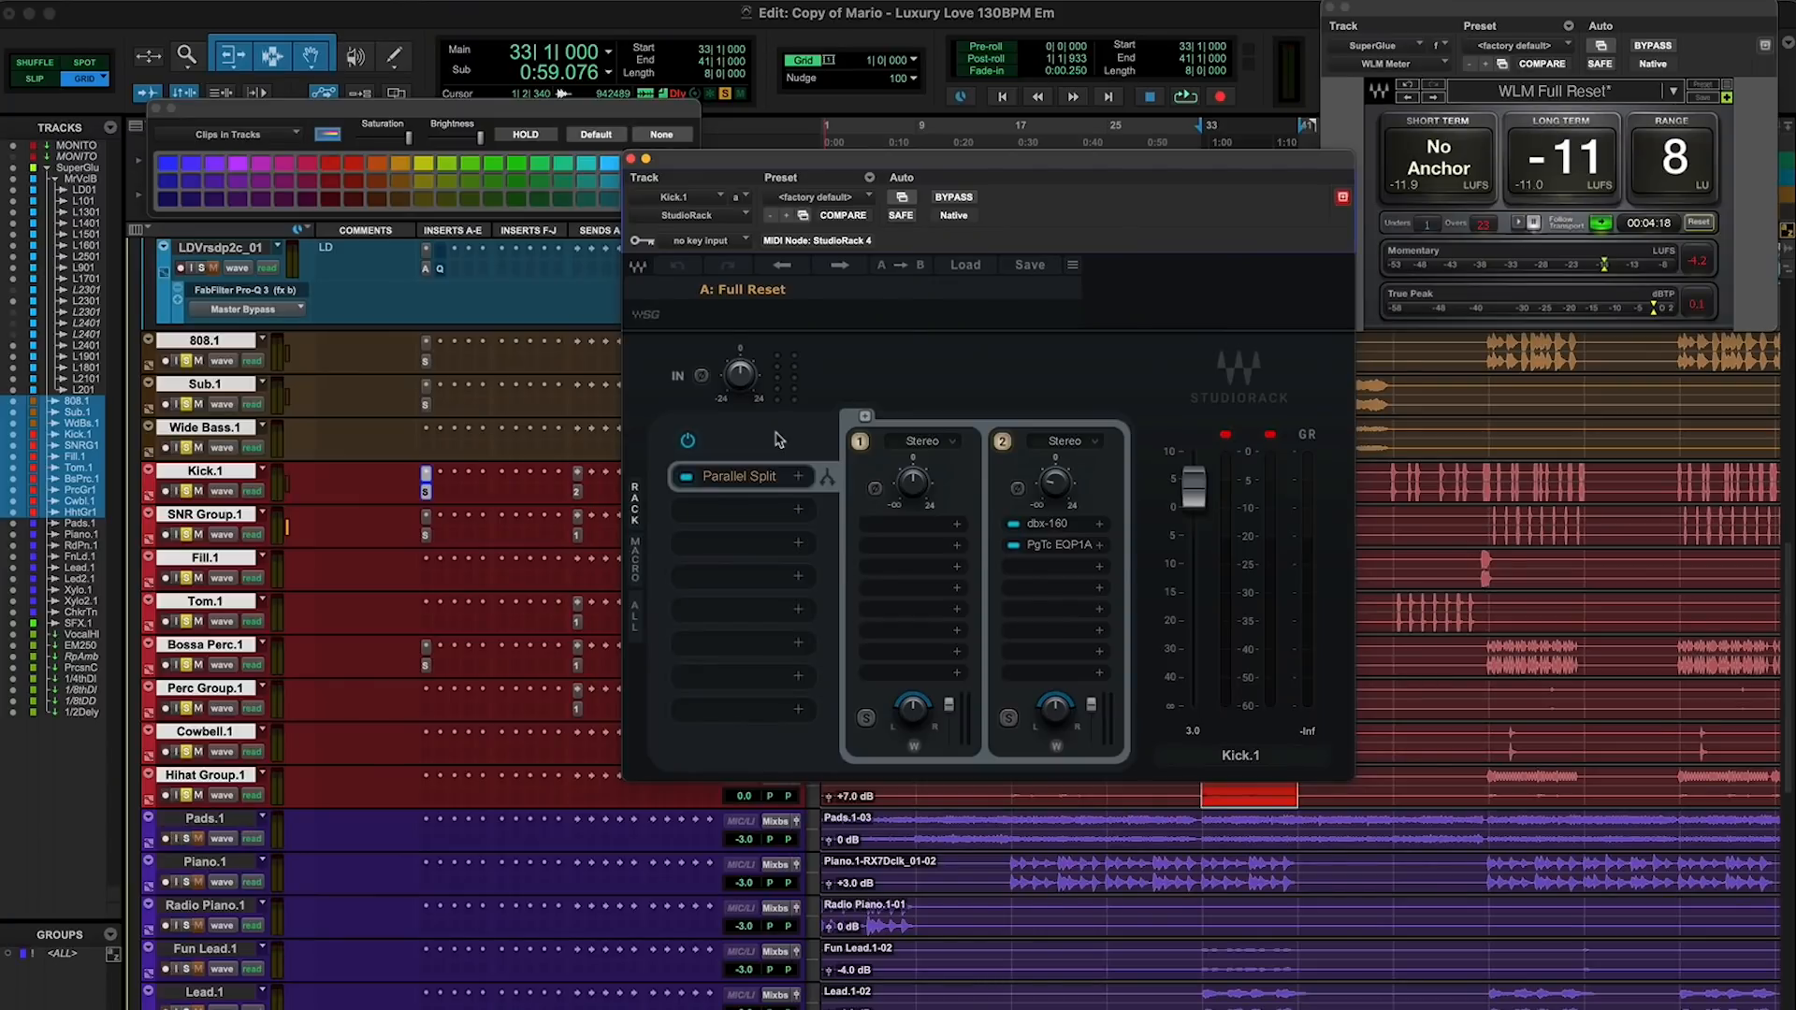
{"action": "left_click_drag", "start_coordinate": [992, 165], "coordinate": [927, 163]}
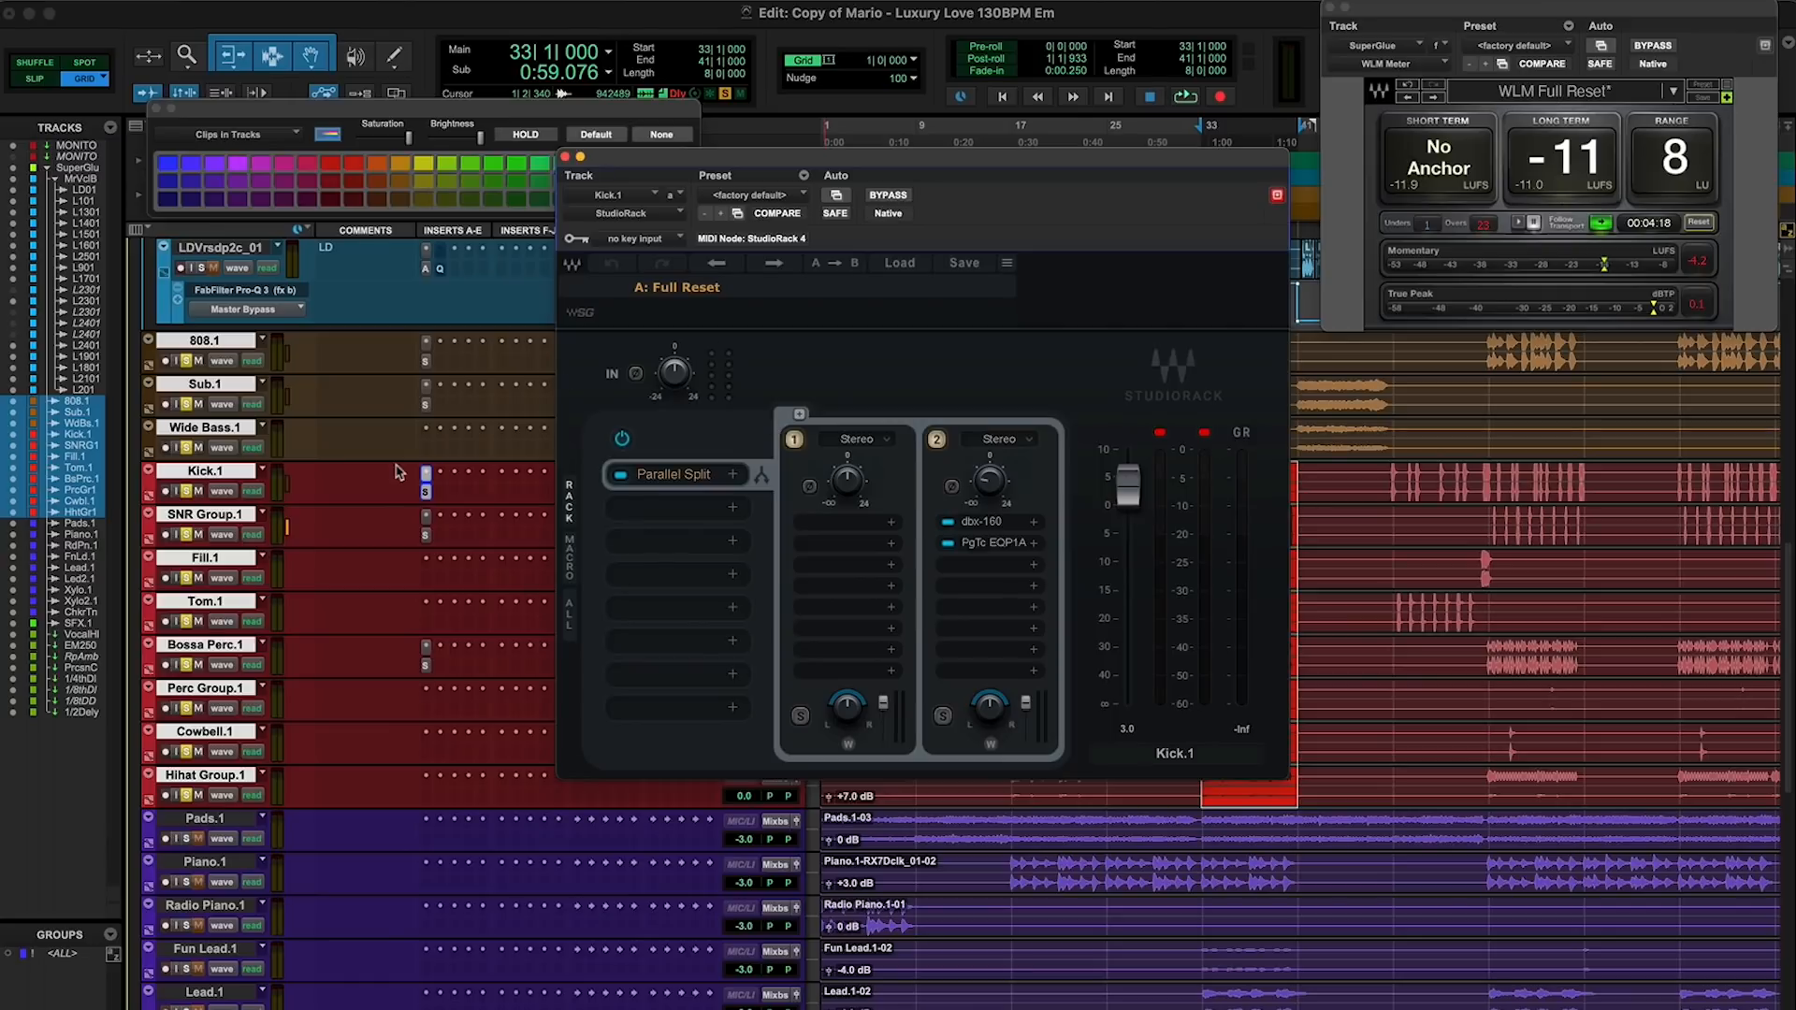
{"action": "left_click_drag", "start_coordinate": [777, 173], "coordinate": [740, 276]}
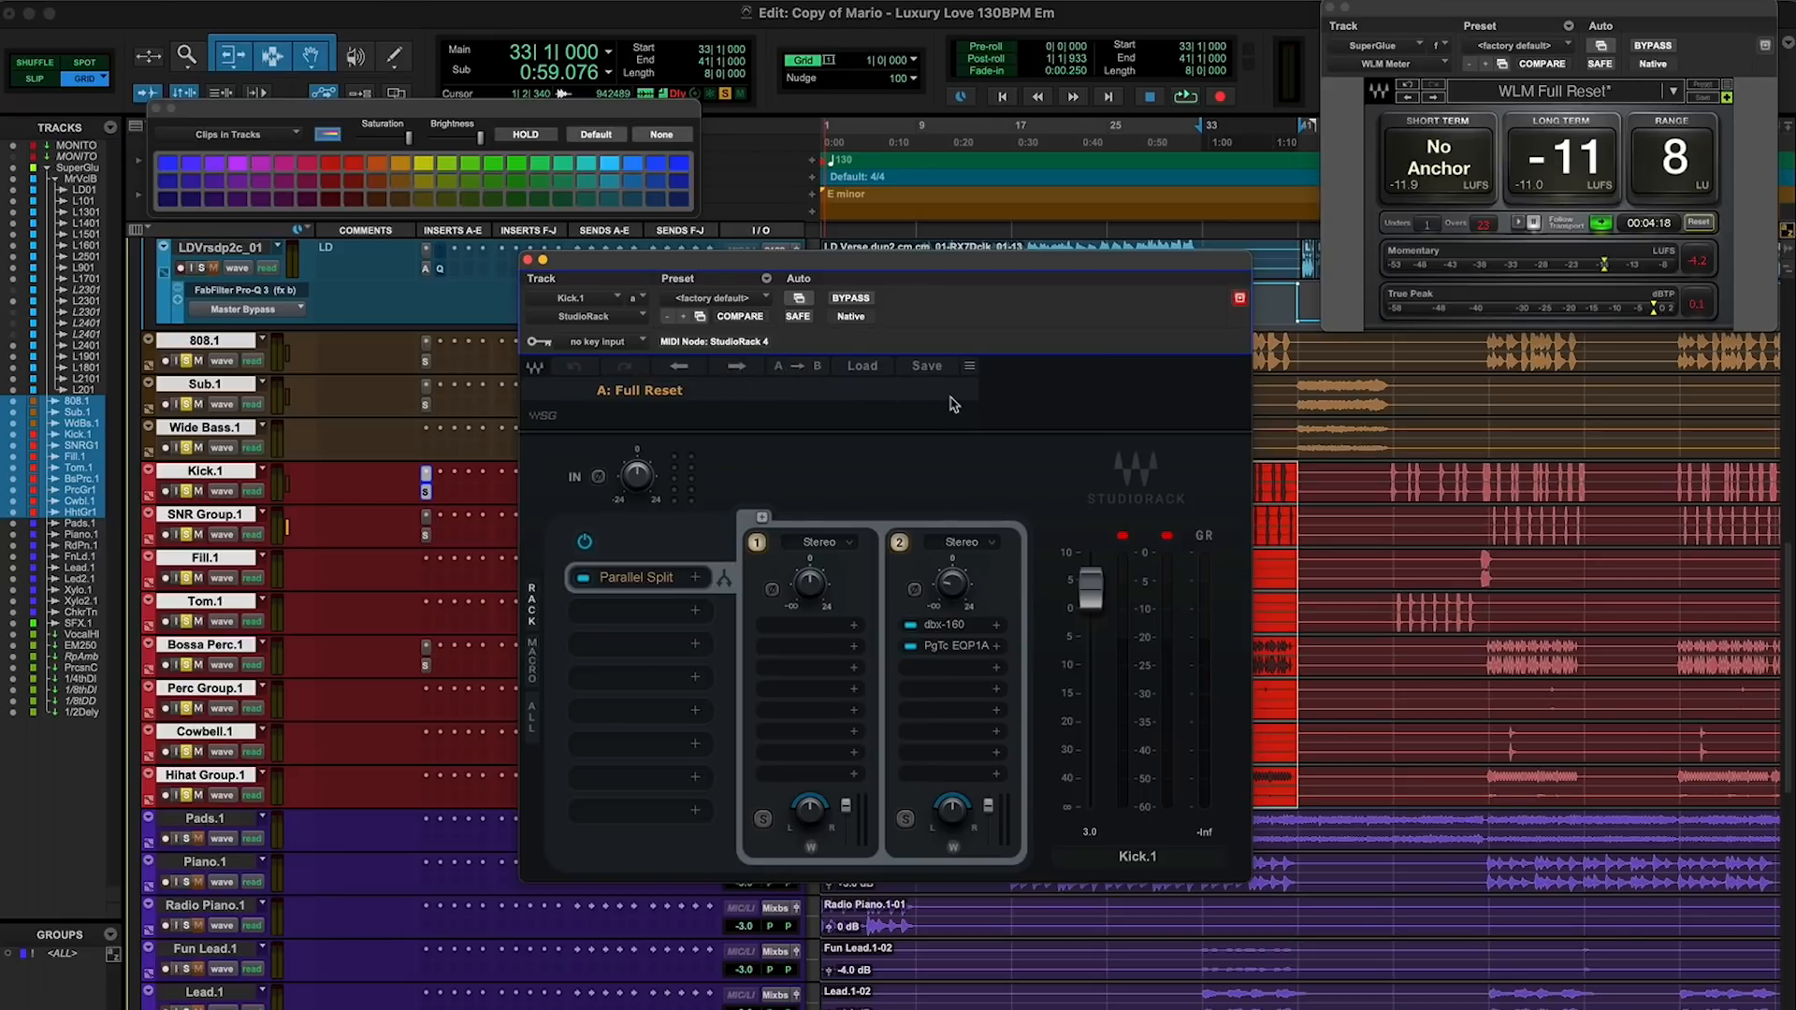
{"action": "key", "text": "space"}
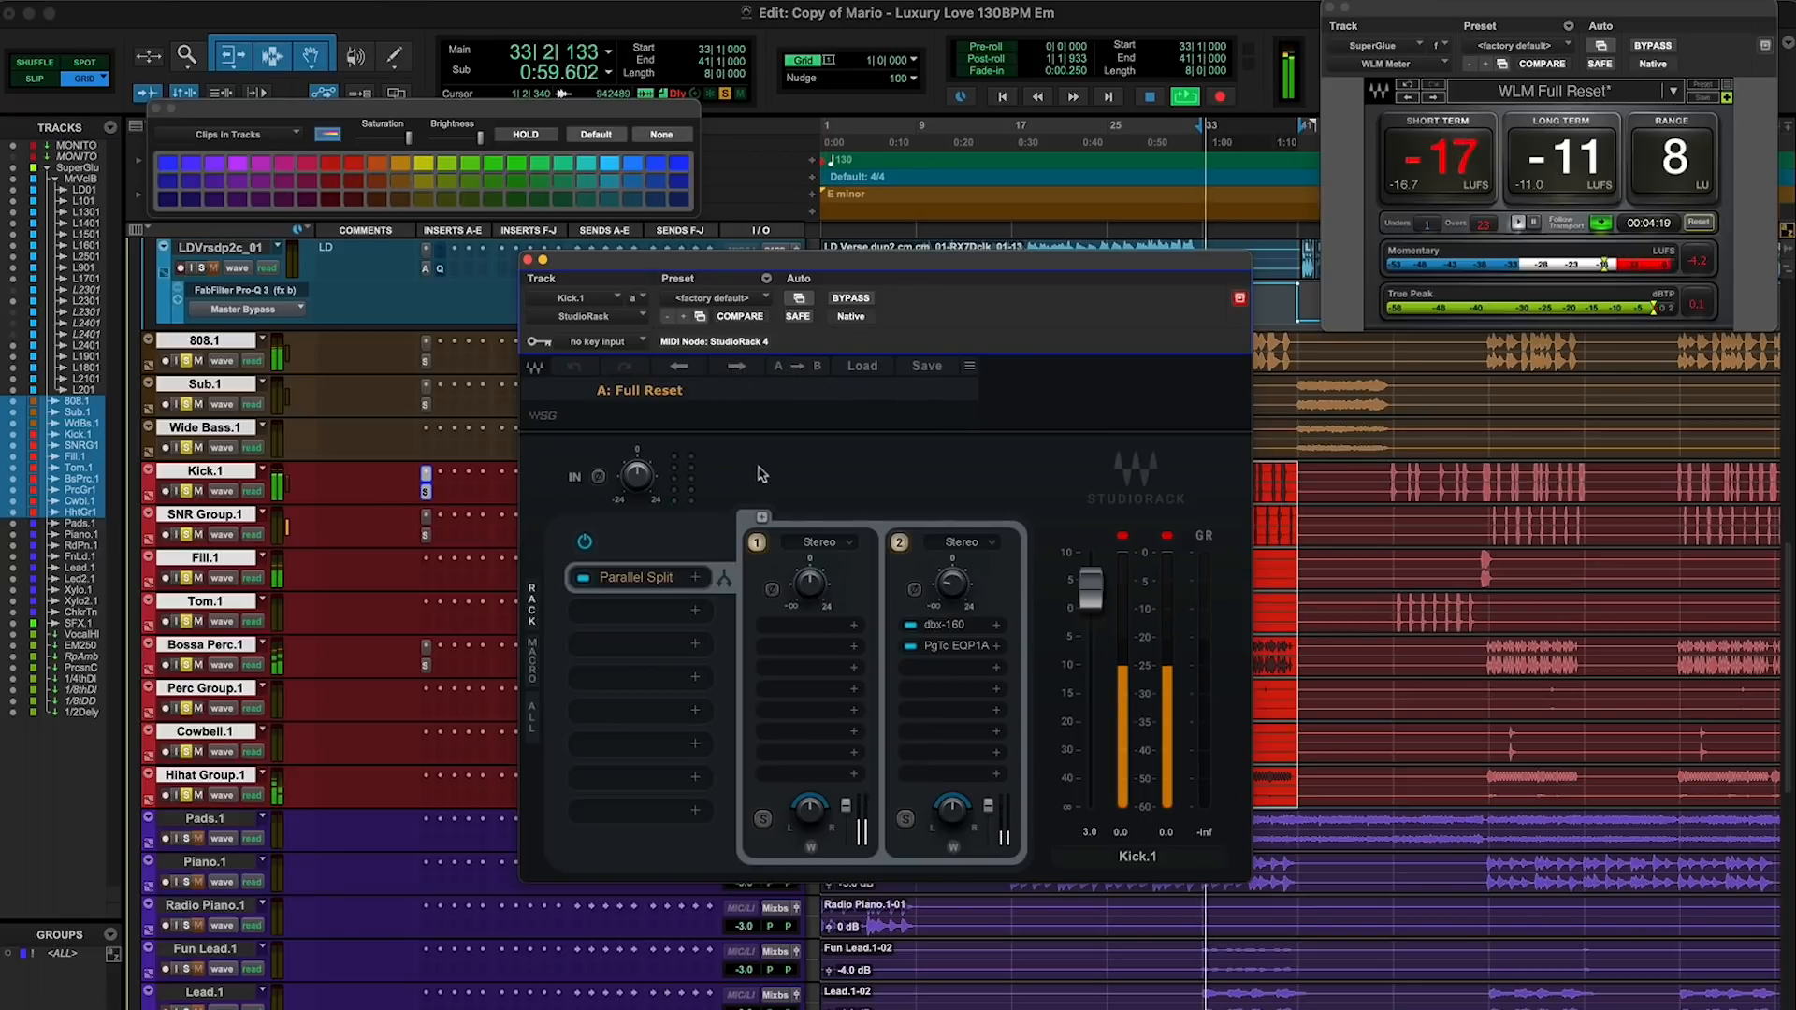
Compare the kick with its Parallel Split bypassed and re-enabled while the soloed bass and drums play
{"action": "left_click", "coordinate": [583, 580]}
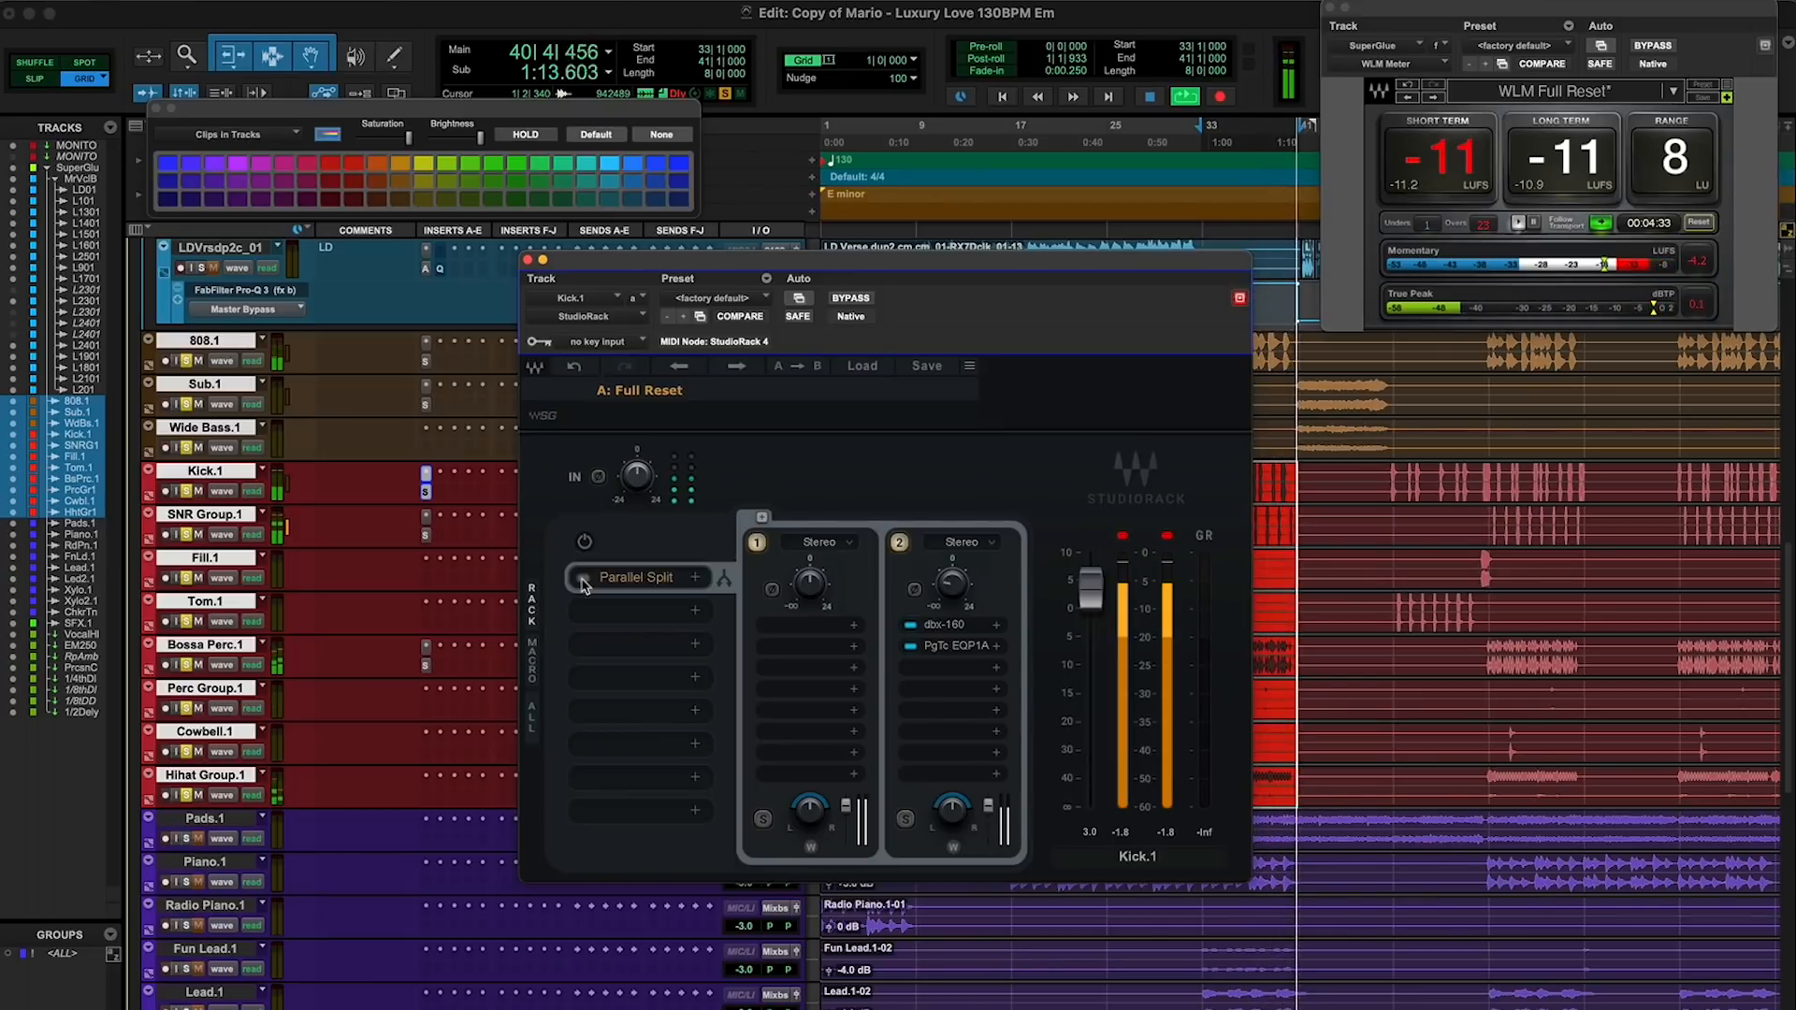
{"action": "left_click", "coordinate": [582, 581]}
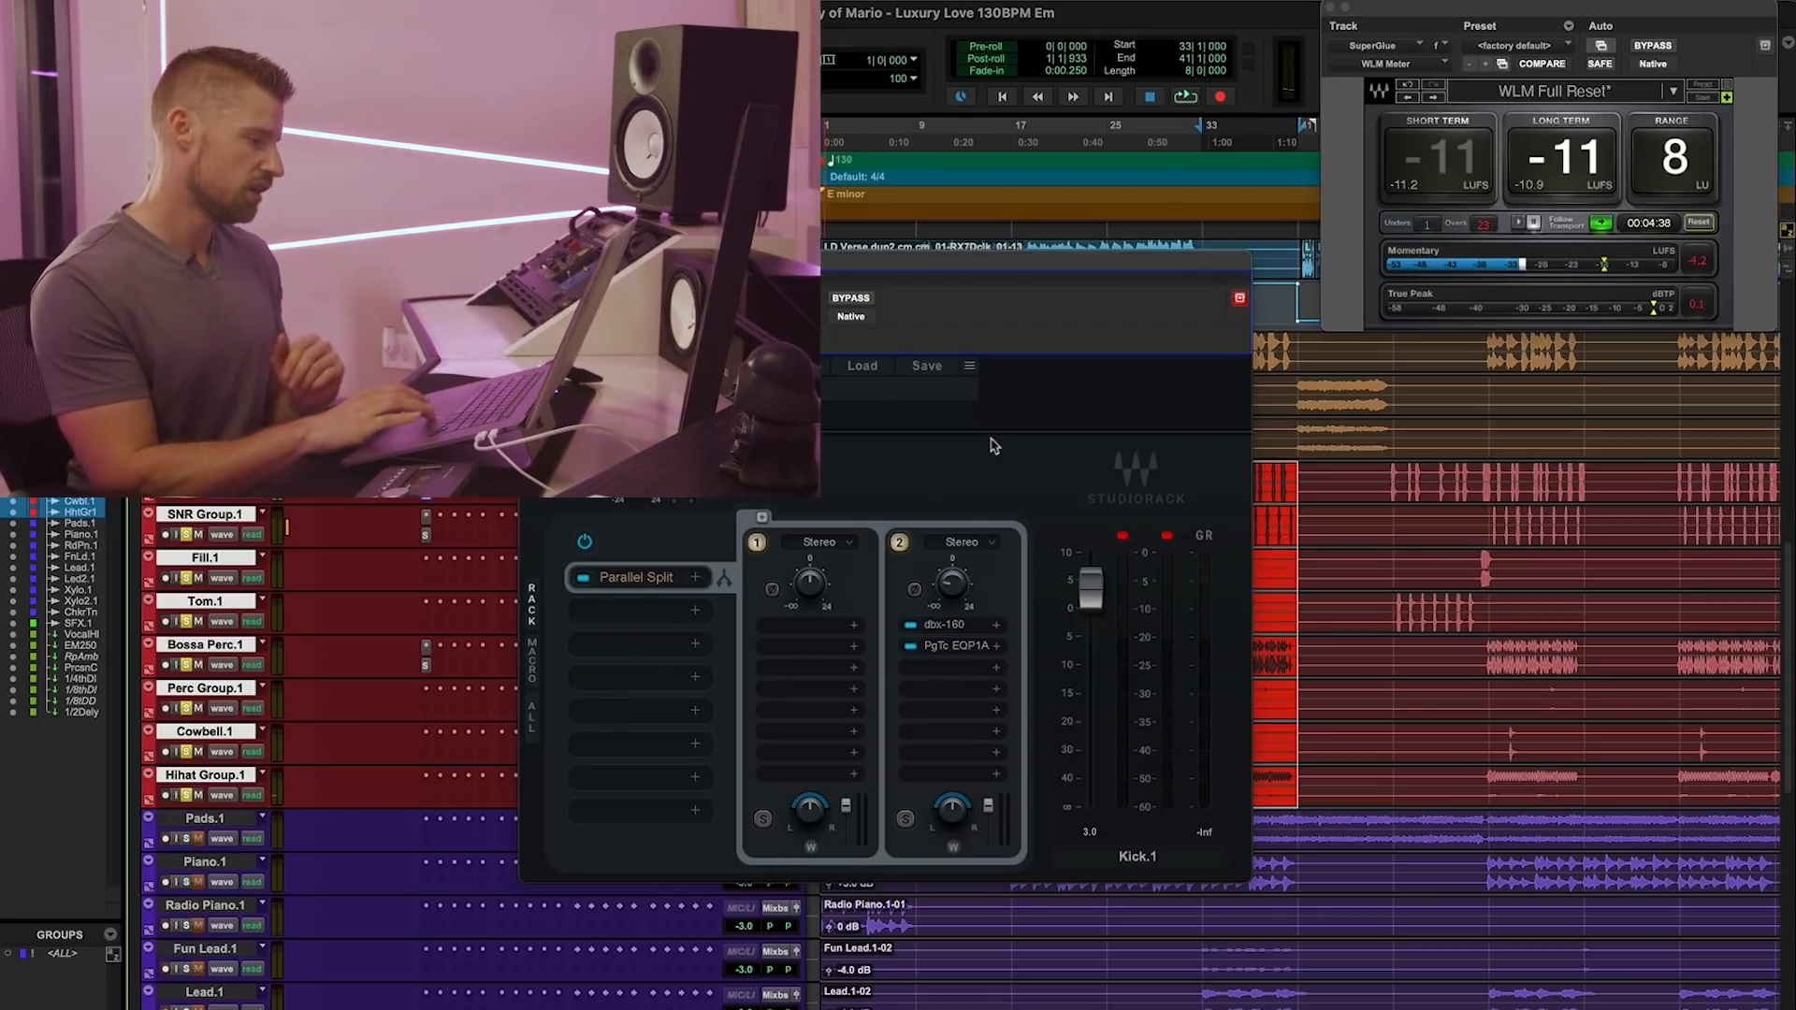
Open the dbx-160 and PuigTec EQP1A from the second parallel chain of Kick.1's StudioRack and arrange their windows for inspection
{"action": "left_click", "coordinate": [945, 625]}
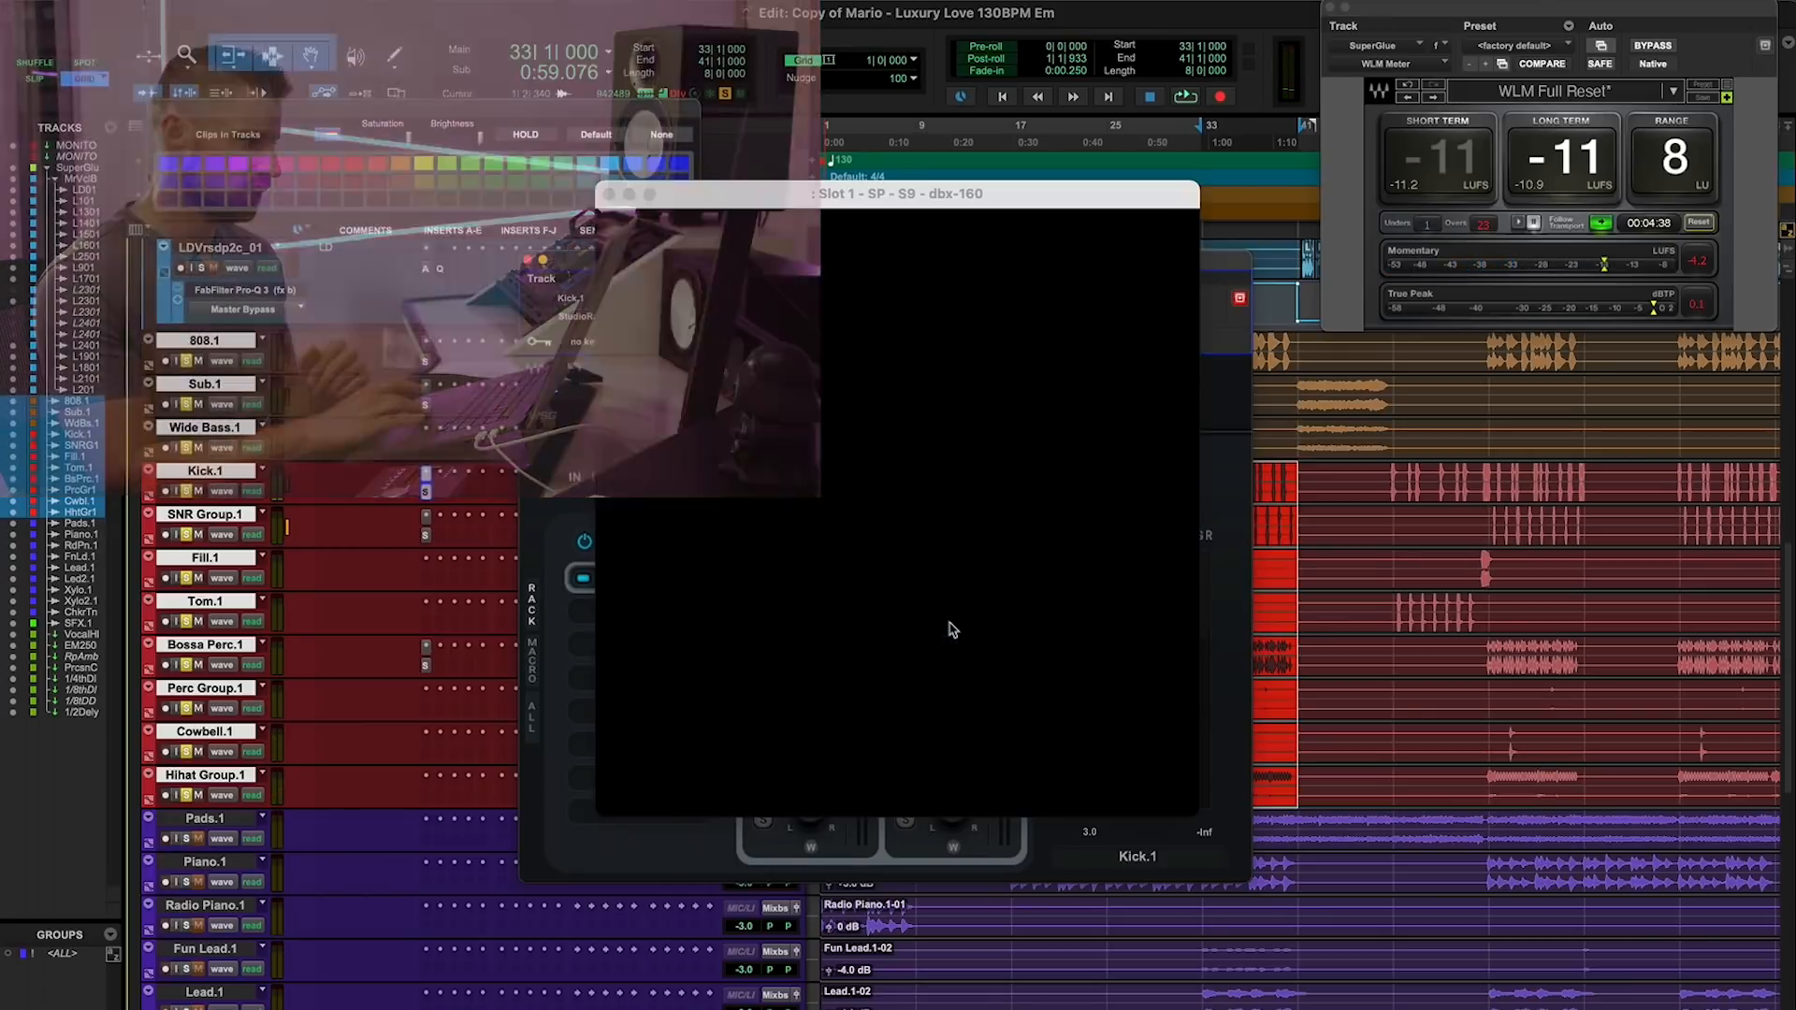
{"action": "left_click_drag", "start_coordinate": [827, 182], "coordinate": [1244, 145]}
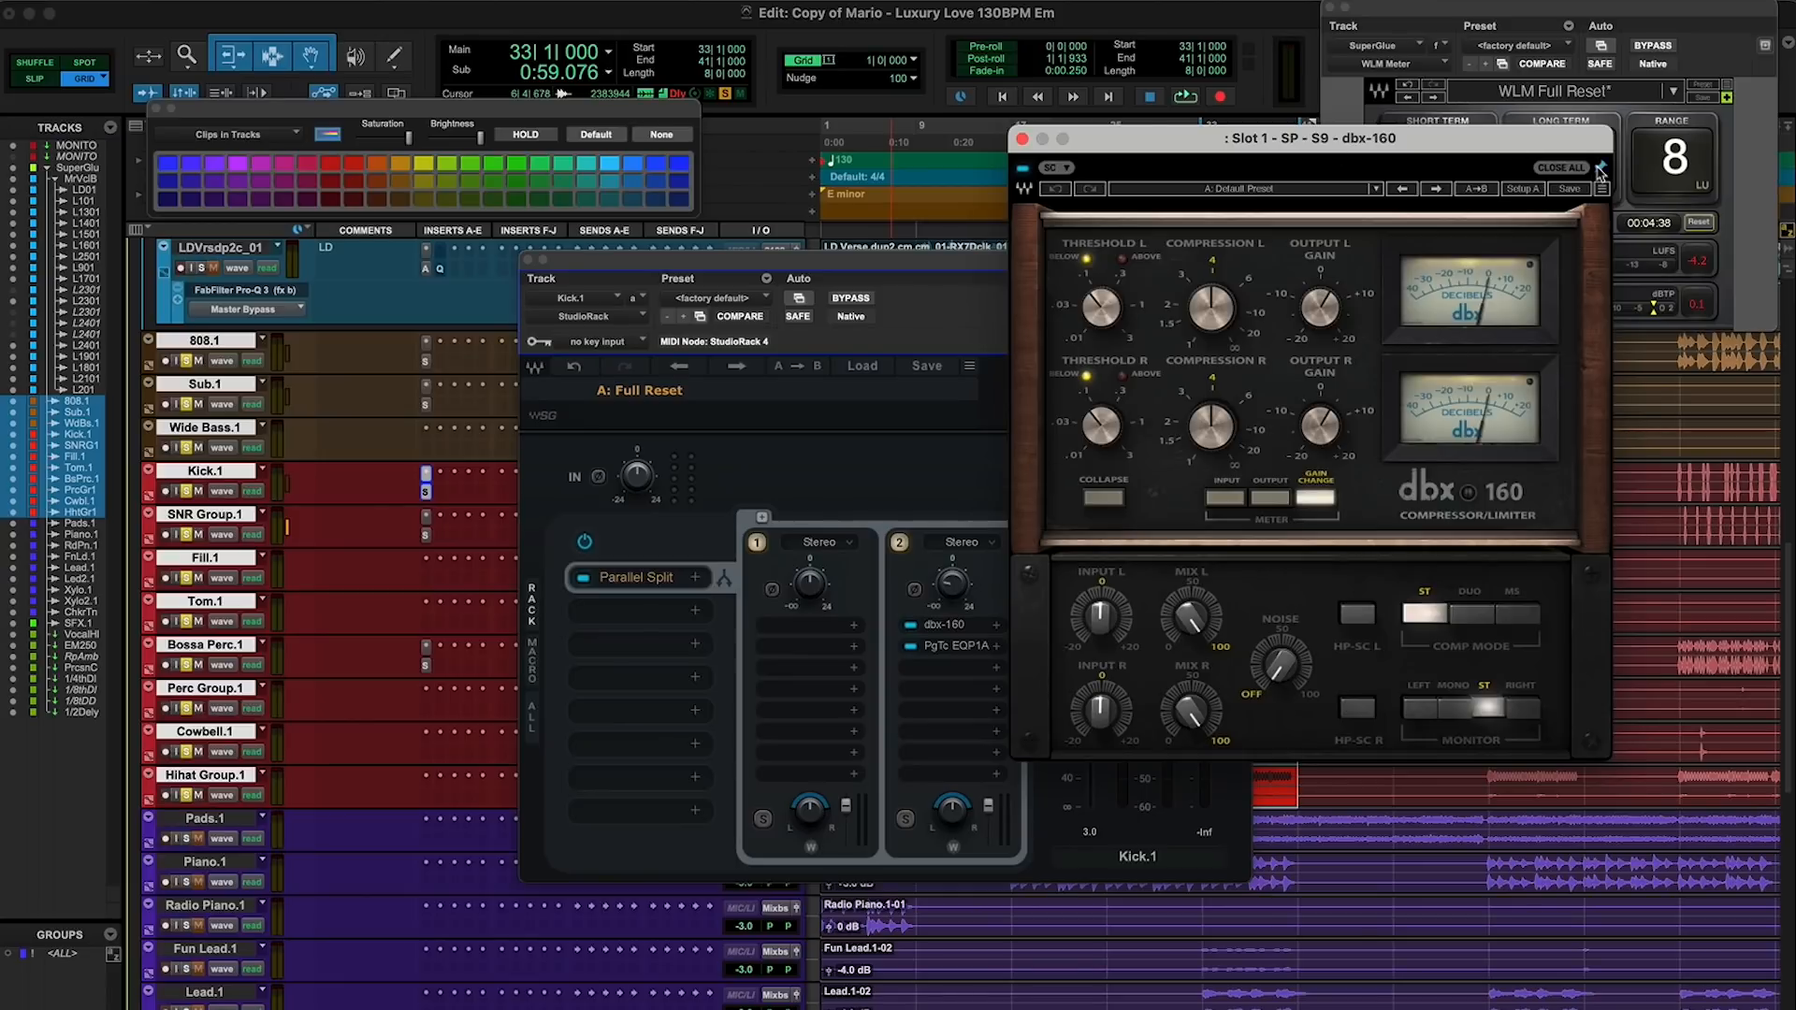
{"action": "left_click", "coordinate": [943, 645]}
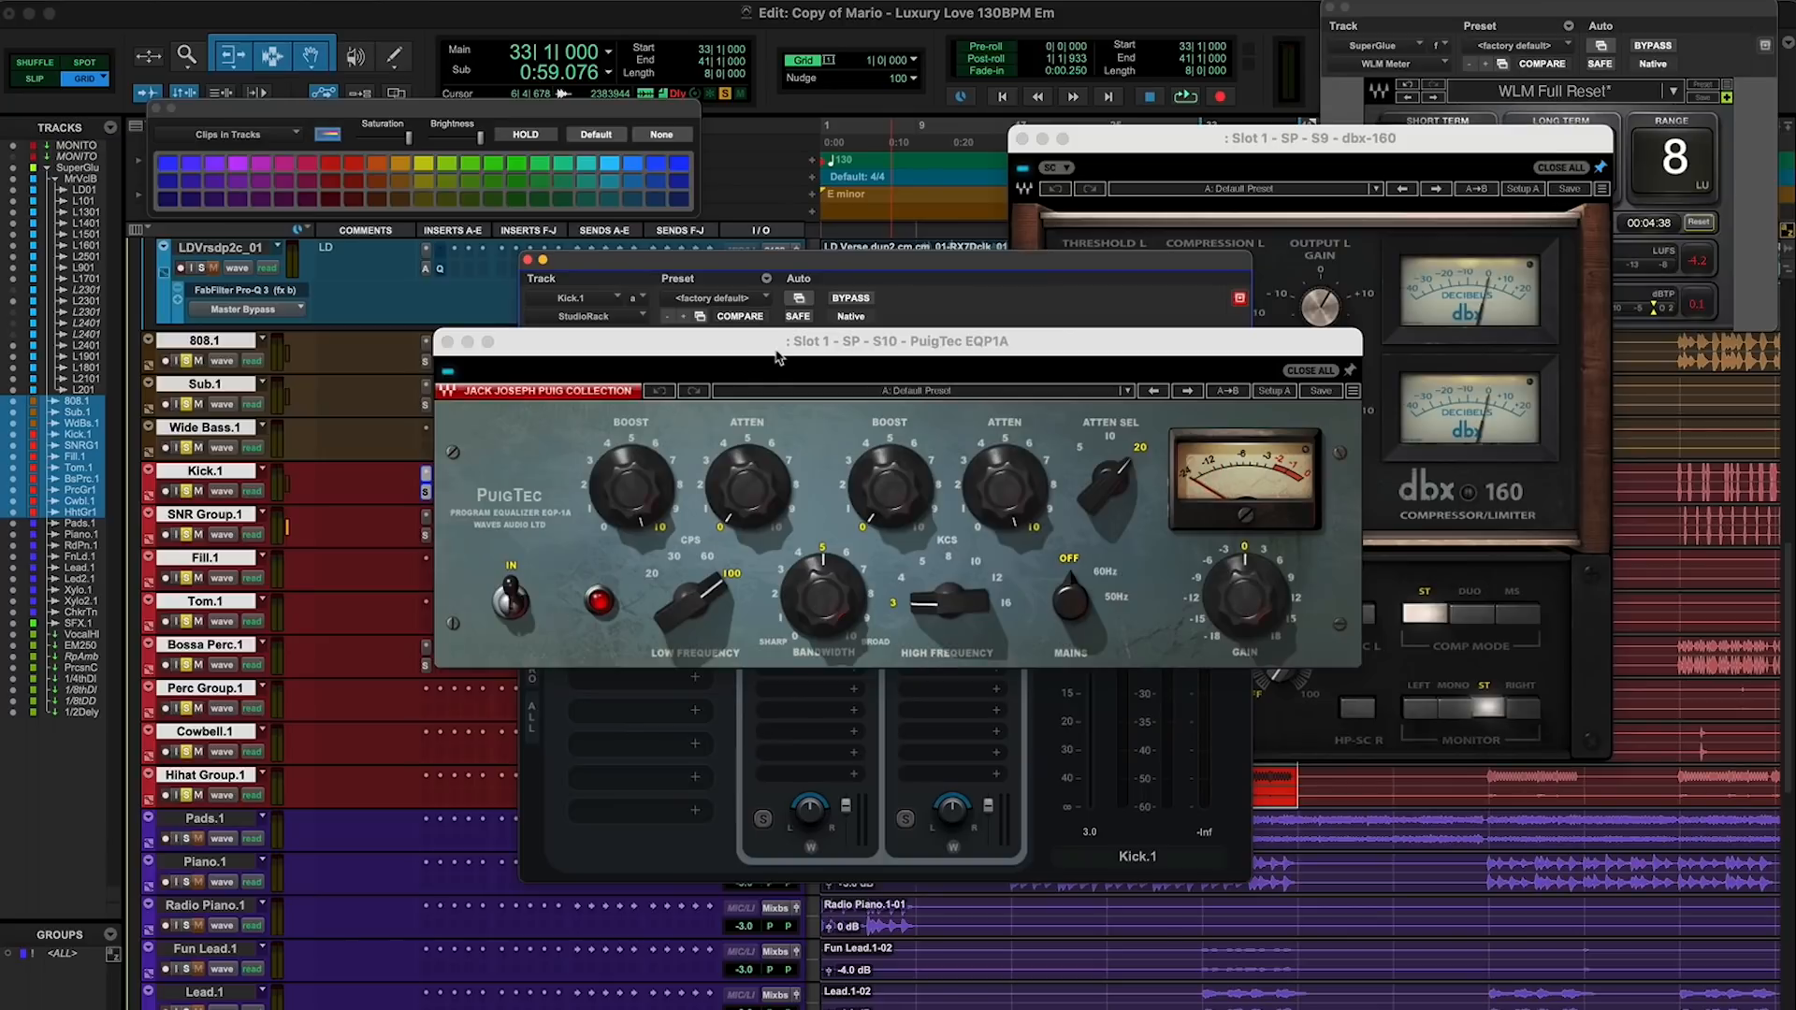
{"action": "left_click_drag", "start_coordinate": [768, 335], "coordinate": [696, 218]}
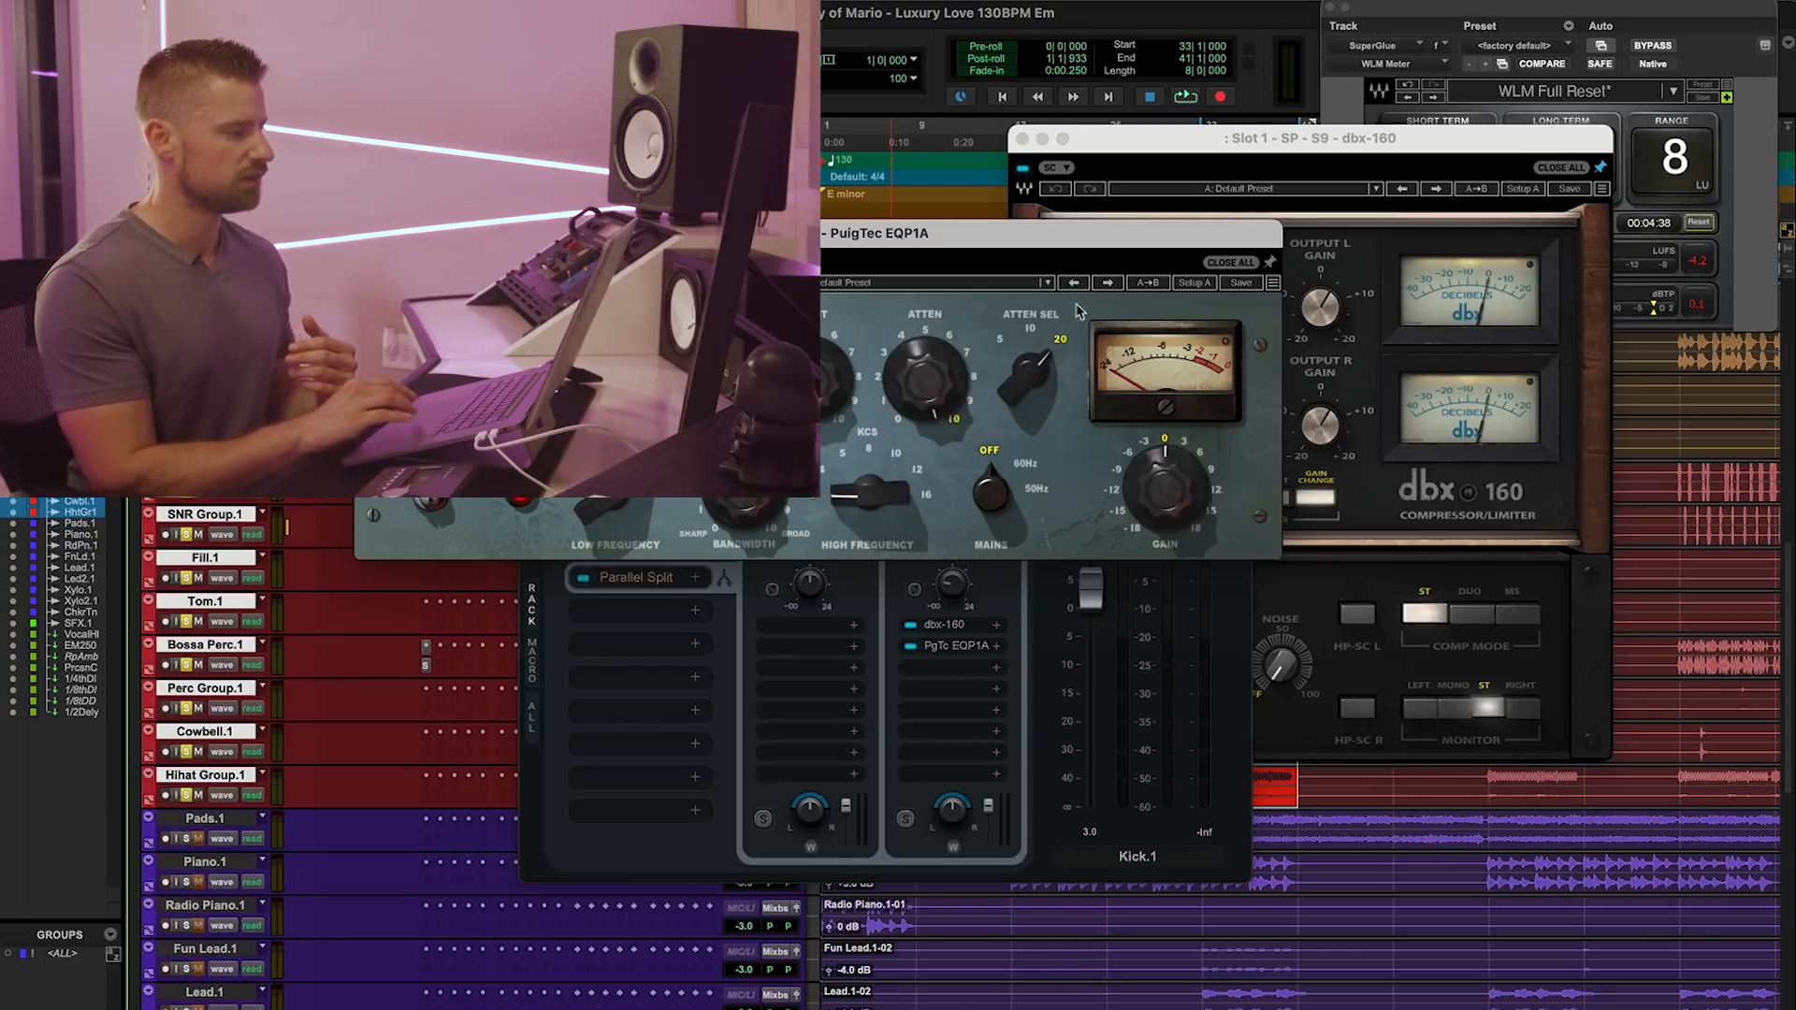
{"action": "mouse_move", "coordinate": [1019, 397]}
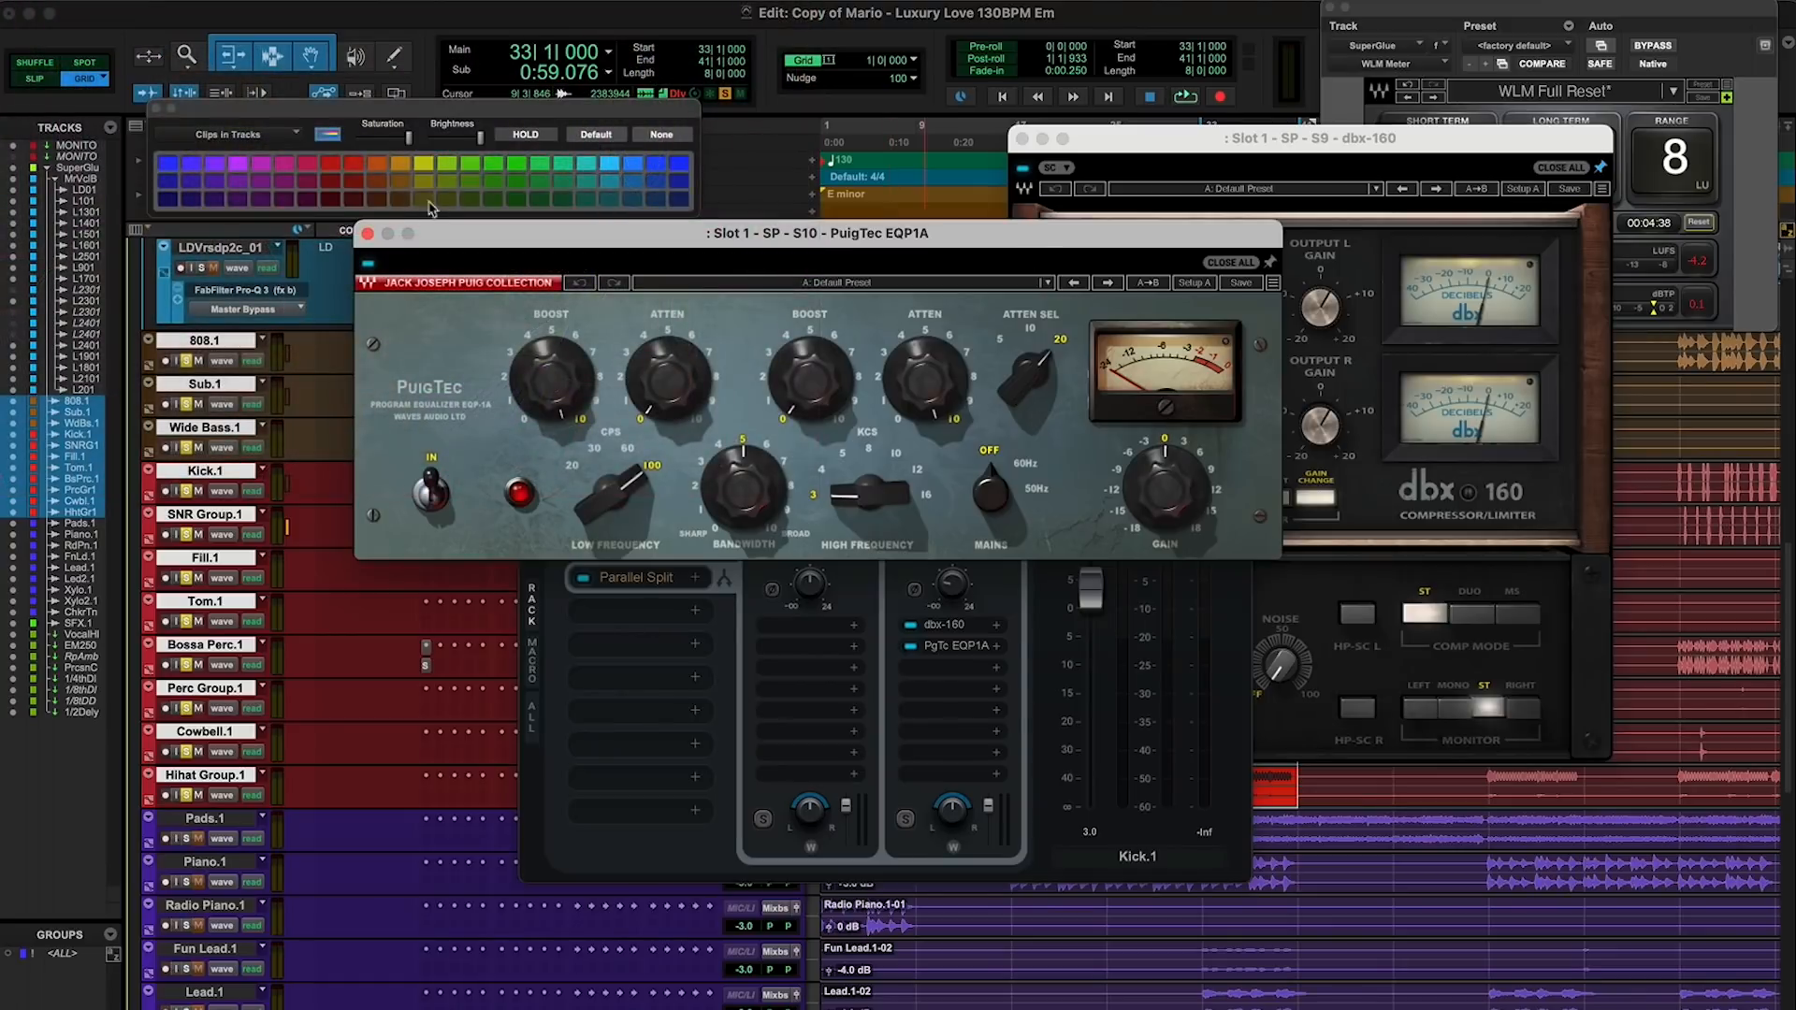
Close the PuigTec EQP1A, dbx-160 and StudioRack windows of the Kick.1 track
{"action": "left_click", "coordinate": [367, 234]}
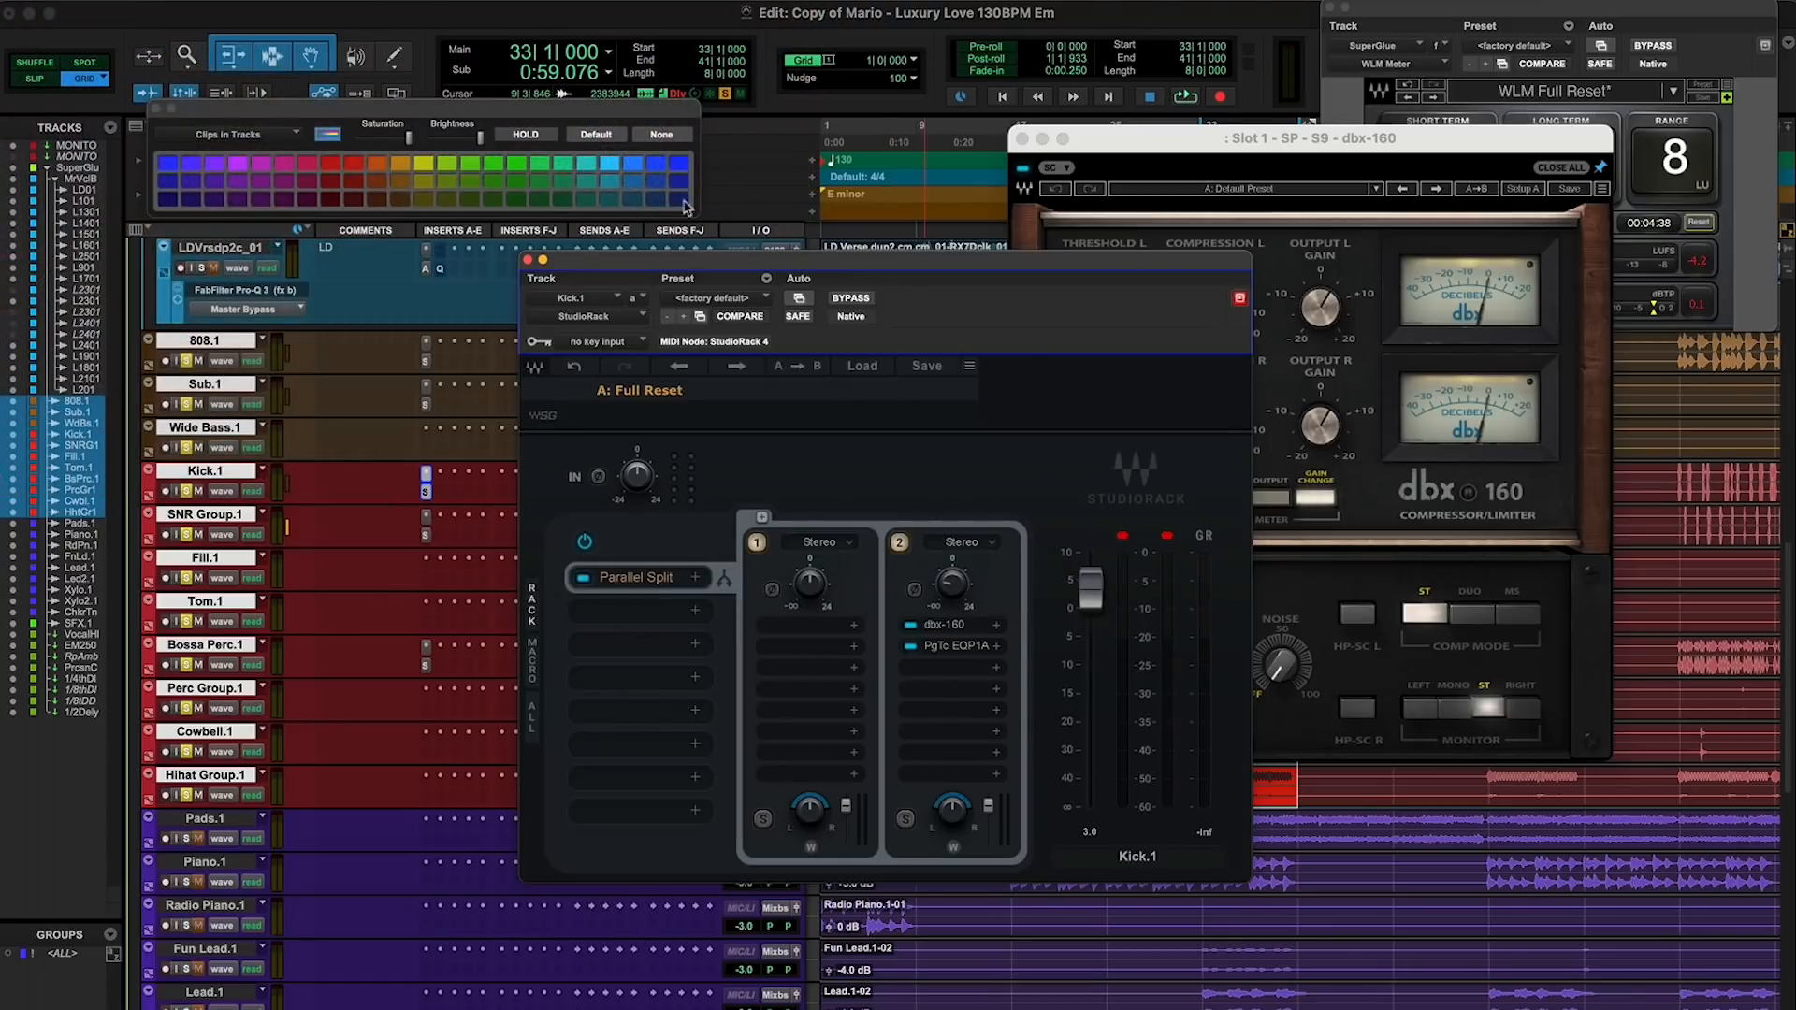
{"action": "left_click", "coordinate": [1023, 140]}
{"action": "left_click", "coordinate": [528, 261]}
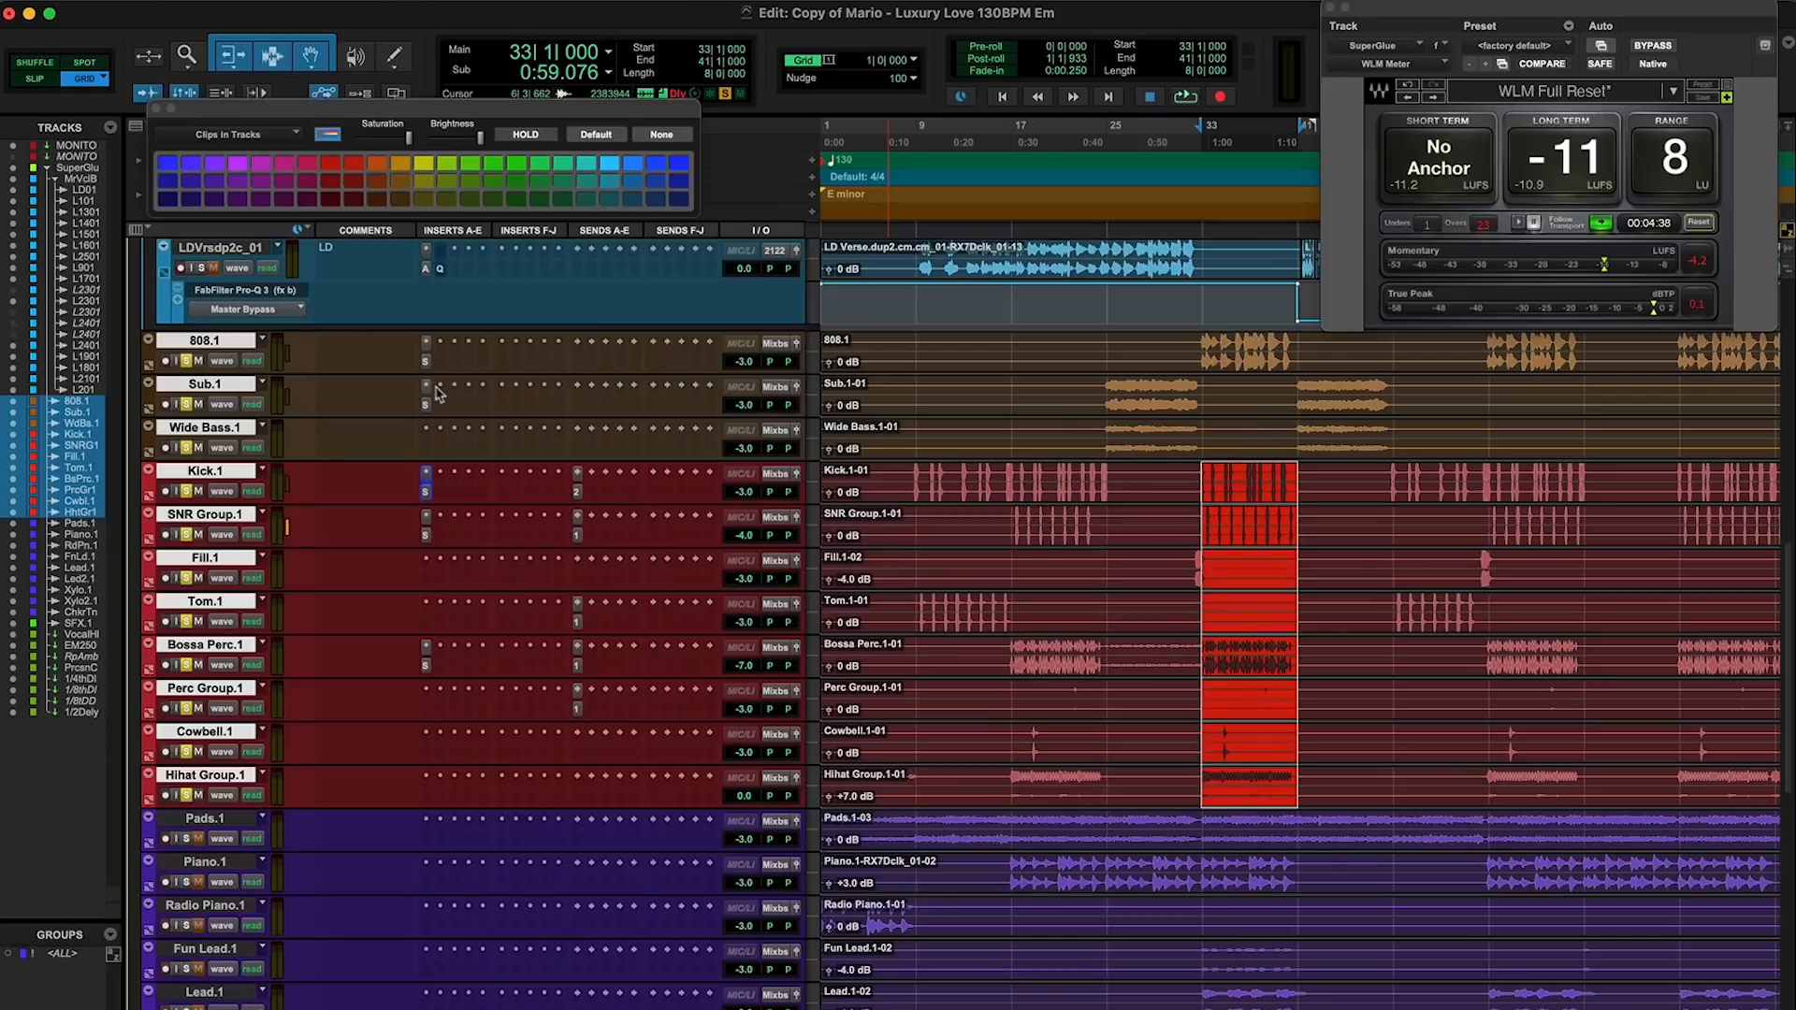
Open the SNR Group.1 StudioRack with its dbx-160 and API-550A plug-ins, arranging the three windows so their settings are visible
{"action": "left_click", "coordinate": [426, 537]}
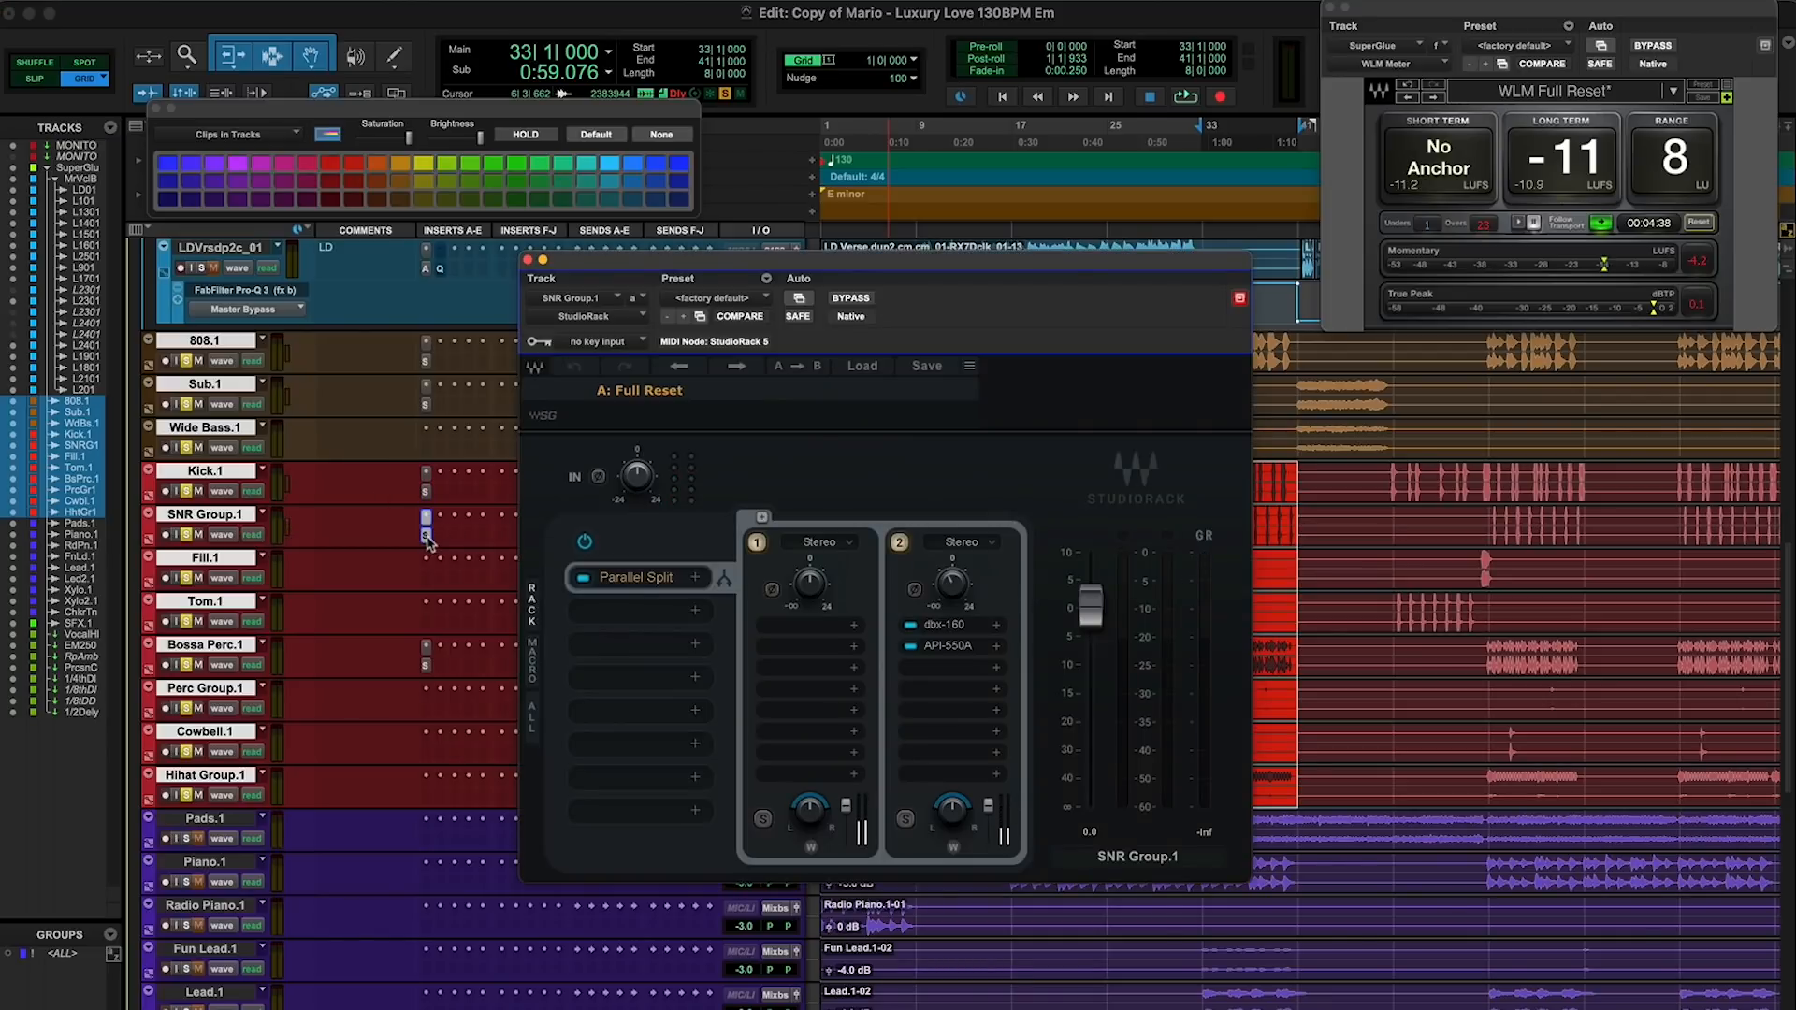
{"action": "left_click_drag", "start_coordinate": [1045, 281], "coordinate": [965, 147]}
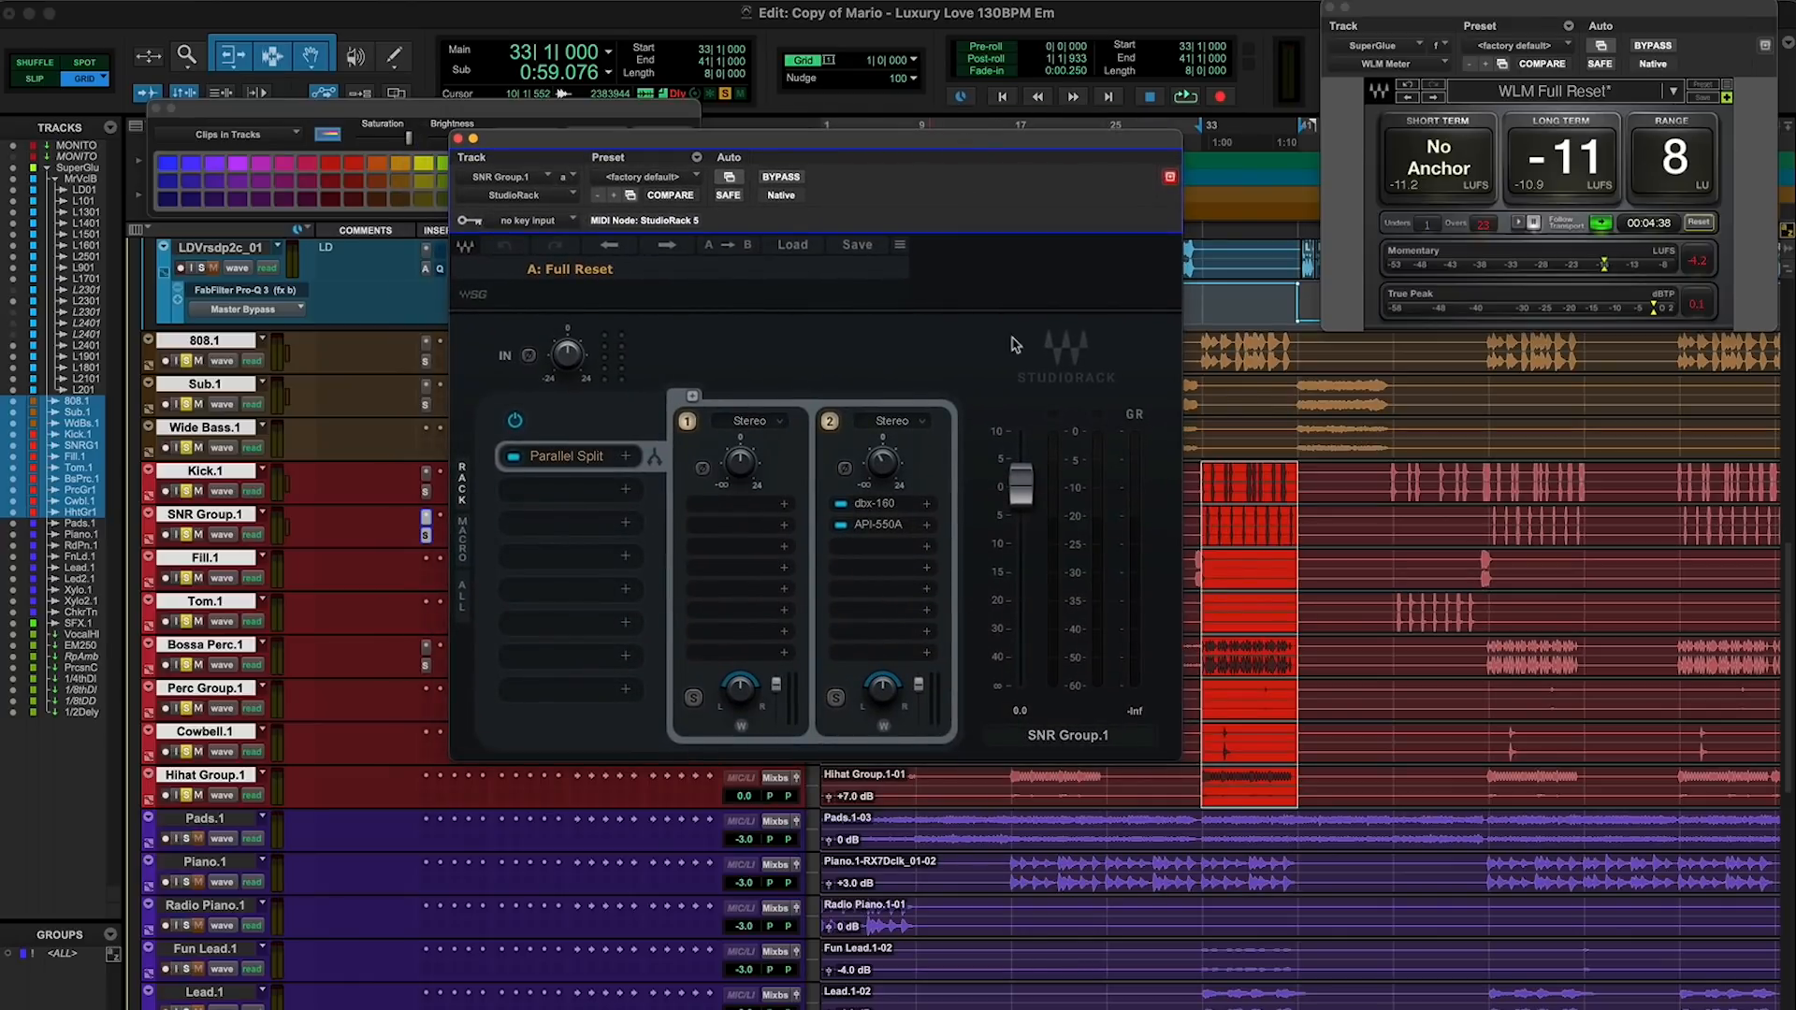
{"action": "left_click", "coordinate": [900, 508]}
{"action": "left_click_drag", "start_coordinate": [954, 197], "coordinate": [1555, 95]}
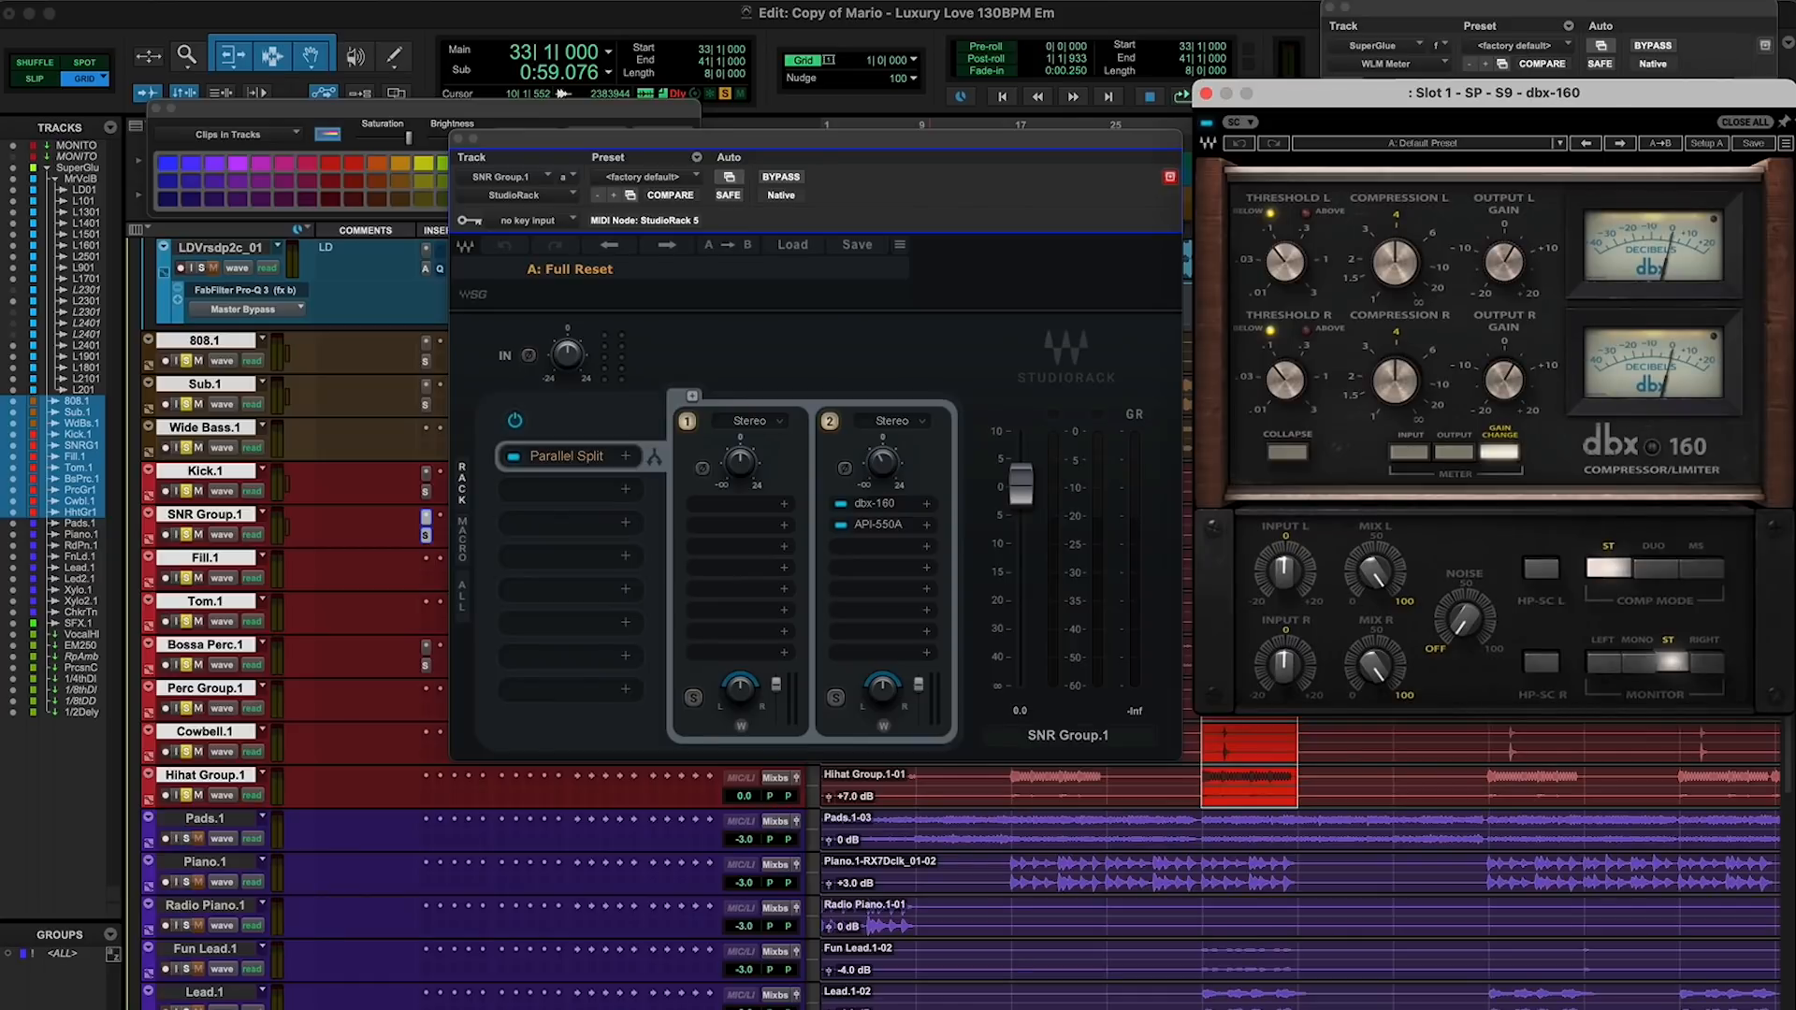
{"action": "left_click", "coordinate": [879, 526]}
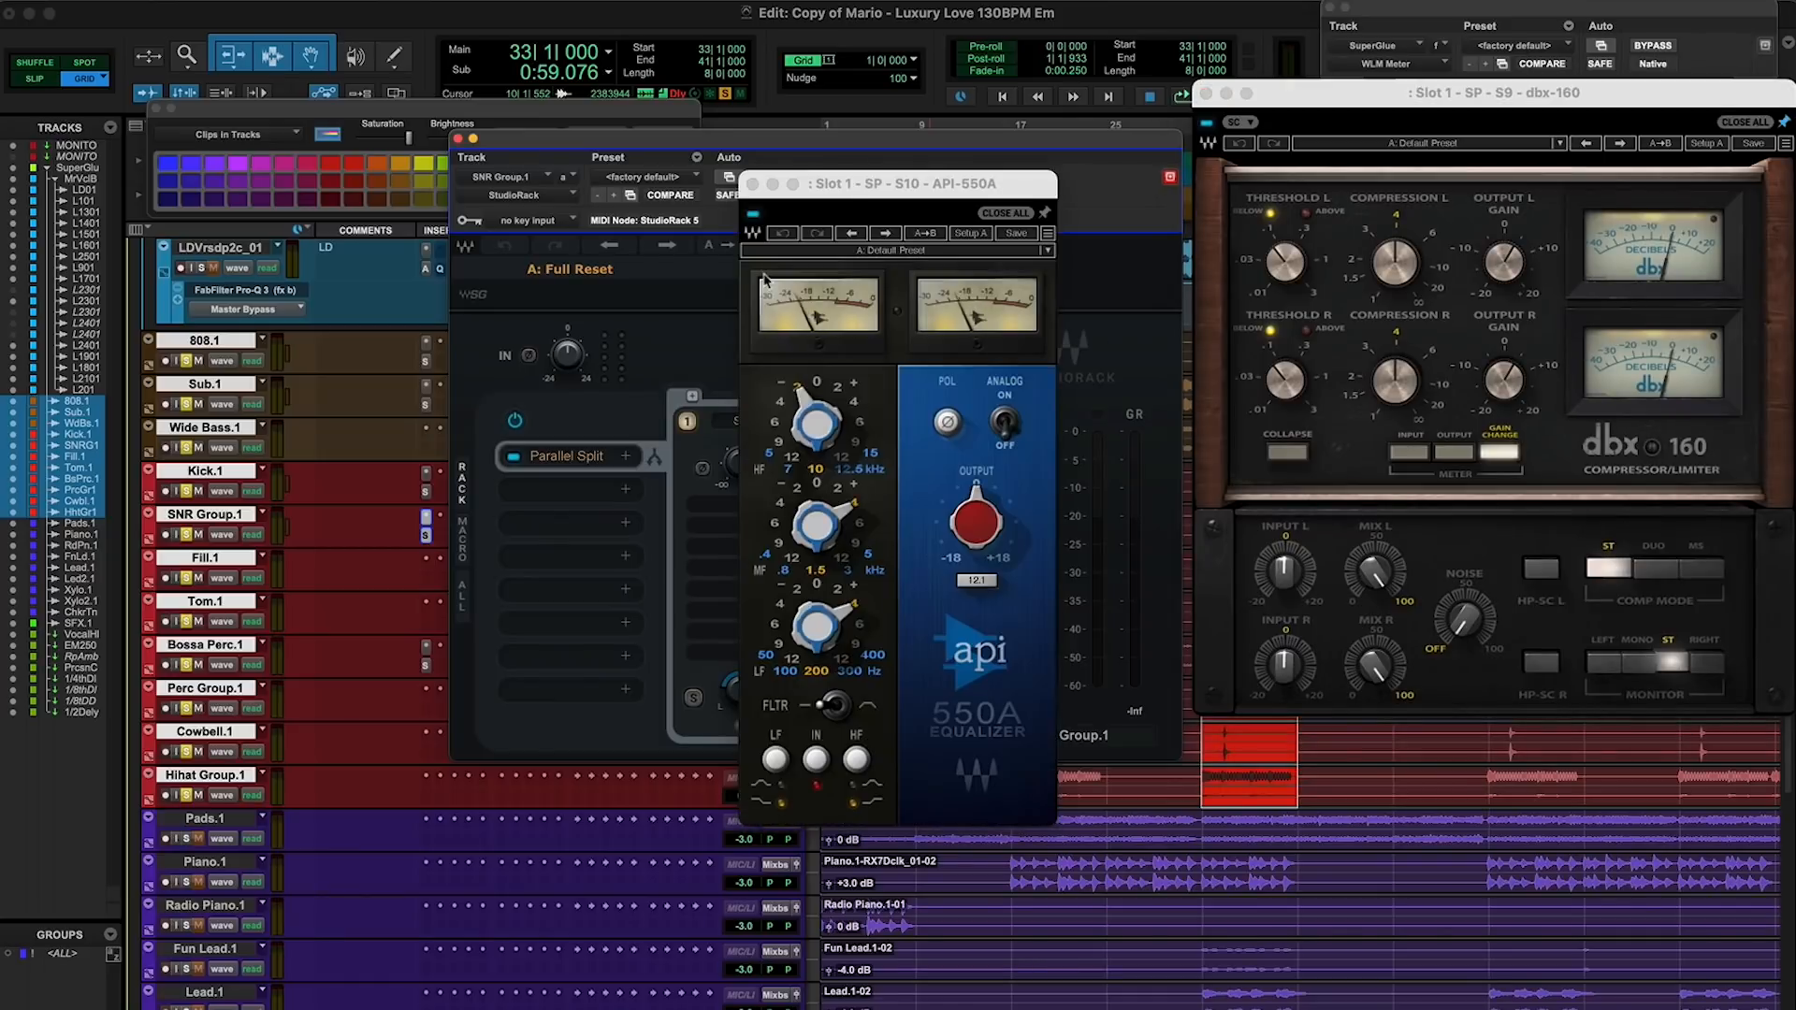
{"action": "left_click_drag", "start_coordinate": [857, 182], "coordinate": [1200, 186]}
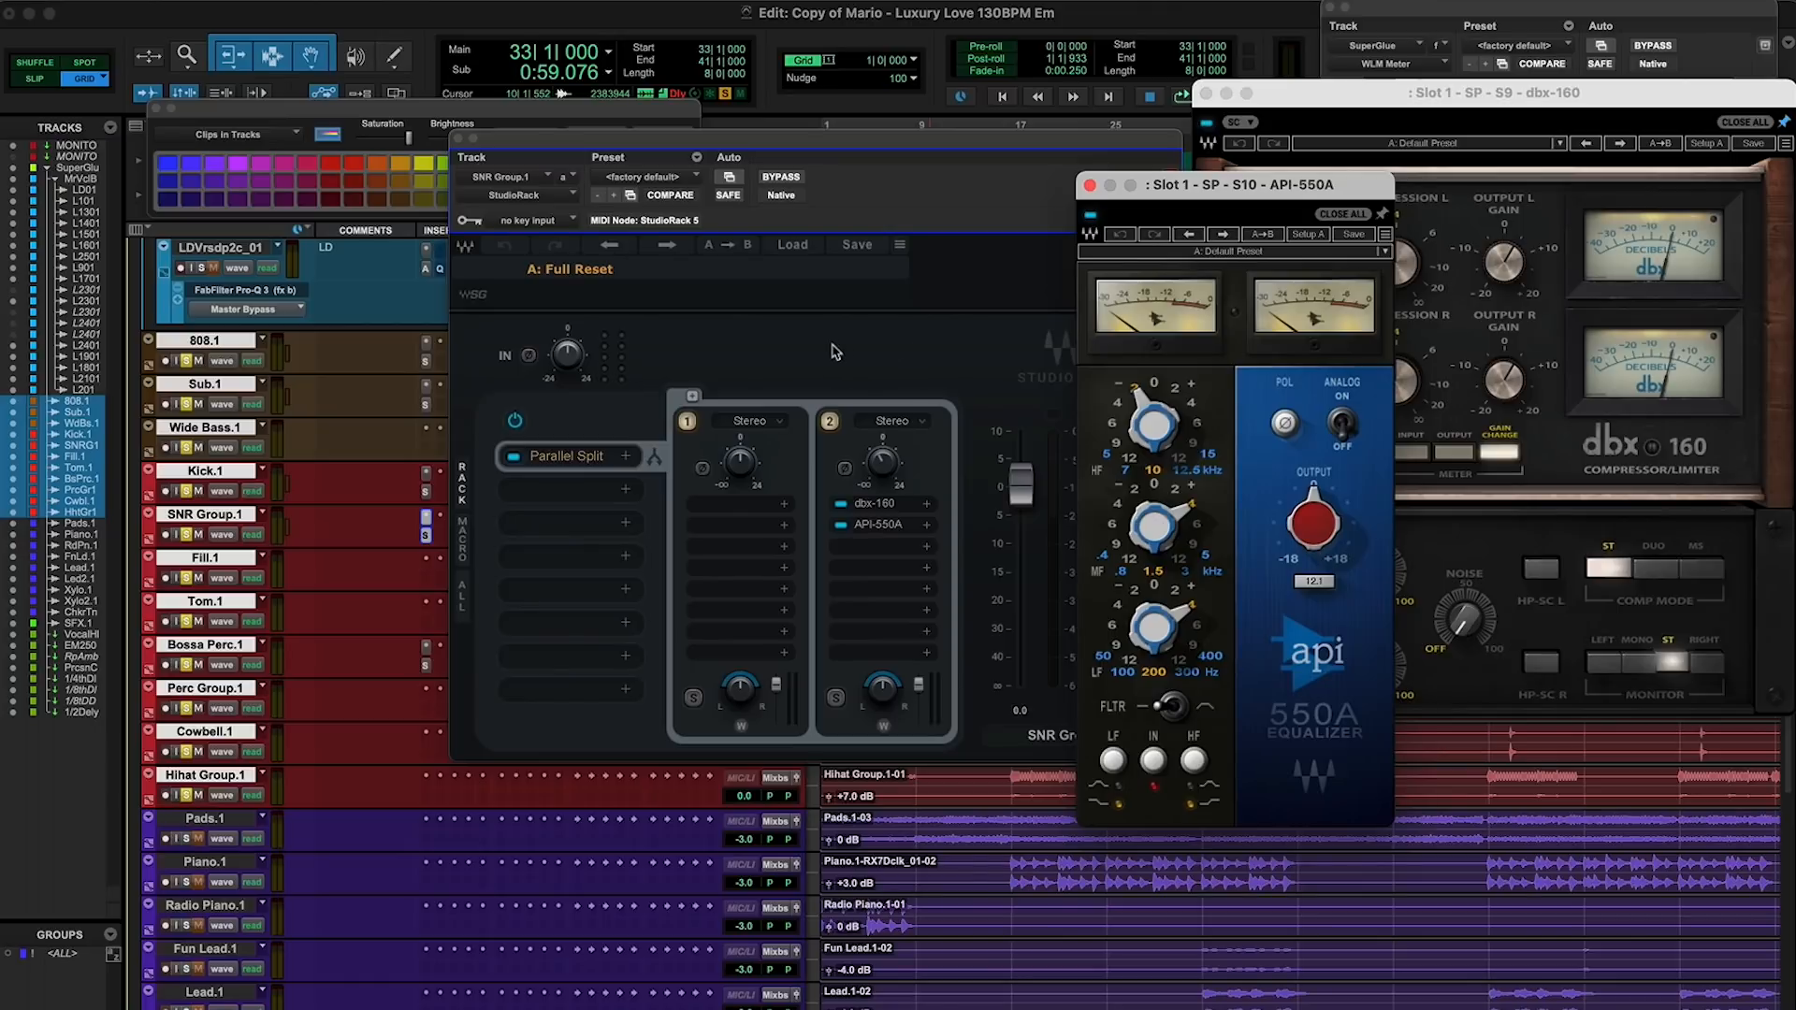
Compare the snare group with its Parallel Split bypassed and enabled during playback of bars 33 to 41
{"action": "left_click", "coordinate": [513, 457]}
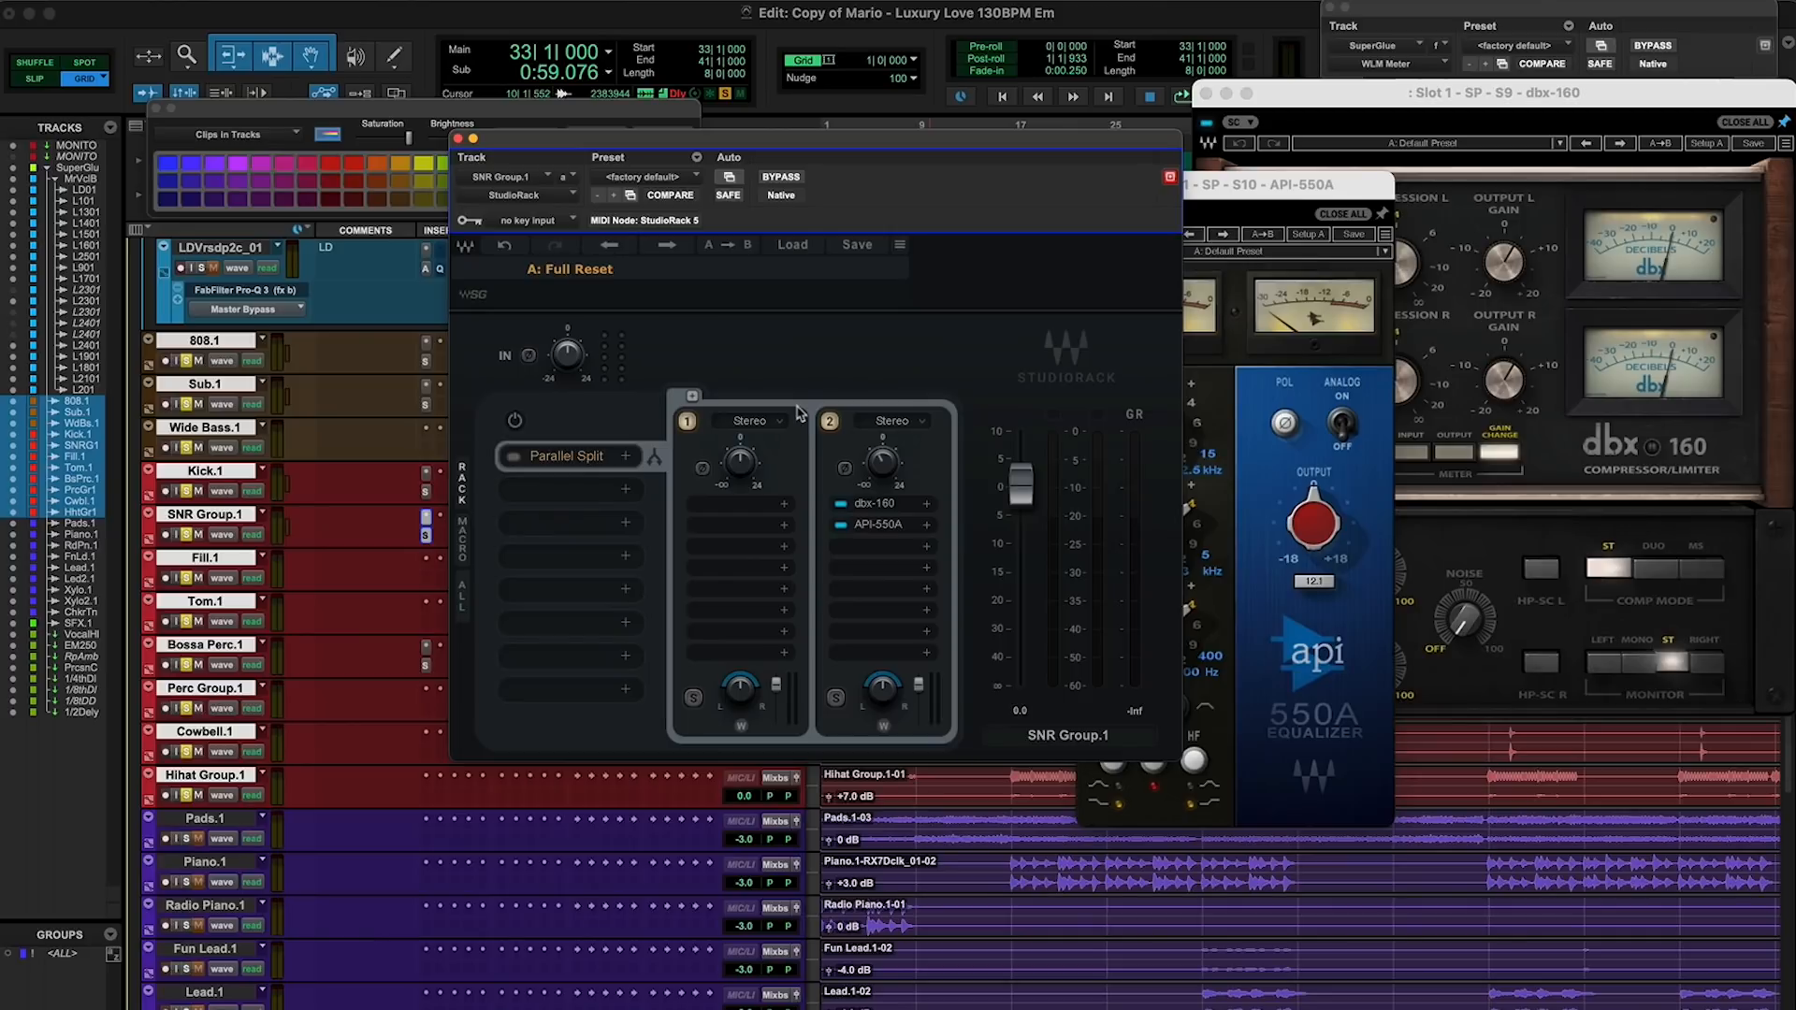
{"action": "key", "text": "space"}
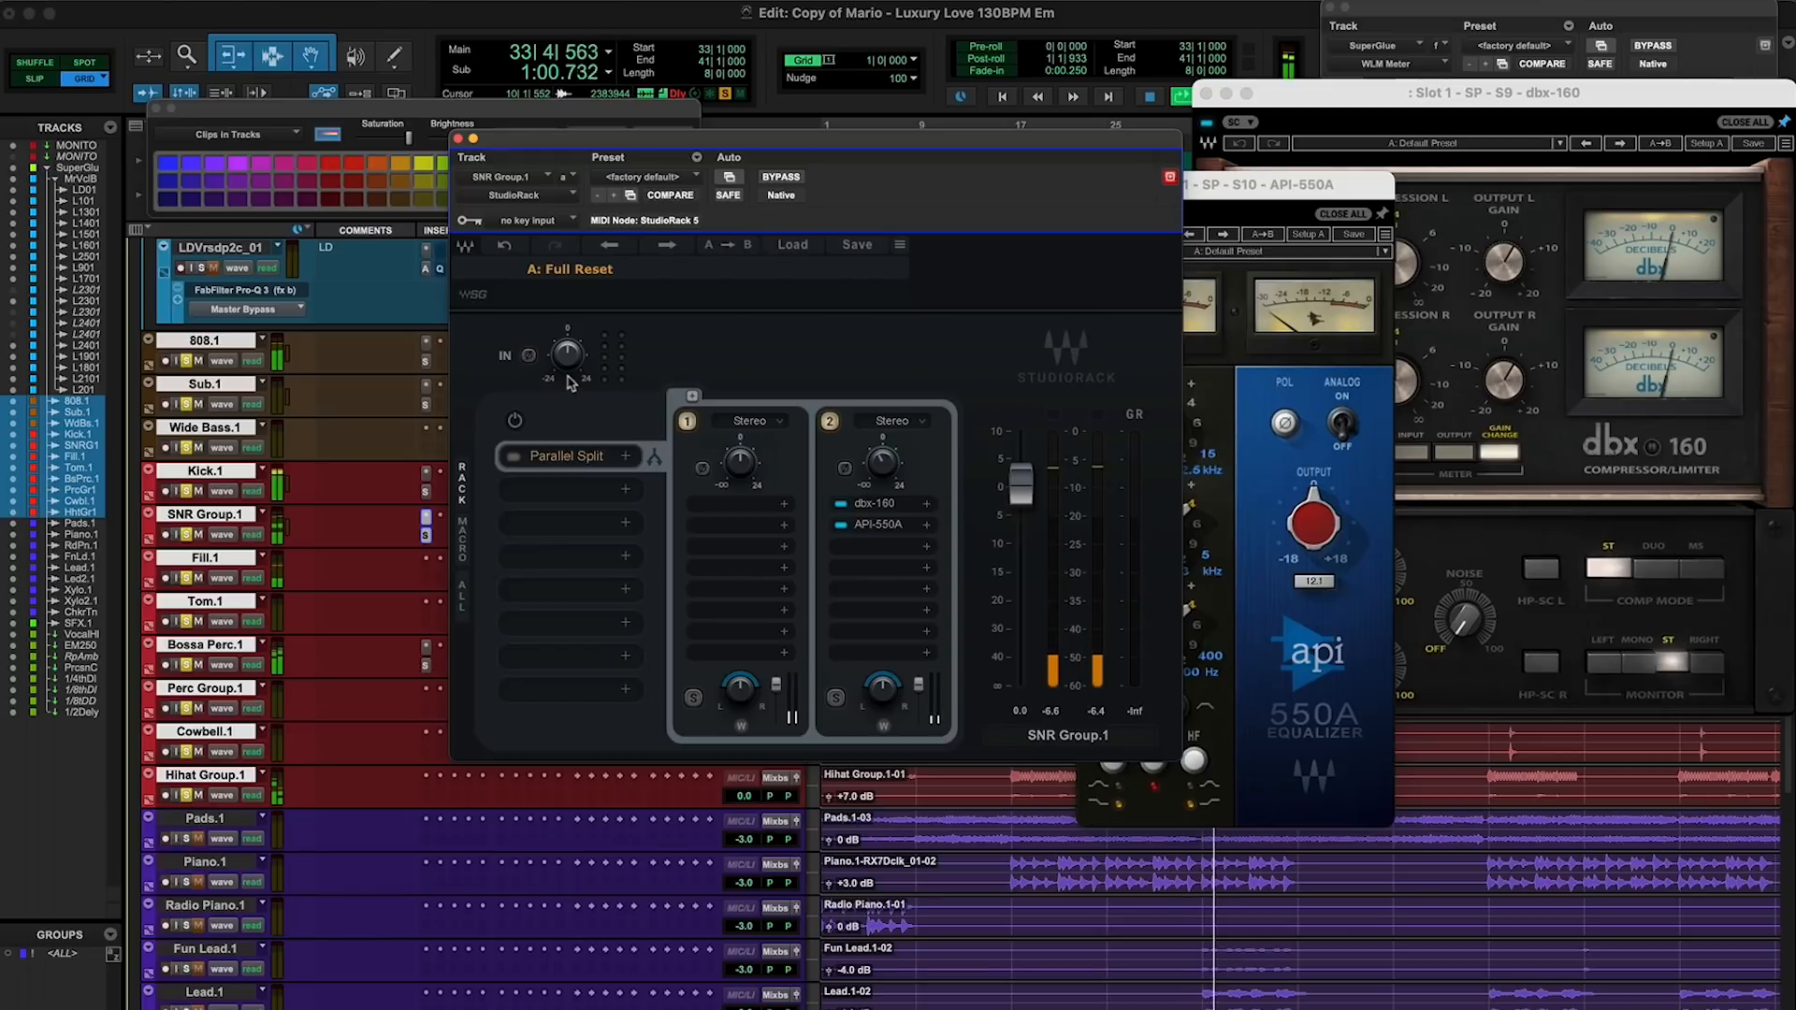
{"action": "left_click", "coordinate": [514, 421]}
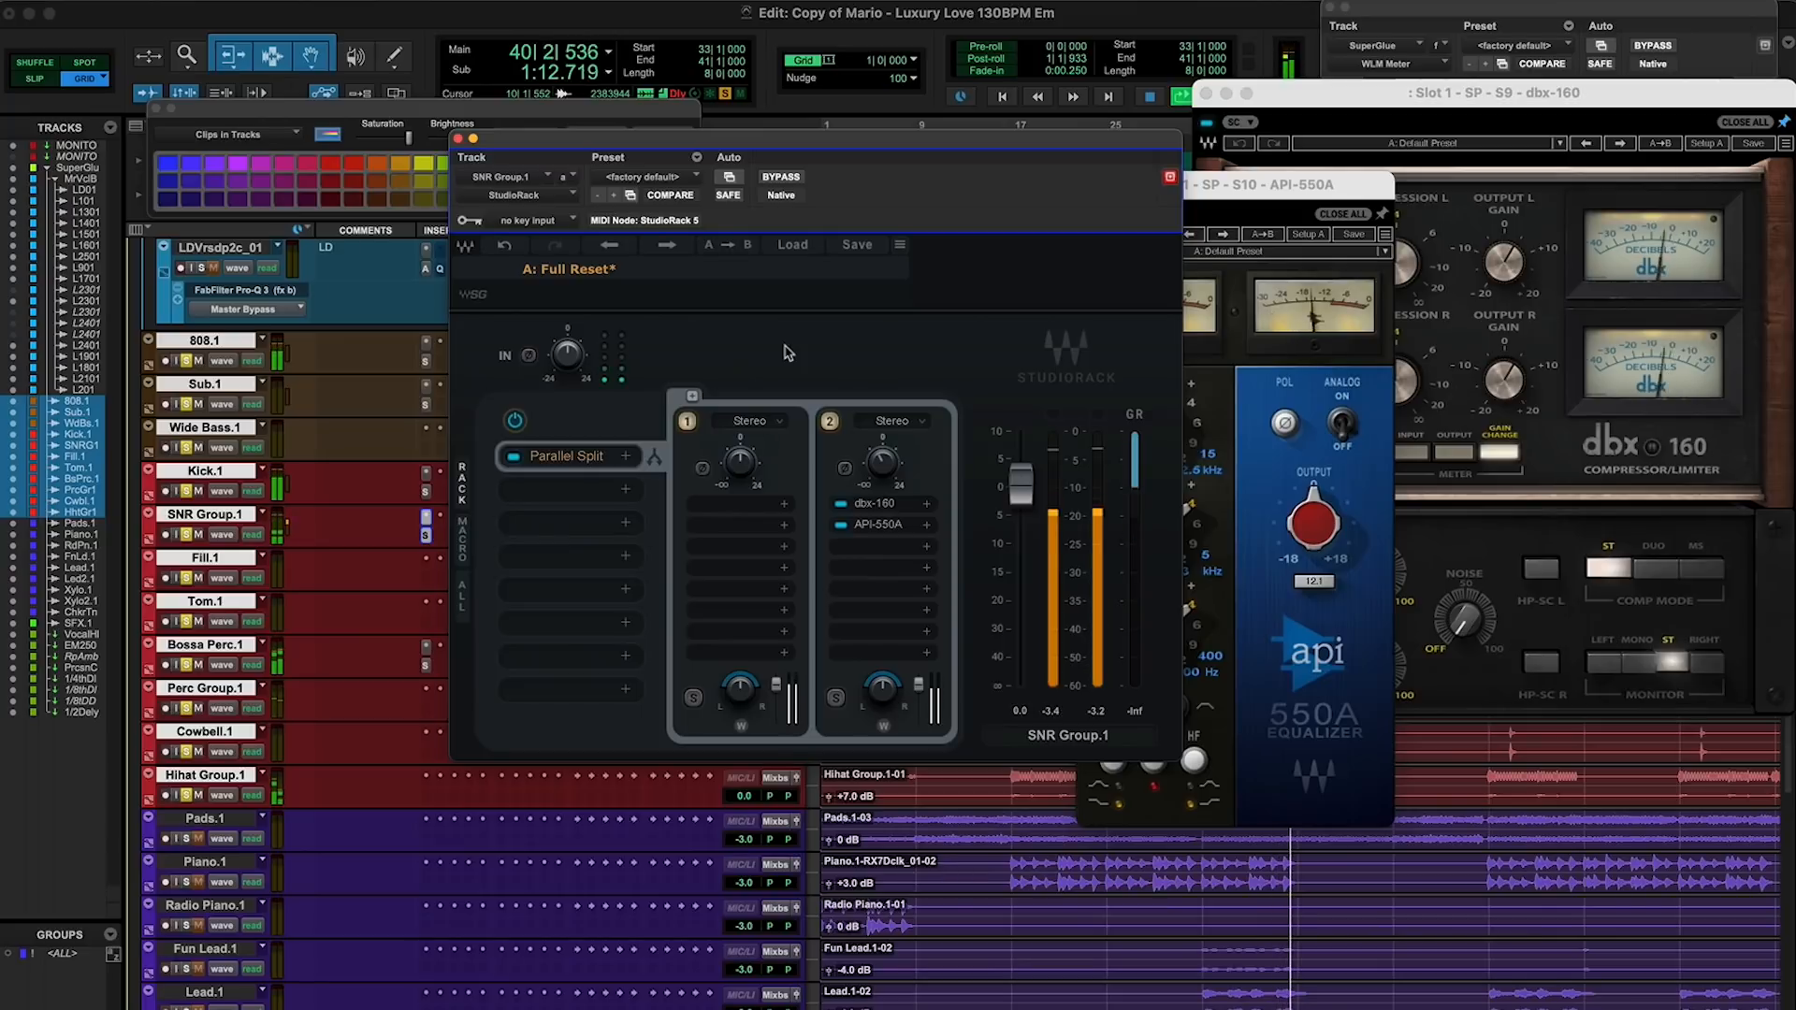
{"action": "key", "text": "space"}
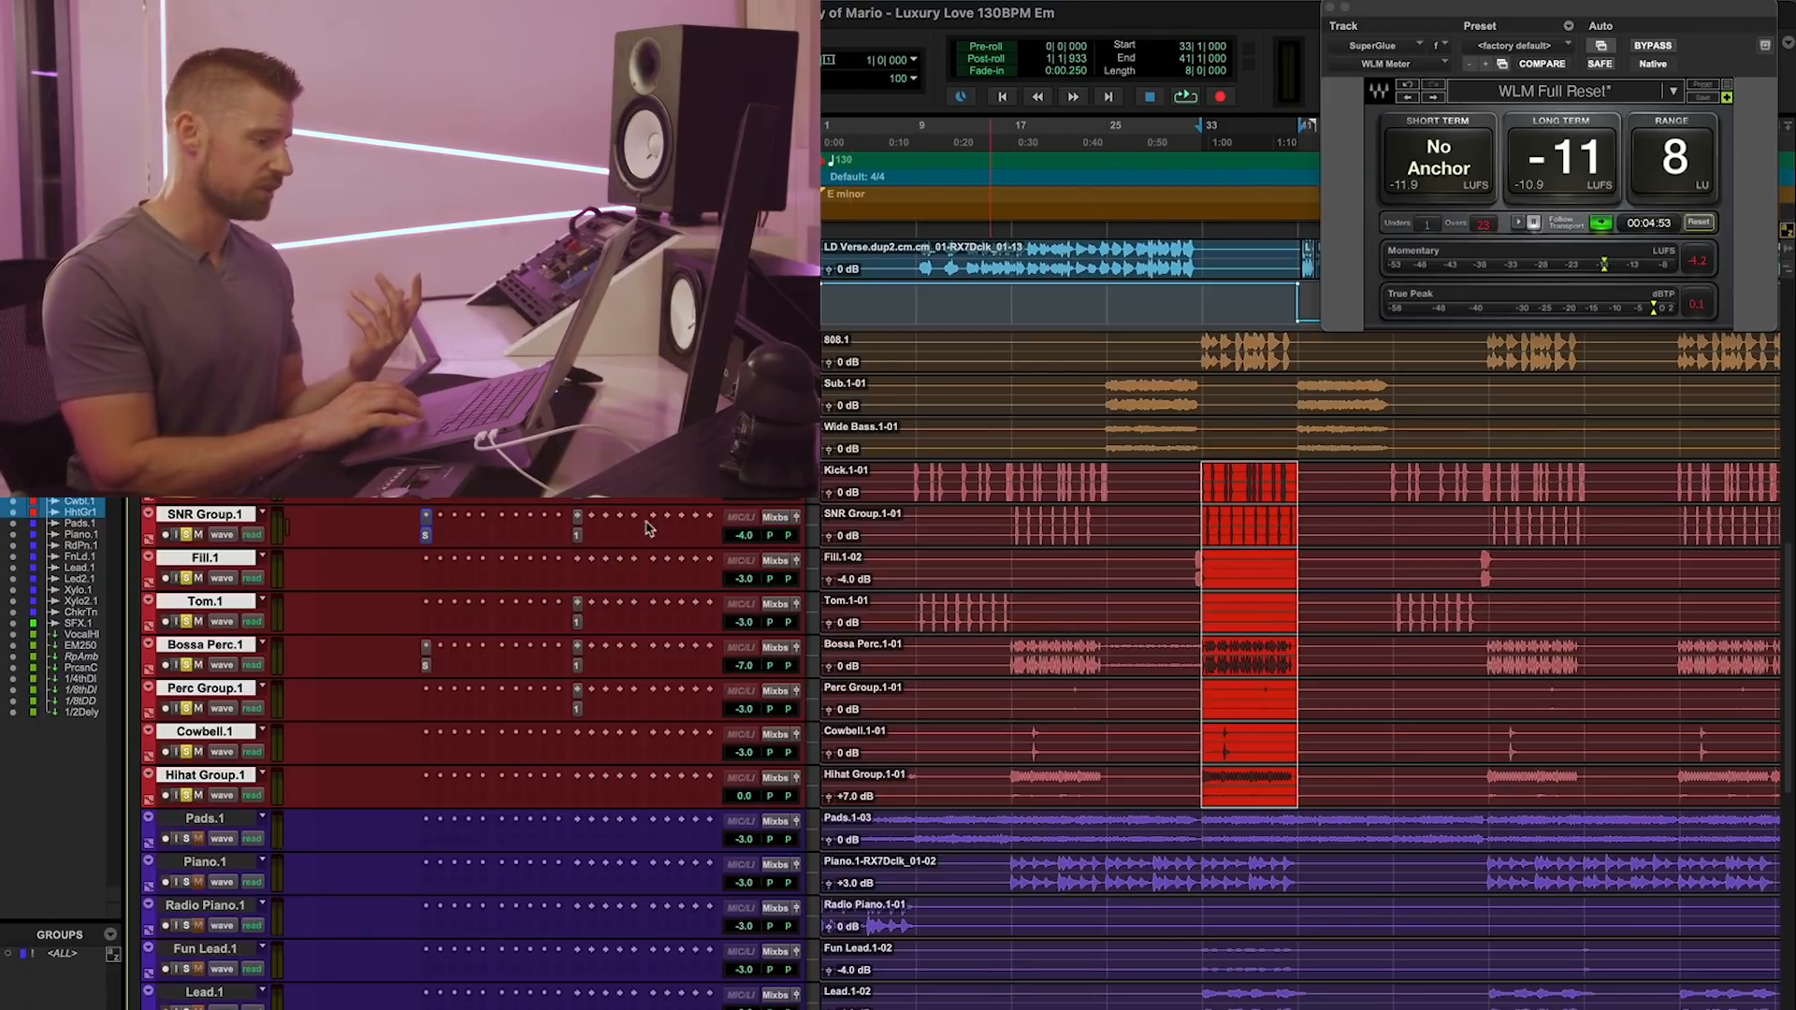
Select bars 33 to 41 on the Bossa Perc.1 track and play them back with only that track soloed
{"action": "scroll", "coordinate": [449, 542], "scroll_direction": "down", "scroll_amount": 2}
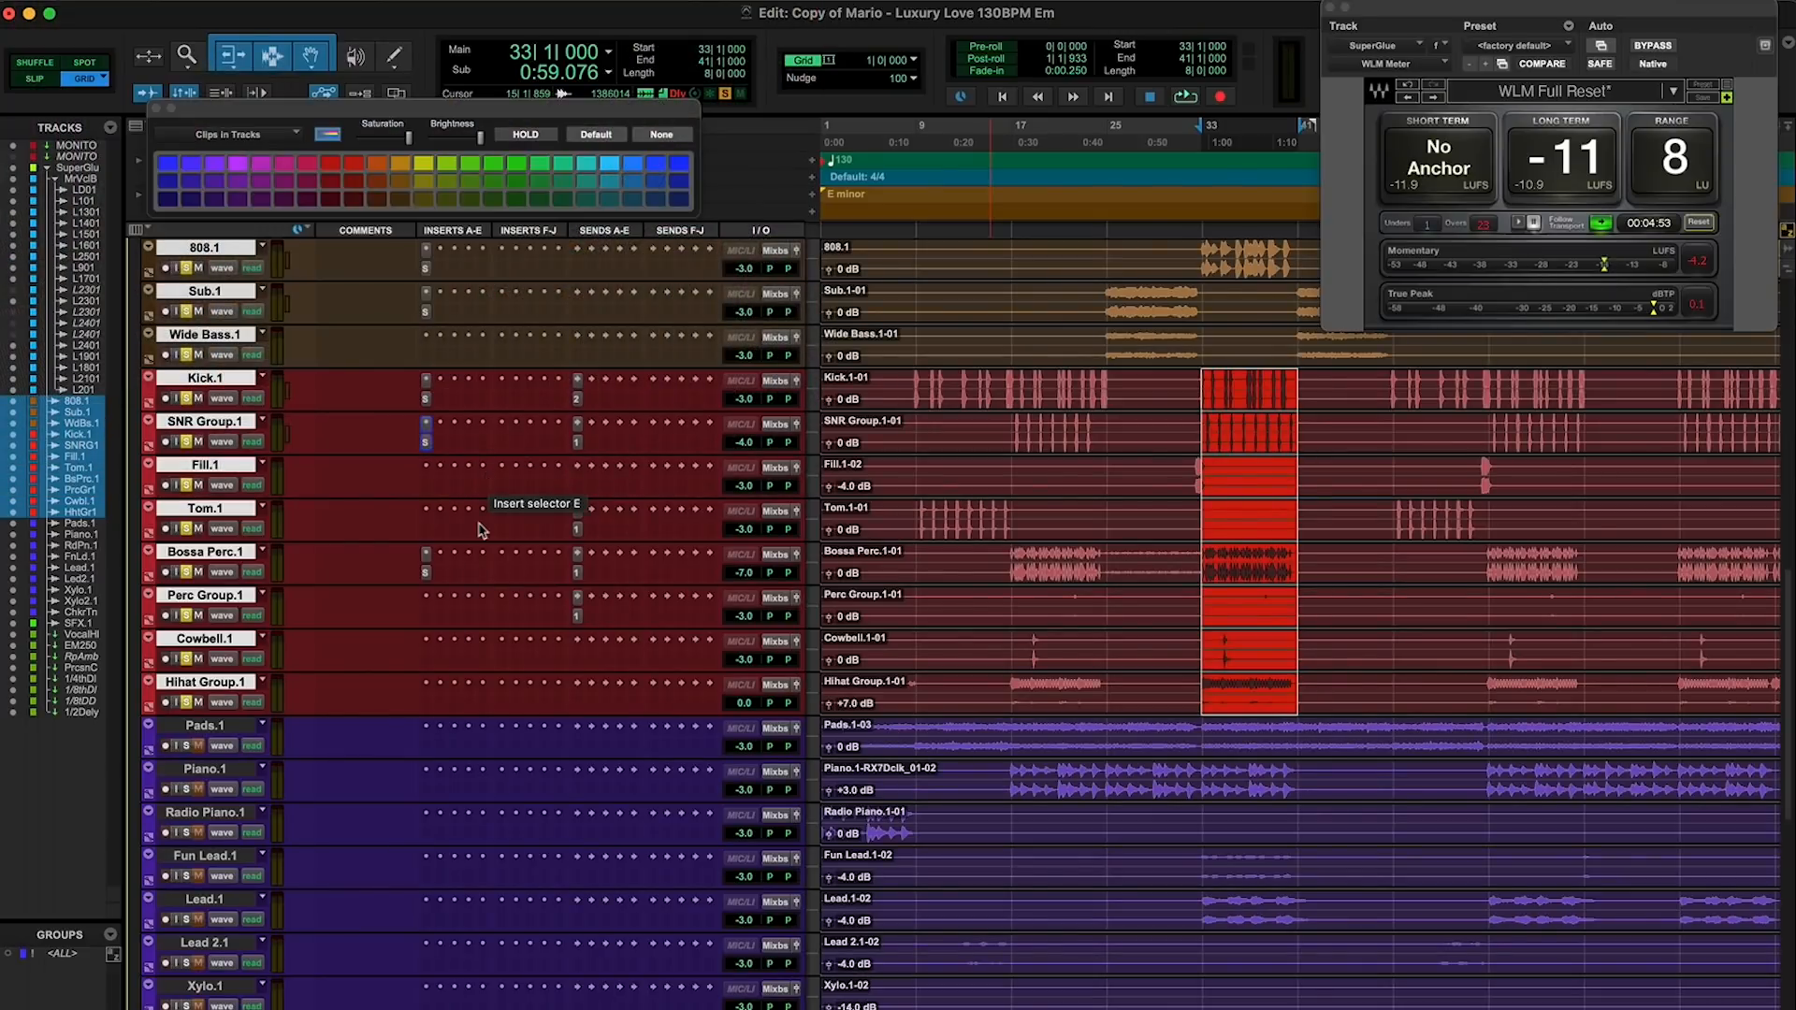
{"action": "left_click_drag", "start_coordinate": [1205, 559], "coordinate": [1295, 573]}
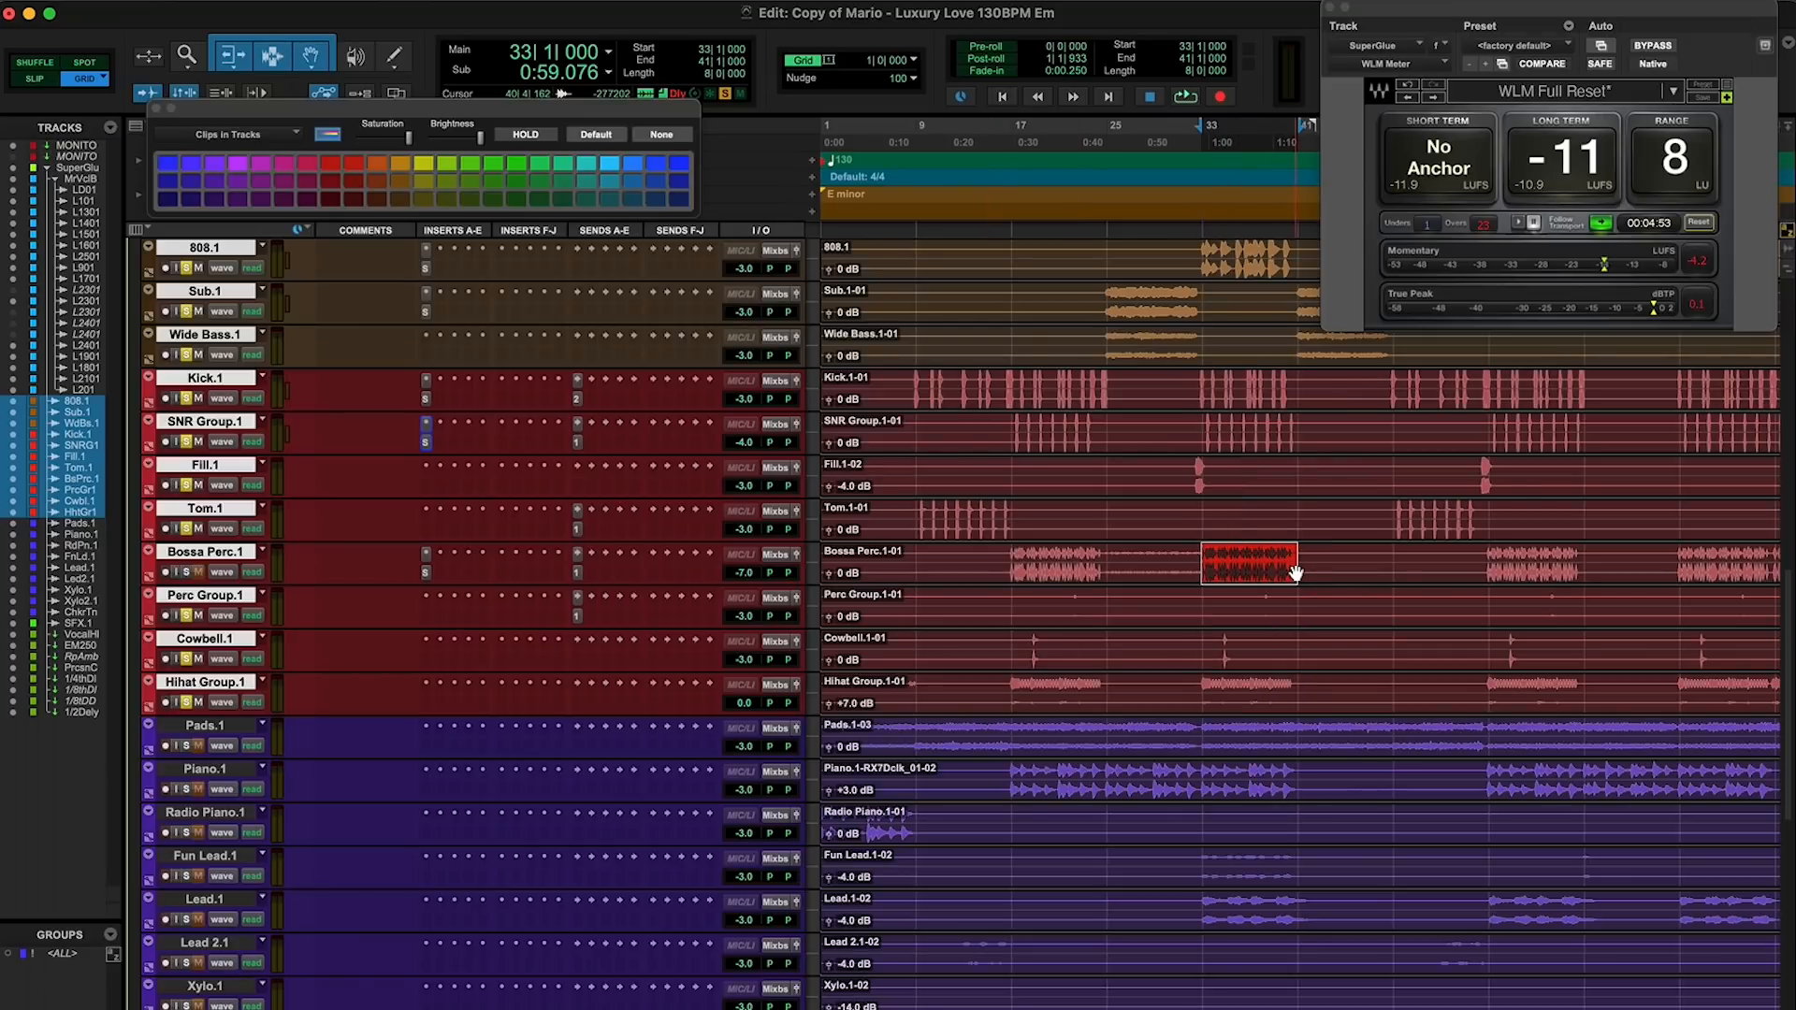
{"action": "key", "text": "space"}
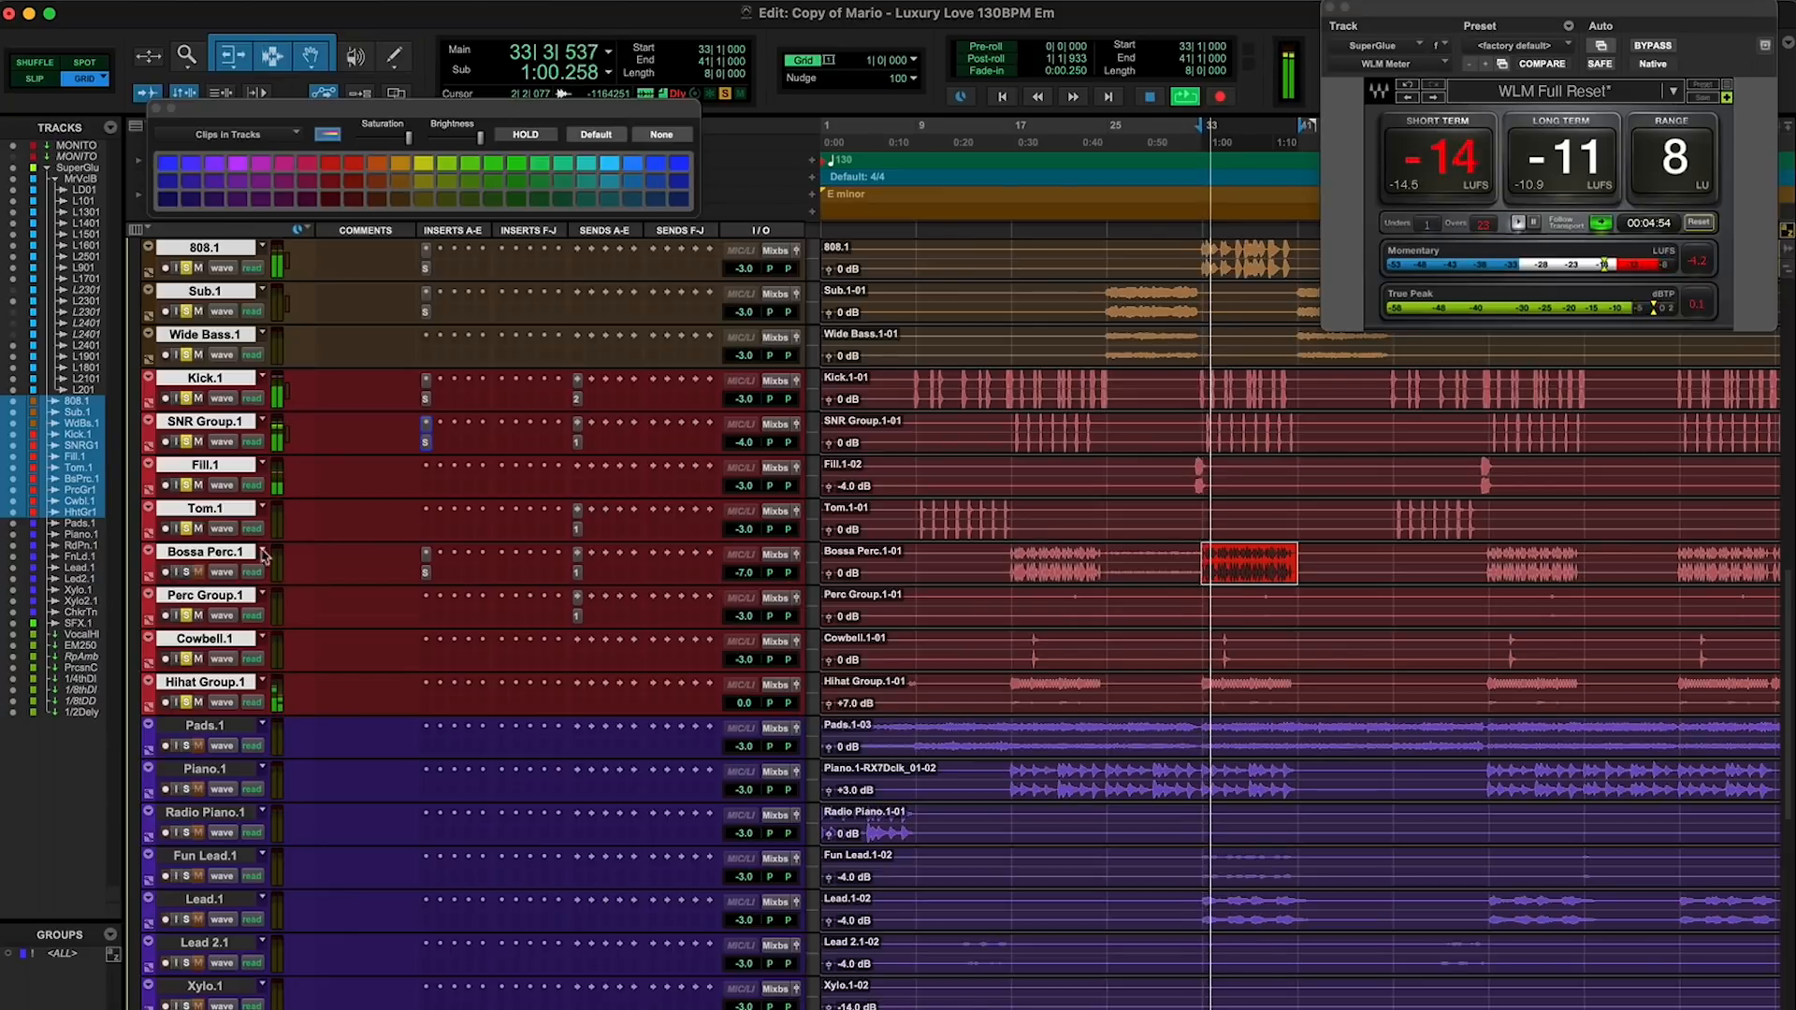
{"action": "left_click", "coordinate": [192, 573], "text": "alt"}
{"action": "left_click", "coordinate": [191, 573]}
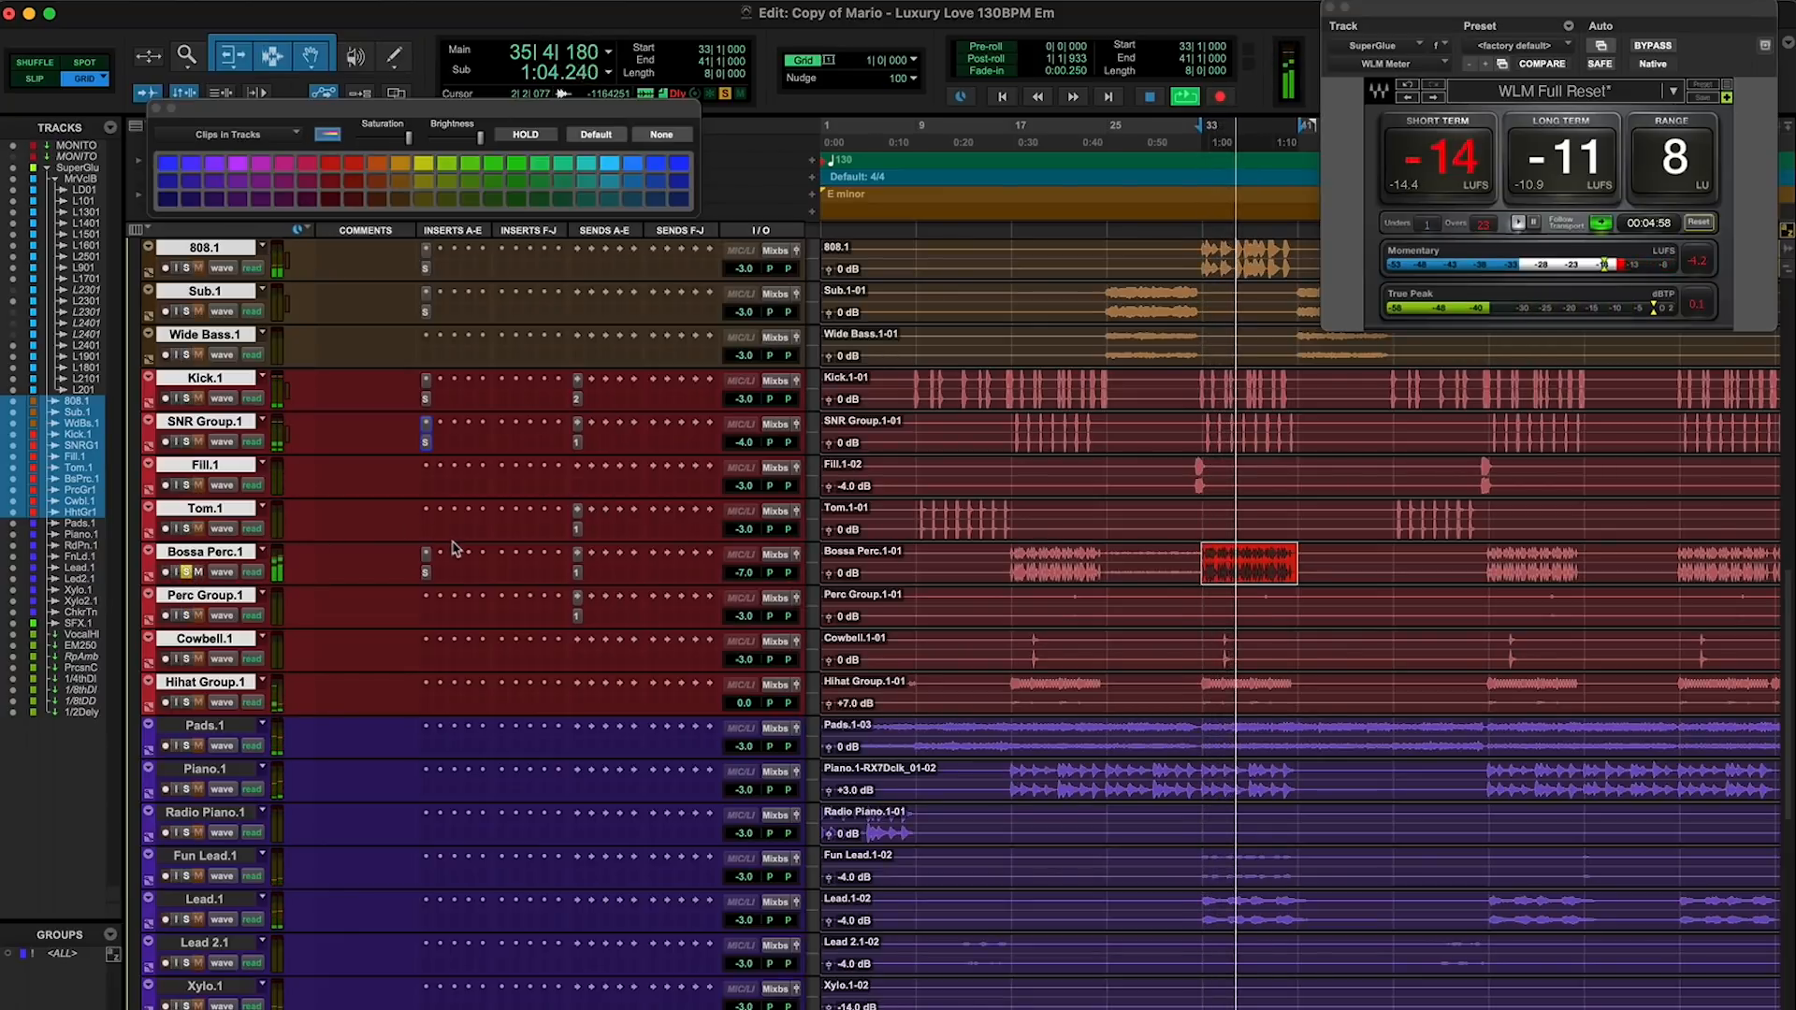
Open the Shadow Hills Mastering Compressor on the Bossa Perc.1 track and position its window over the tracks
{"action": "left_click", "coordinate": [426, 572]}
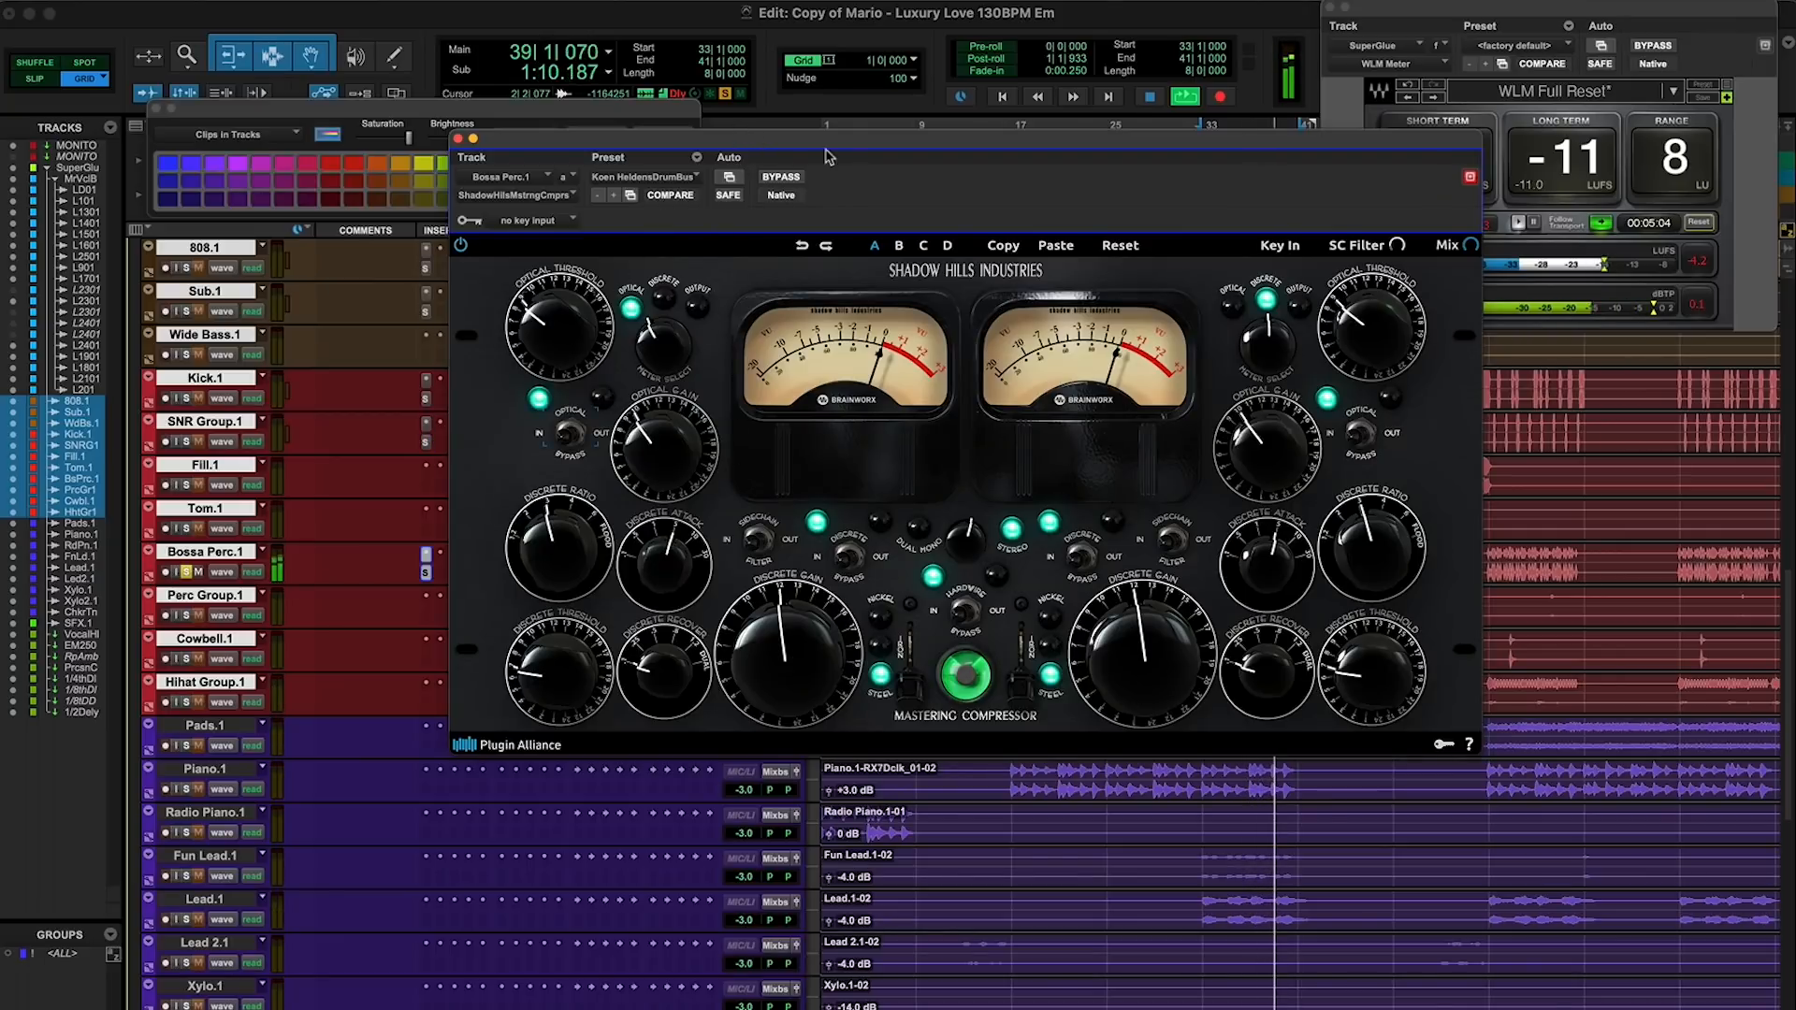
{"action": "left_click_drag", "start_coordinate": [837, 147], "coordinate": [903, 253]}
{"action": "left_click", "coordinate": [931, 187]}
{"action": "key", "text": "space"}
{"action": "key", "text": "space"}
{"action": "key", "text": "space"}
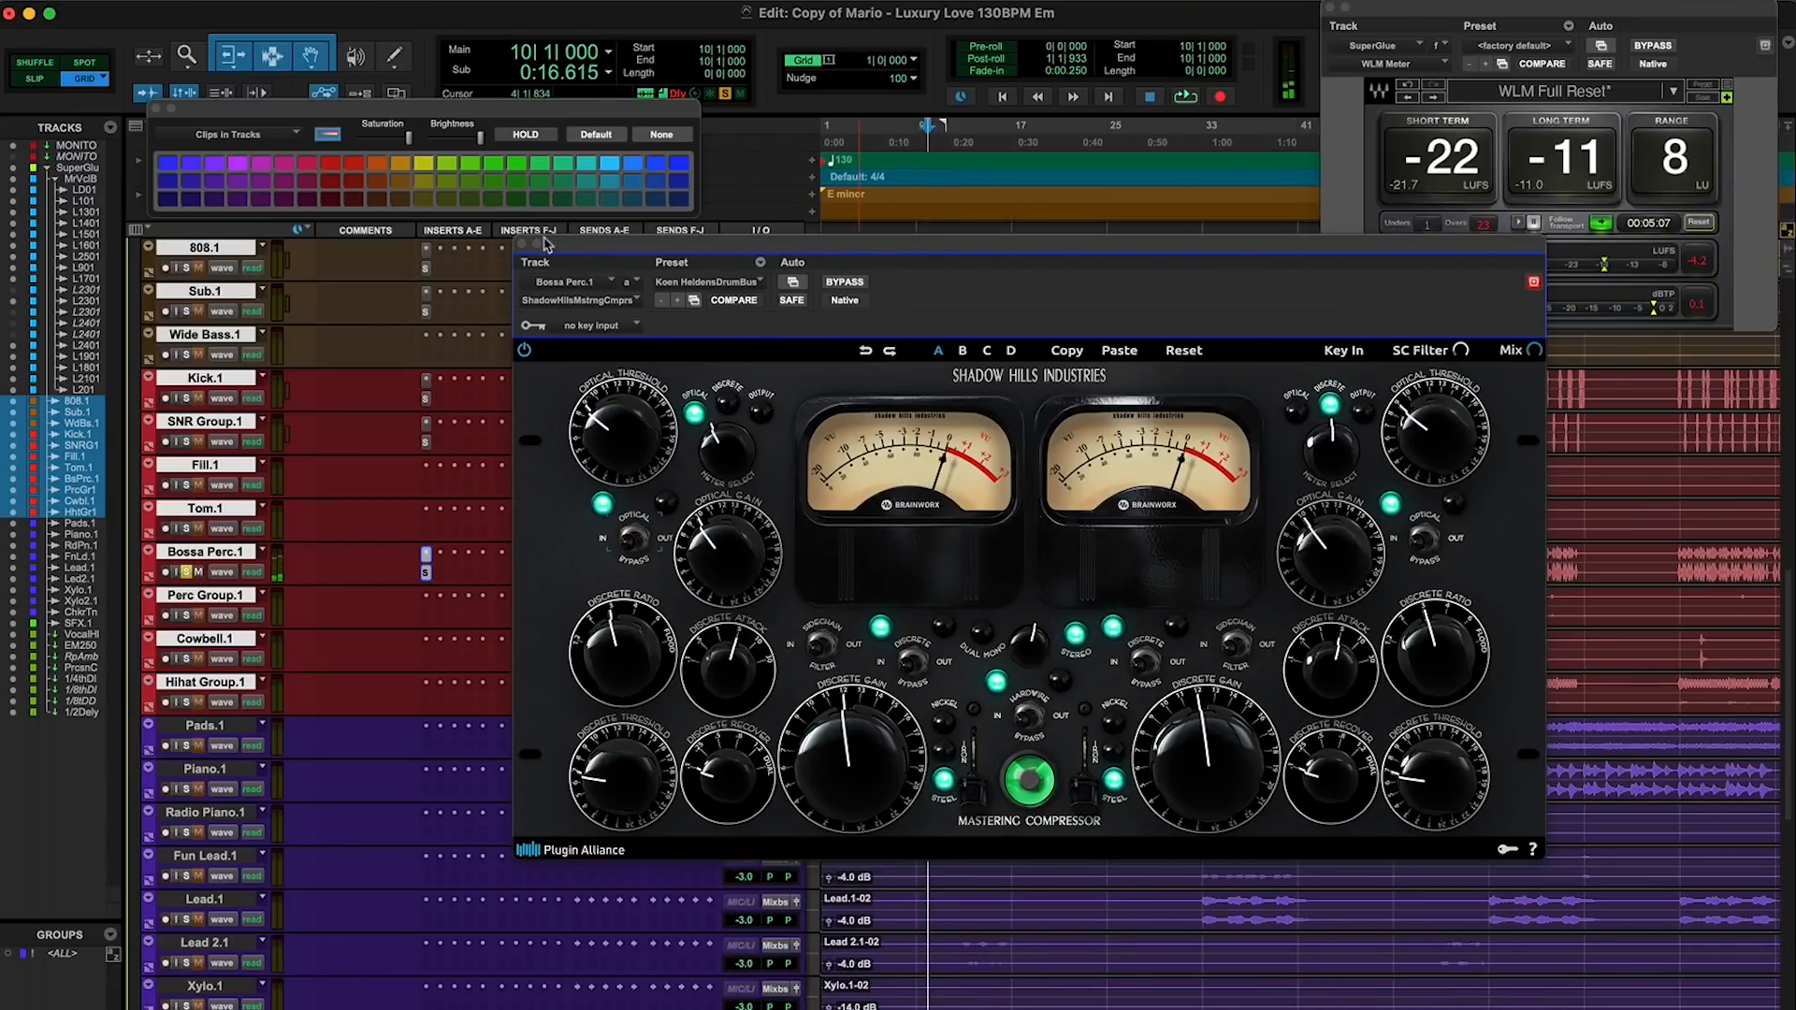
{"action": "left_click_drag", "start_coordinate": [608, 245], "coordinate": [332, 231]}
{"action": "left_click_drag", "start_coordinate": [724, 226], "coordinate": [587, 224]}
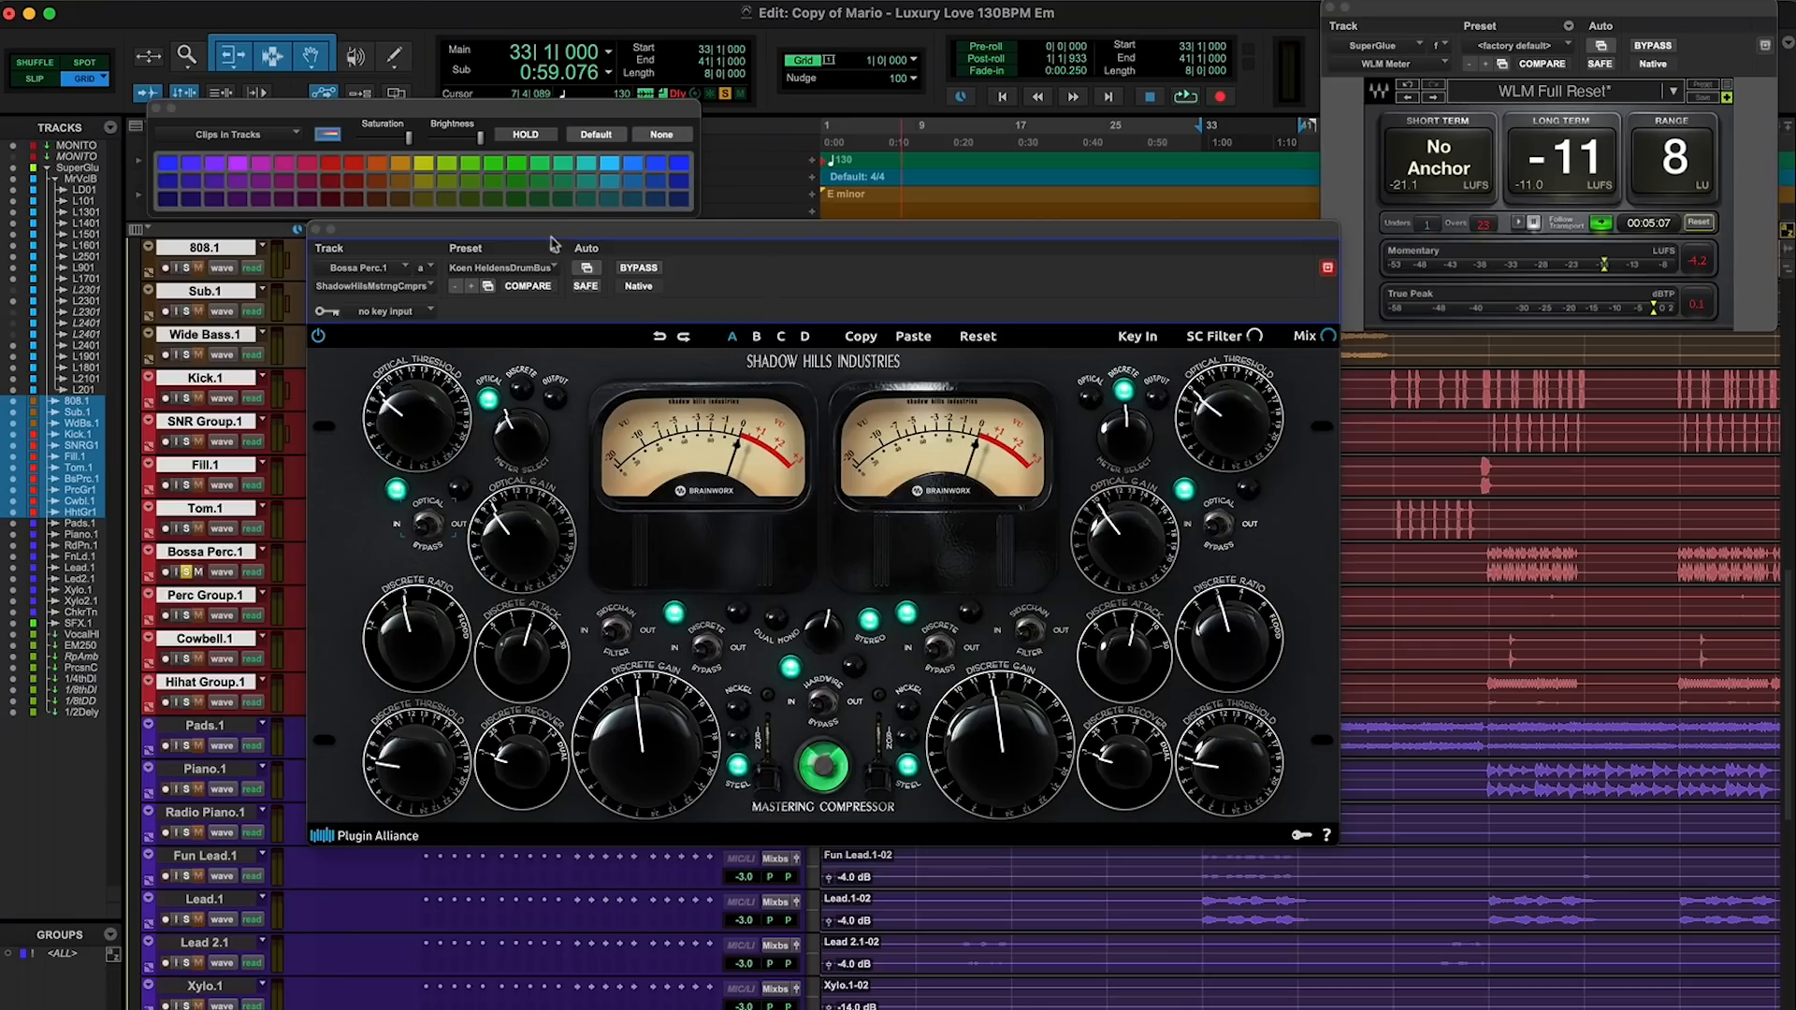
{"action": "mouse_move", "coordinate": [552, 239]}
{"action": "left_mouse_down"}
{"action": "mouse_move", "coordinate": [820, 498]}
{"action": "mouse_move", "coordinate": [595, 269]}
{"action": "mouse_move", "coordinate": [577, 217]}
{"action": "left_mouse_up"}
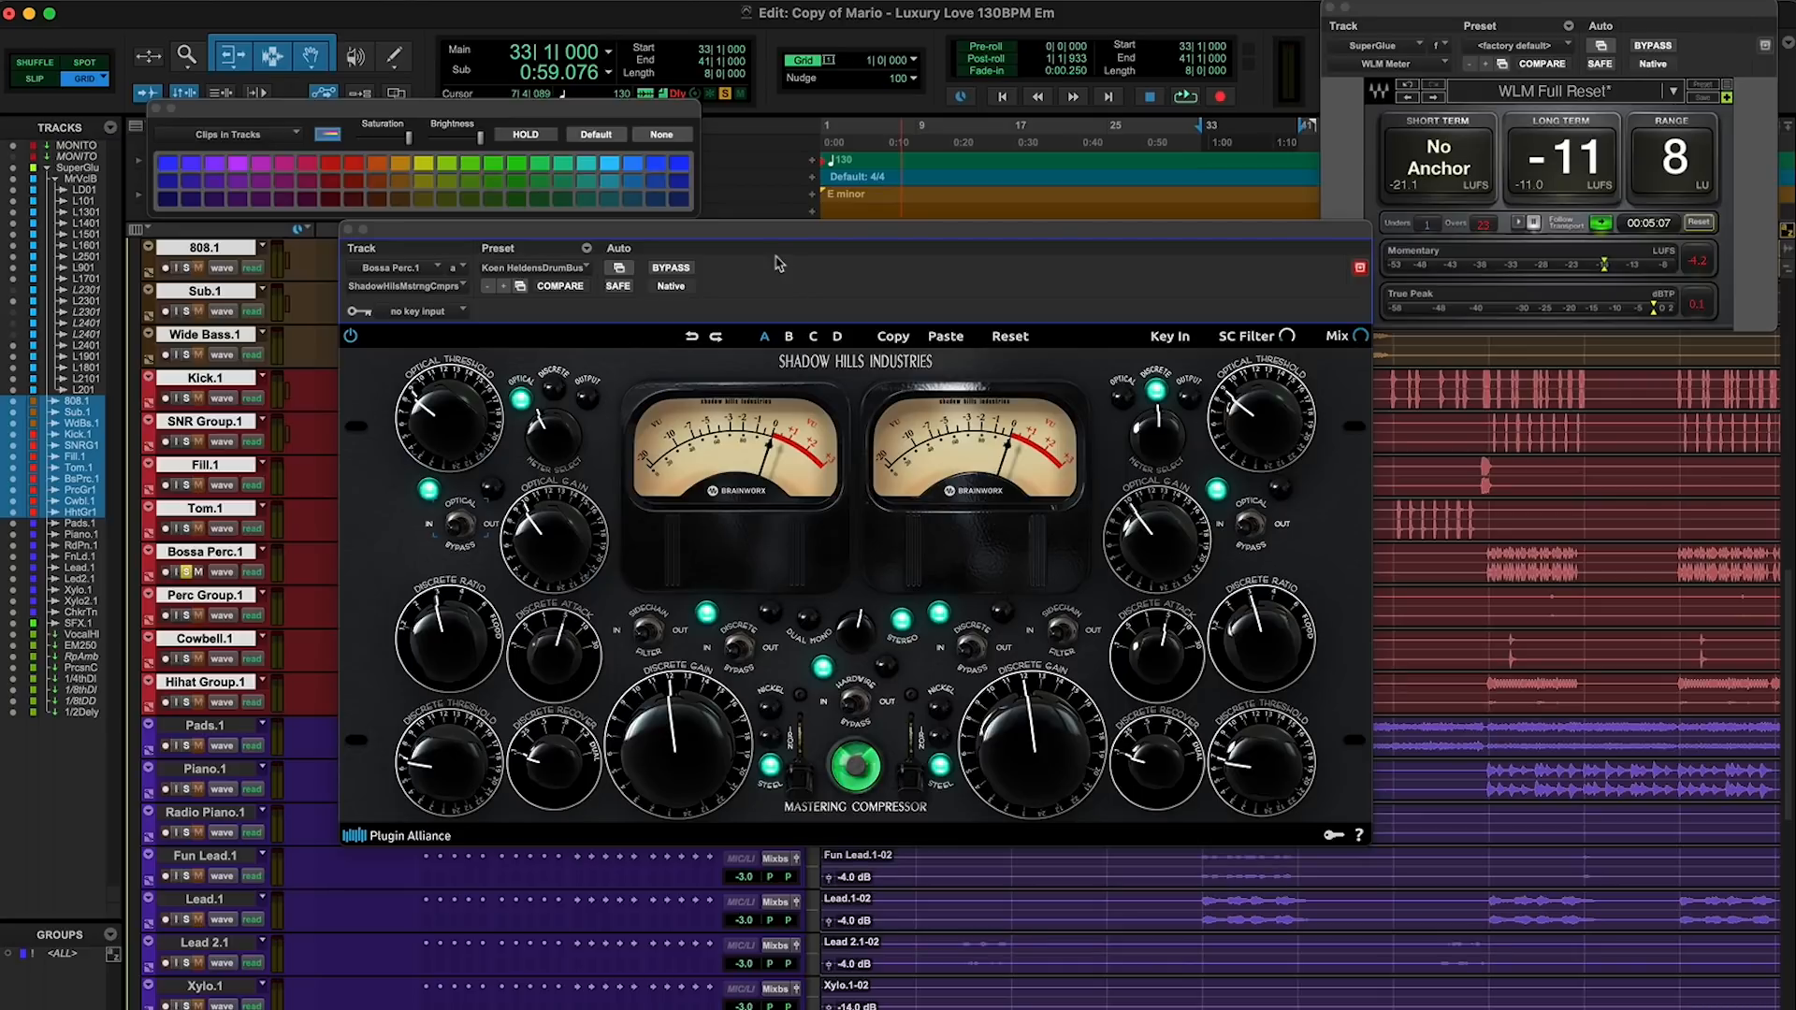
Play the soloed bossa percussion and compare it with the Shadow Hills compressor bypassed and active
{"action": "key", "text": "space"}
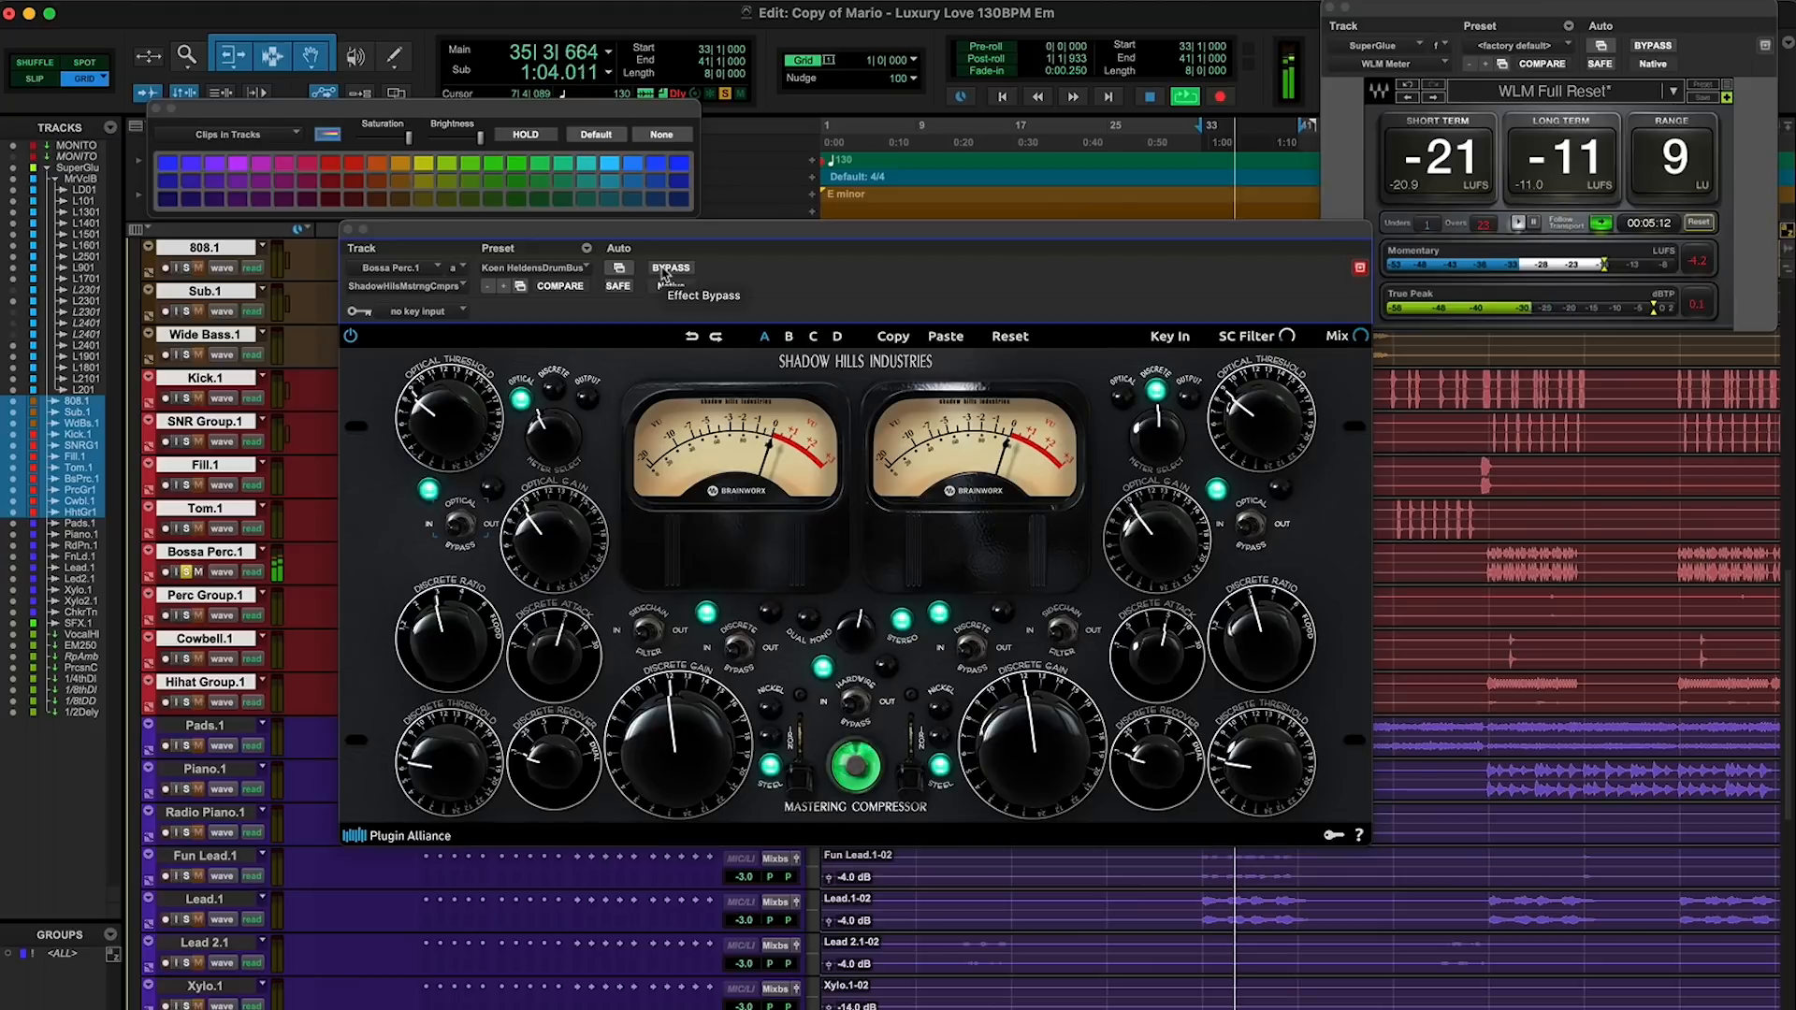
{"action": "left_click", "coordinate": [665, 269]}
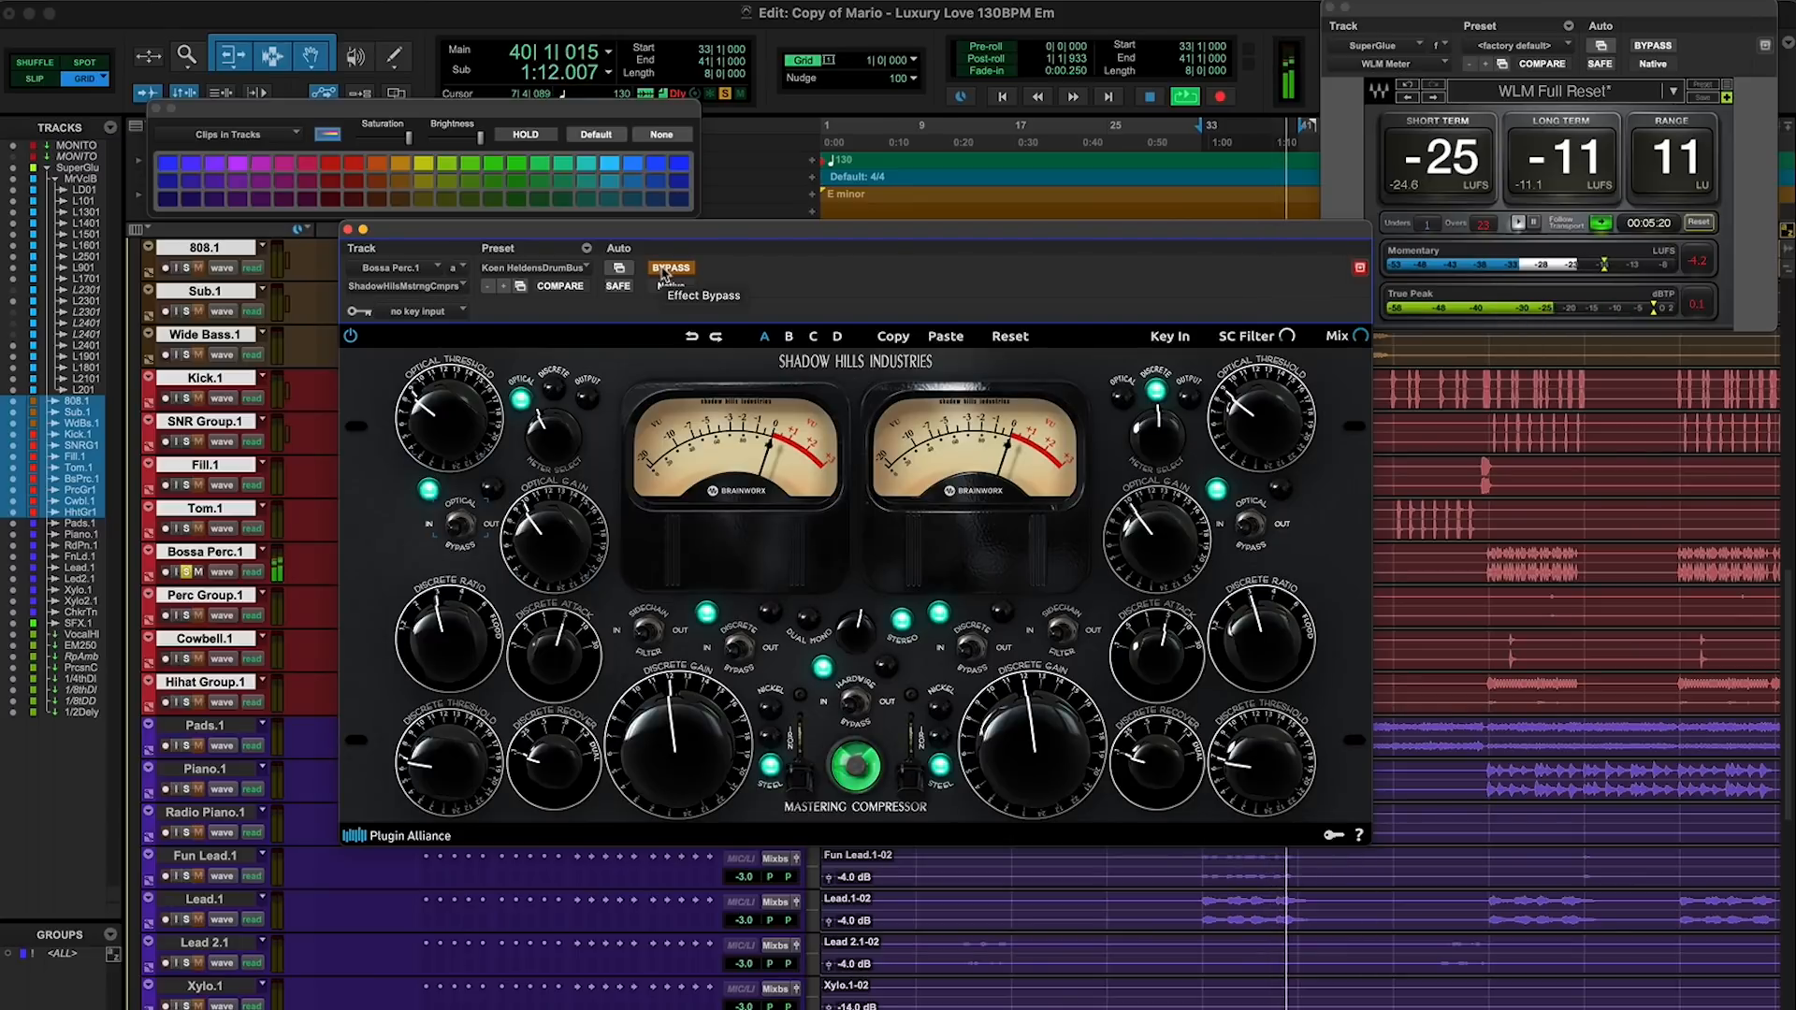
{"action": "left_click", "coordinate": [668, 268]}
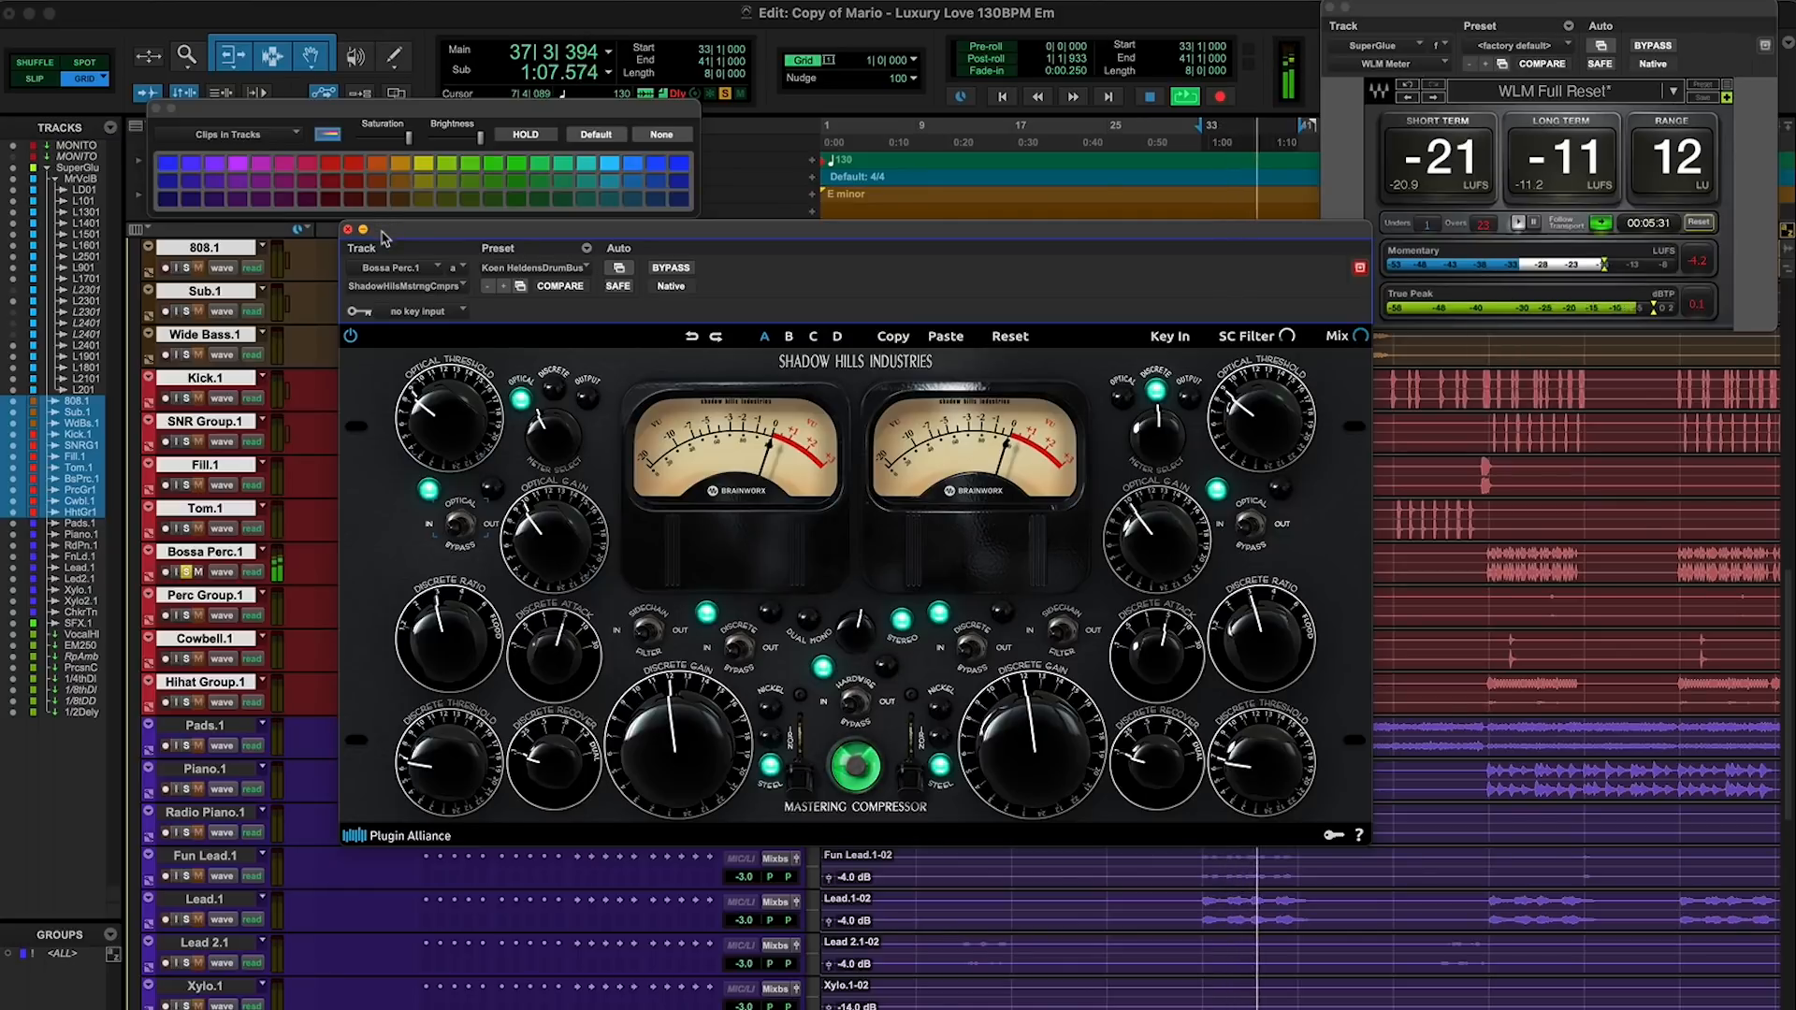
{"action": "key", "text": "space"}
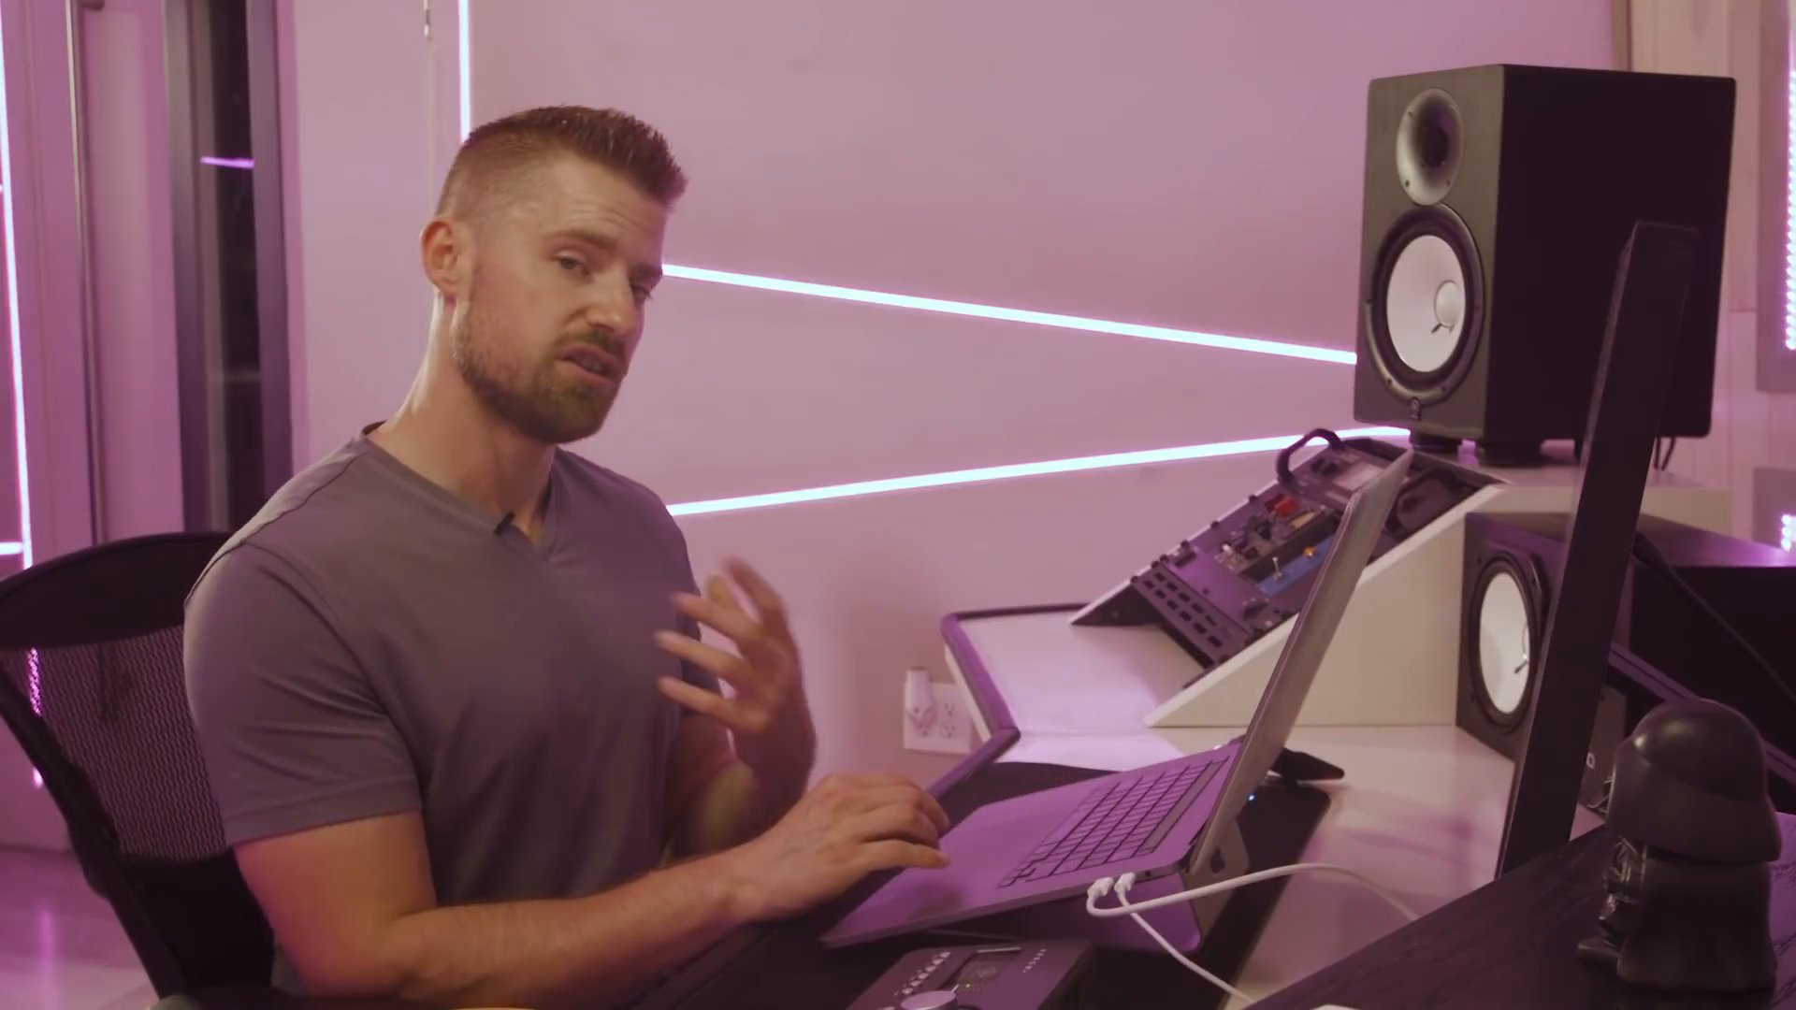
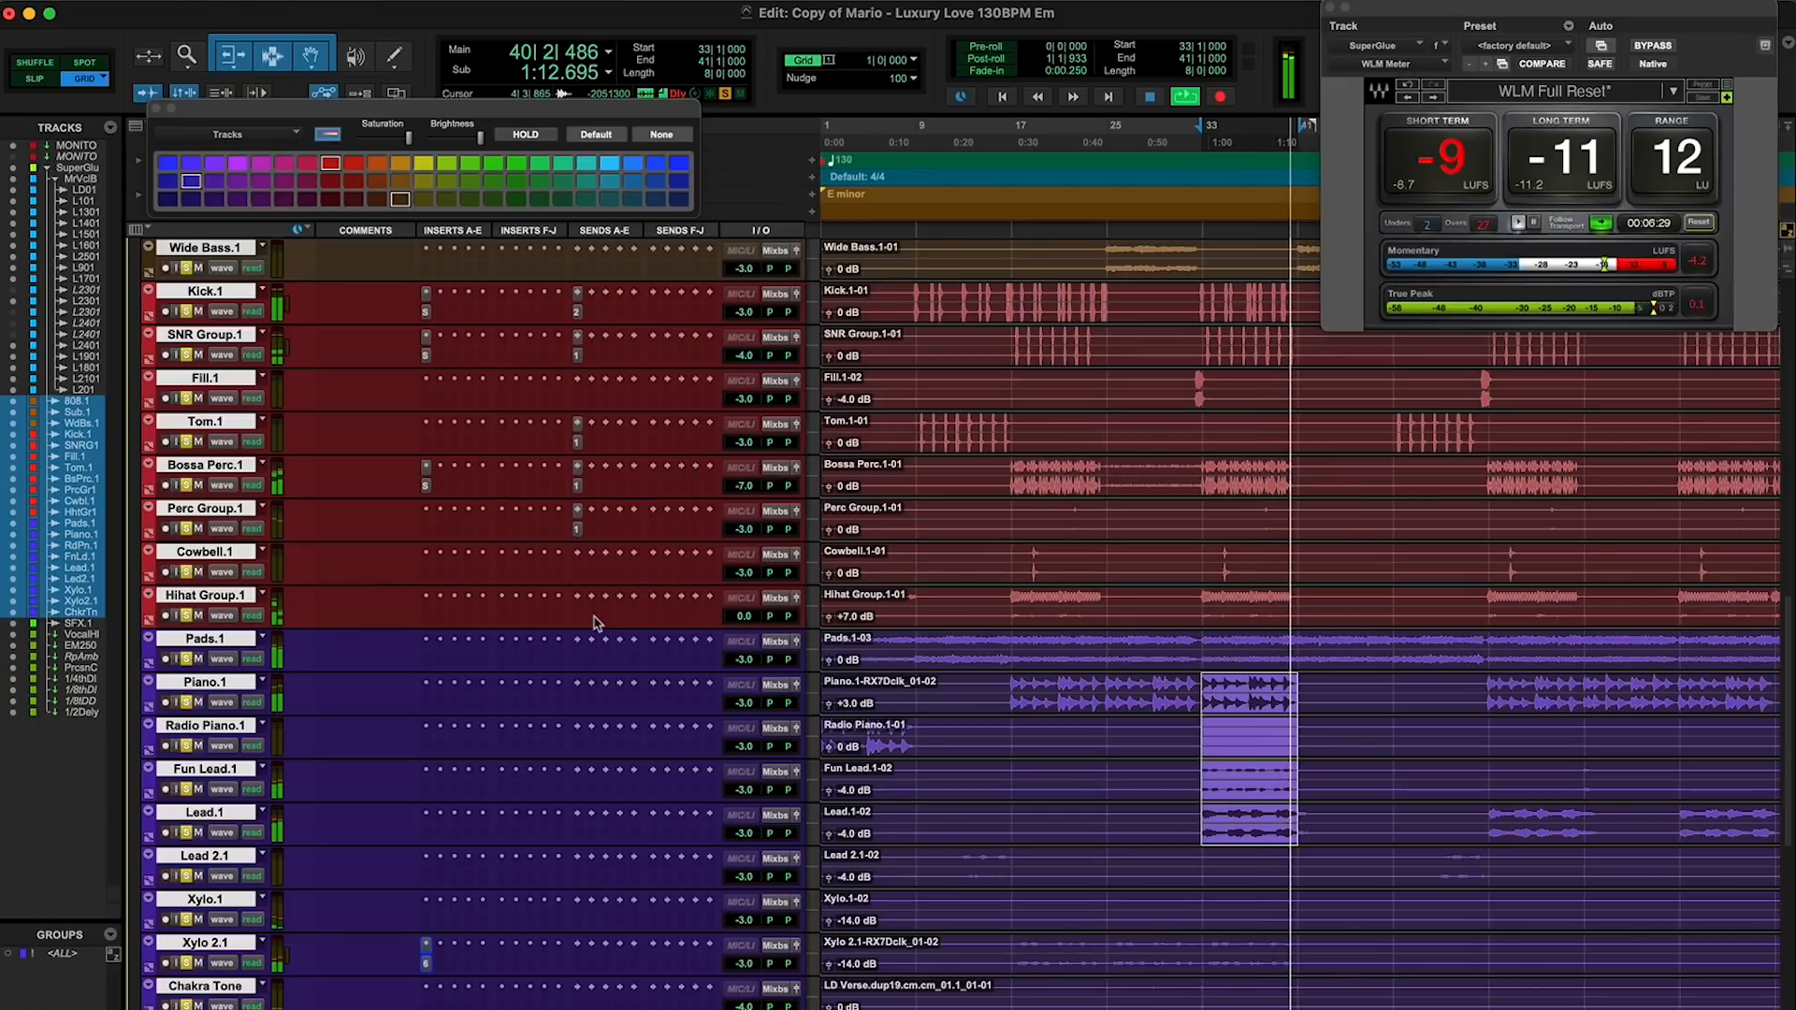
Stop playback, select only the Chakra Tone track and look over the tracks from the effects returns to the lead vocals
{"action": "key", "text": "space"}
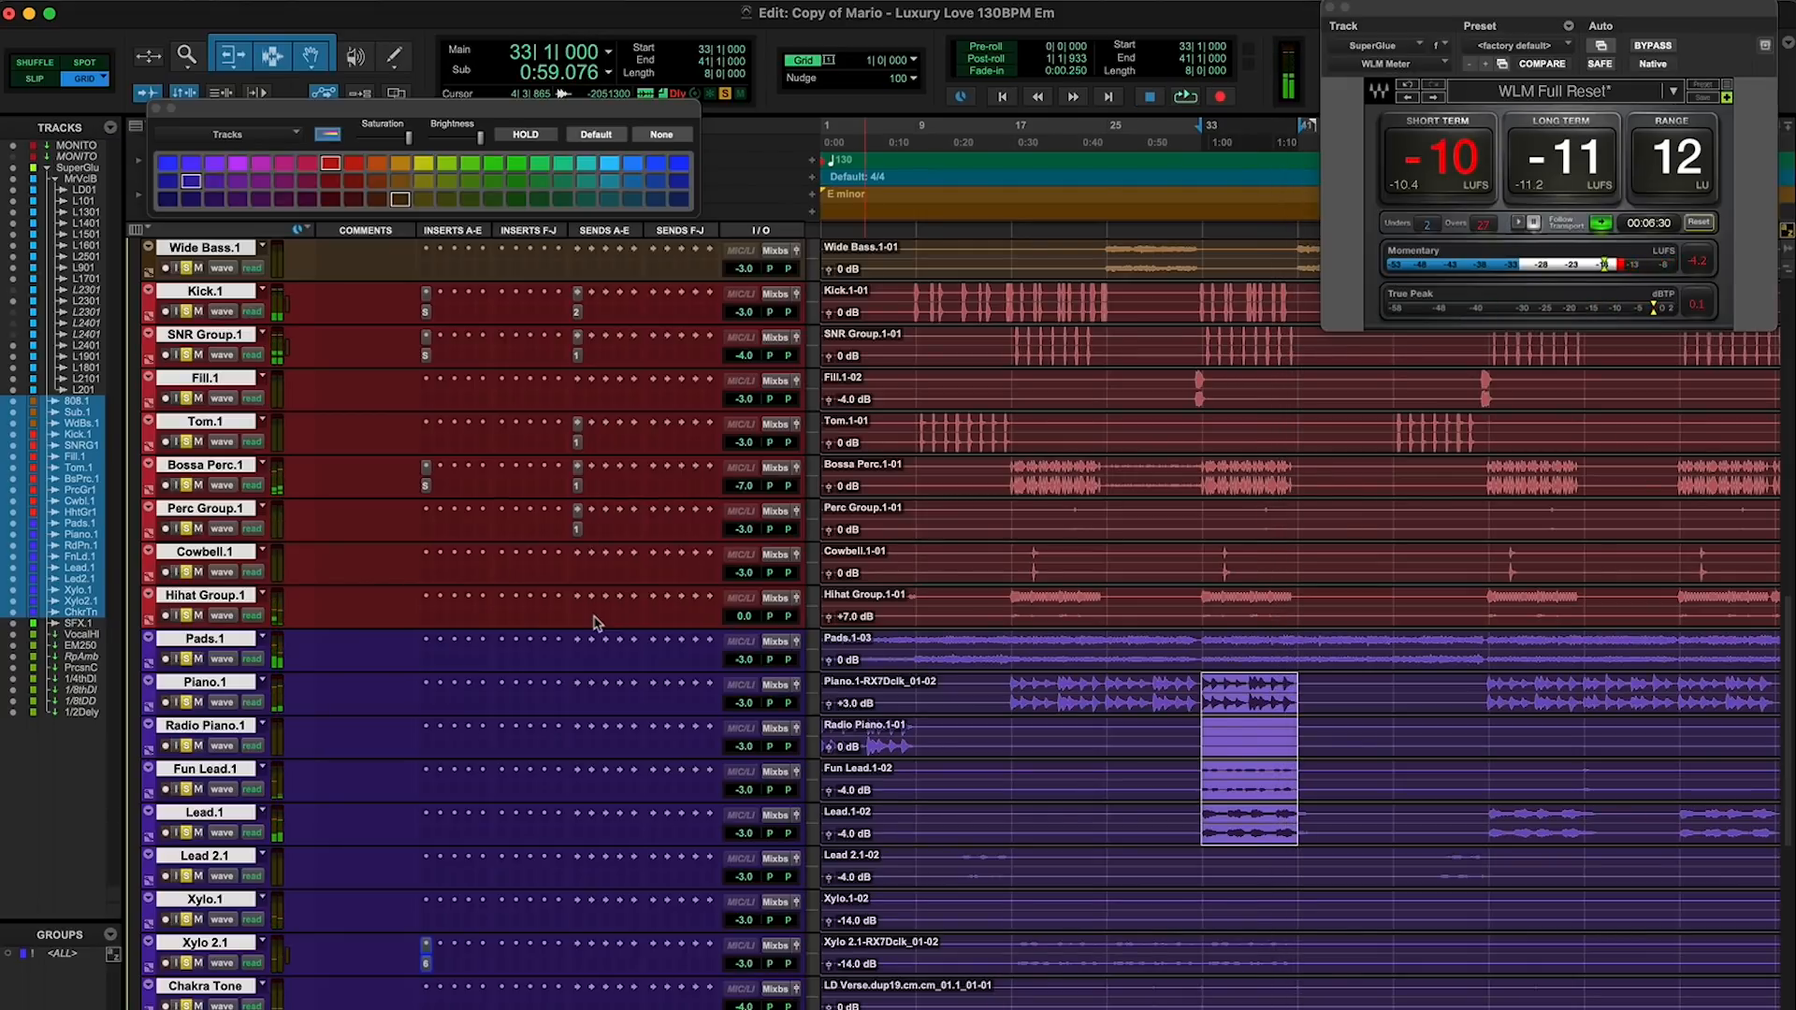
{"action": "left_click", "coordinate": [211, 985]}
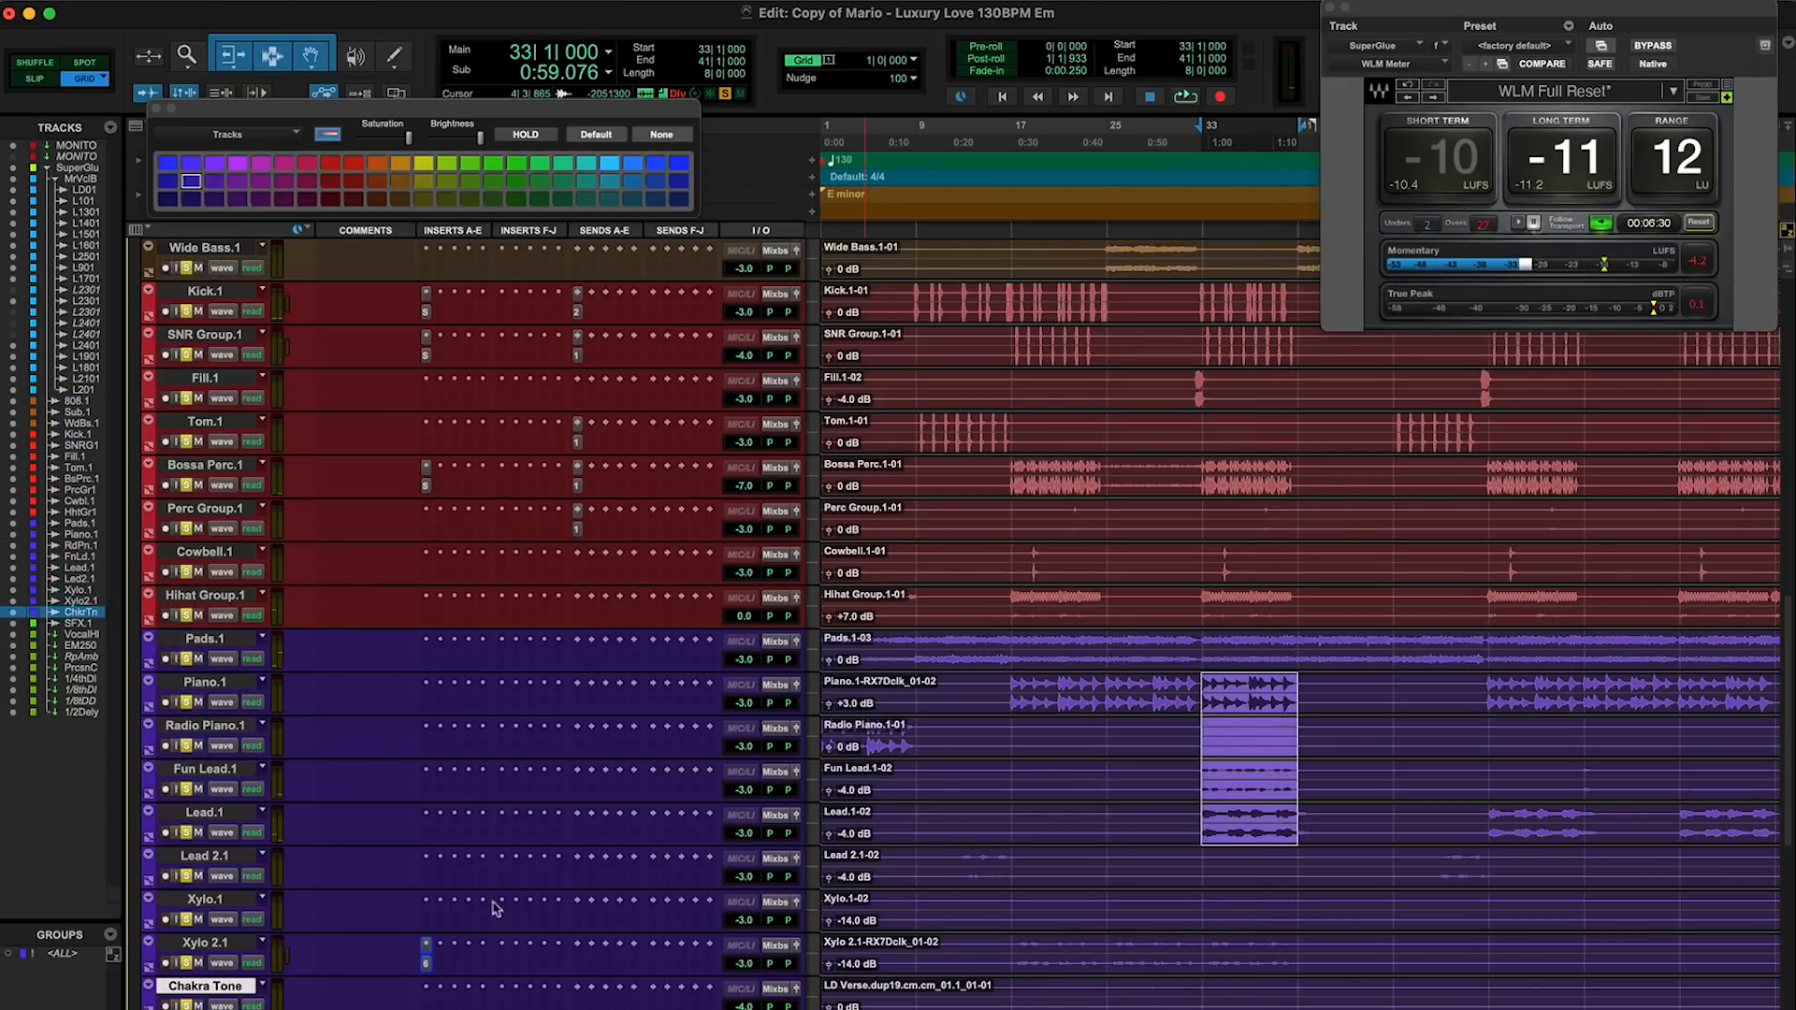
{"action": "scroll", "coordinate": [945, 800], "scroll_direction": "down", "scroll_amount": 5}
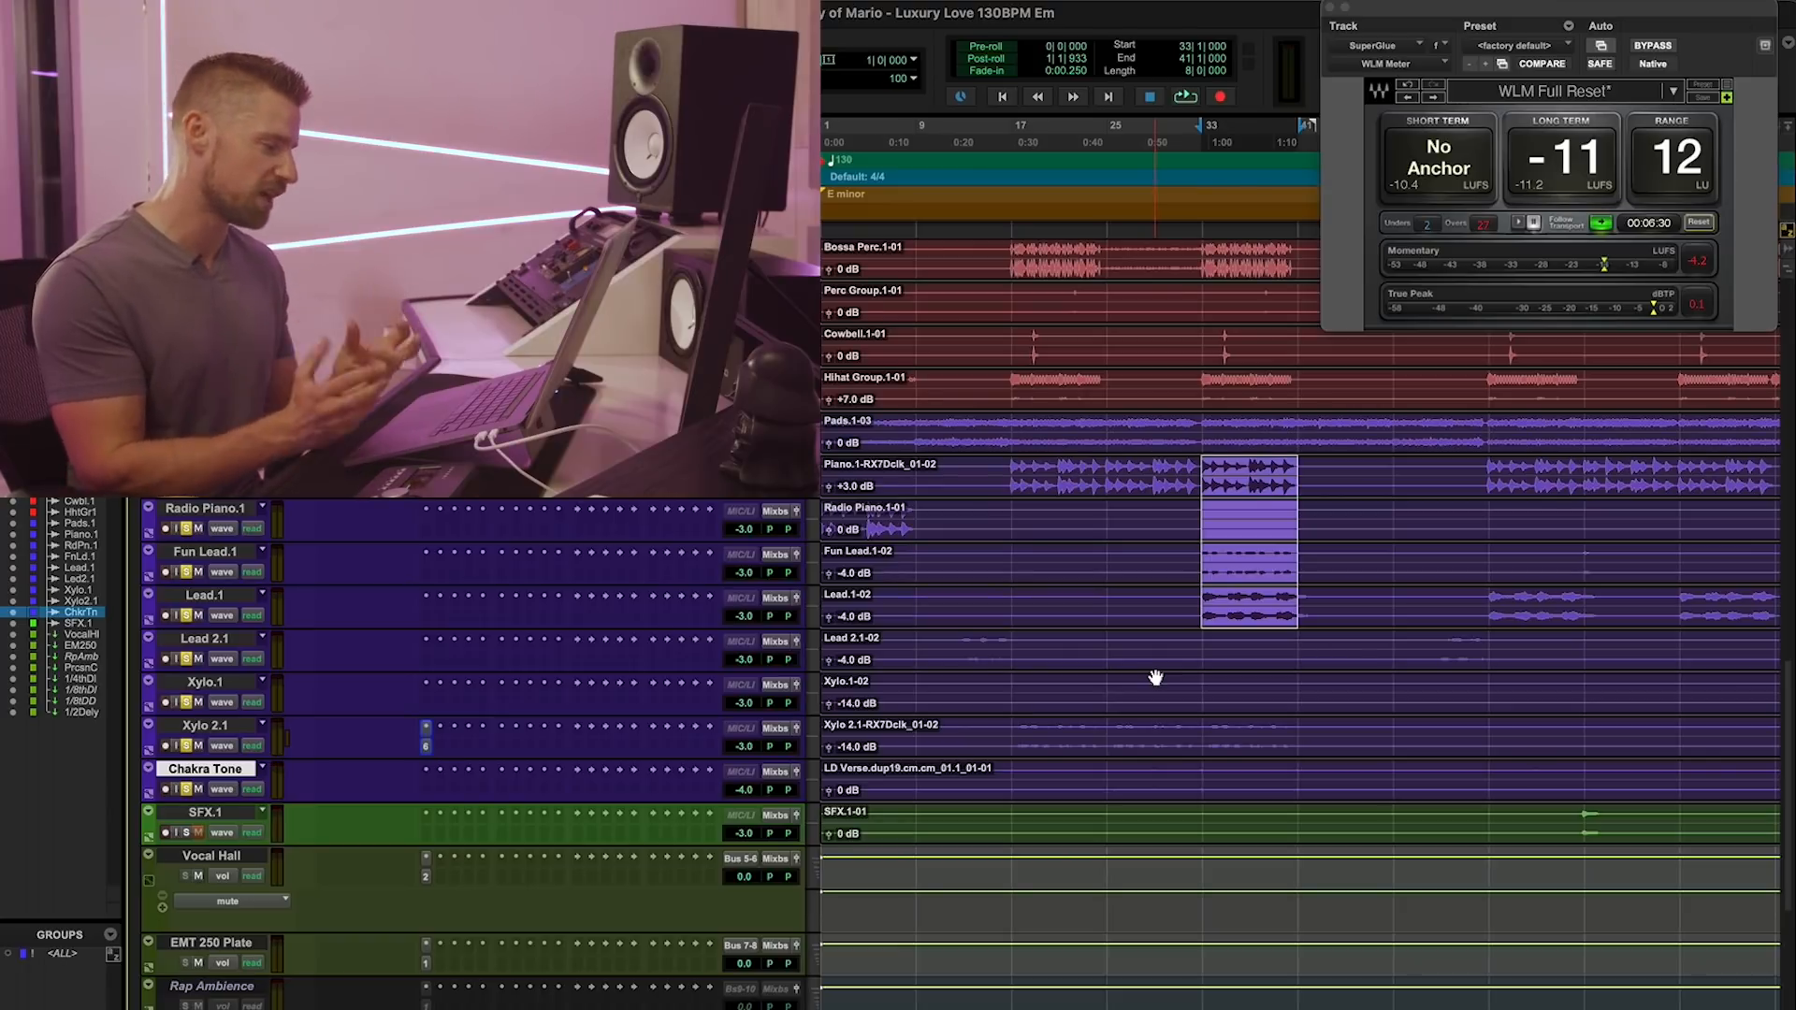
{"action": "scroll", "coordinate": [1127, 594], "scroll_direction": "up", "scroll_amount": 3}
{"action": "scroll", "coordinate": [1127, 594], "scroll_direction": "down", "scroll_amount": 15}
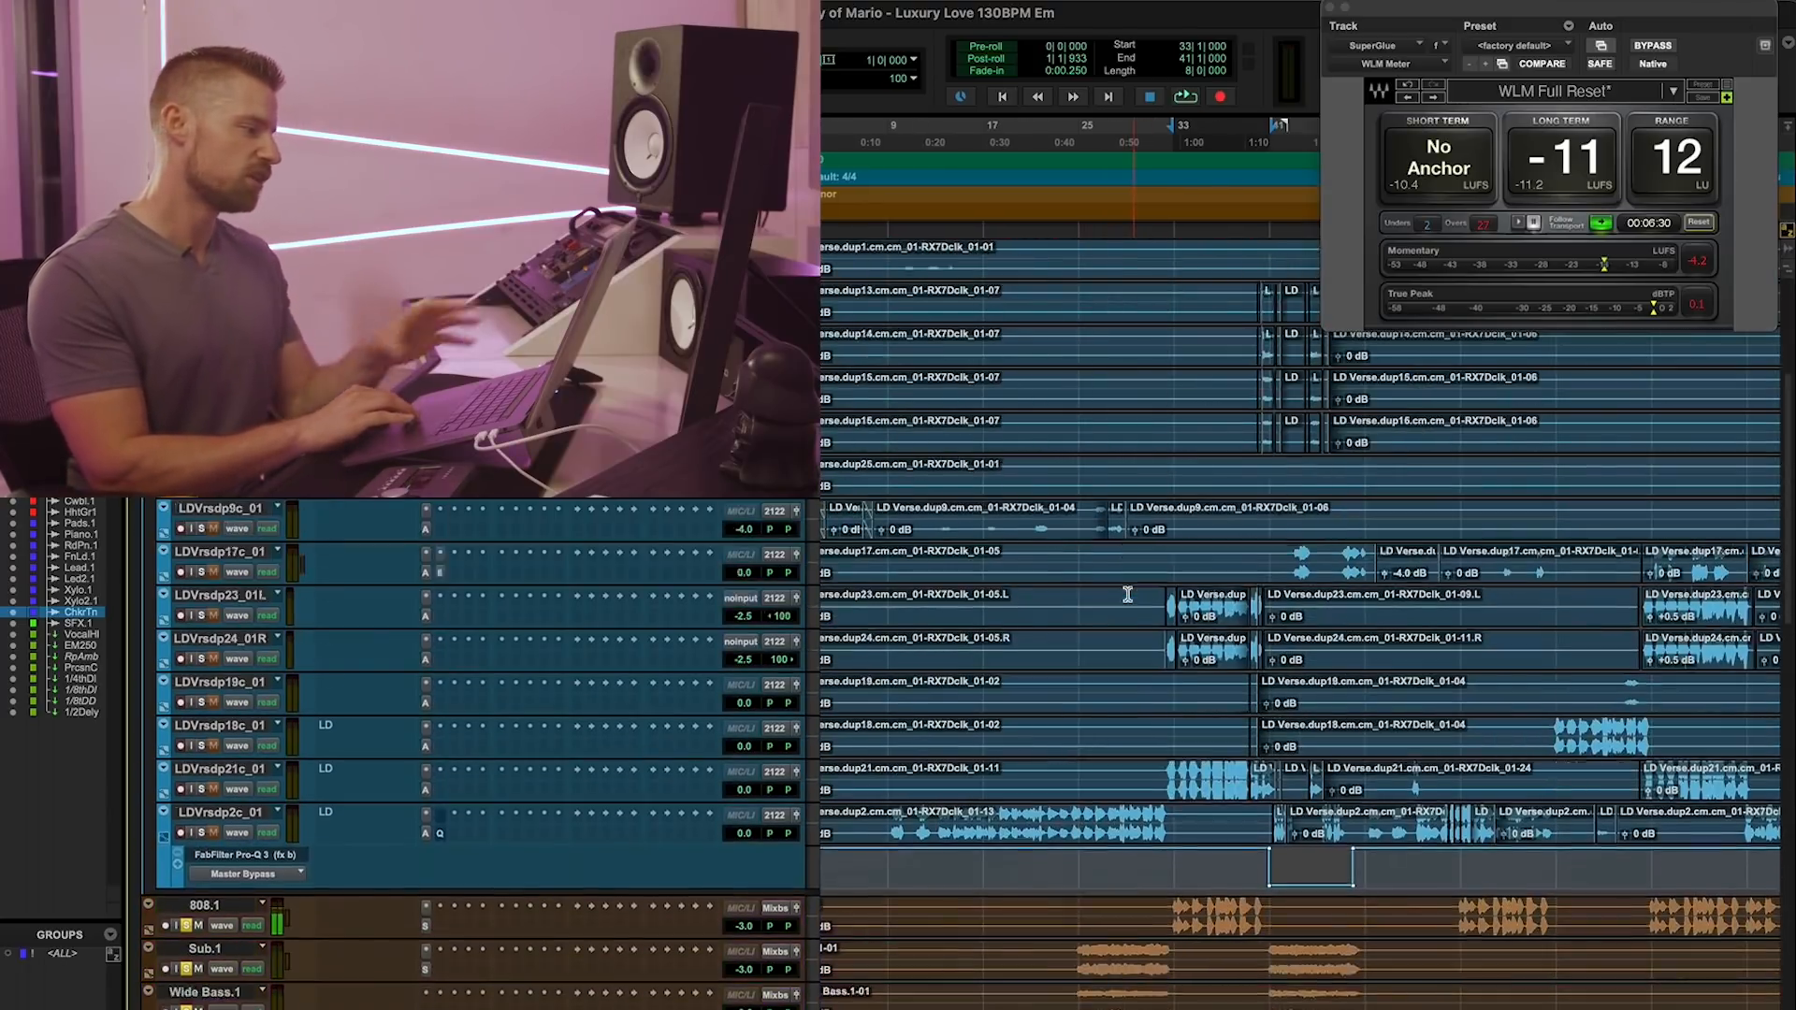
Inspect the Kick.1 track's send to Bus 23-24, look over the effects return tracks and close the send window
{"action": "scroll", "coordinate": [1127, 594], "scroll_direction": "up", "scroll_amount": 12}
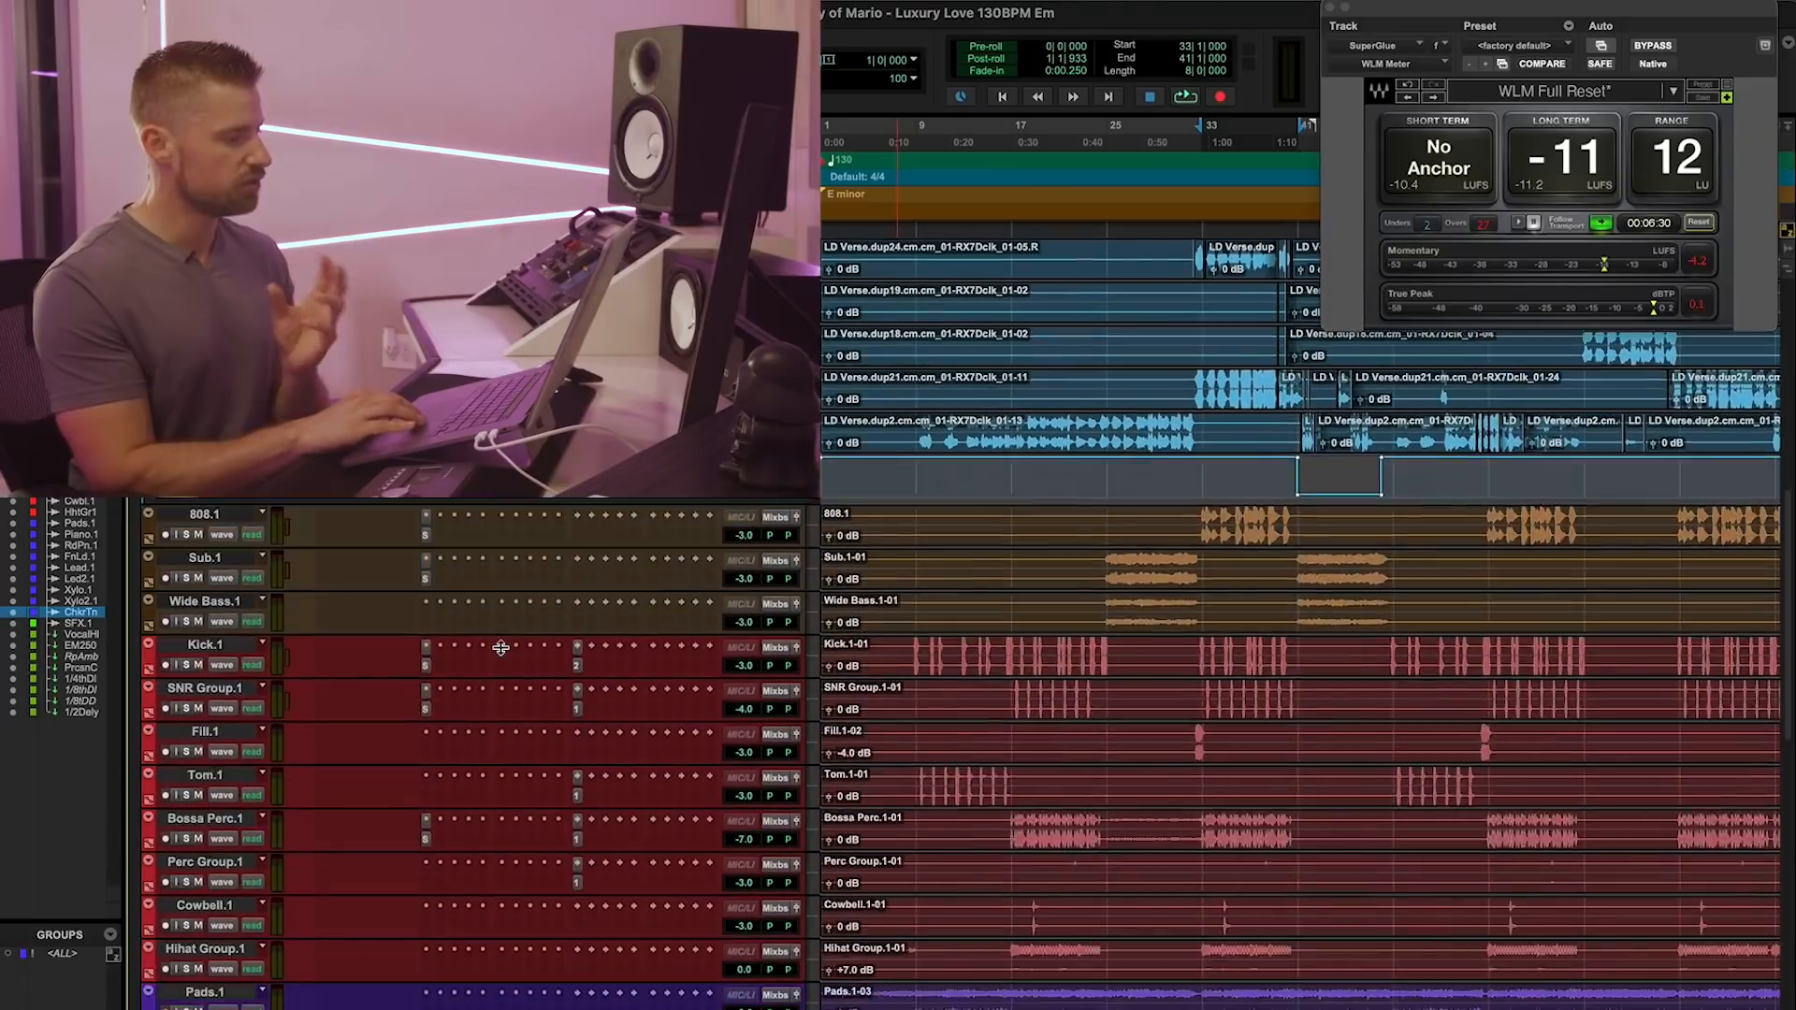
{"action": "scroll", "coordinate": [500, 647], "scroll_direction": "down", "scroll_amount": 5}
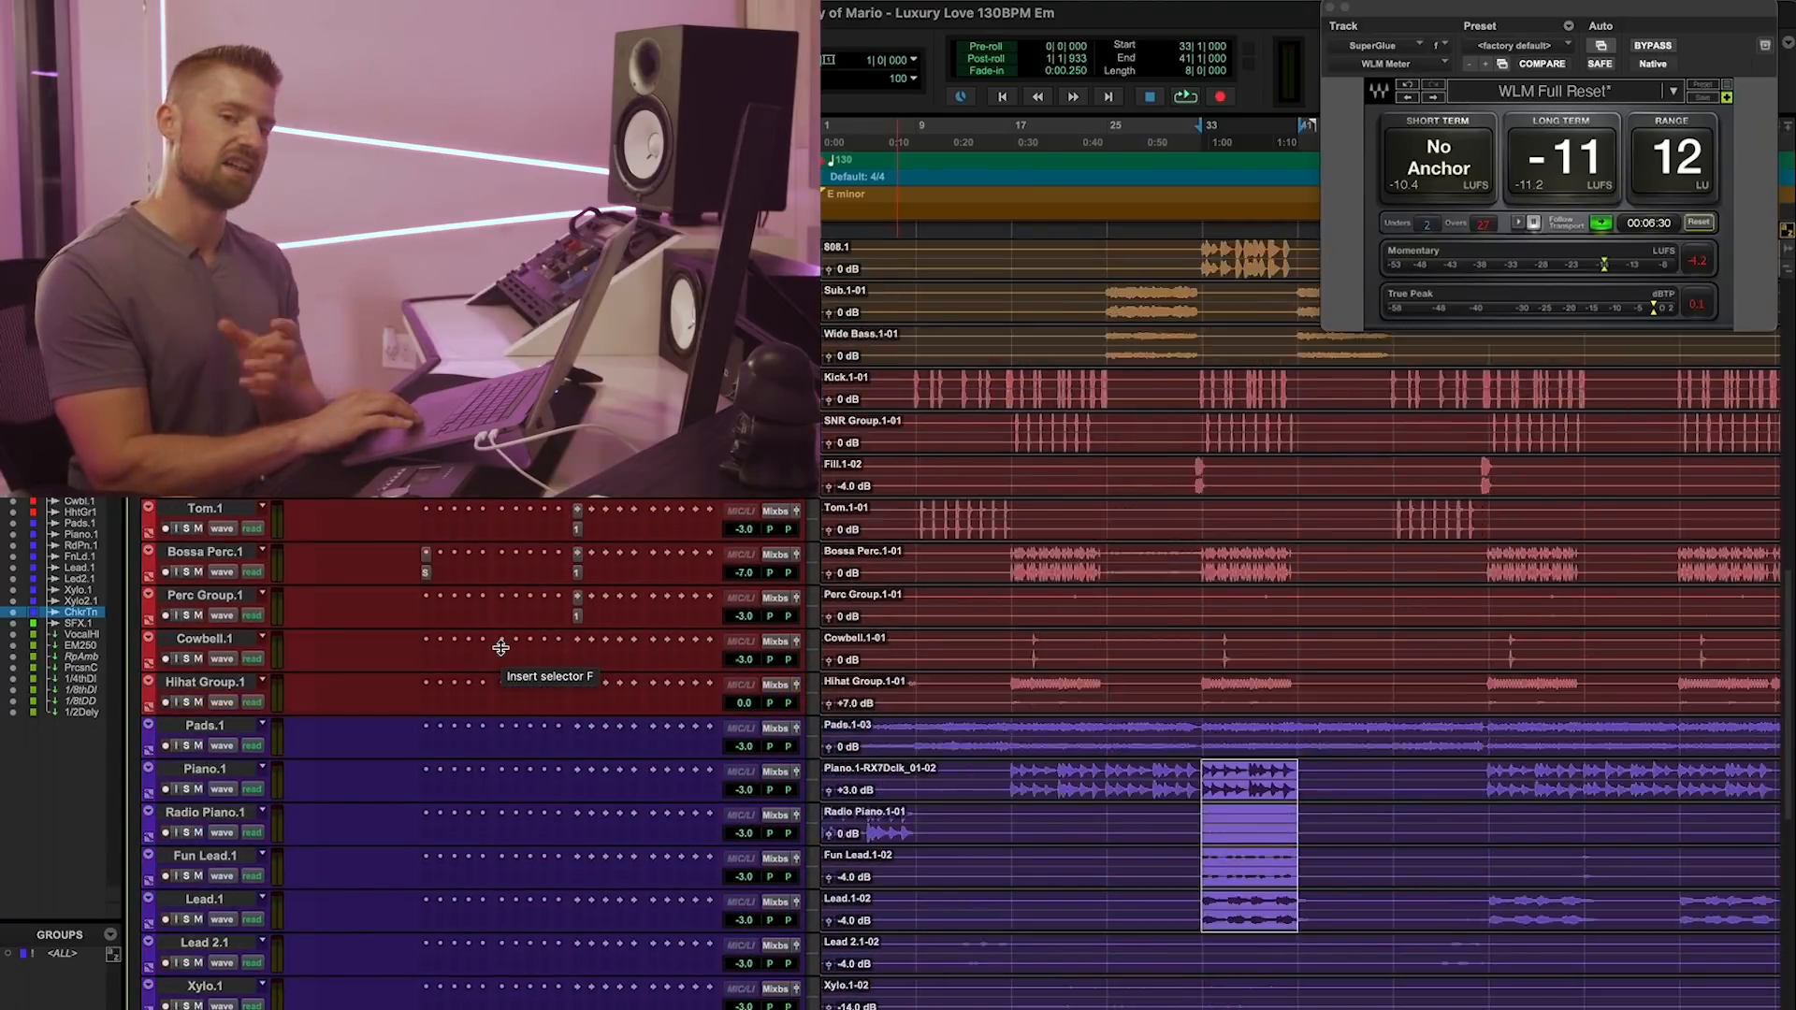
{"action": "scroll", "coordinate": [500, 647], "scroll_direction": "up", "scroll_amount": 5}
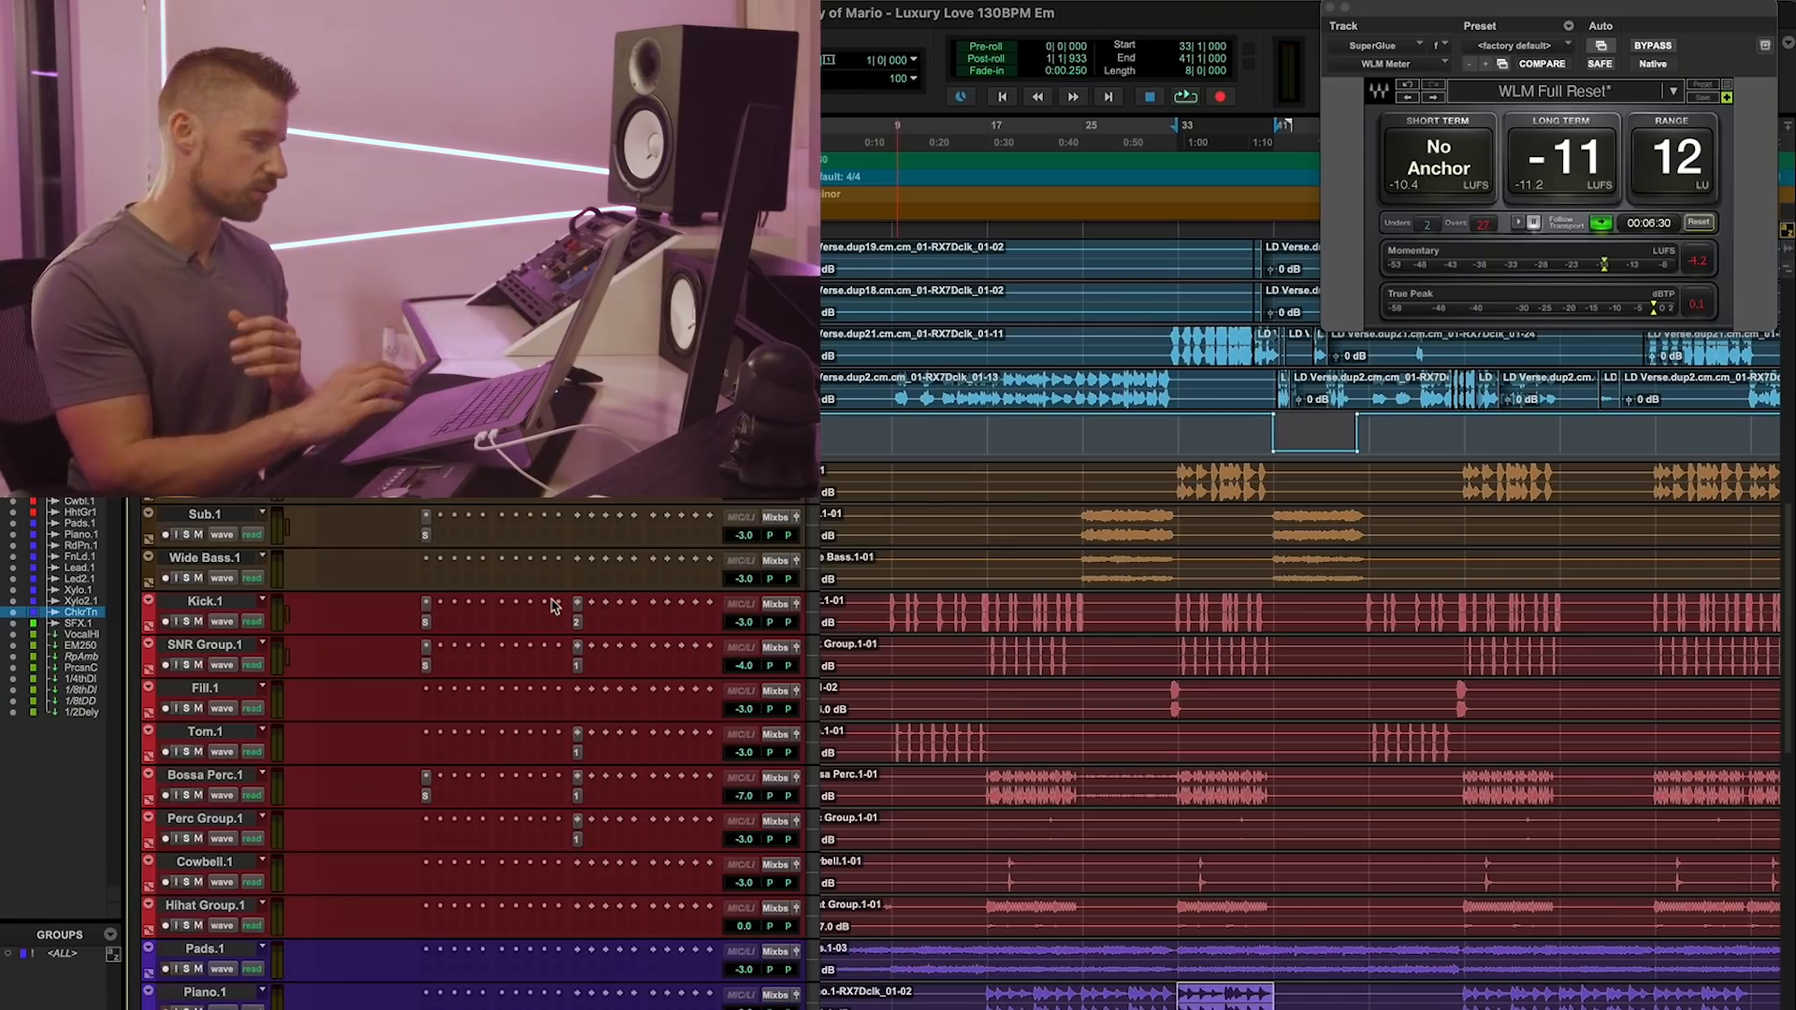
{"action": "scroll", "coordinate": [555, 607], "scroll_direction": "down", "scroll_amount": 3}
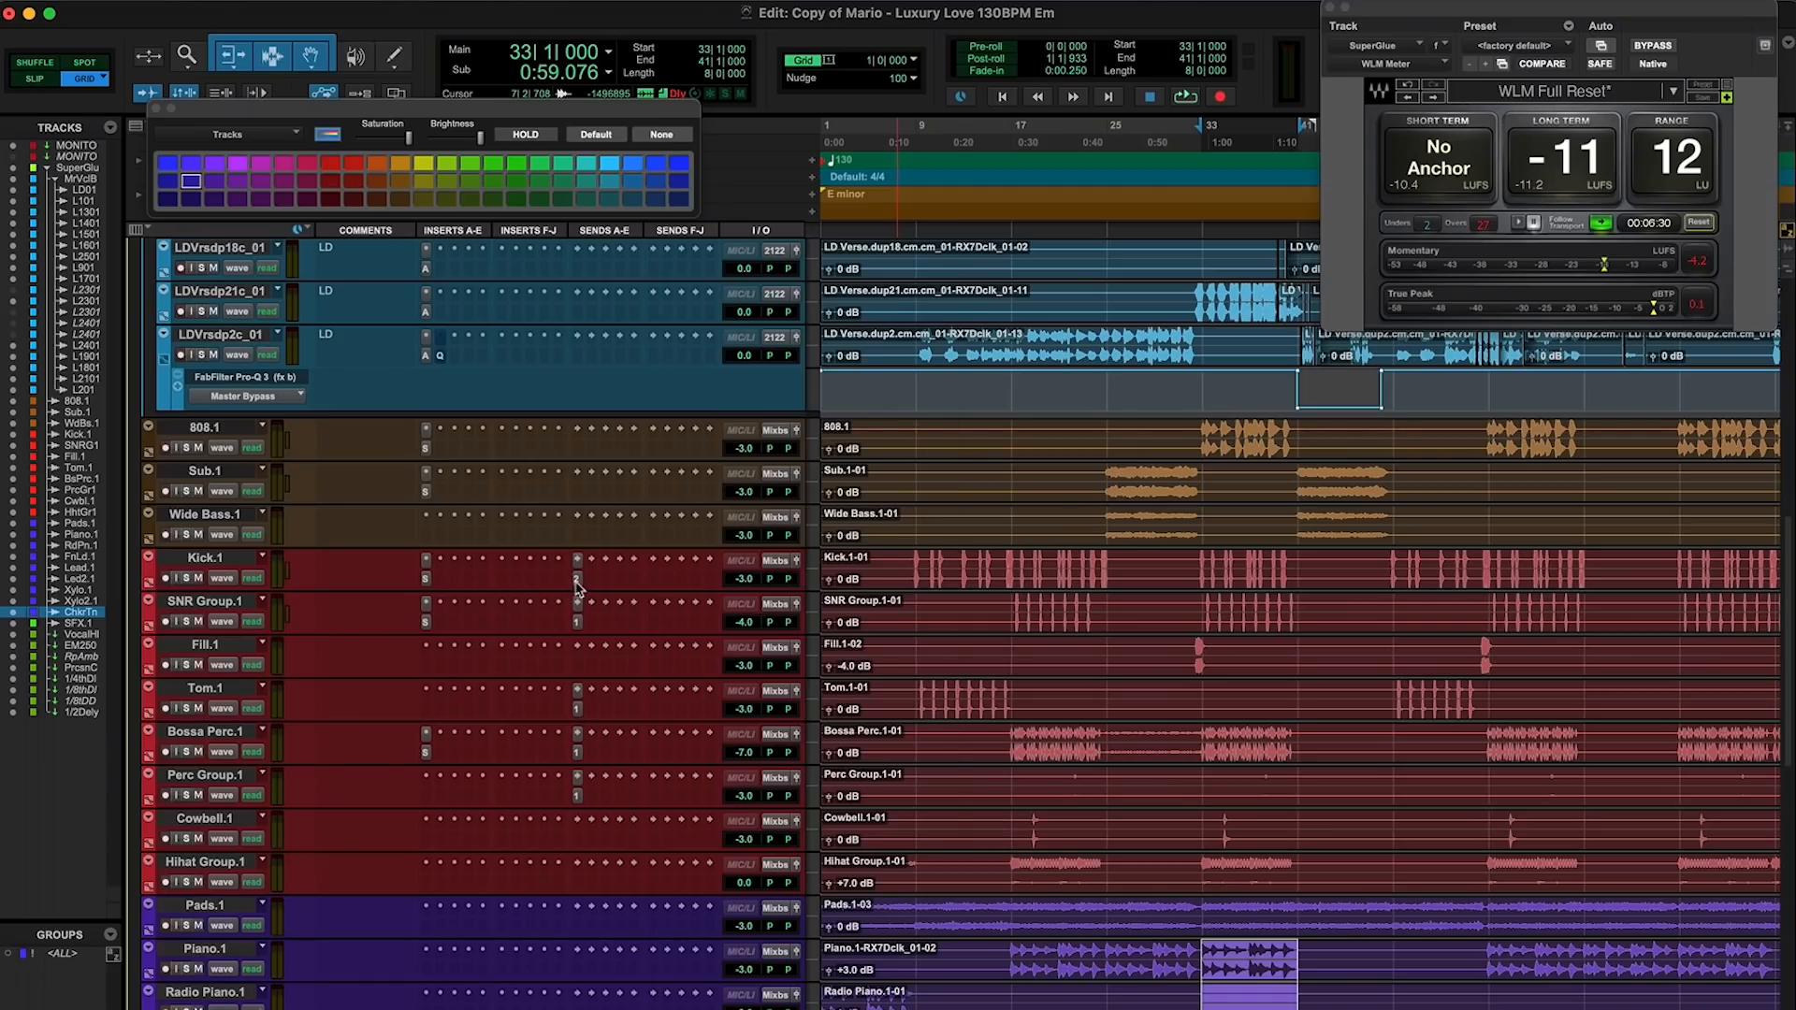
{"action": "left_click", "coordinate": [577, 580]}
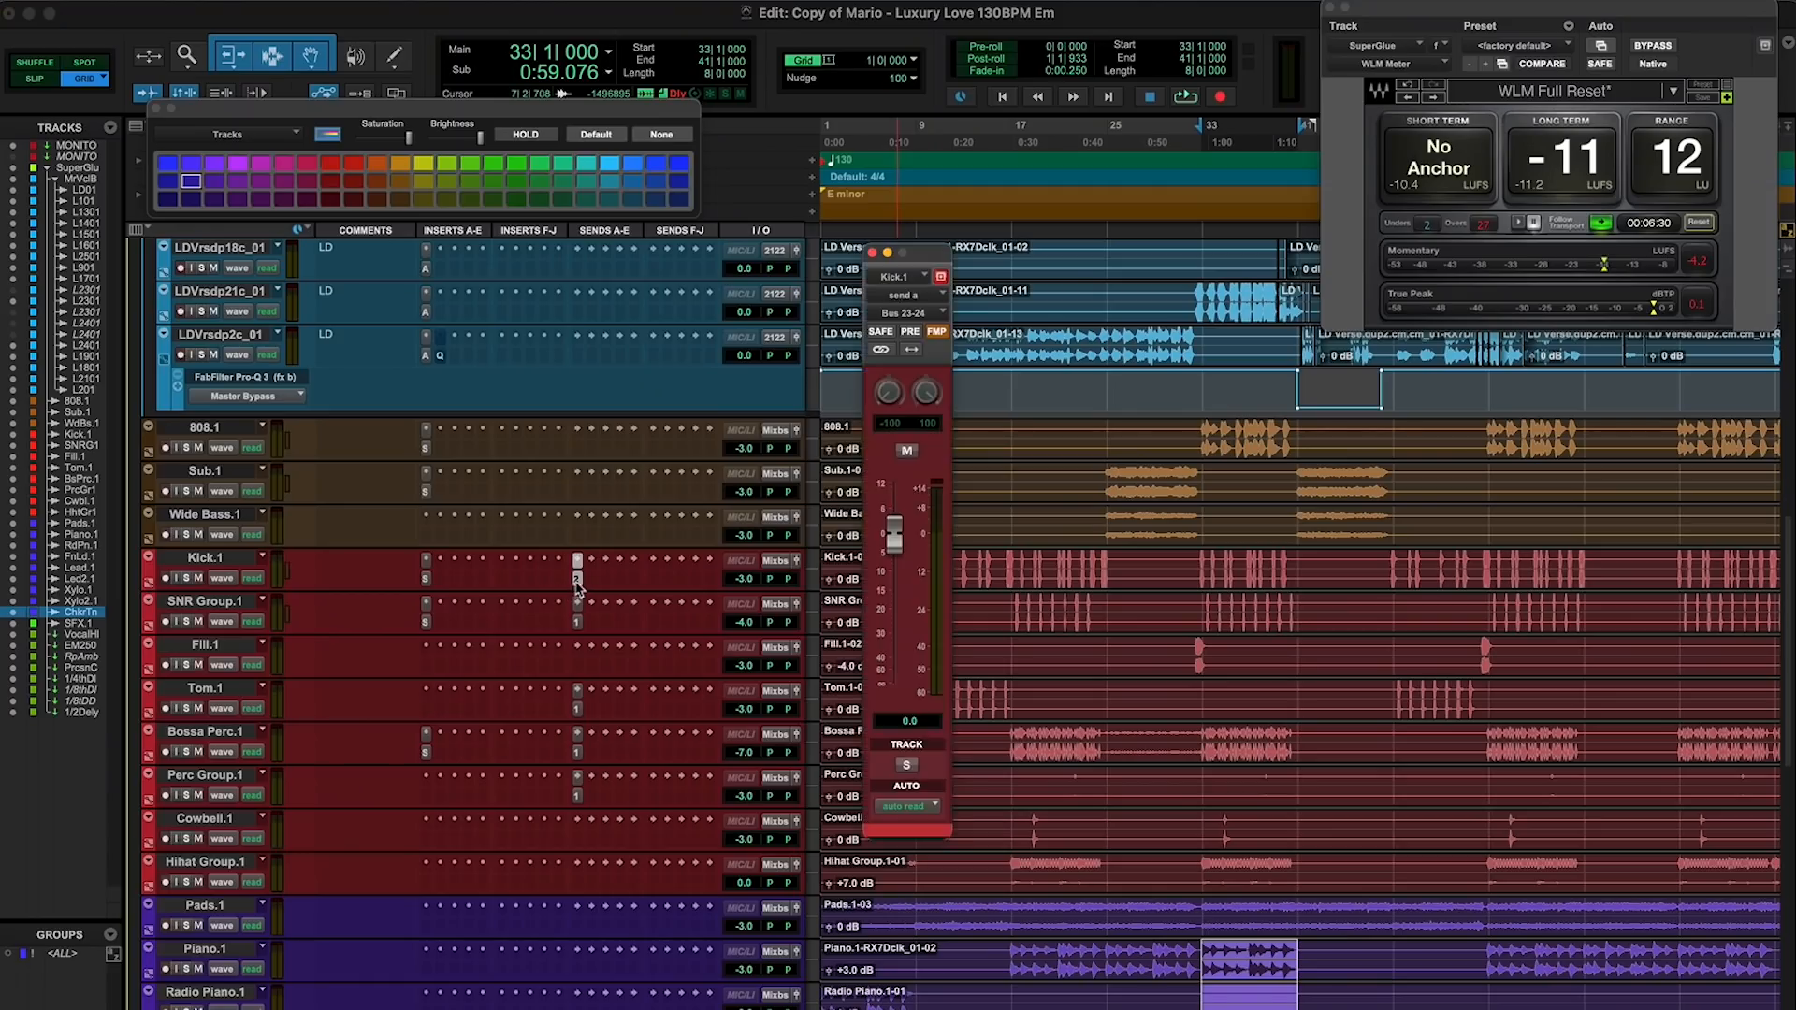
{"action": "scroll", "coordinate": [533, 630], "scroll_direction": "down", "scroll_amount": 5}
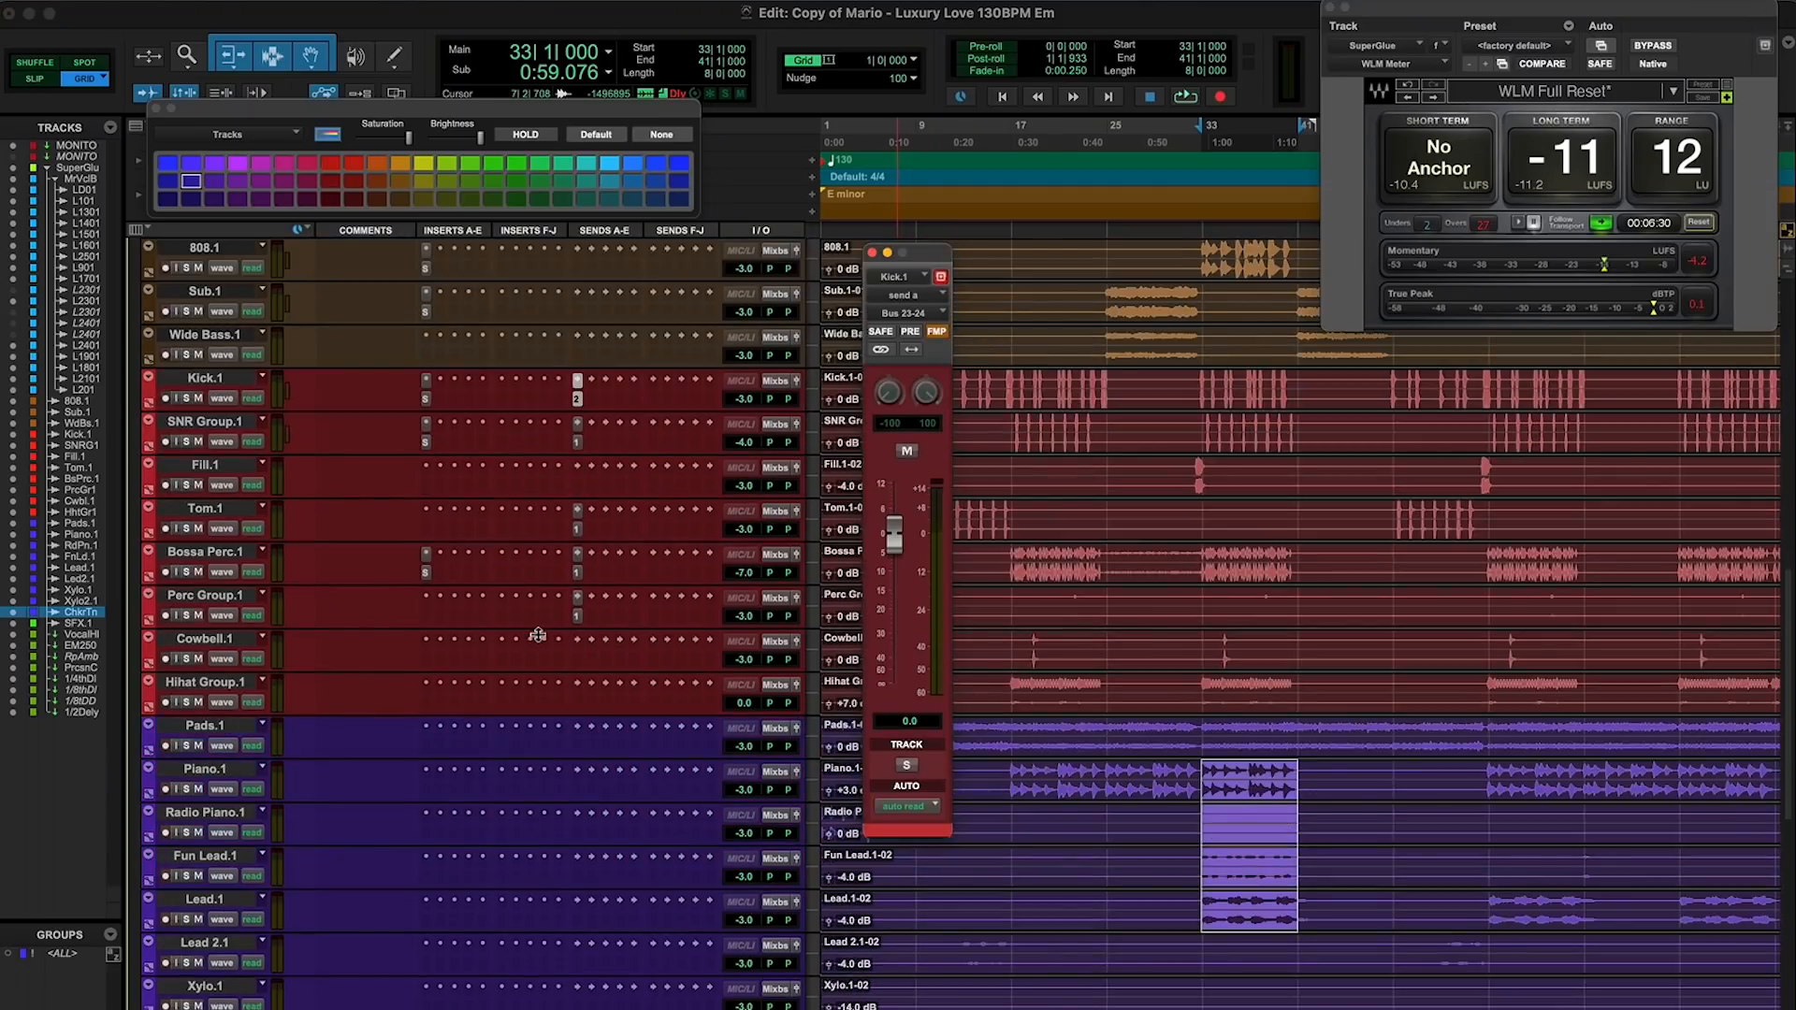
{"action": "scroll", "coordinate": [538, 635], "scroll_direction": "down", "scroll_amount": 15}
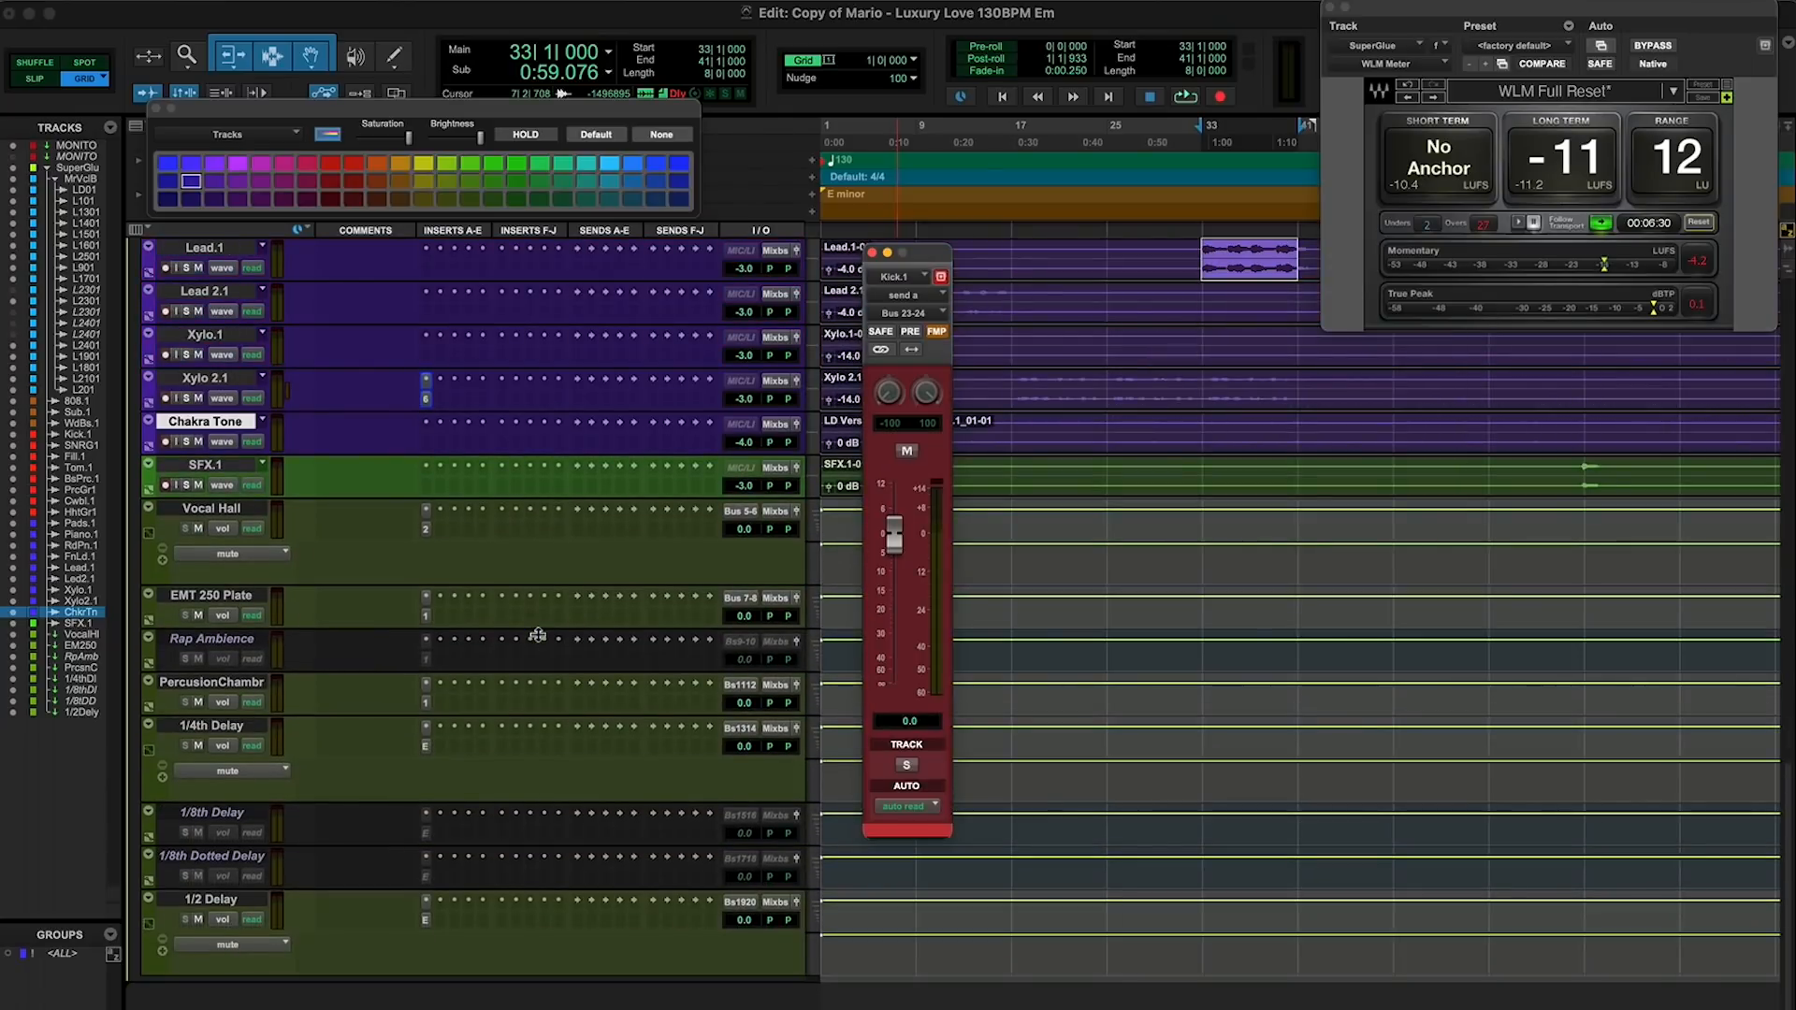
{"action": "scroll", "coordinate": [564, 530], "scroll_direction": "up", "scroll_amount": 20}
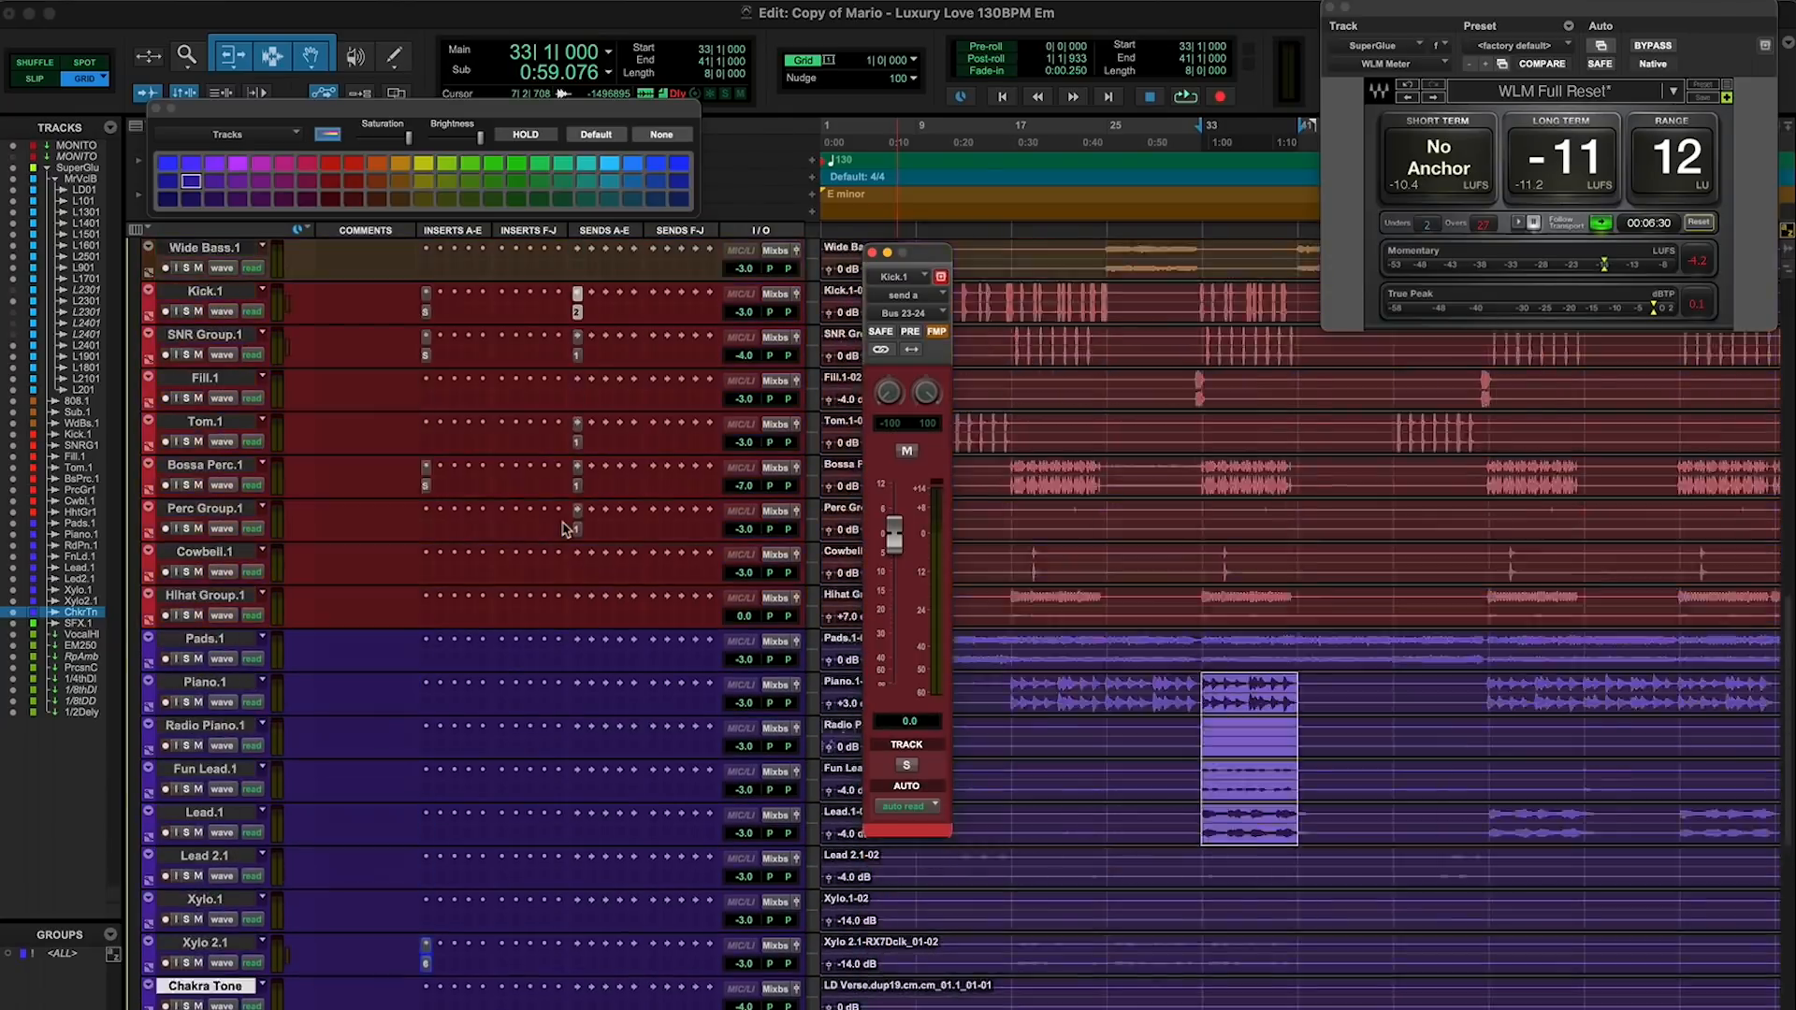
{"action": "left_click", "coordinate": [873, 252]}
Open the SNR Group.1 send to Bus 11-12 and the PercusionChambr track's TSAR-1 Reverb, moving the reverb window over the timeline
{"action": "scroll", "coordinate": [529, 543], "scroll_direction": "down", "scroll_amount": 5}
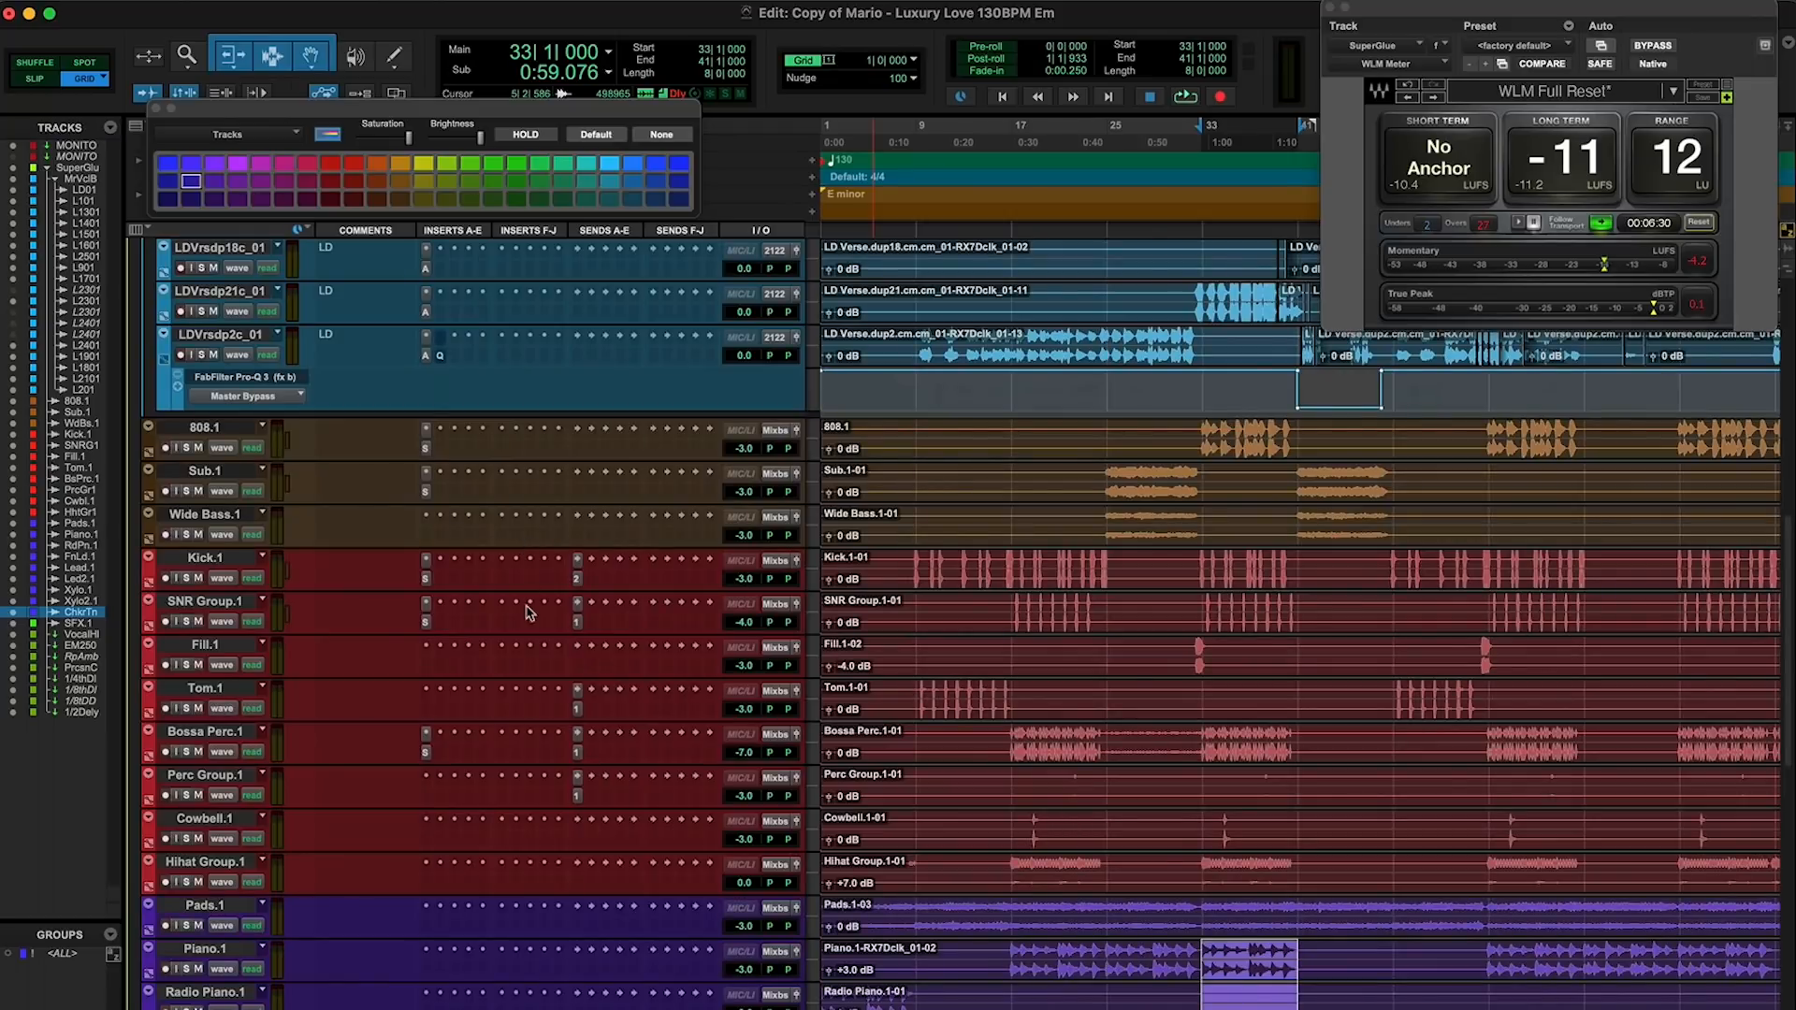
{"action": "left_click", "coordinate": [577, 622]}
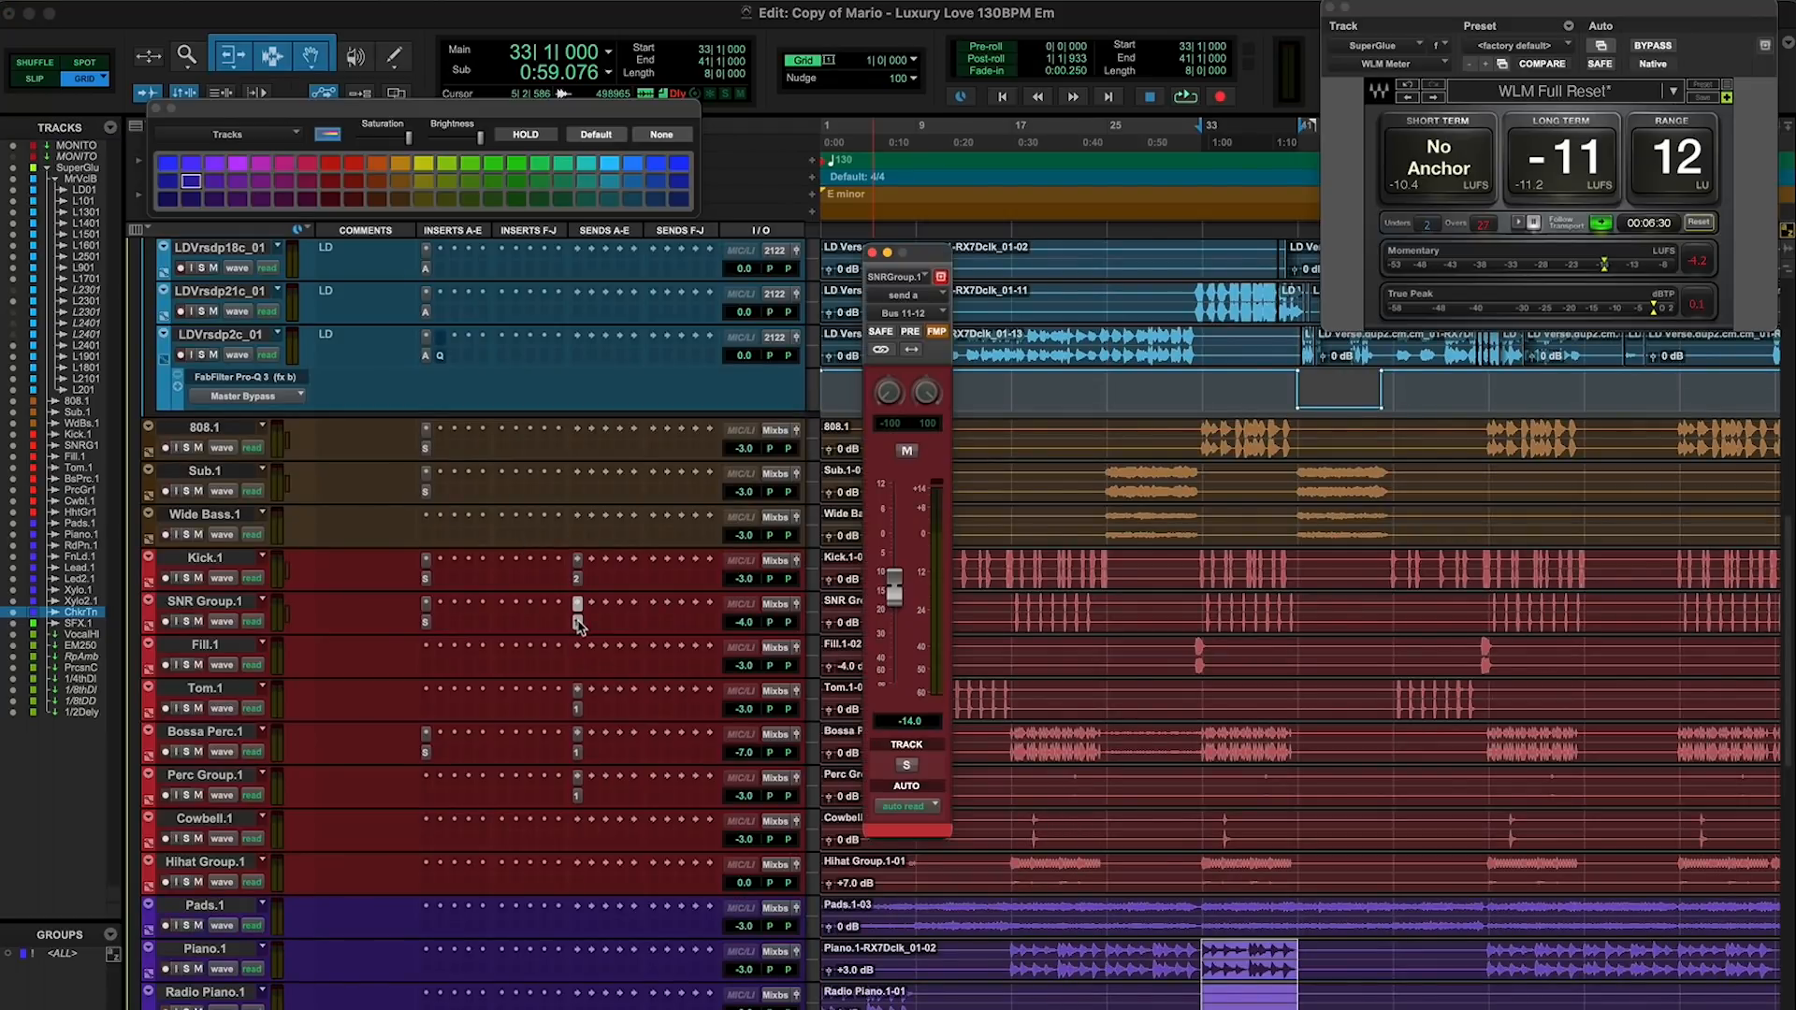
{"action": "scroll", "coordinate": [501, 577], "scroll_direction": "down", "scroll_amount": 18}
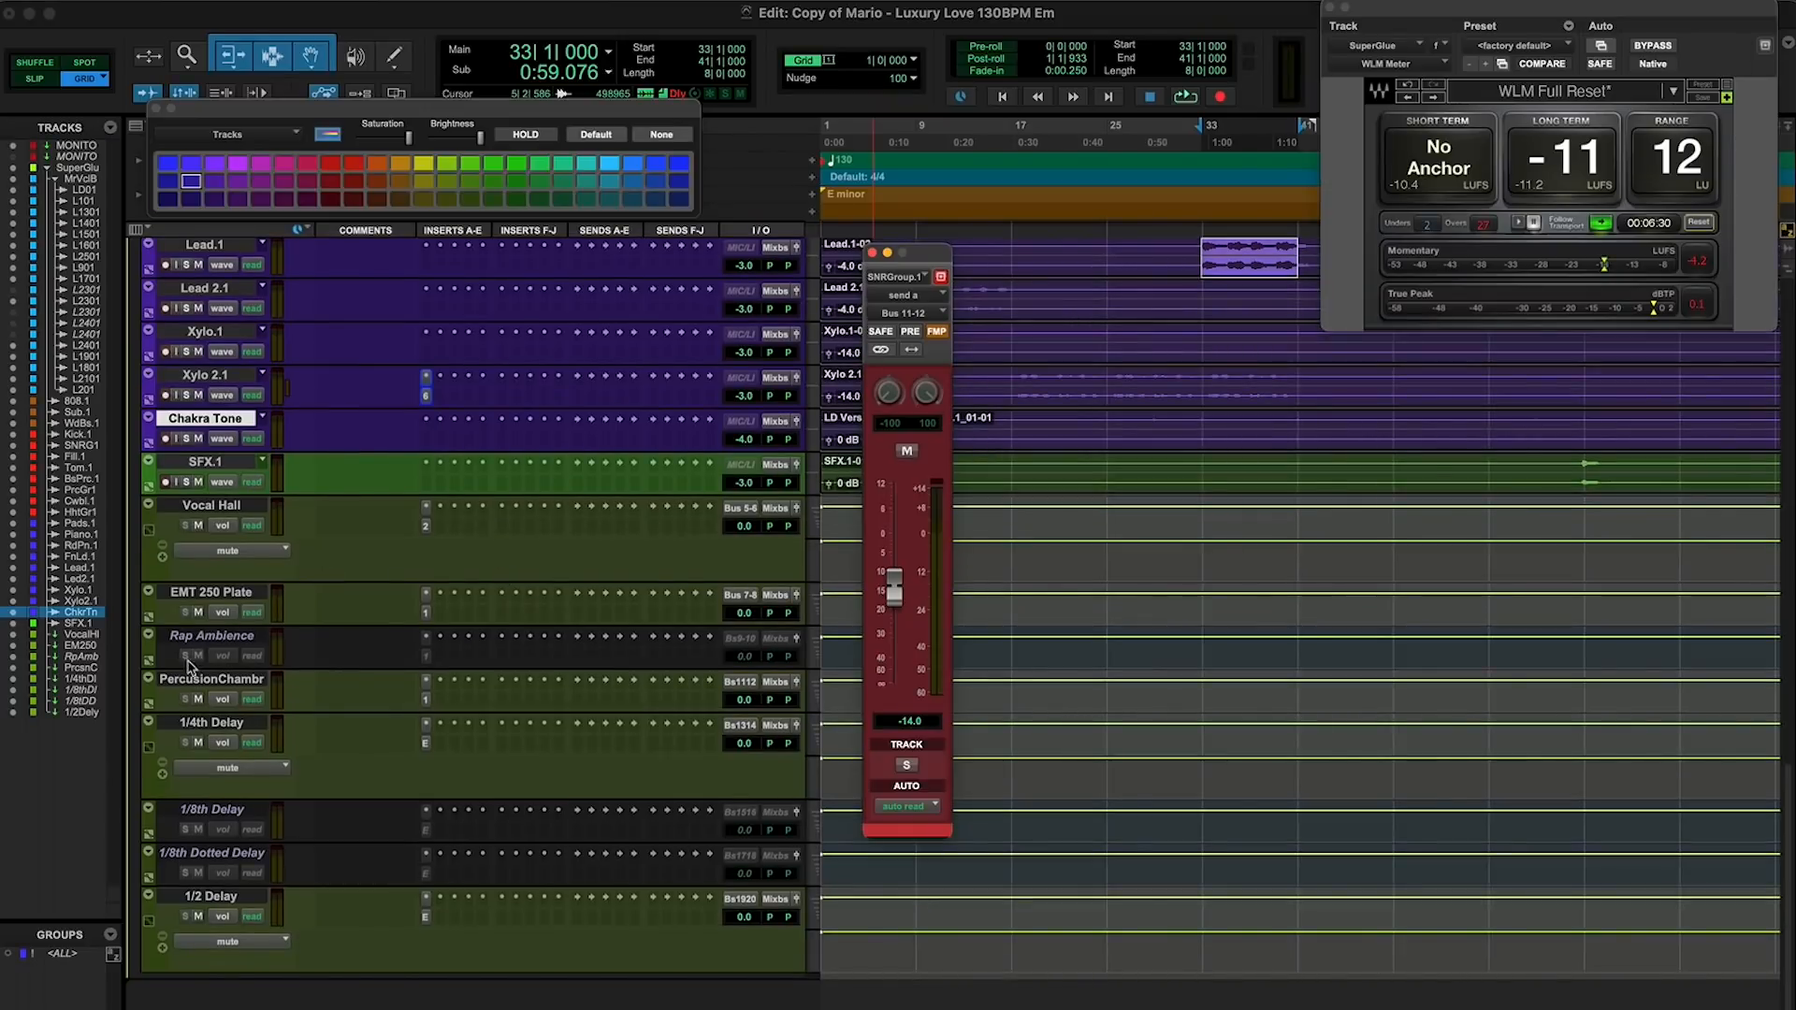
{"action": "left_click", "coordinate": [207, 679]}
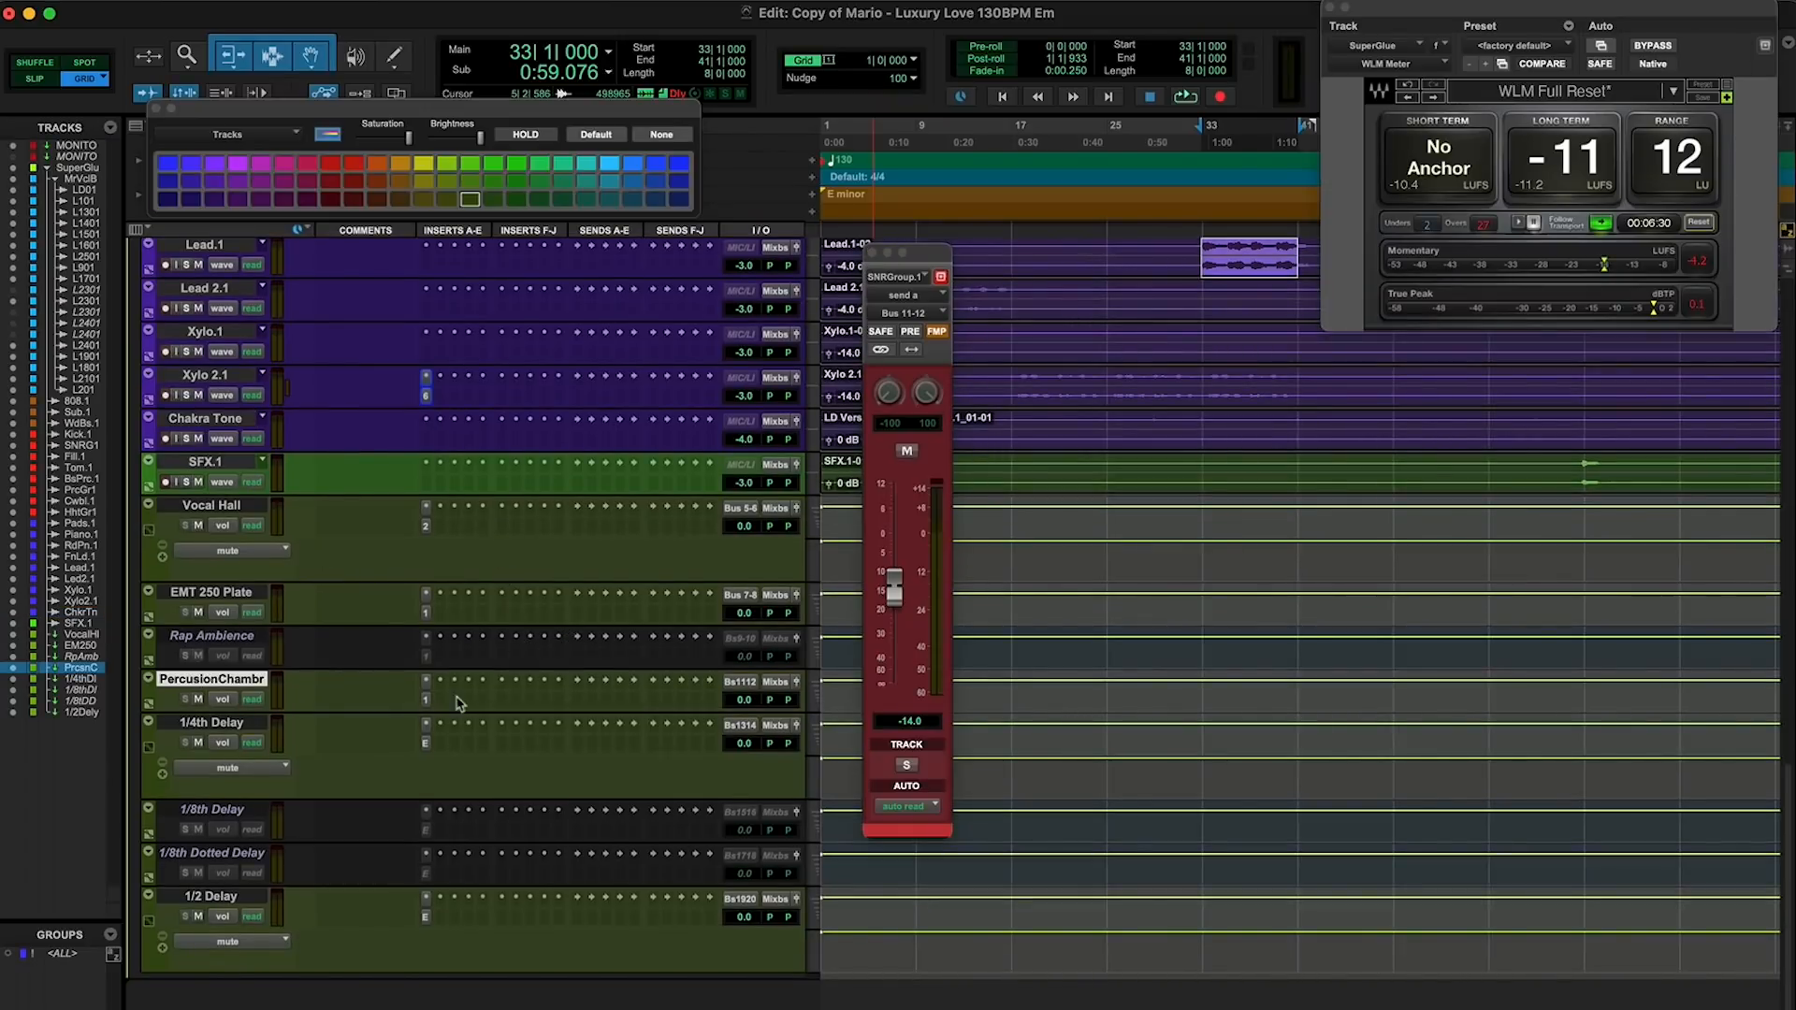
{"action": "left_click", "coordinate": [427, 701]}
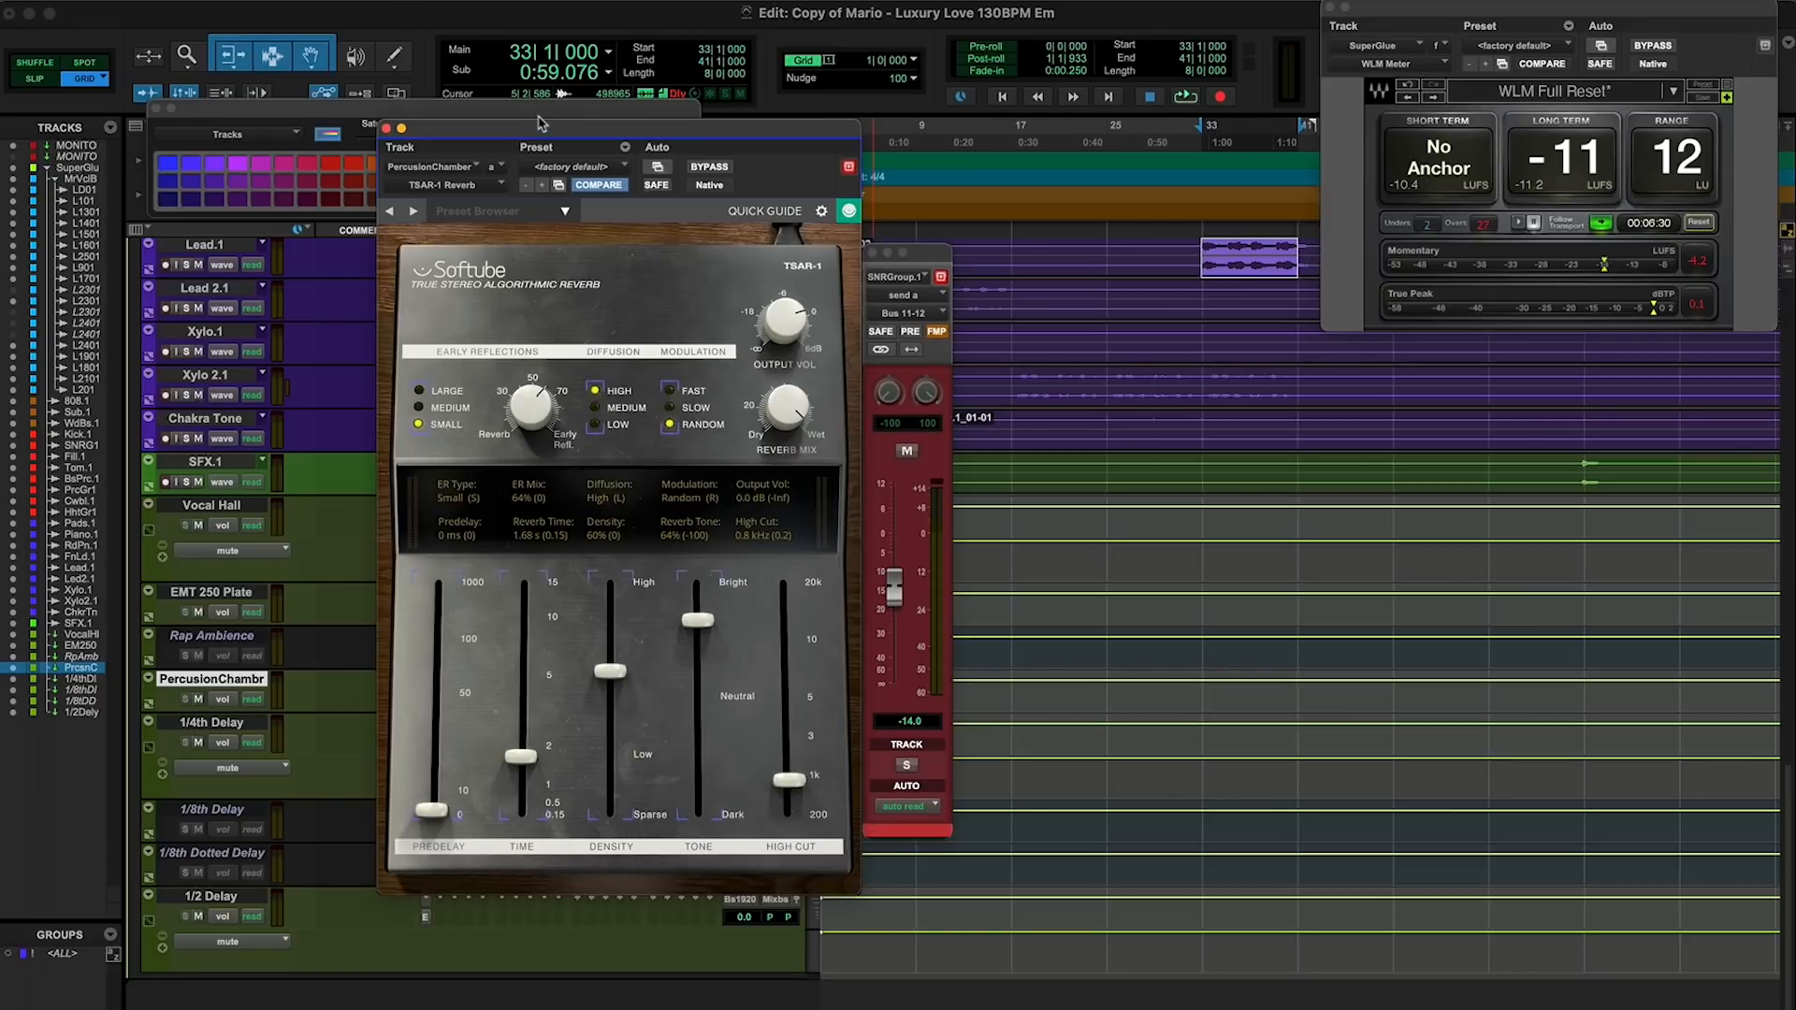
{"action": "left_click_drag", "start_coordinate": [538, 131], "coordinate": [1318, 172]}
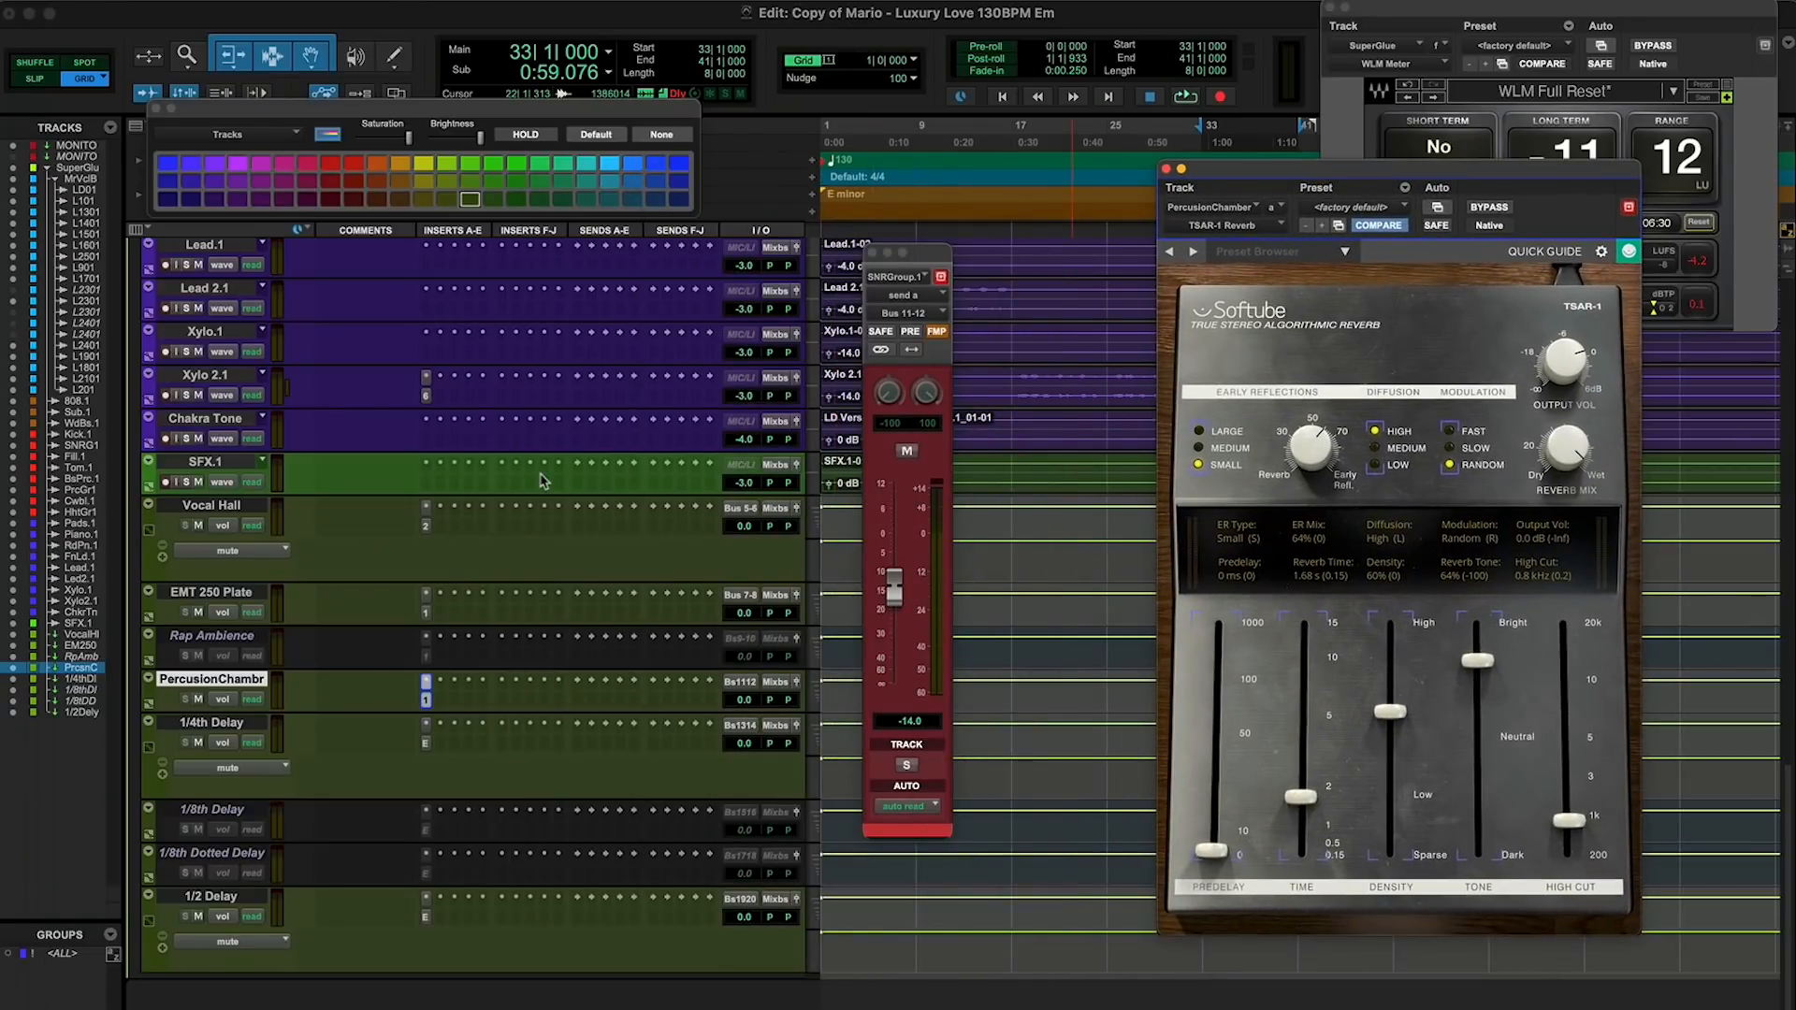
Select bars 33 to 41 across the 808.1 to Kick.1 tracks and play the full mix in a loop
{"action": "scroll", "coordinate": [541, 481], "scroll_direction": "up", "scroll_amount": 10}
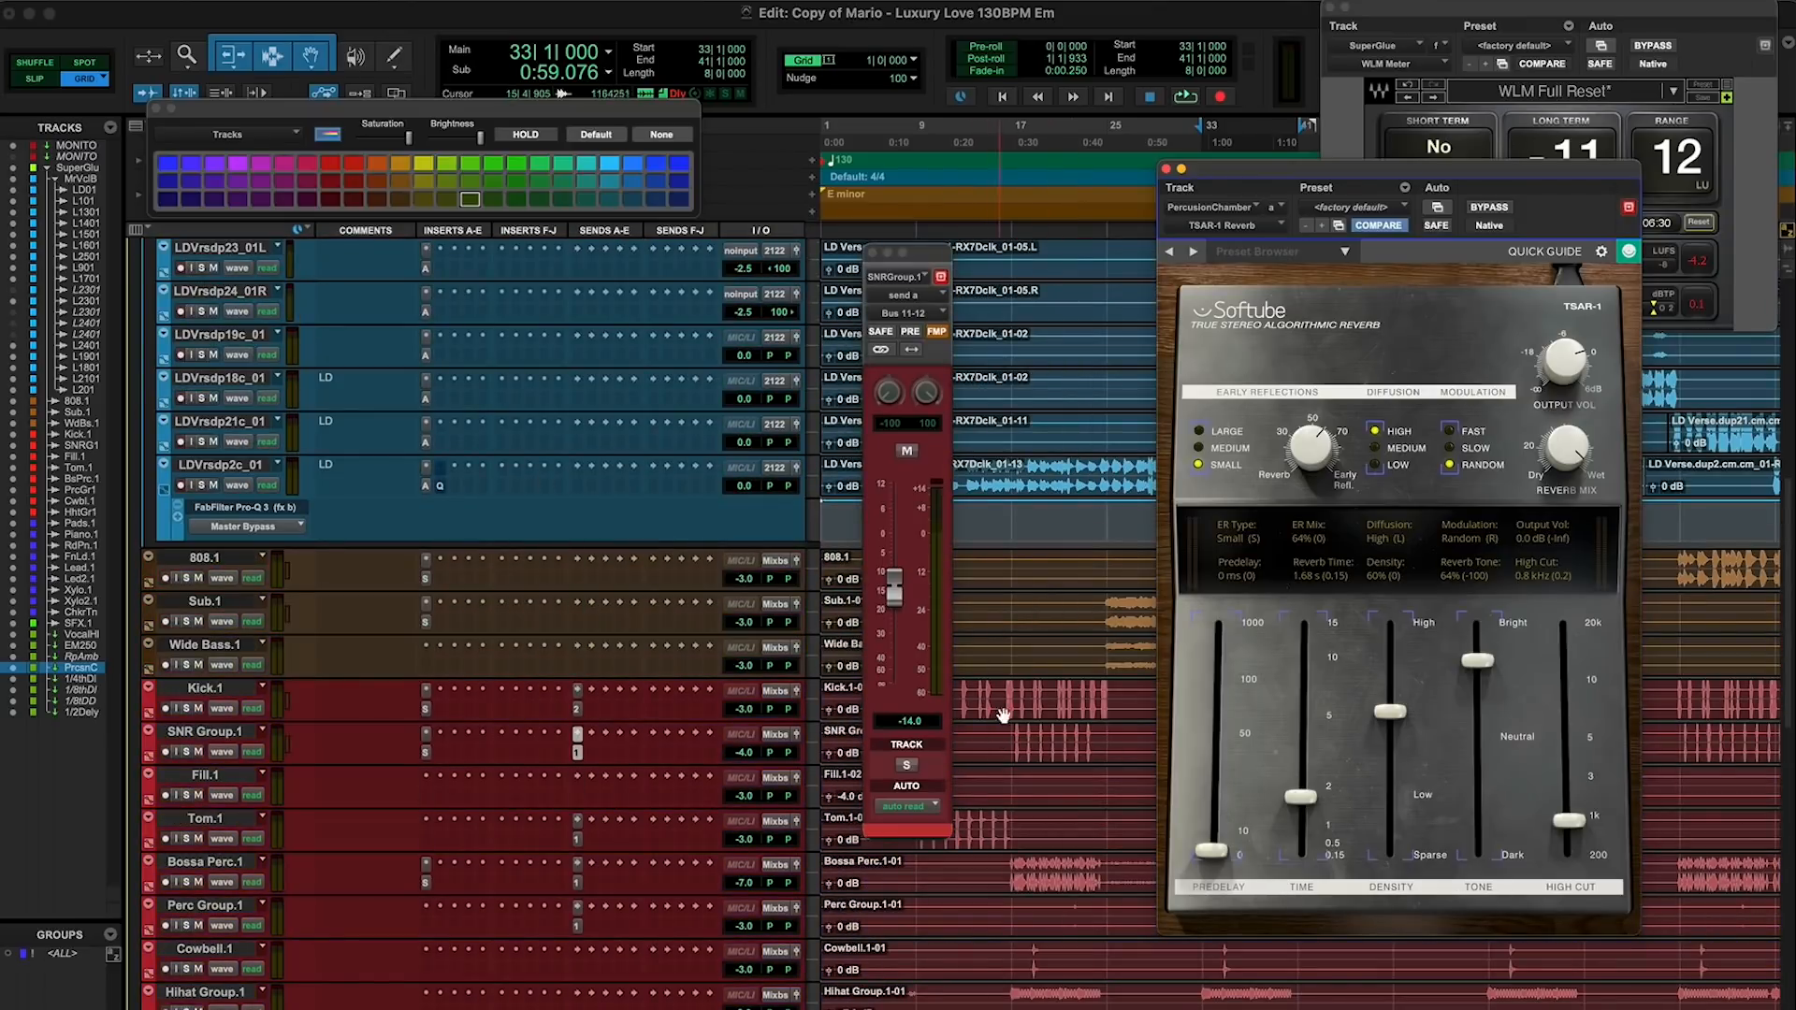
{"action": "left_click_drag", "start_coordinate": [1013, 562], "coordinate": [1102, 666]}
{"action": "scroll", "coordinate": [1101, 666], "scroll_direction": "right", "scroll_amount": 3}
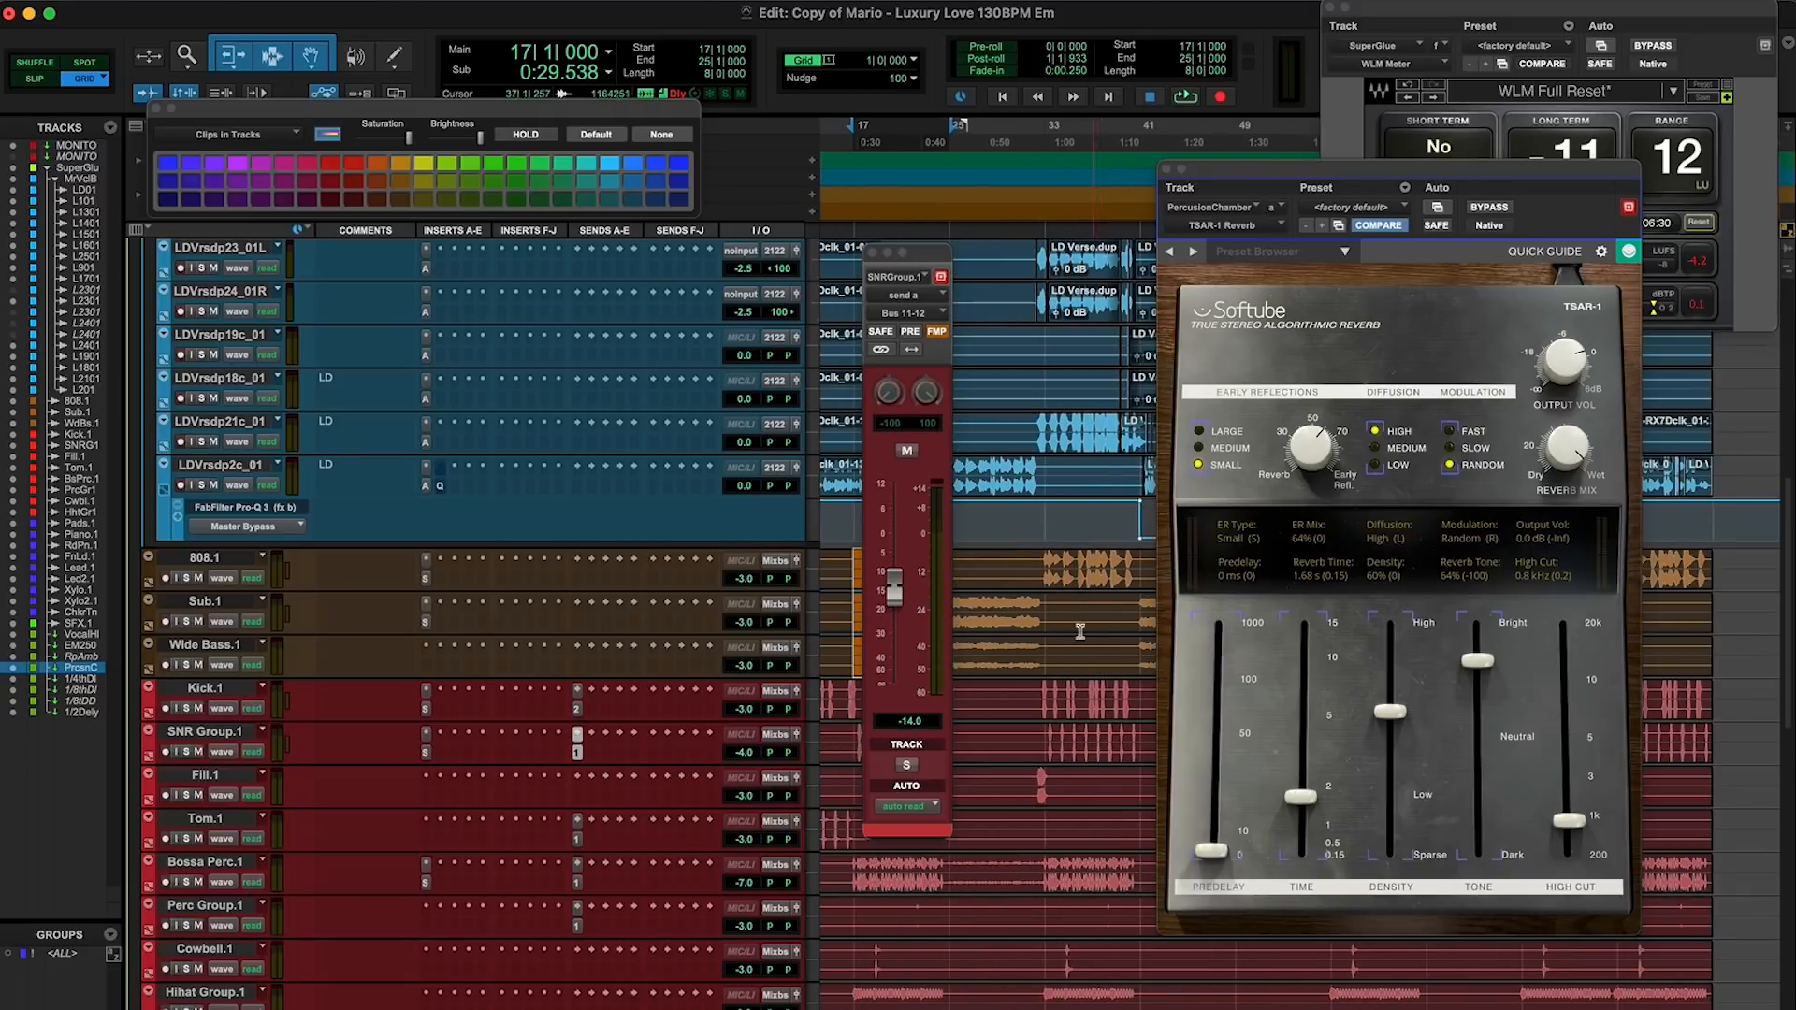
{"action": "left_click_drag", "start_coordinate": [1046, 557], "coordinate": [1138, 700]}
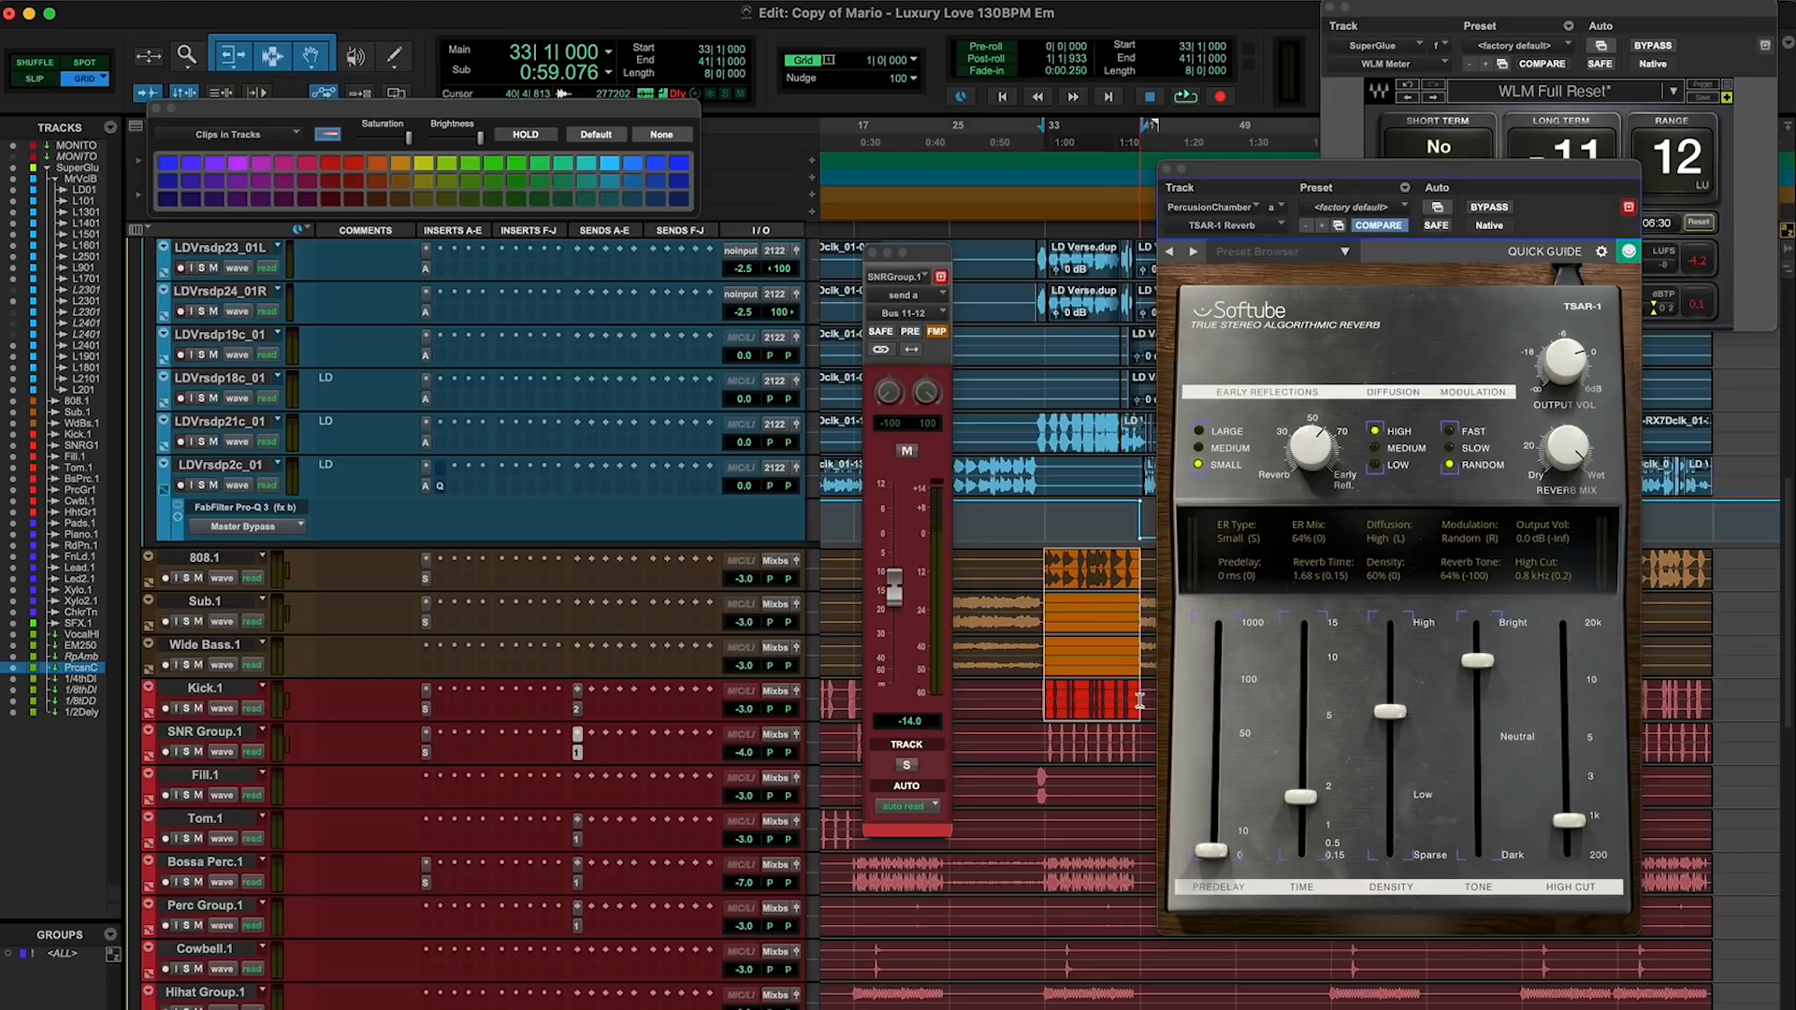
{"action": "scroll", "coordinate": [632, 806], "scroll_direction": "down", "scroll_amount": 3}
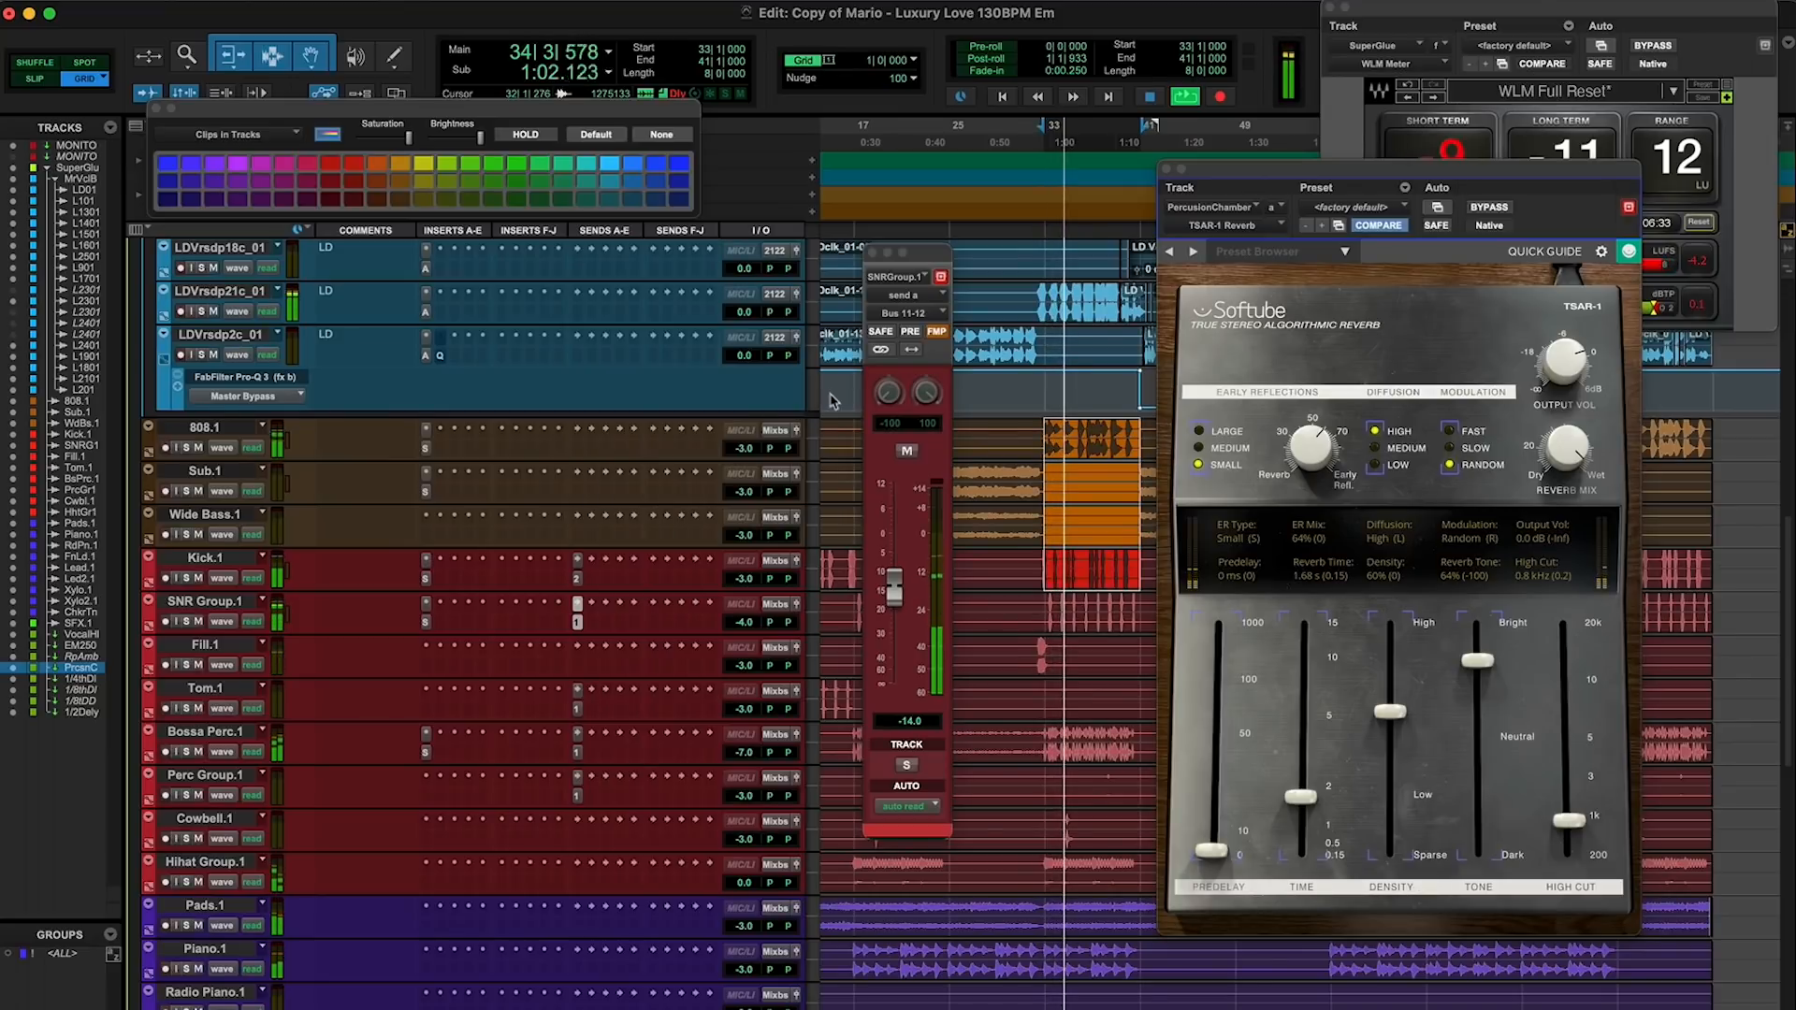
Mute the SNR Group.1 send to compare the snare without its reverb, unmute it and stop playback
{"action": "left_click", "coordinate": [906, 452]}
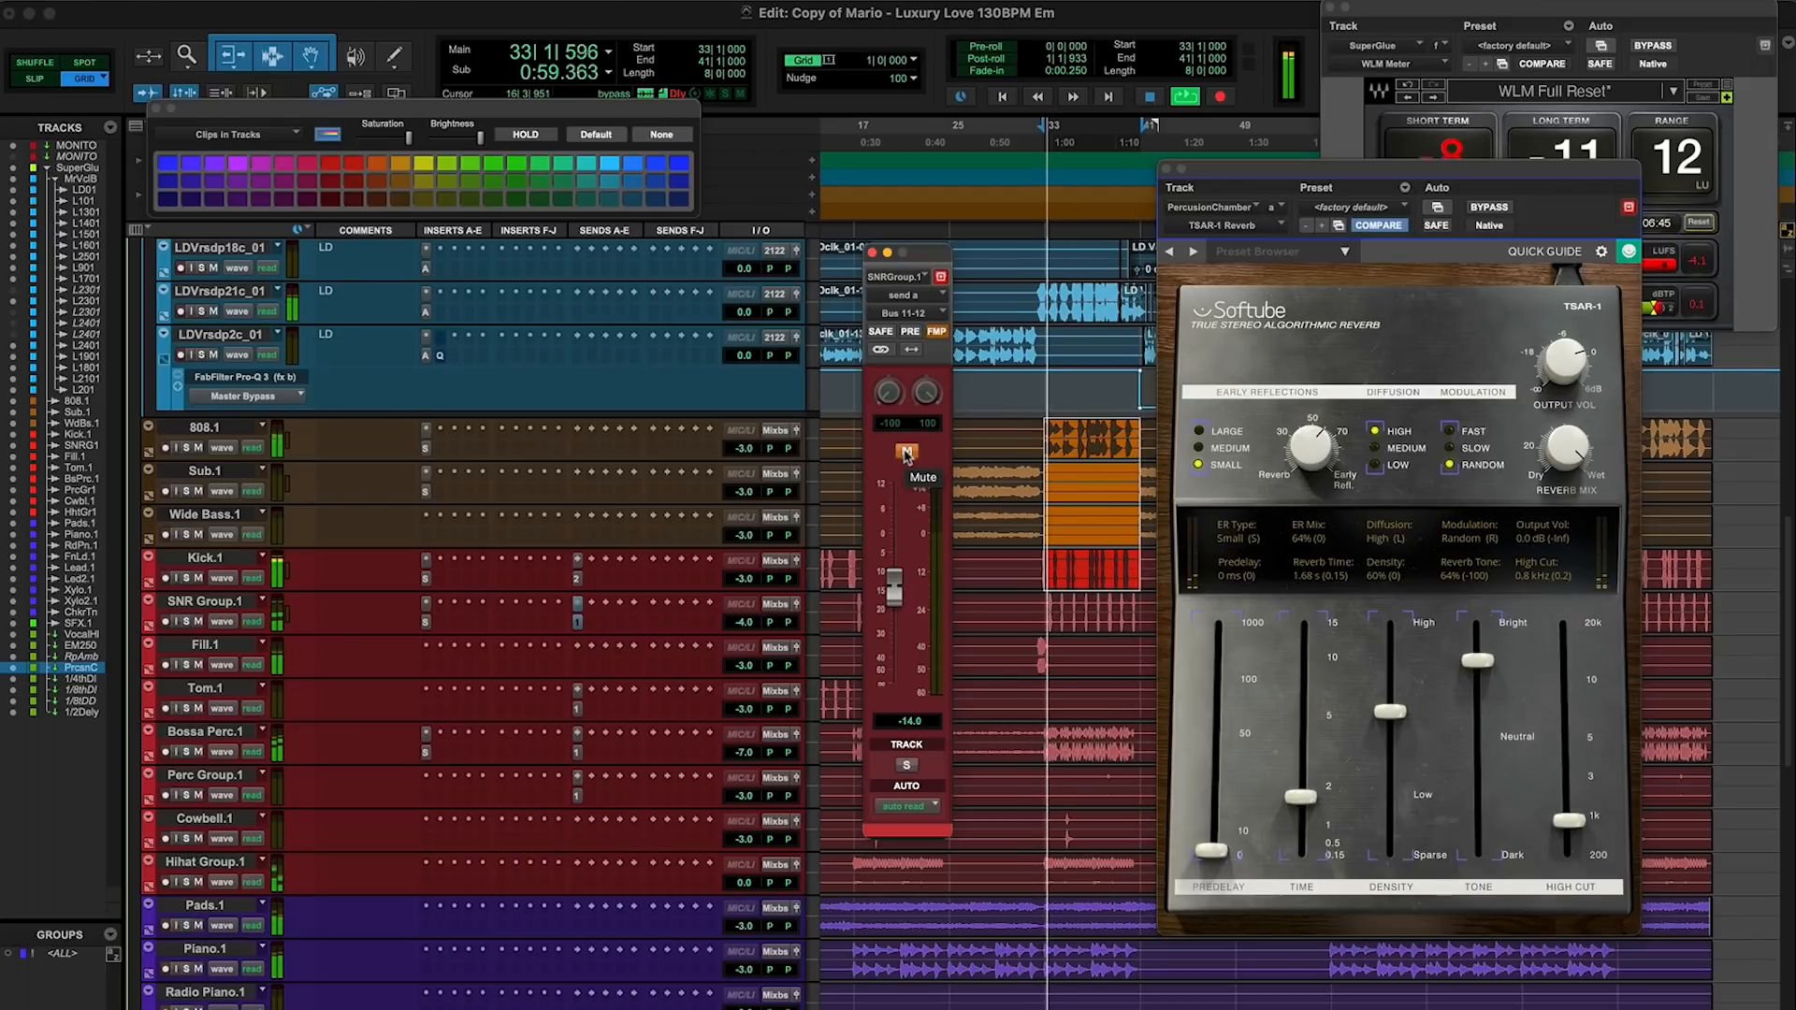
{"action": "left_click", "coordinate": [907, 453]}
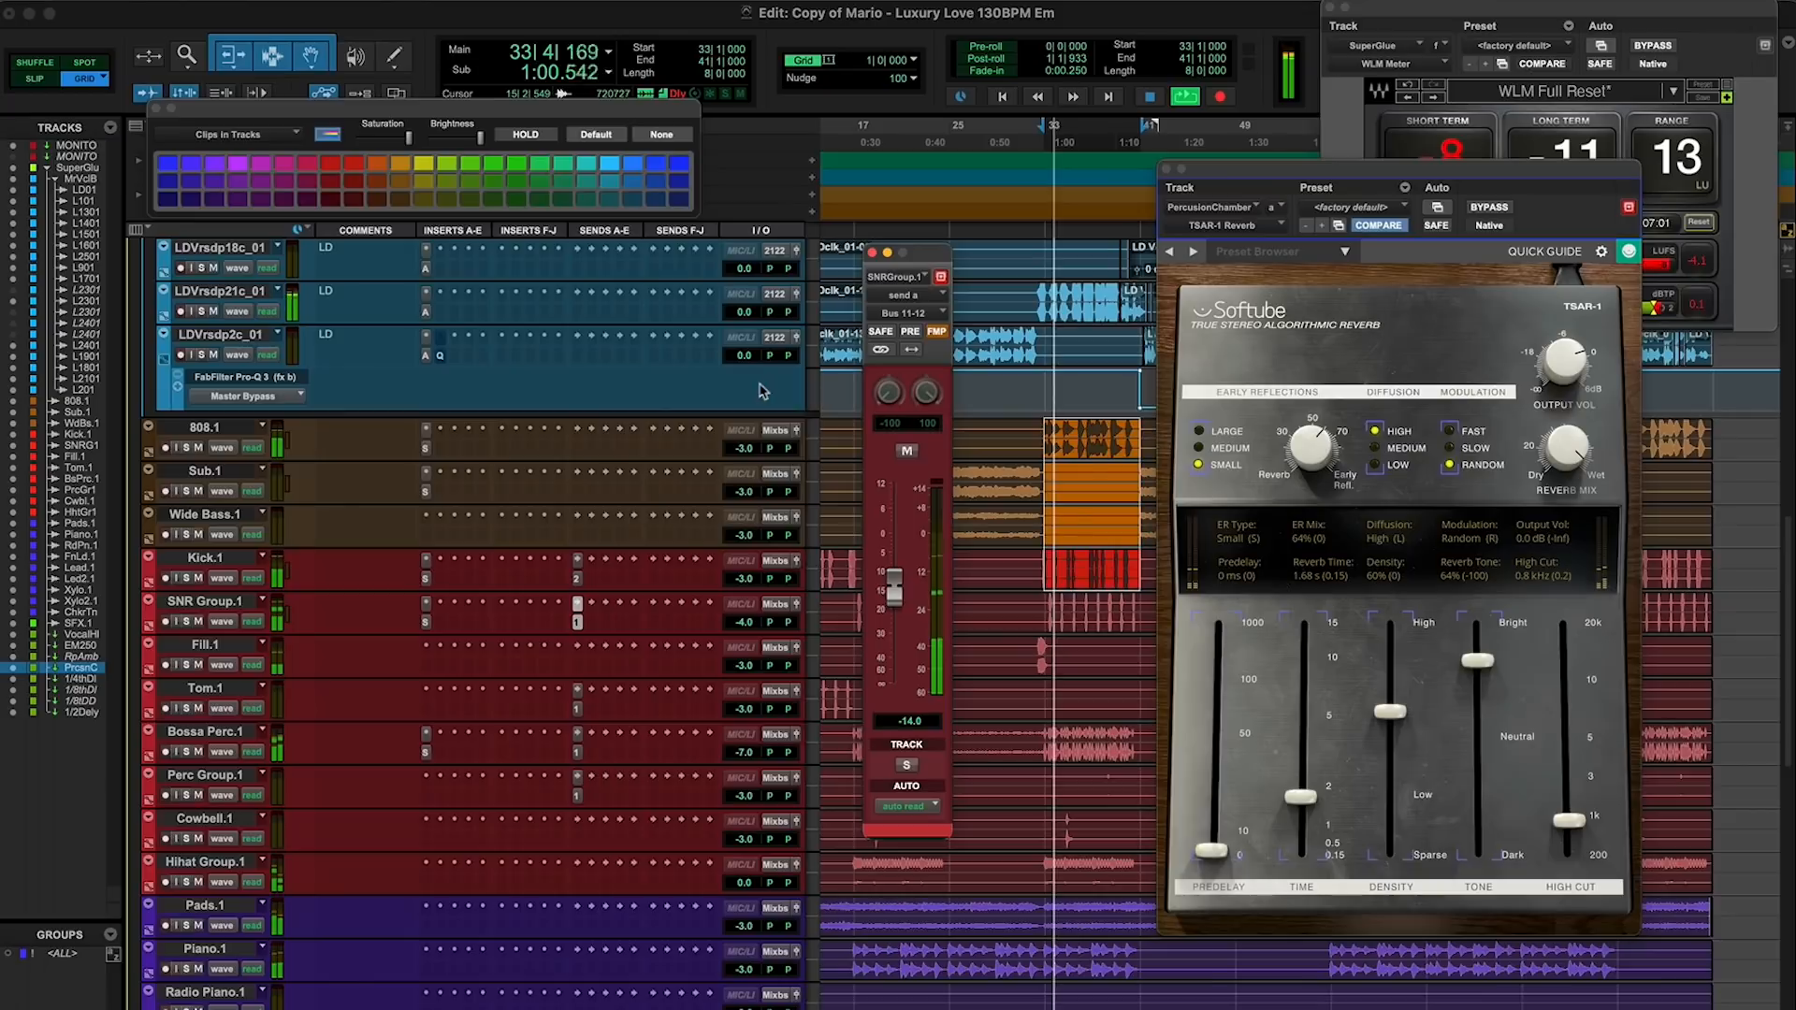
{"action": "key", "text": "space"}
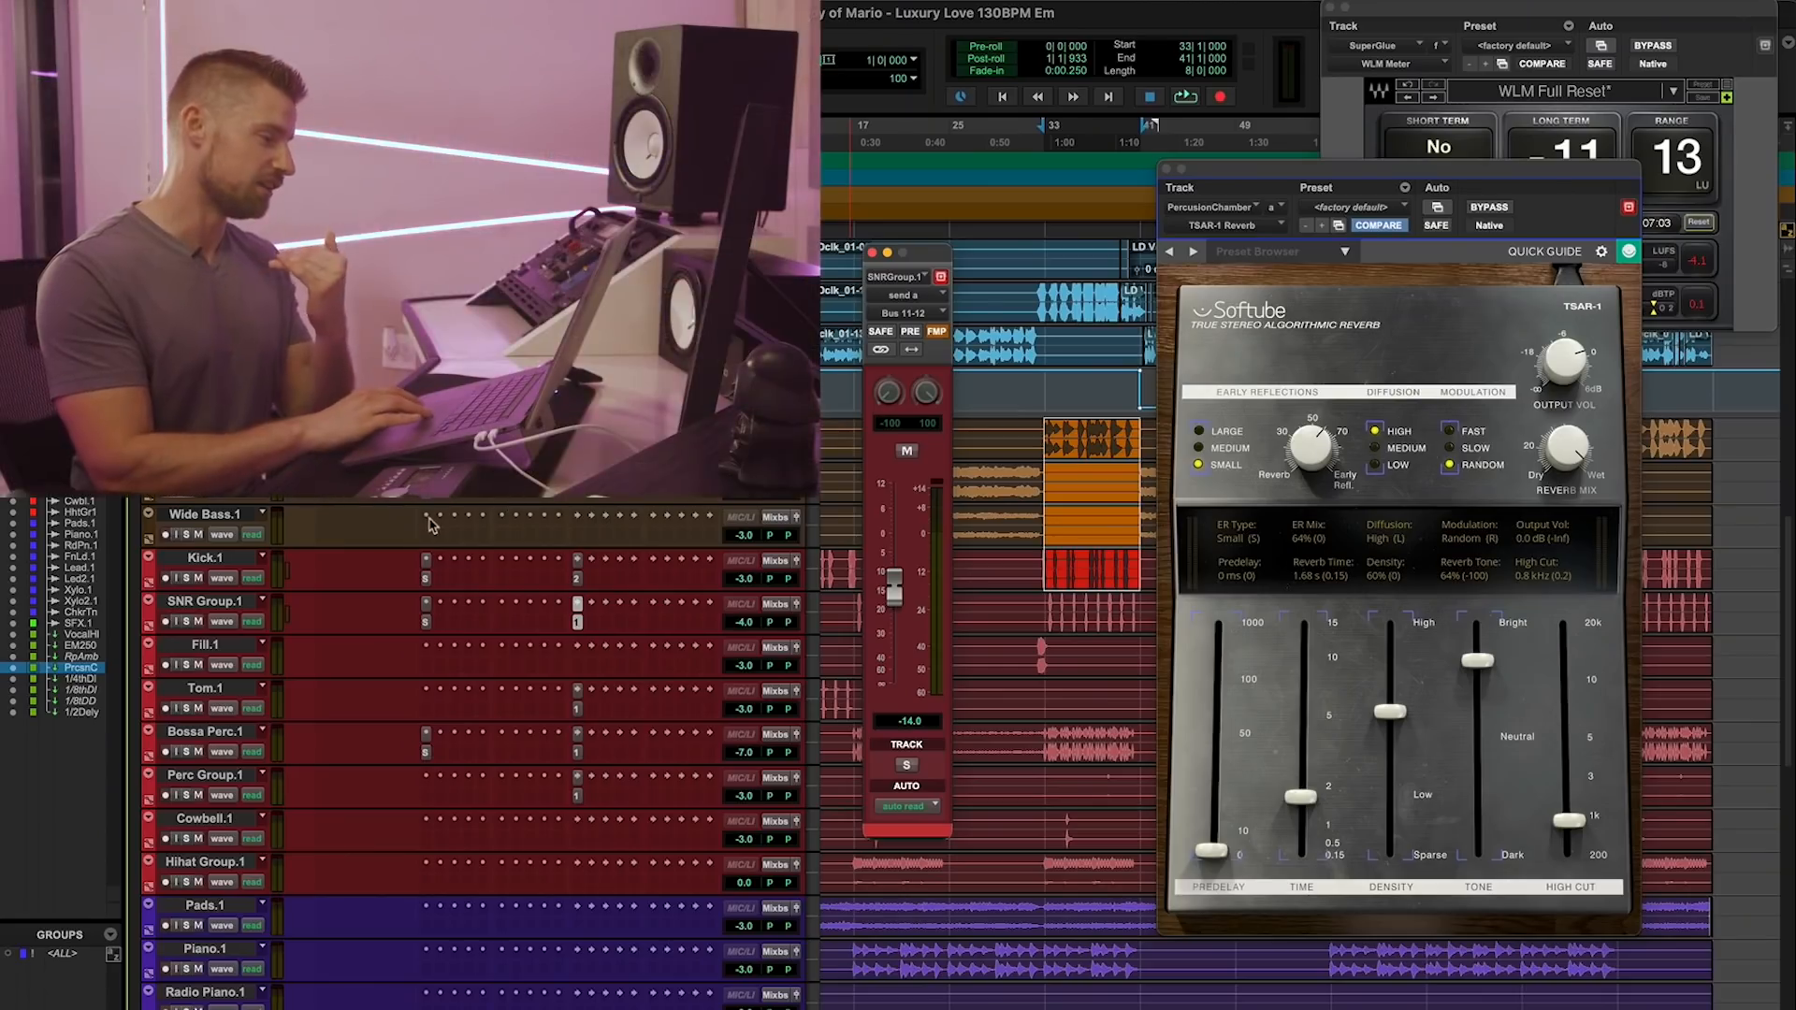
Open the Tom.1 send to Bus 11-12 and loop bars 49 to 57 with the track soloed, comparing the send active and muted
{"action": "scroll", "coordinate": [514, 583], "scroll_direction": "down", "scroll_amount": 3}
{"action": "scroll", "coordinate": [482, 655], "scroll_direction": "up", "scroll_amount": 4}
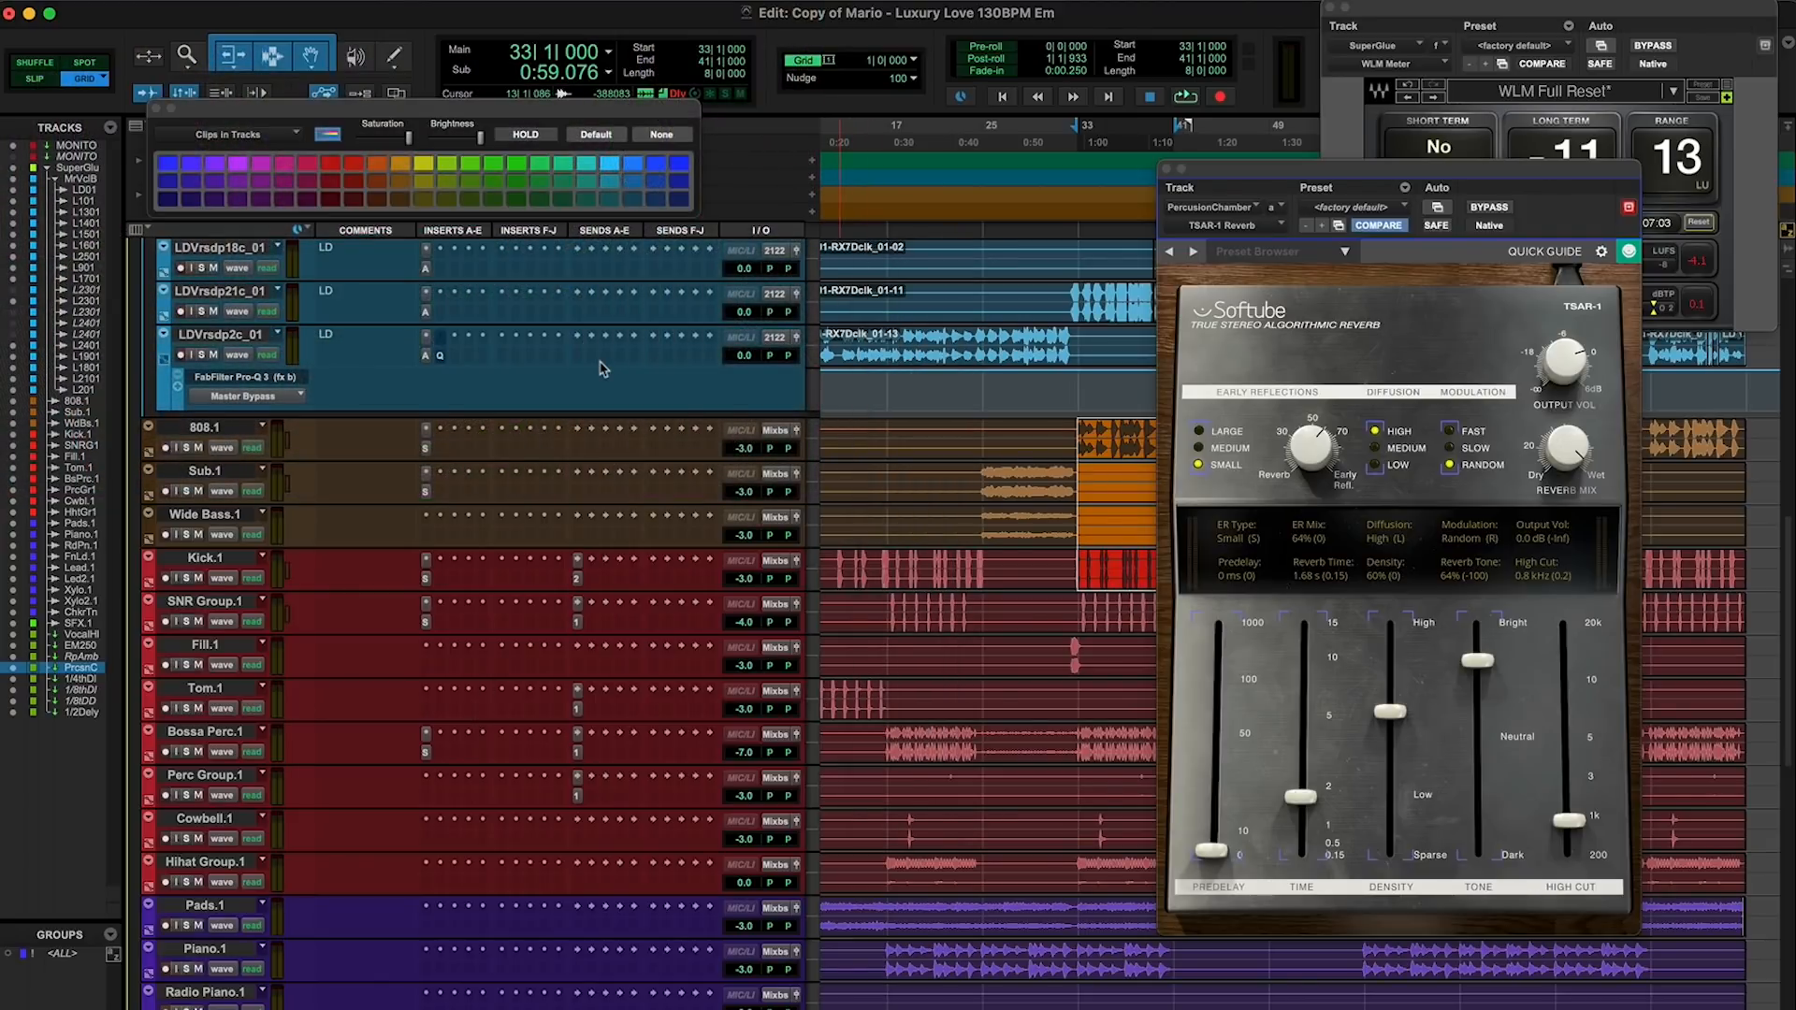
{"action": "scroll", "coordinate": [601, 368], "scroll_direction": "down", "scroll_amount": 1}
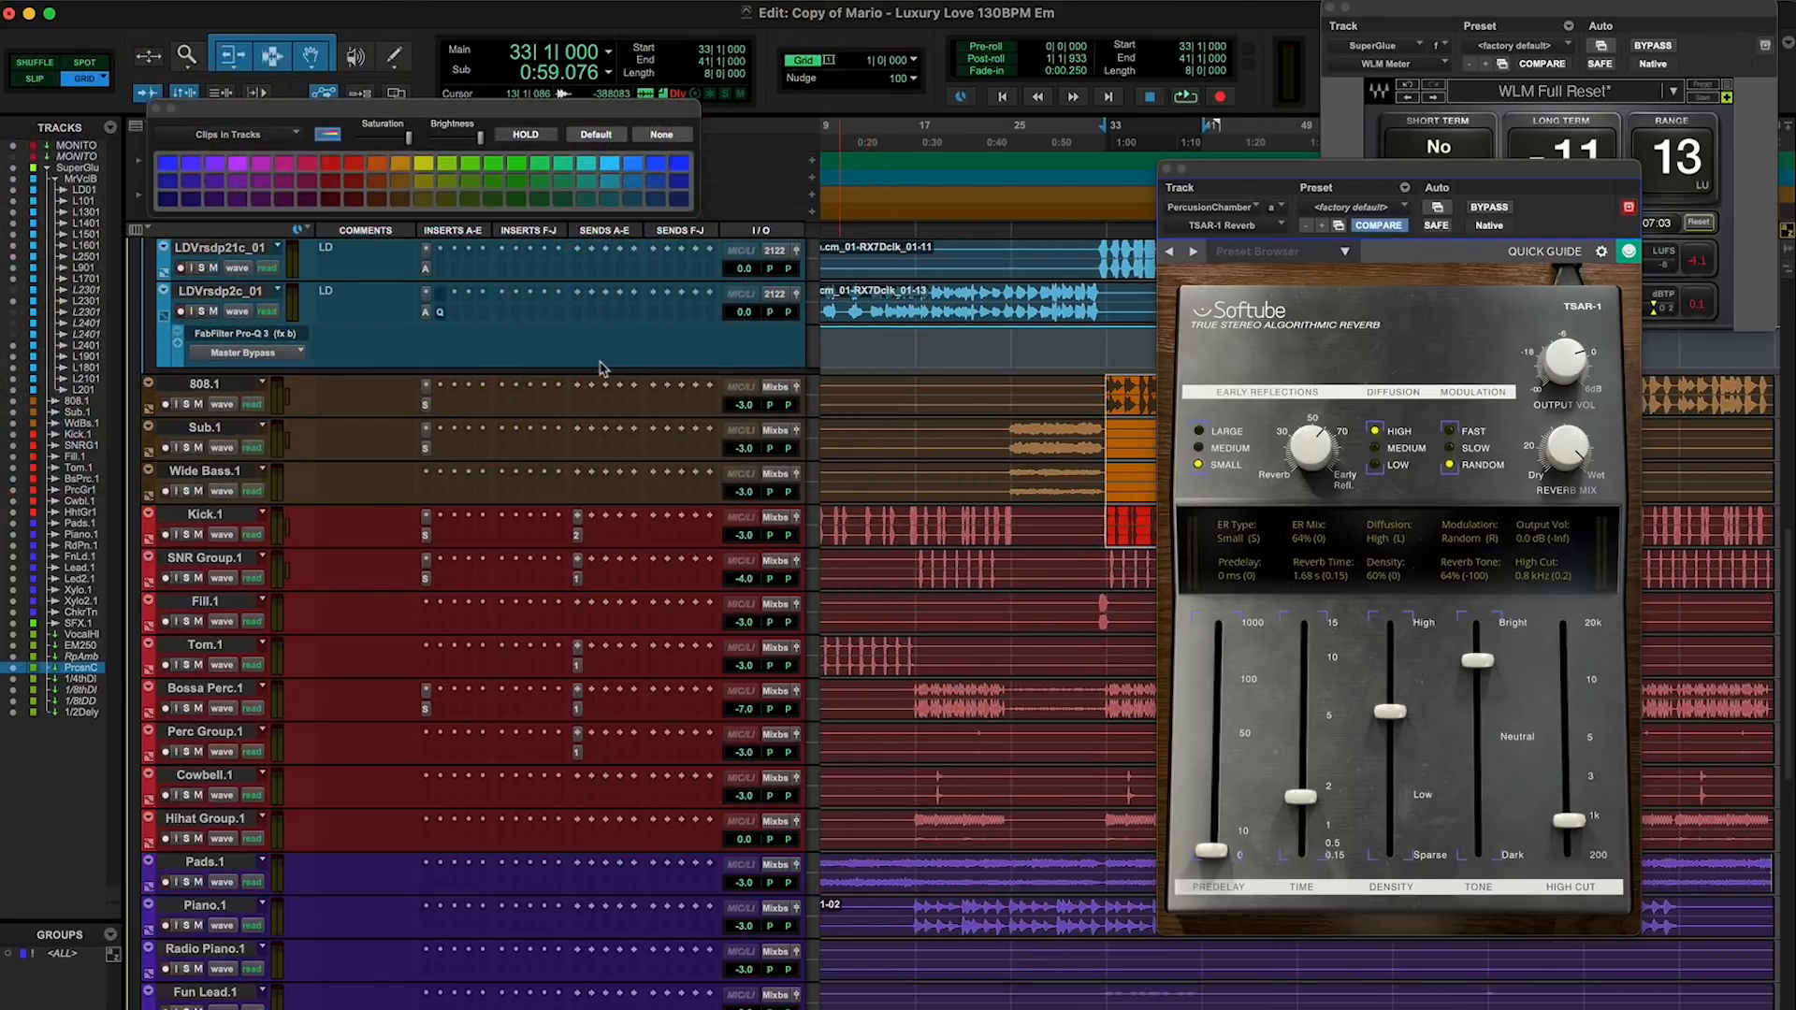
{"action": "scroll", "coordinate": [602, 368], "scroll_direction": "down", "scroll_amount": 3}
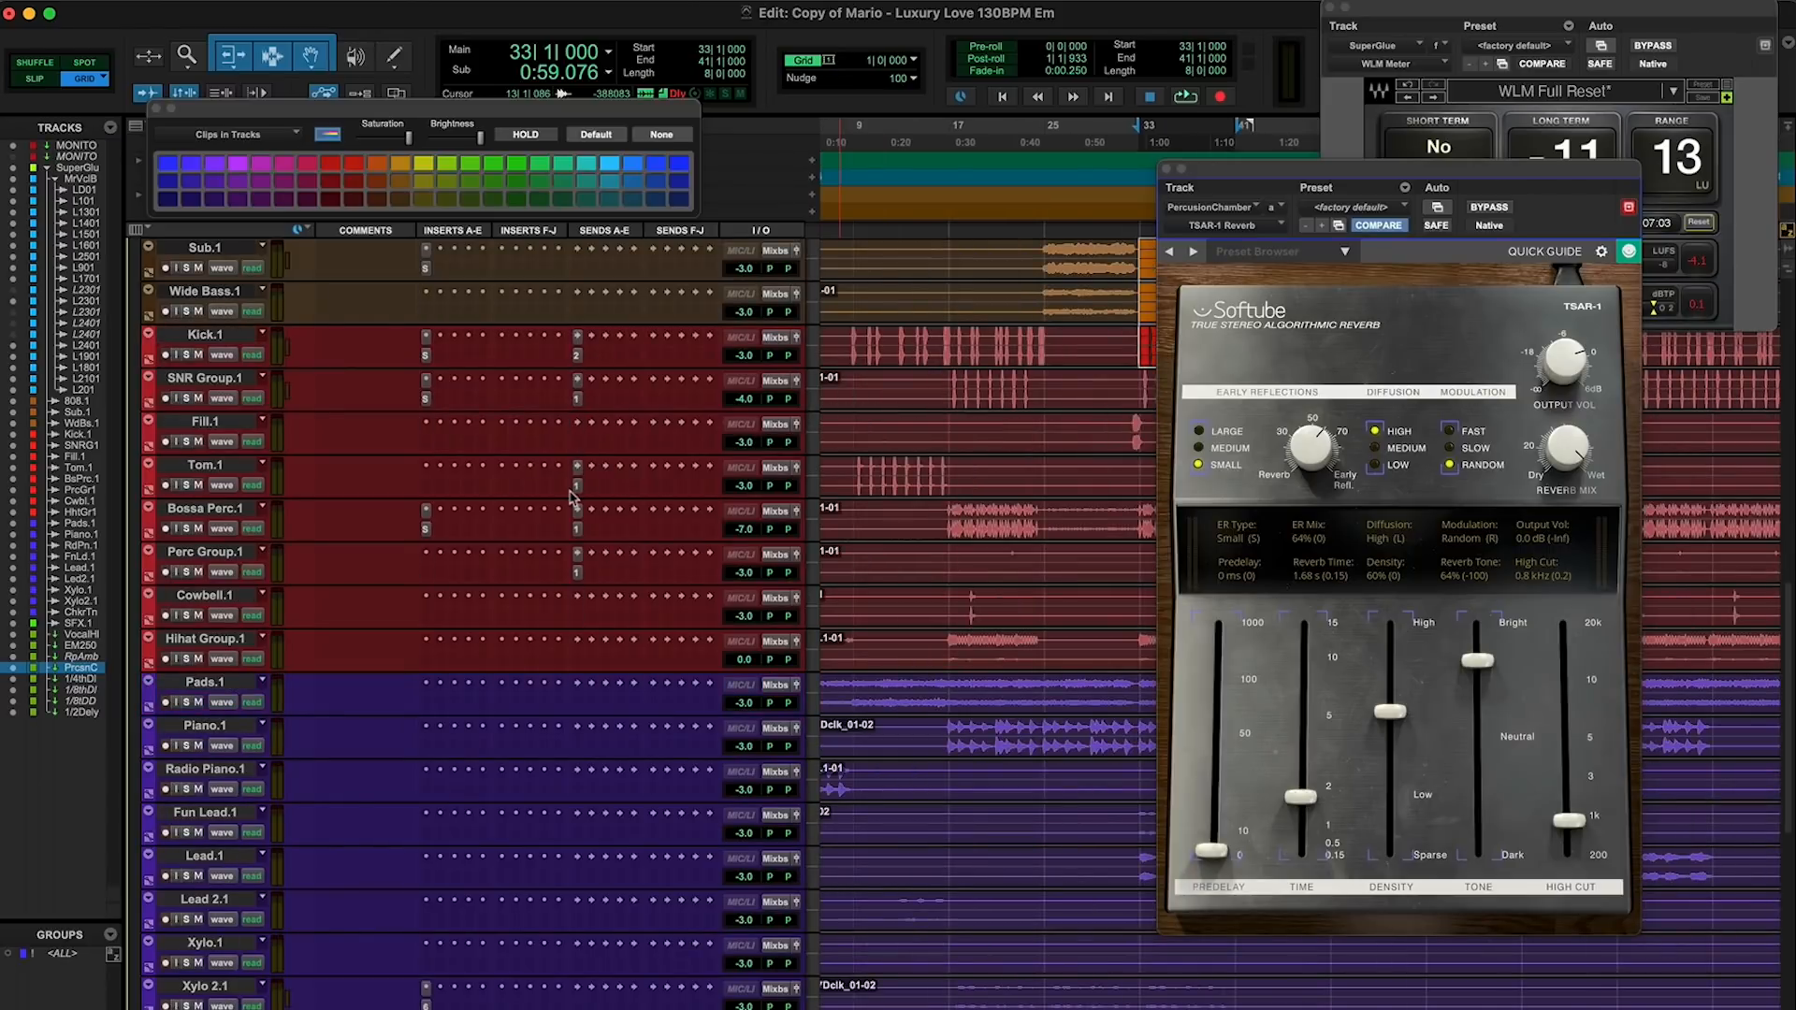
{"action": "left_click", "coordinate": [575, 486]}
{"action": "scroll", "coordinate": [595, 708], "scroll_direction": "down", "scroll_amount": 5}
{"action": "scroll", "coordinate": [595, 708], "scroll_direction": "up", "scroll_amount": 4}
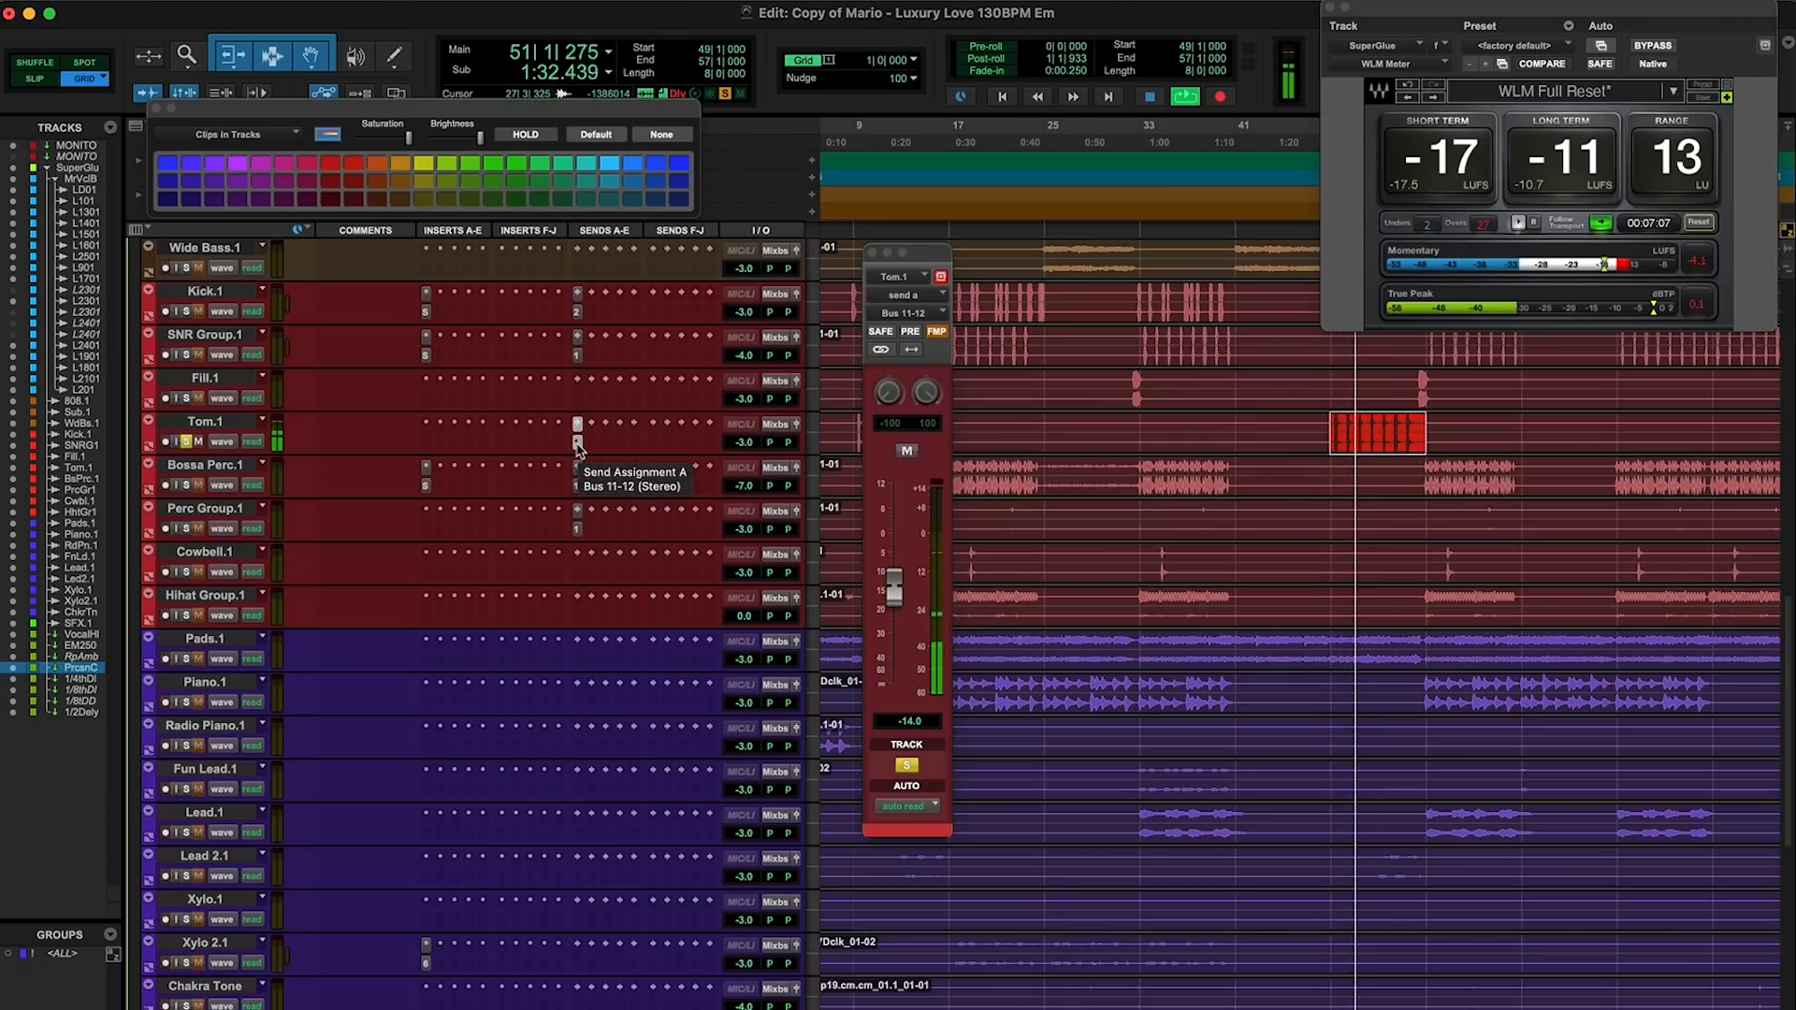
{"action": "key", "text": "space"}
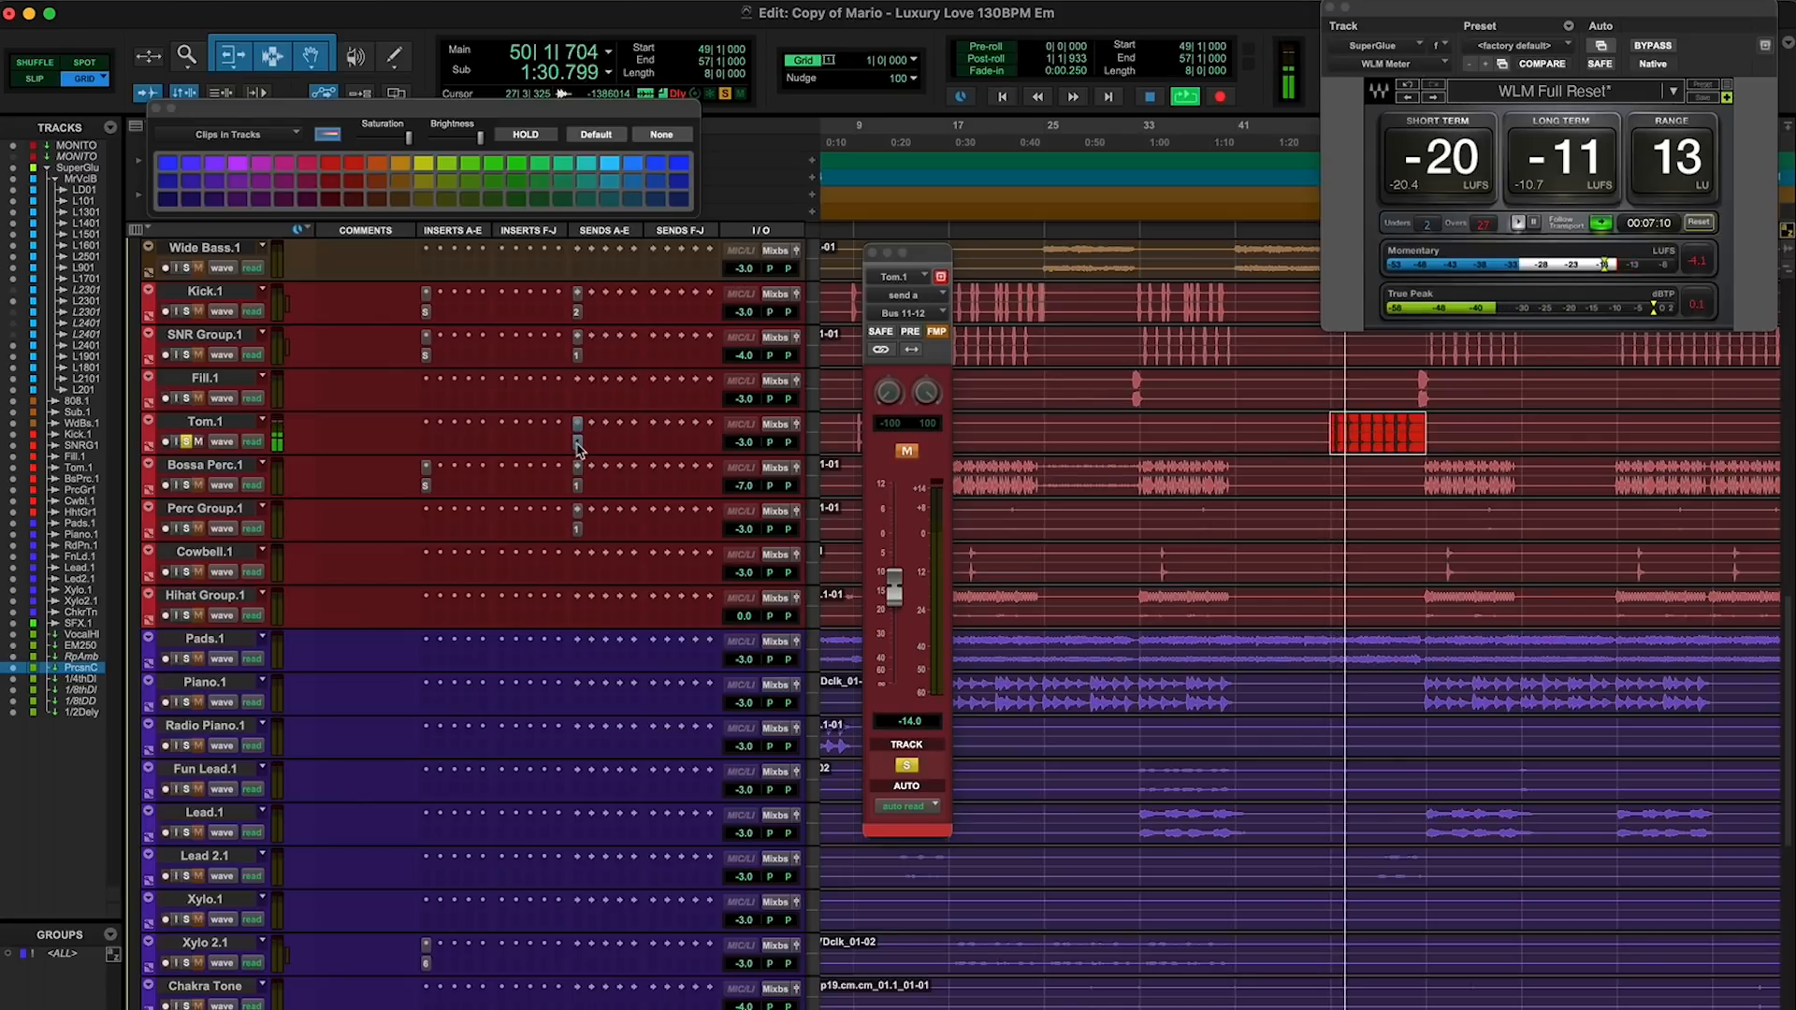
{"action": "key", "text": "space"}
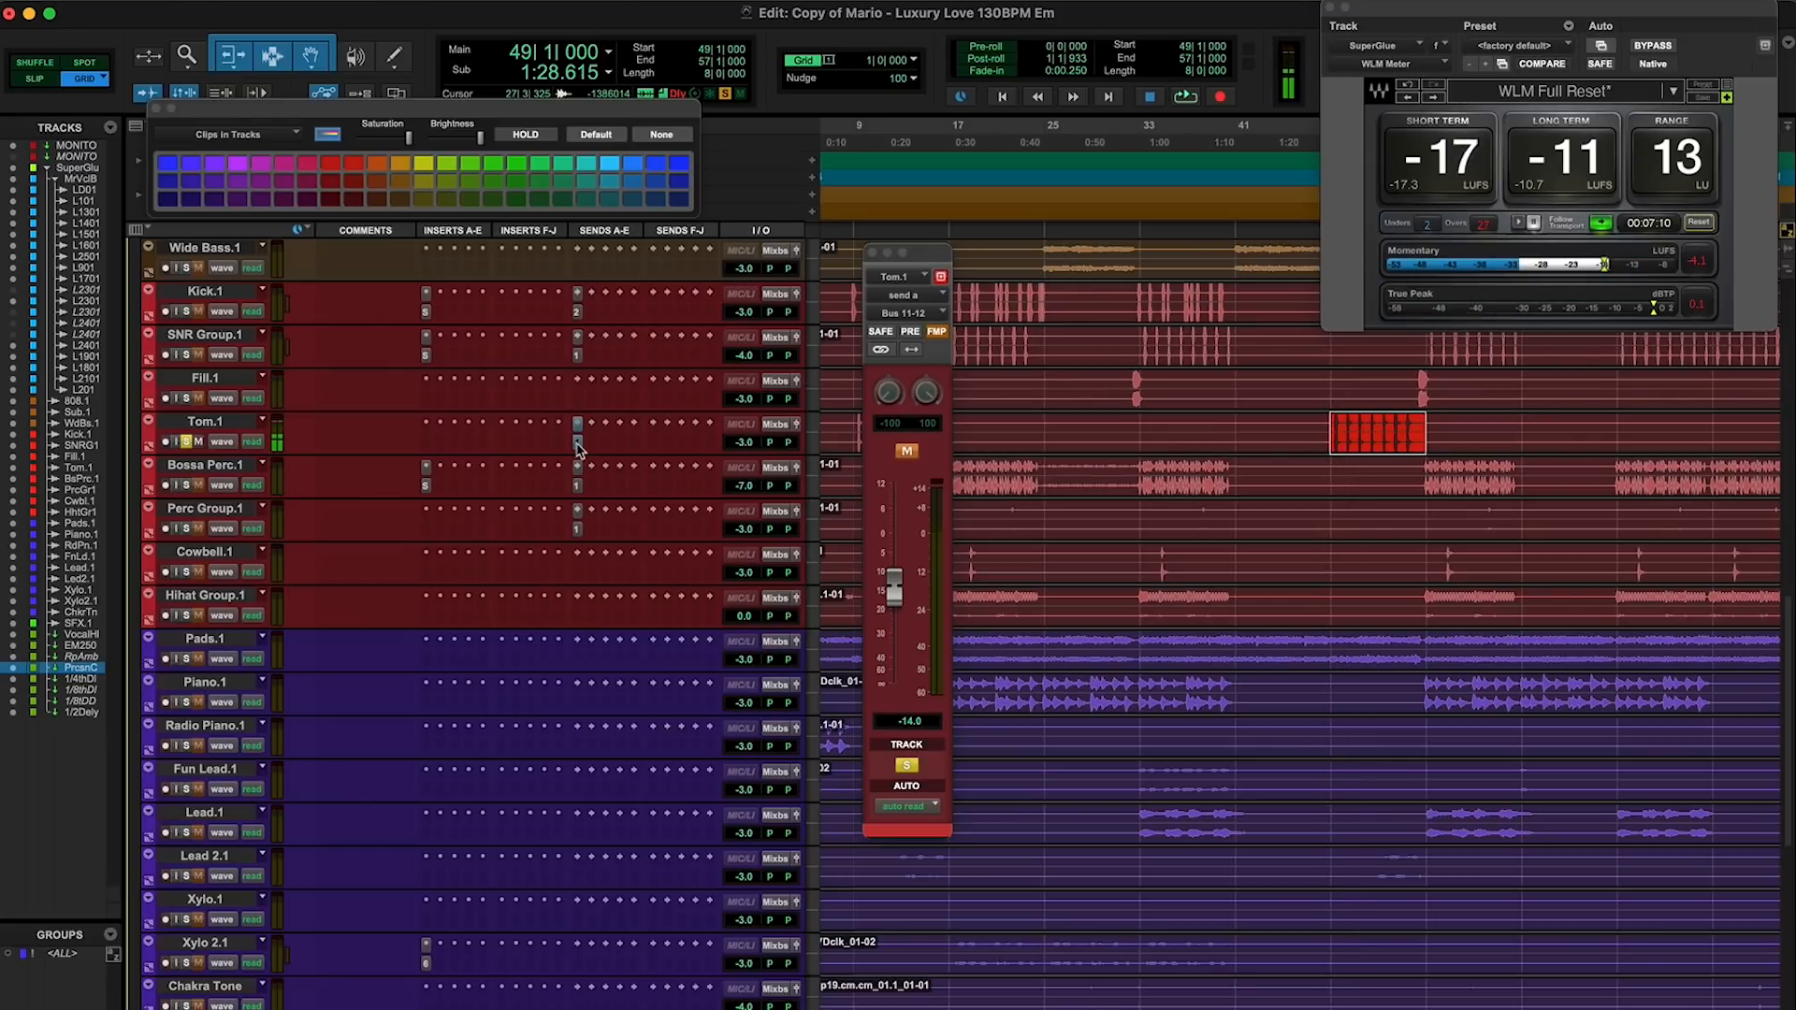